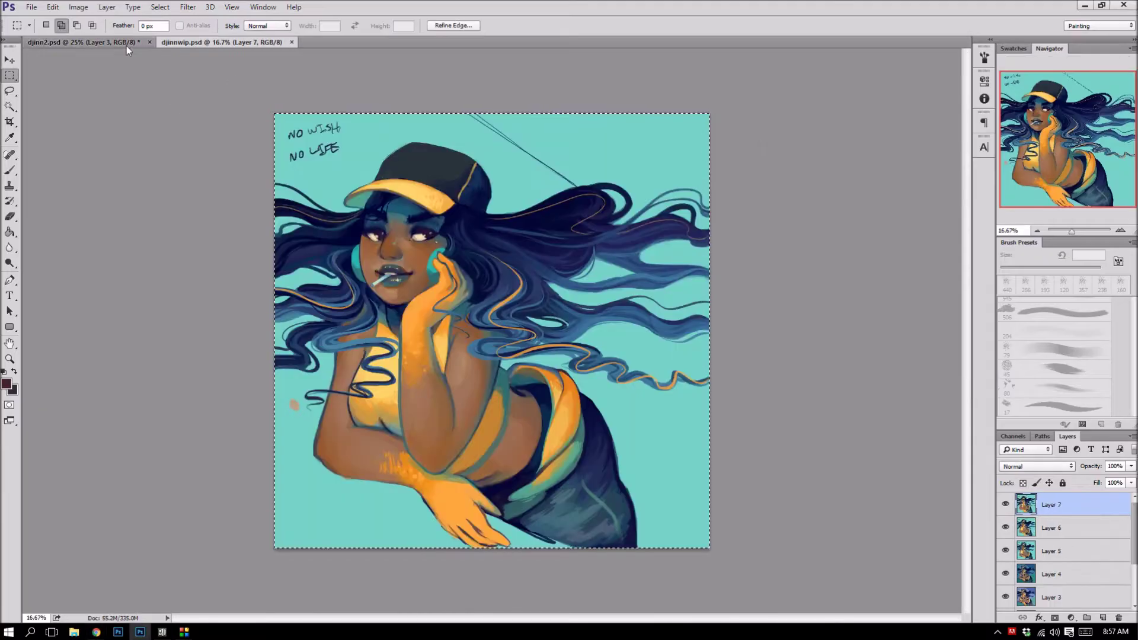
- Switch to the djinn2.psd line-sketch document tab
click(126, 45)
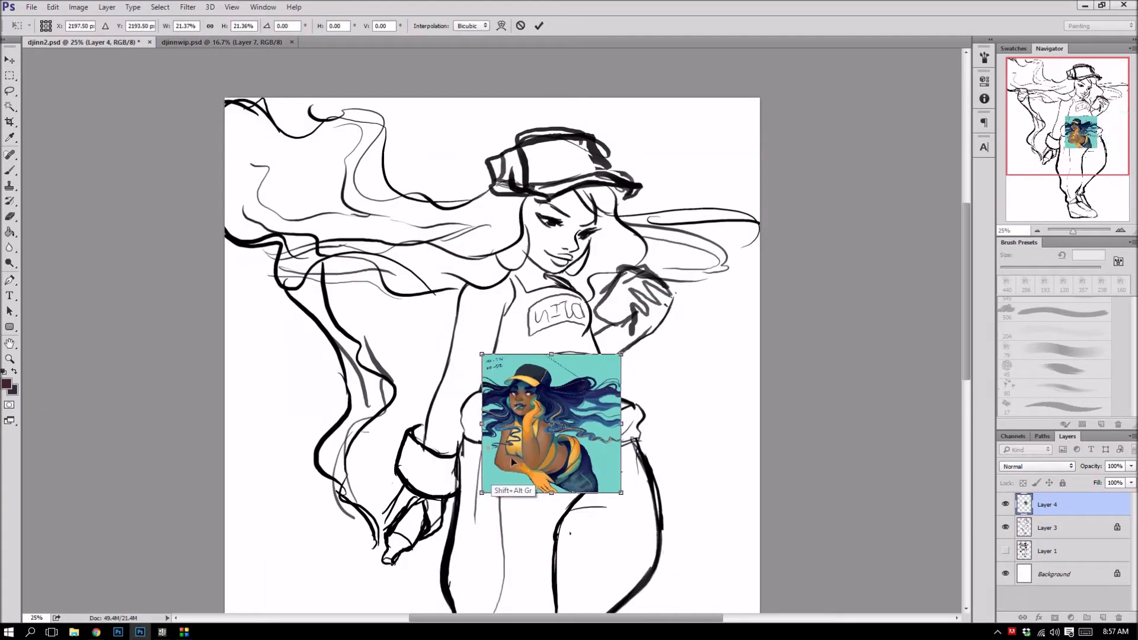
- Bring the coloured reference painting in and paint brown skin on the face, neck, chest, arms and midriff
drag(554, 421, 689, 426)
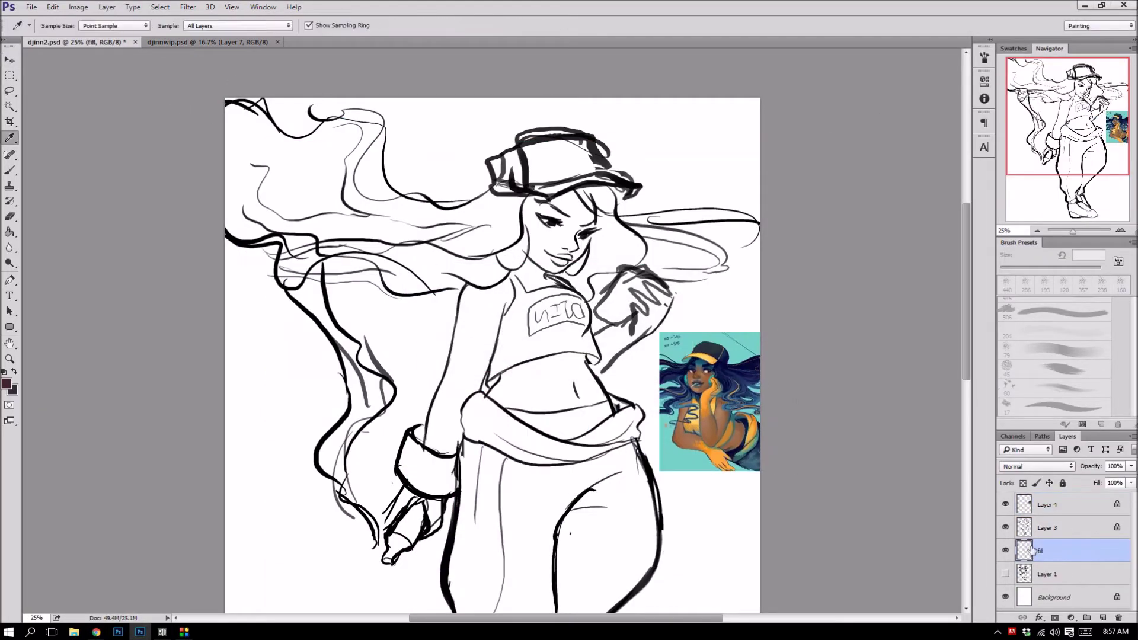
key(b)
mouse_move(551, 202)
mouse_down()
mouse_move(563, 249)
mouse_move(492, 314)
mouse_move(451, 456)
mouse_up()
mouse_move(623, 332)
mouse_down()
mouse_move(587, 392)
mouse_move(504, 397)
mouse_up()
- Sample orange from the reference and paint the gloves
alt+click(706, 381)
scroll(593, 355, down, 2)
click(6, 384)
click(681, 229)
drag(428, 442, 435, 463)
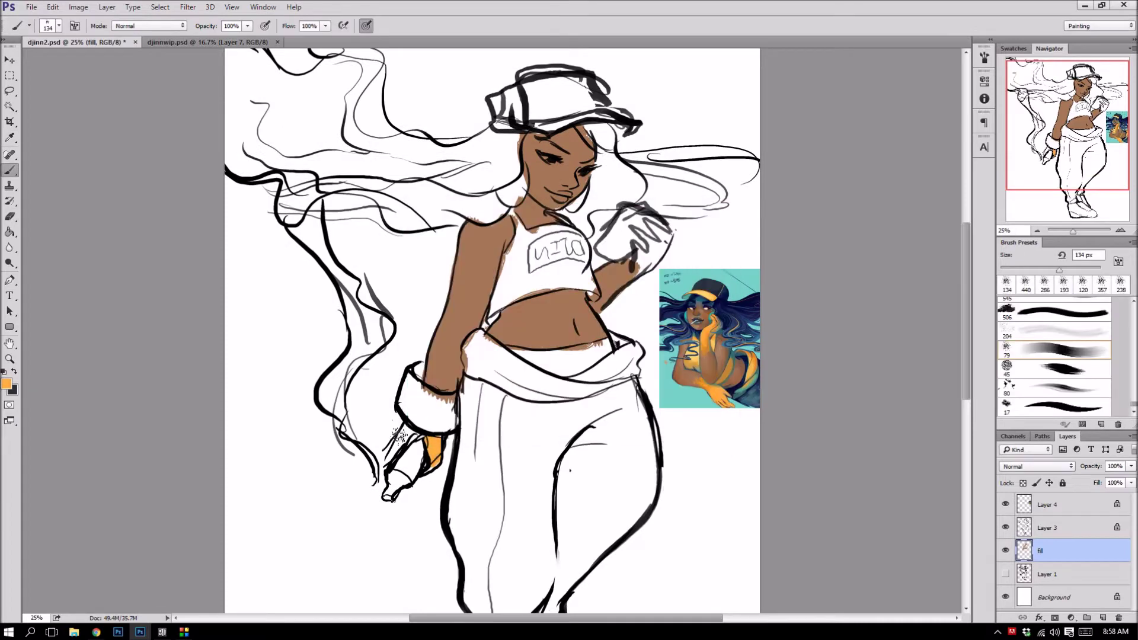
- Fill the flowing hair with blue, then add lighter blue strands near the face
alt+click(673, 309)
mouse_move(510, 178)
mouse_down()
mouse_move(308, 213)
mouse_move(338, 415)
mouse_up()
scroll(342, 526, up, 3)
mouse_move(510, 196)
mouse_down()
mouse_move(237, 279)
mouse_move(226, 148)
mouse_up()
drag(332, 178, 427, 237)
mouse_move(611, 231)
mouse_down()
mouse_move(582, 332)
mouse_move(727, 306)
mouse_up()
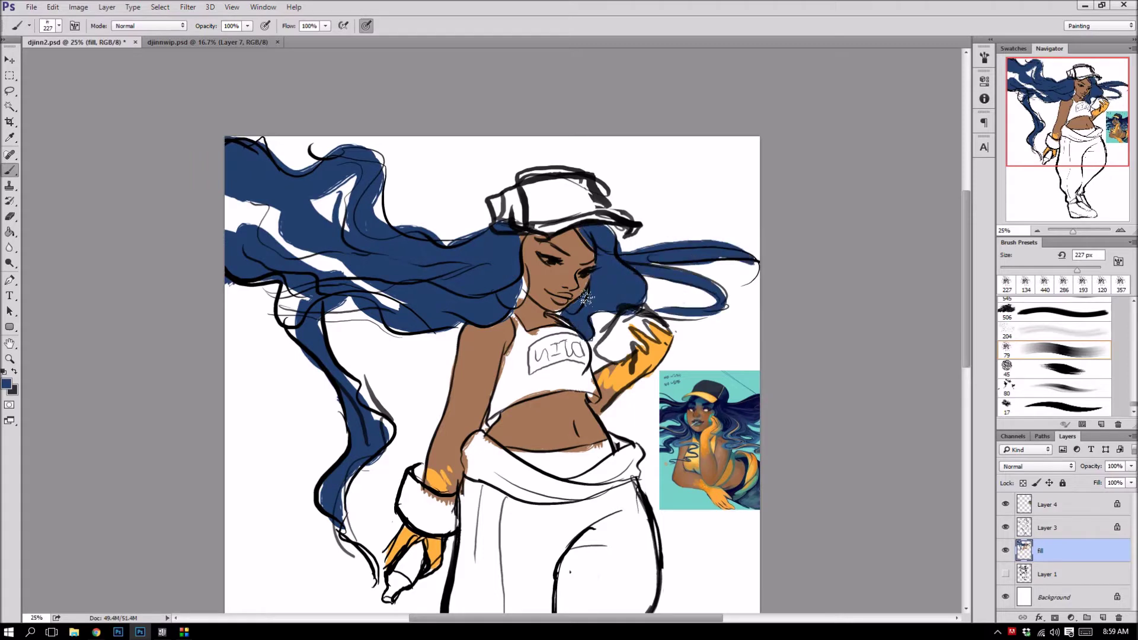
alt+click(676, 409)
drag(457, 308, 284, 279)
drag(297, 320, 368, 570)
drag(237, 269, 449, 288)
drag(730, 305, 635, 262)
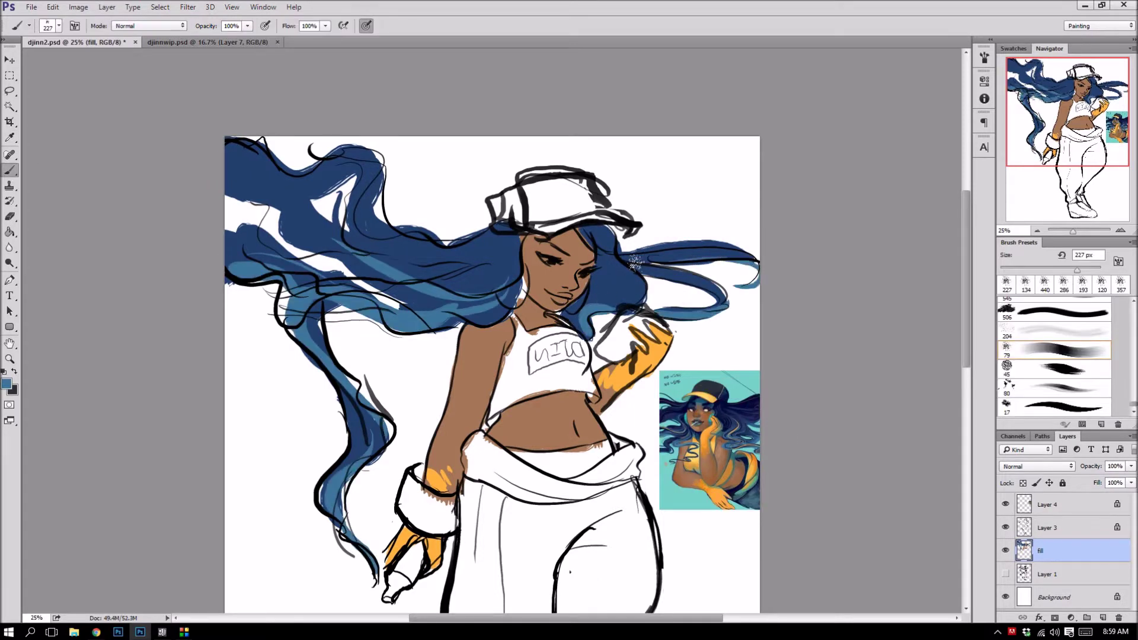
- Paint the crop top and waist wrap orange-yellow
alt+click(643, 350)
scroll(611, 219, down, 3)
drag(554, 188, 510, 178)
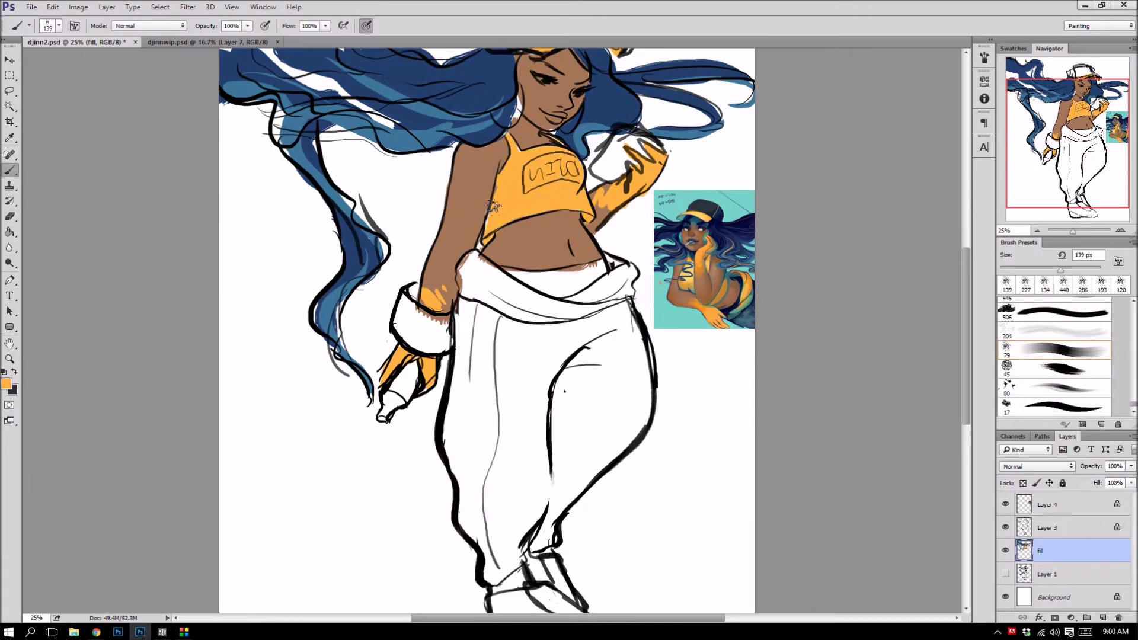
drag(492, 207, 632, 273)
drag(563, 302, 460, 267)
- Paint the cap dark navy and the earrings teal
alt+click(537, 216)
scroll(599, 265, up, 3)
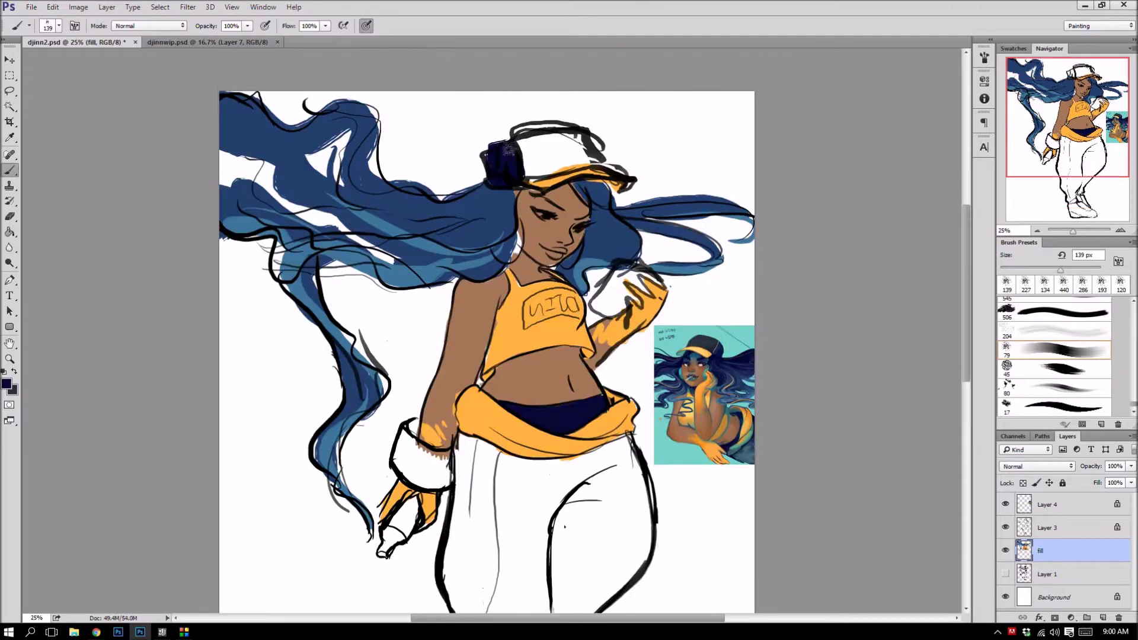
drag(534, 142, 581, 172)
scroll(558, 178, down, 3)
alt+click(736, 196)
drag(509, 83, 511, 116)
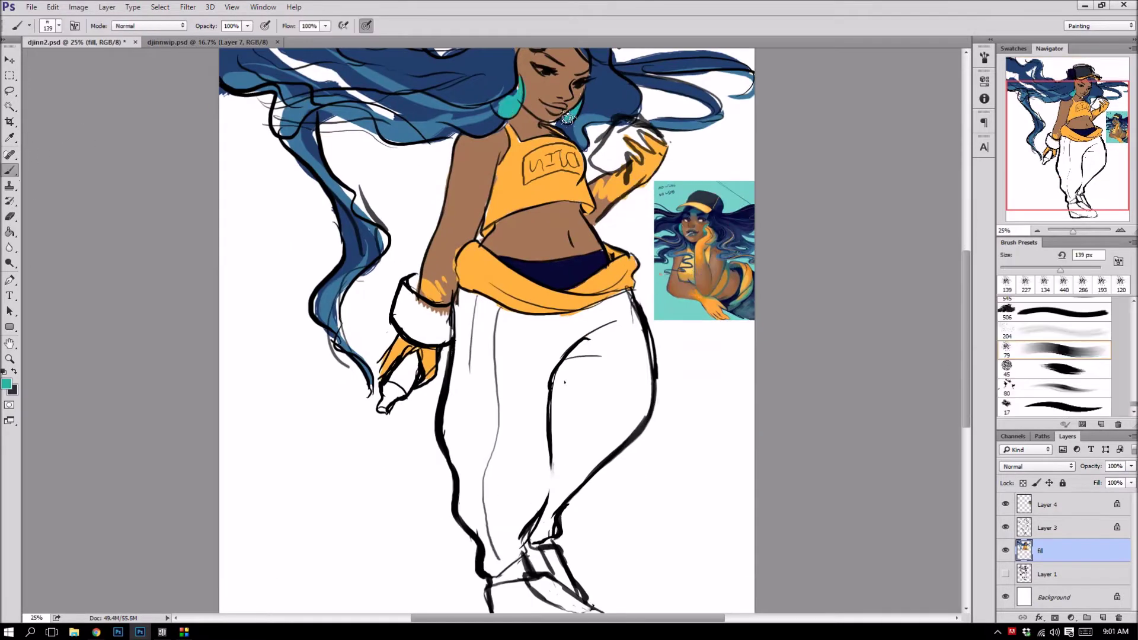
scroll(623, 148, down, 3)
- Fill the pants and waist dark teal with navy shading, checking the reference painting
drag(534, 492, 587, 522)
scroll(534, 474, up, 2)
key(ctrl+Tab)
key(ctrl+Tab)
drag(569, 314, 569, 415)
drag(504, 320, 593, 504)
drag(462, 314, 462, 415)
drag(623, 279, 593, 415)
drag(531, 310, 617, 273)
key(ctrl+Tab)
key(ctrl+Tab)
mouse_move(469, 279)
mouse_down()
mouse_move(534, 309)
mouse_move(474, 365)
mouse_move(546, 415)
mouse_up()
key(ctrl+Tab)
key(ctrl+Tab)
drag(647, 314, 510, 445)
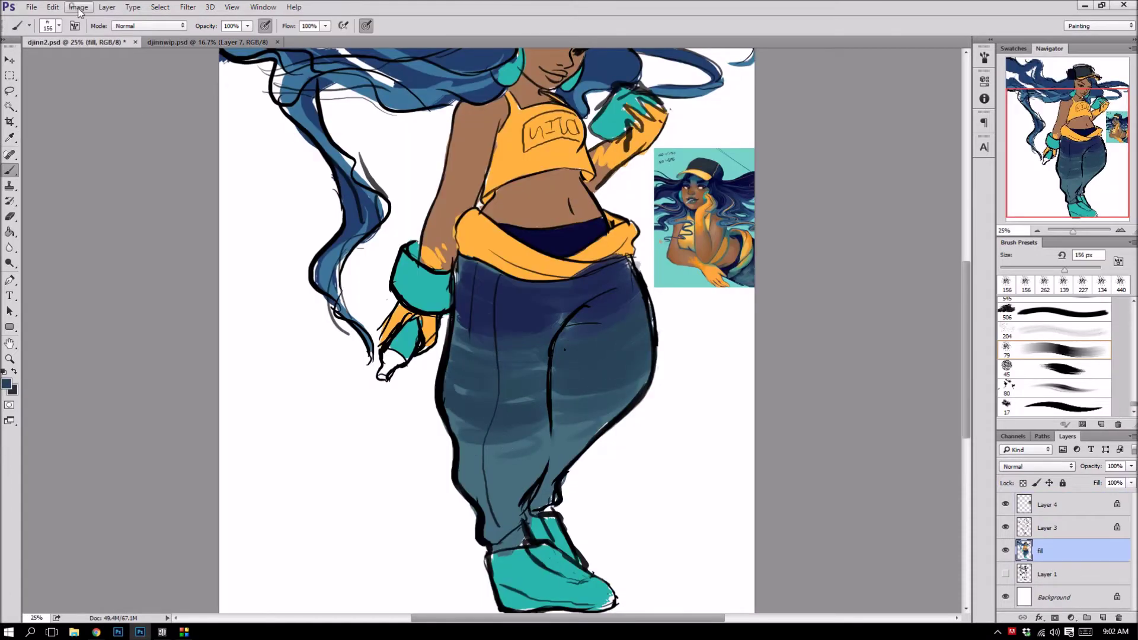
- Use Replace Color to lower the navy's lightness to -20
click(951, 317)
scroll(474, 296, up, 1)
click(78, 8)
click(267, 241)
drag(824, 569, 817, 574)
key(Return)
scroll(486, 326, down, 3)
key(b)
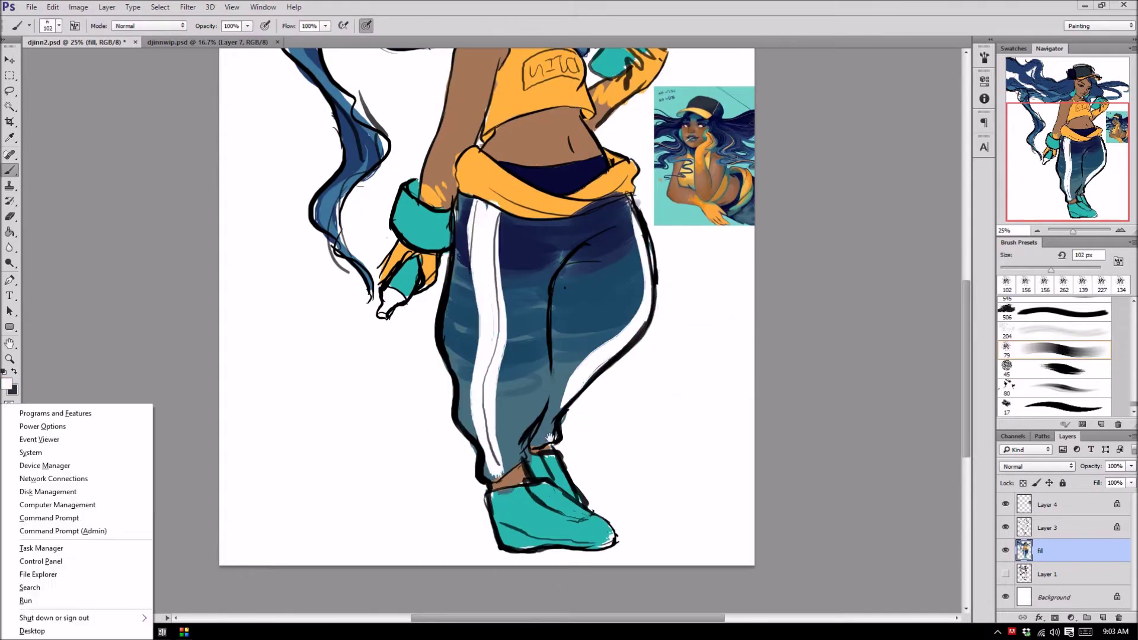
- Flip the canvas horizontally and set a dark blue brush at 47 px
click(78, 8)
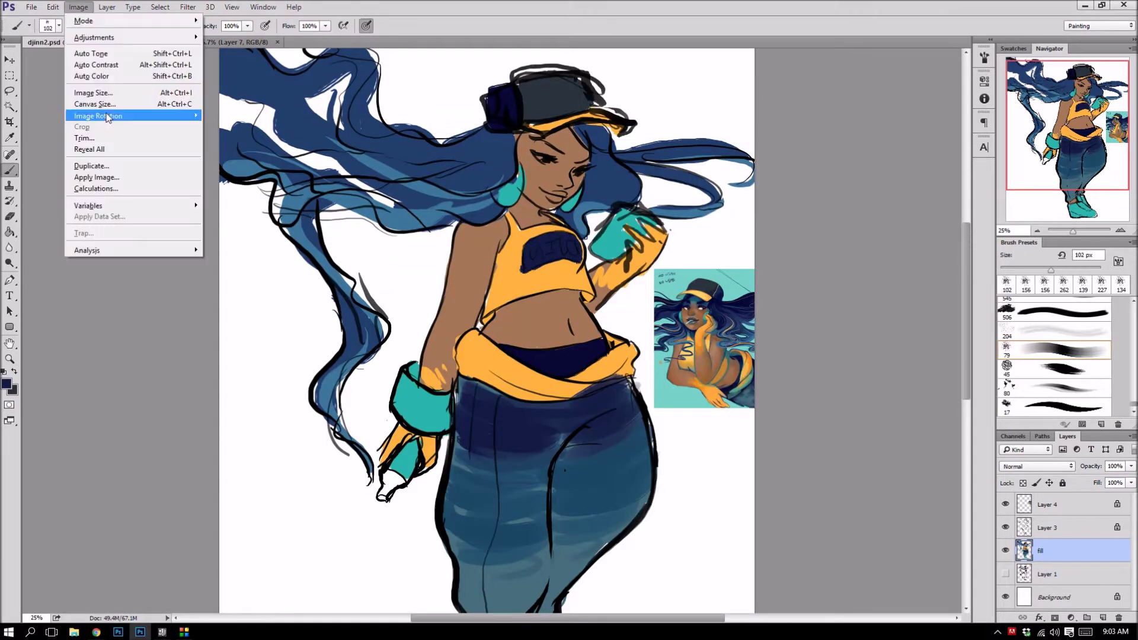
click(237, 172)
alt+click(370, 175)
key(bracketleft)
key(bracketleft)
key(bracketleft)
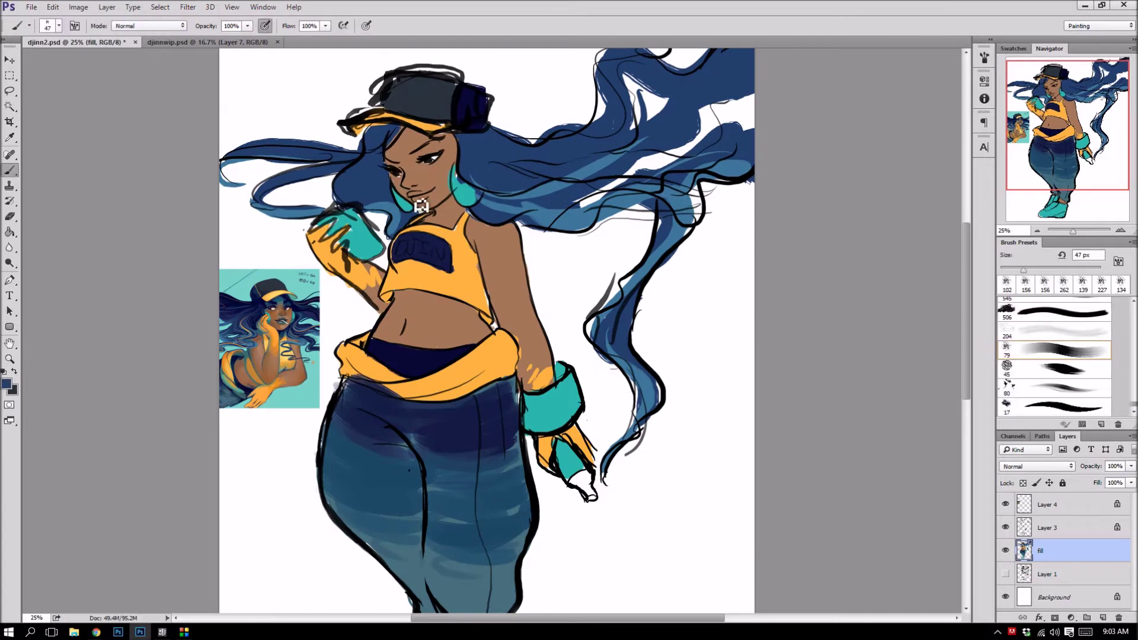
scroll(478, 584, down, 3)
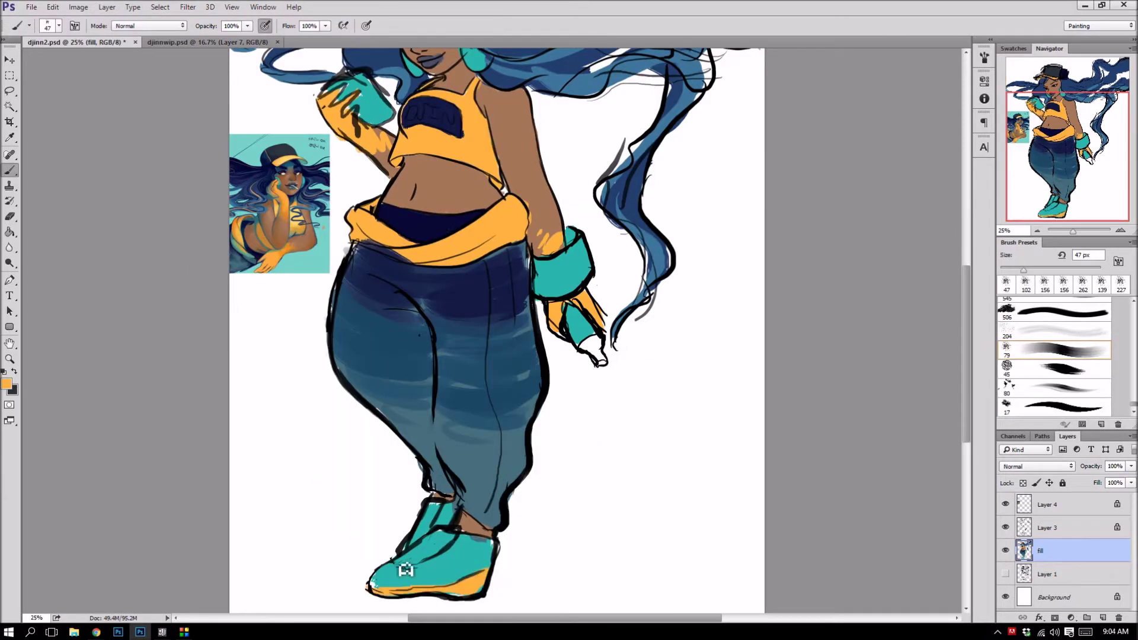
key(ctrl+minus)
key(ctrl+l)
- Apply Levels and tint the background cream with Hue/Saturation
click(789, 343)
key(alt+bracketleft)
key(alt+bracketleft)
key(ctrl+u)
drag(548, 222, 728, 382)
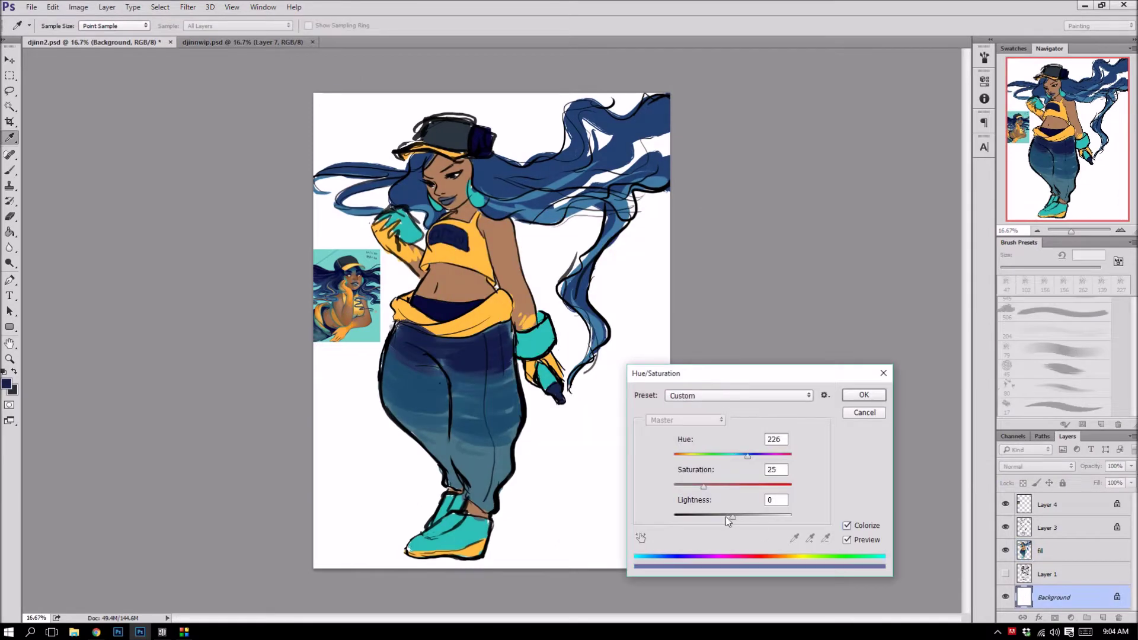
drag(725, 517, 727, 517)
drag(730, 457, 692, 456)
click(858, 392)
- Colorize the line art blue with adjusted saturation and lightness
key(alt+bracketright)
key(alt+bracketright)
key(ctrl+u)
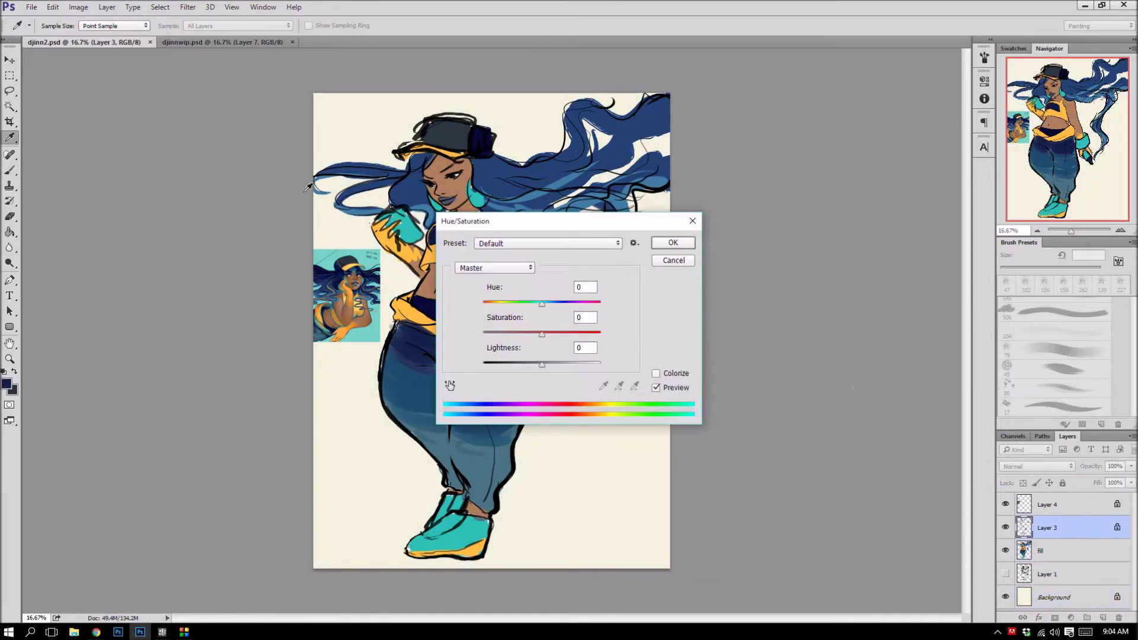
drag(534, 221, 732, 313)
click(850, 464)
drag(741, 425, 809, 414)
key(Return)
key(b)
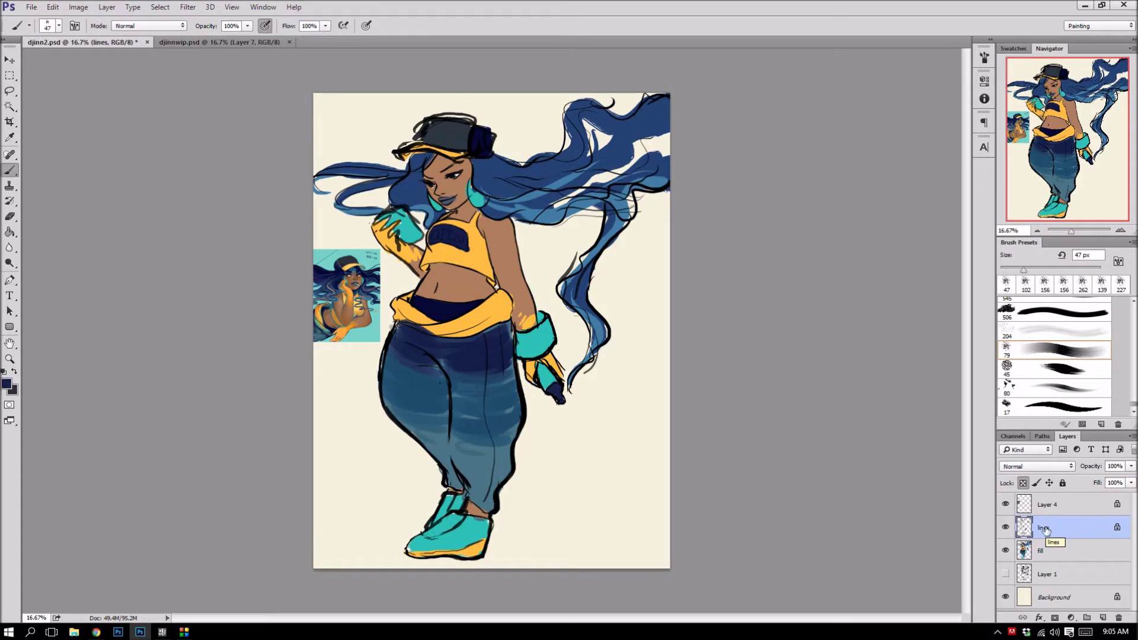
- Fine-tune the line art hue with a second Colorize pass at 25% zoom
key(ctrl+plus)
key(ctrl+u)
click(656, 374)
drag(545, 361, 550, 365)
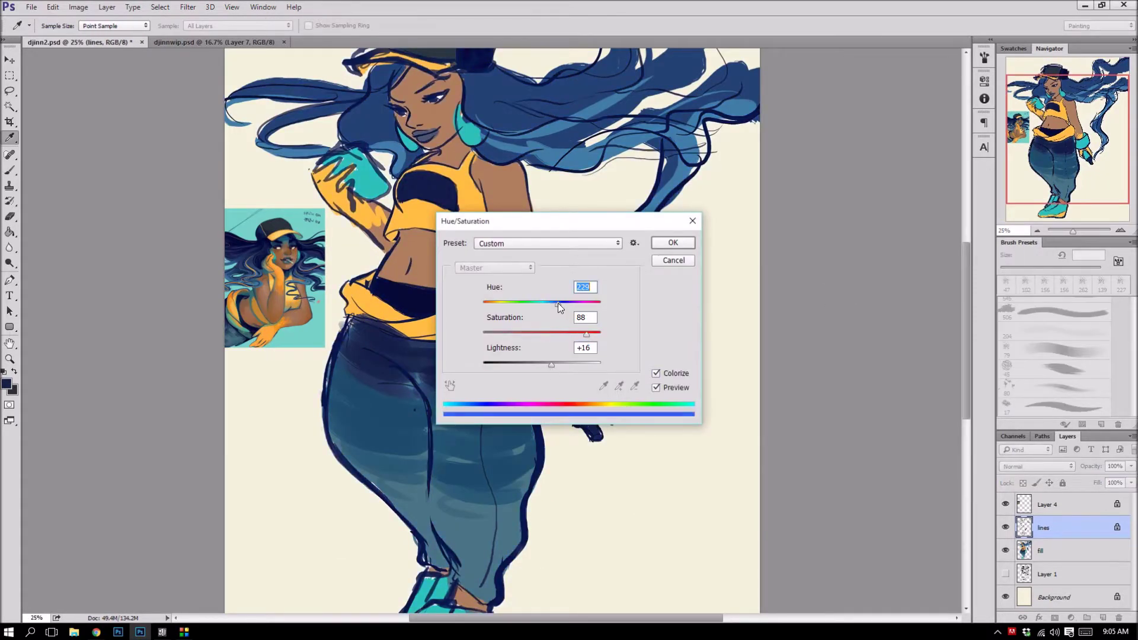
key(Return)
key(b)
- Hide the fill layer and add a new layer named 'shadow'
scroll(591, 262, up, 1)
scroll(591, 263, up, 1)
scroll(591, 263, up, 2)
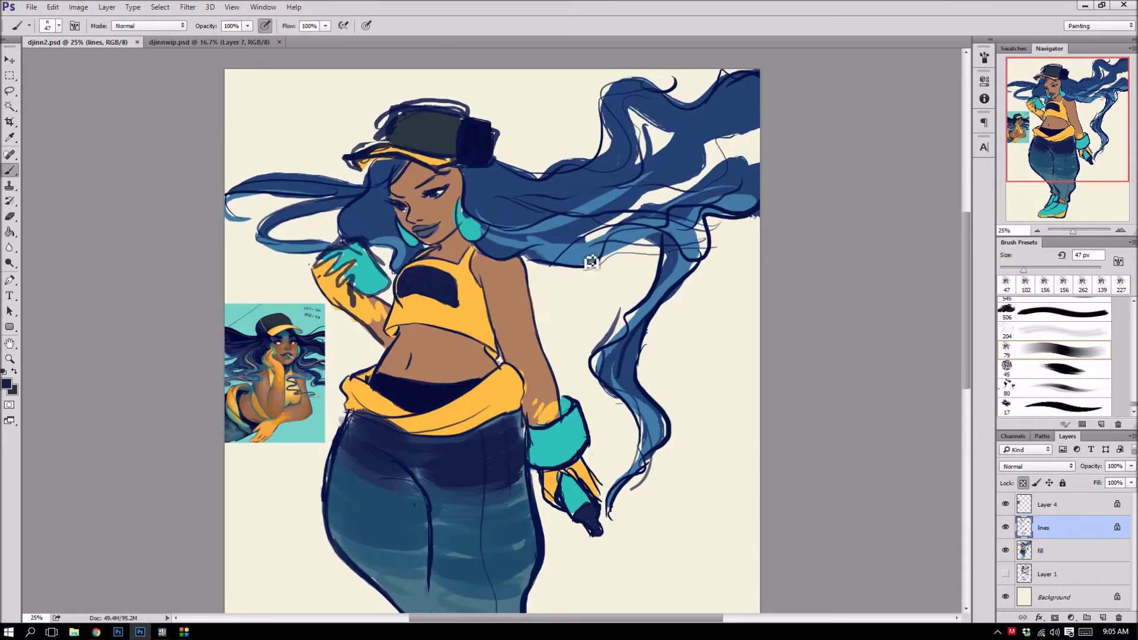
click(1006, 551)
key(ctrl+shift+n)
text(shadow)
key(Return)
click(12, 389)
key(Return)
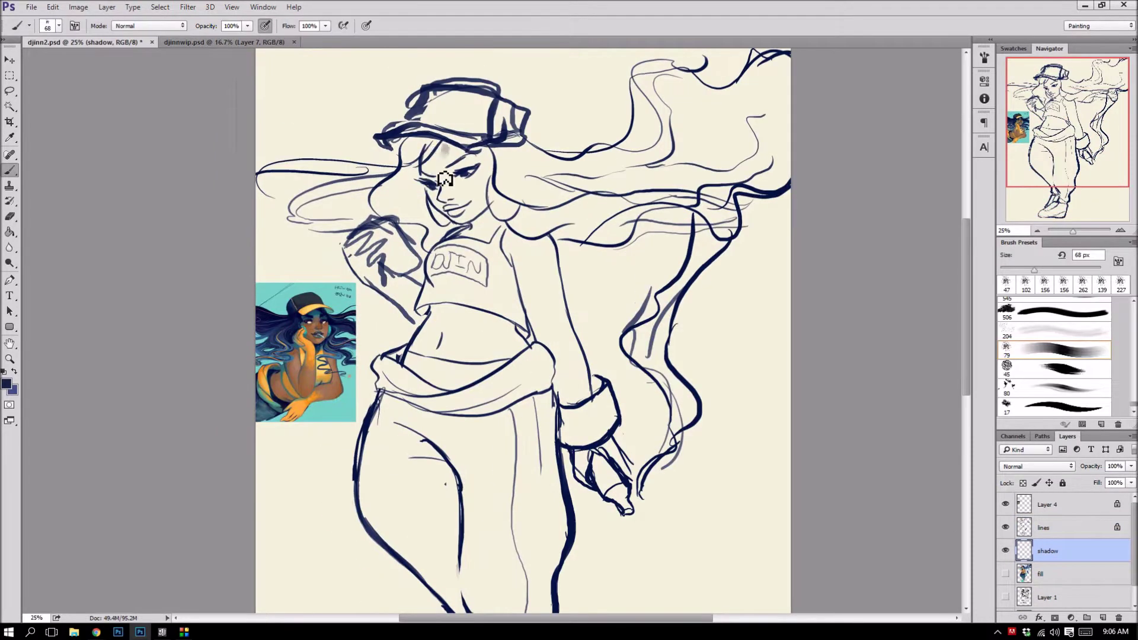
- Shade the collar, midriff, raised arm, cap and flowing hair in grey
drag(486, 250, 436, 252)
drag(510, 332, 470, 320)
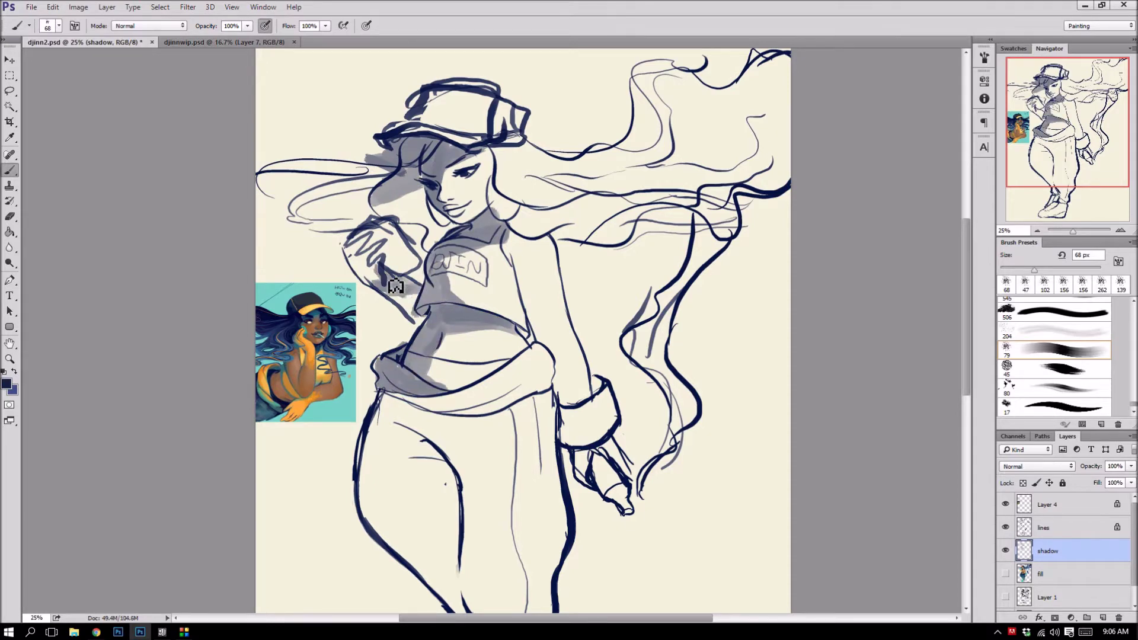
drag(409, 301, 407, 221)
drag(501, 159, 418, 128)
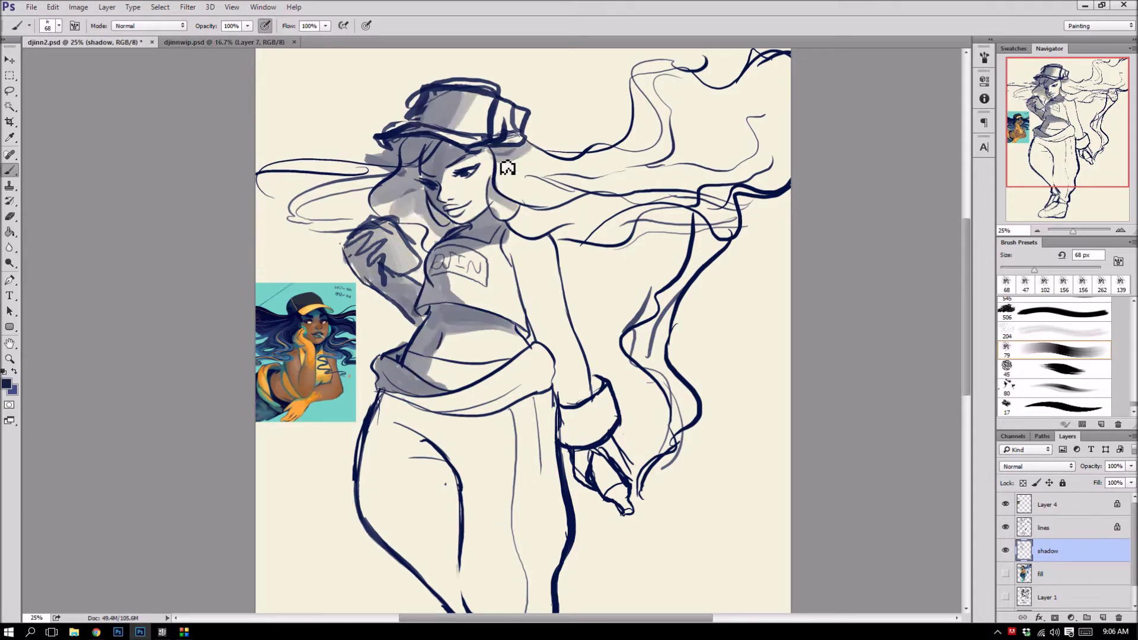
drag(495, 208, 676, 199)
drag(661, 104, 711, 103)
drag(560, 173, 746, 122)
- Shade the arm to the cuff, both pant legs and the waistband
drag(526, 270, 593, 468)
mouse_move(441, 423)
mouse_down()
mouse_move(441, 300)
mouse_move(415, 409)
mouse_up()
mouse_move(370, 273)
mouse_down()
mouse_move(379, 379)
mouse_move(468, 462)
mouse_up()
drag(474, 403, 522, 534)
drag(546, 285, 400, 290)
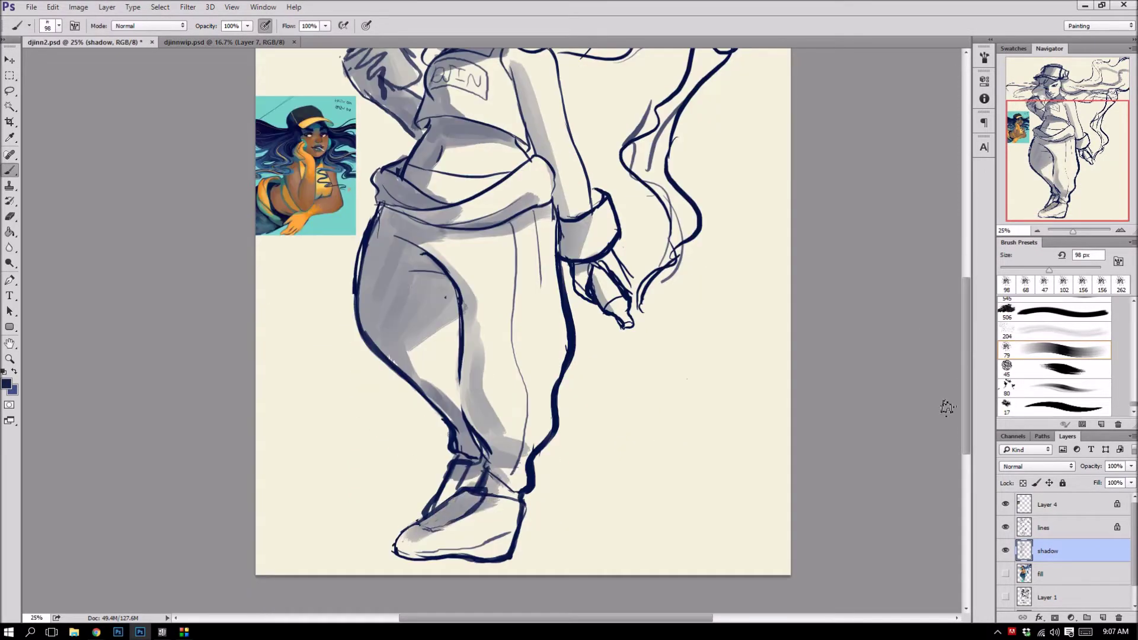
- Show fill, set the shadow layer to Multiply with boosted saturation, and brush orange on the belly
key(ctrl+minus)
click(1005, 574)
click(1038, 466)
click(1008, 264)
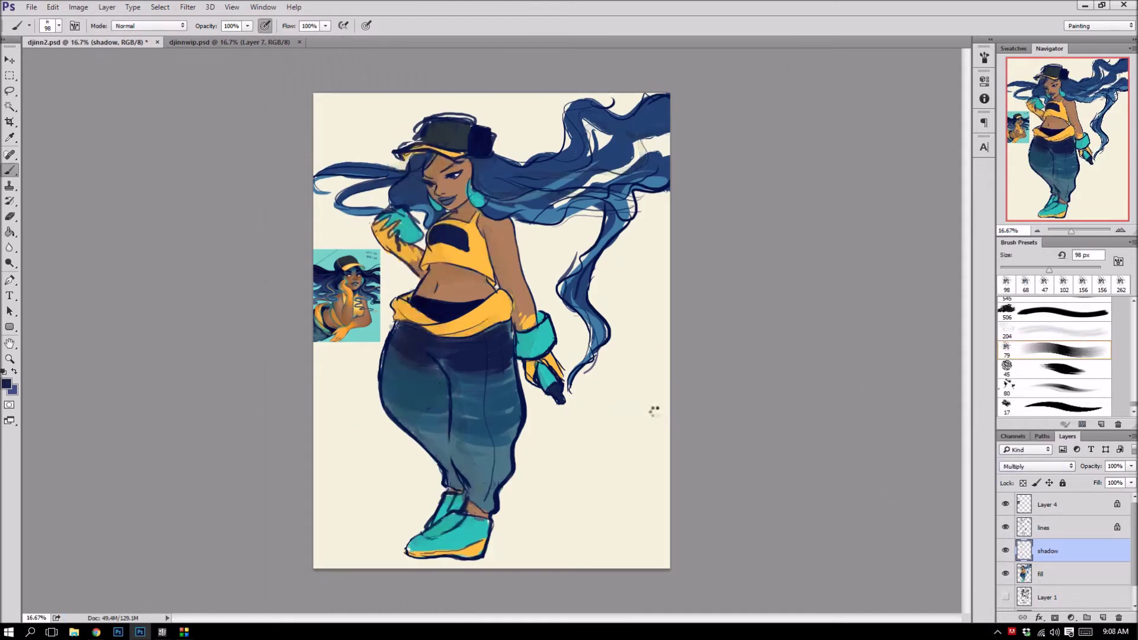
key(ctrl+u)
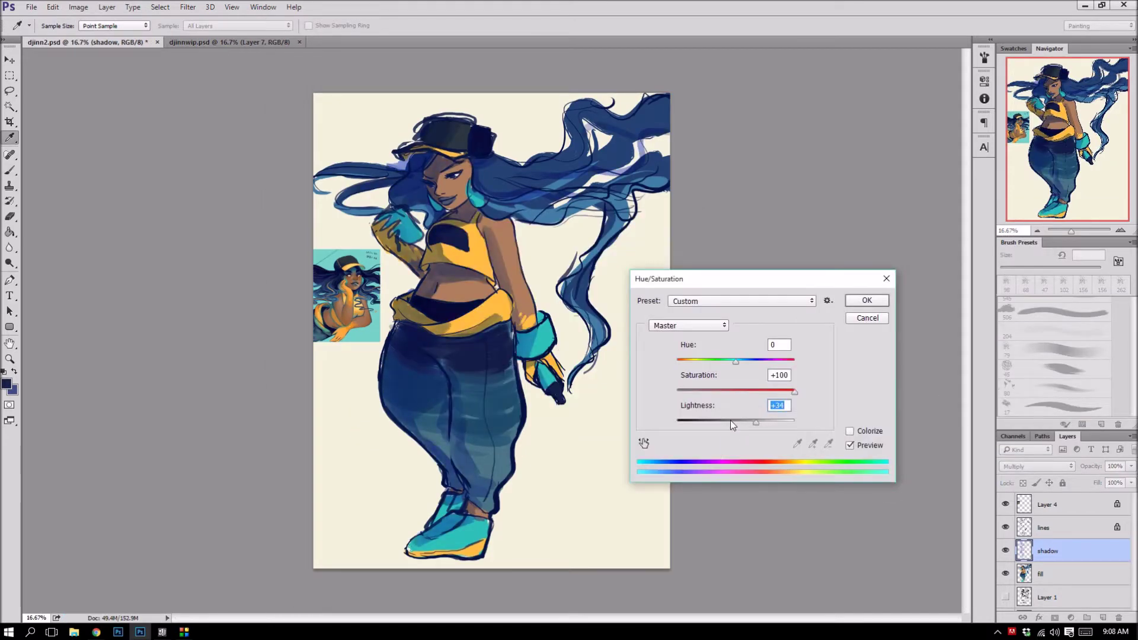
key(Return)
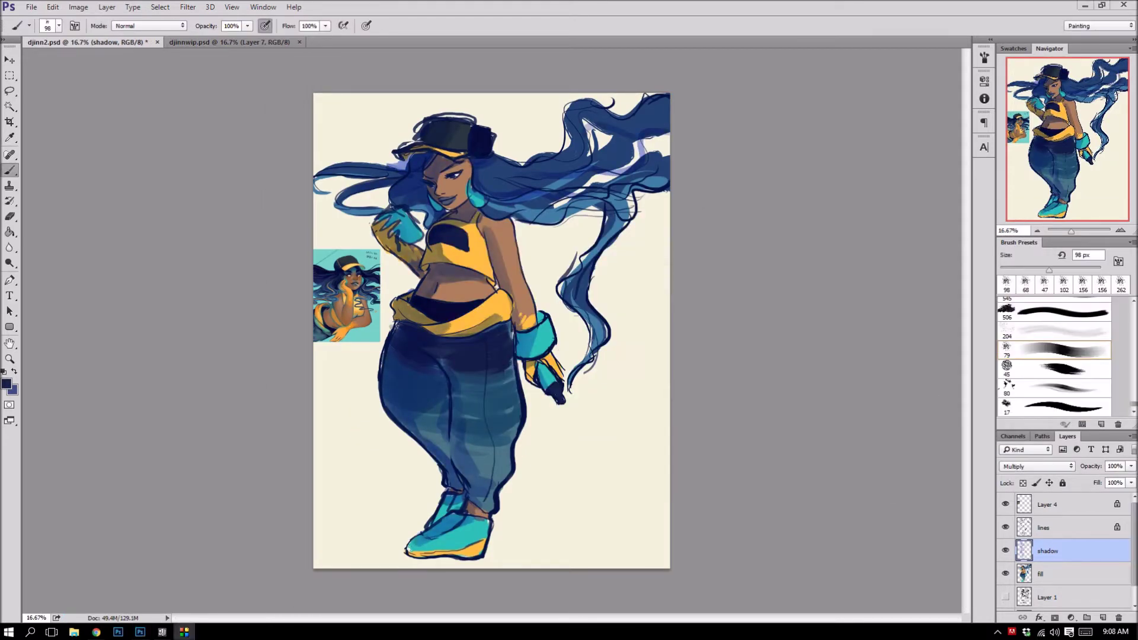
key(ctrl+plus)
key(ctrl+plus)
drag(373, 415, 489, 409)
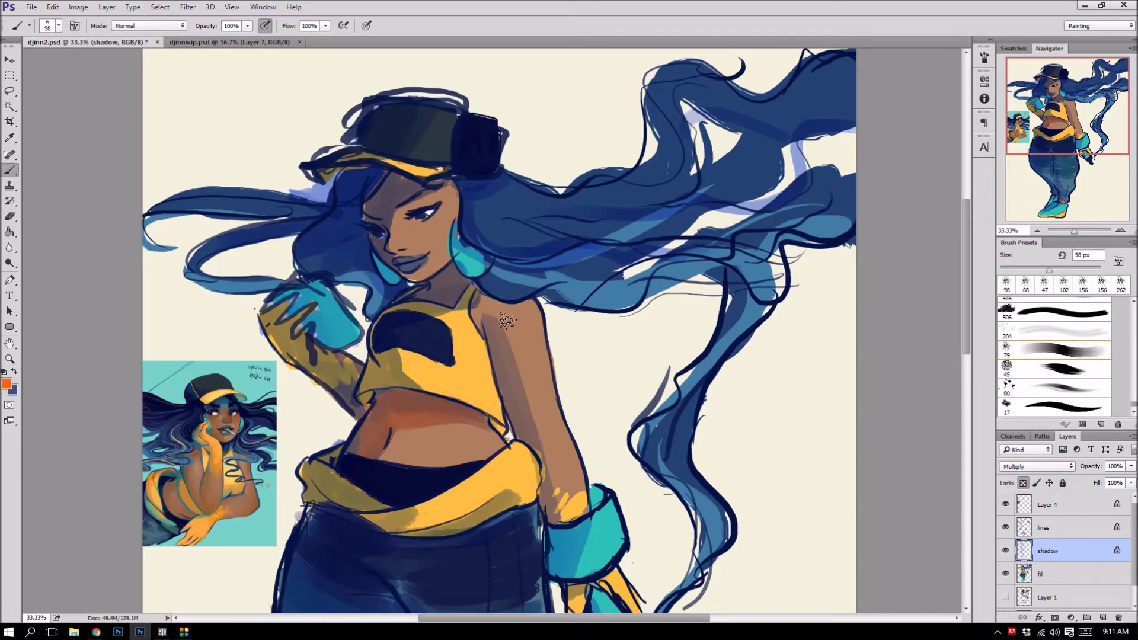
- Set light cyan, then orange, as the painting colour in the Color Picker
click(6, 384)
key(Return)
click(6, 384)
key(Return)
scroll(507, 297, down, 3)
scroll(507, 123, up, 3)
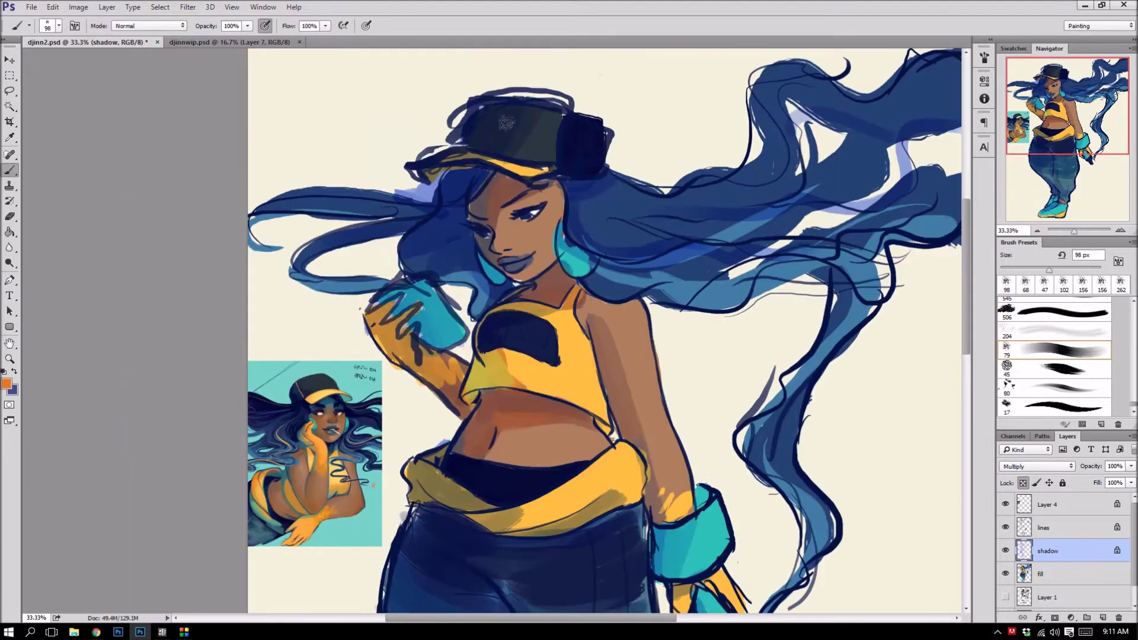
- Add a layer named 'extra' and darken the hair on both sides with a 59 px navy brush
key(ctrl+shift+n)
text(extra)
key(Return)
key(ctrl+plus)
drag(1043, 259, 1023, 259)
alt+click(628, 71)
drag(611, 101, 712, 189)
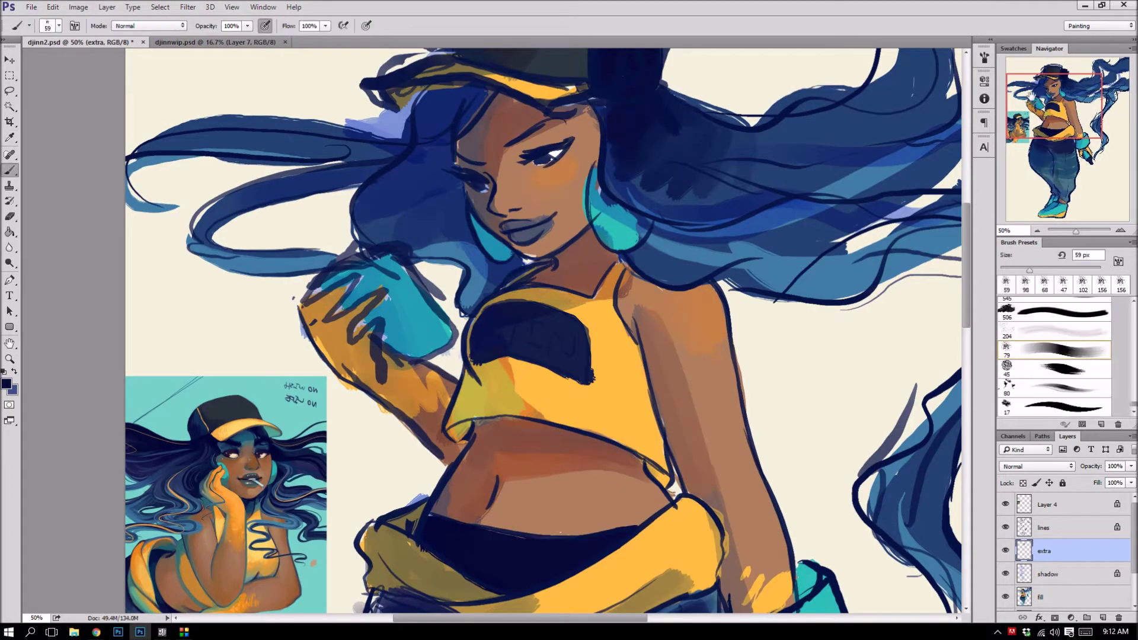
drag(474, 89, 363, 171)
key(ctrl+minus)
key(ctrl+minus)
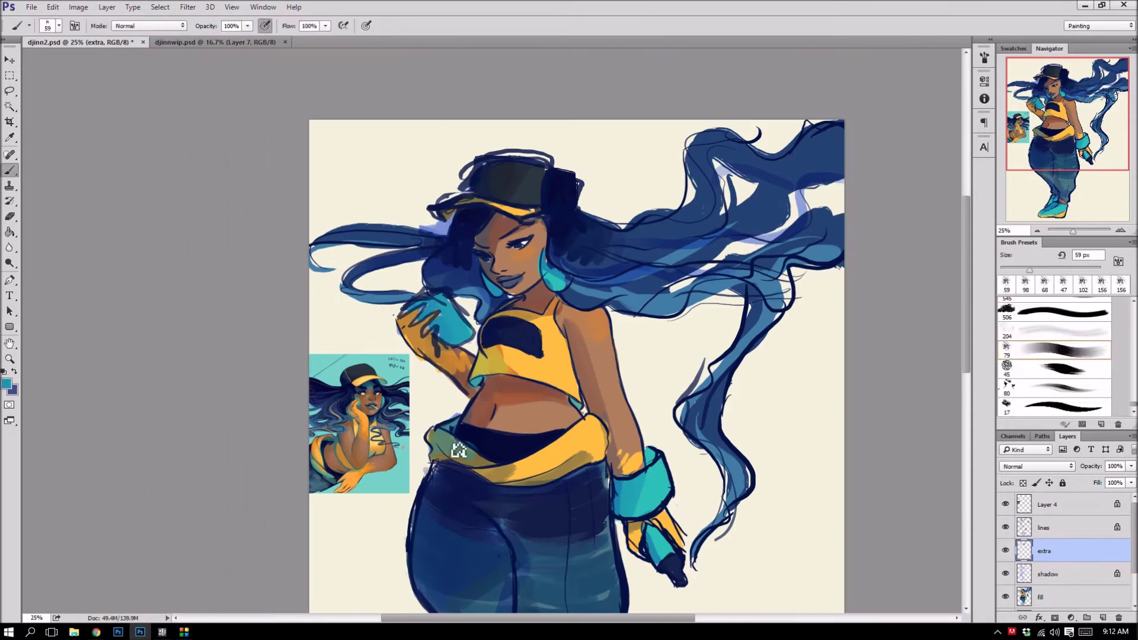
- Paint orange along the lower waistband, then sample navy from the pants and select layer 1
alt+click(496, 332)
drag(486, 474, 589, 465)
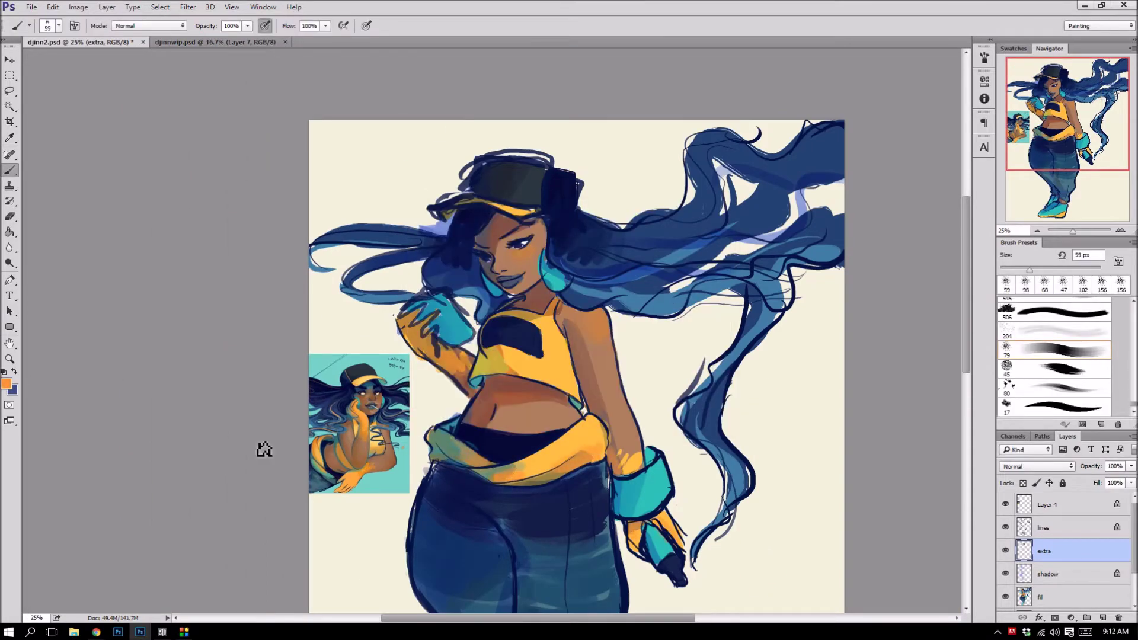
drag(338, 373, 380, 153)
alt+click(476, 354)
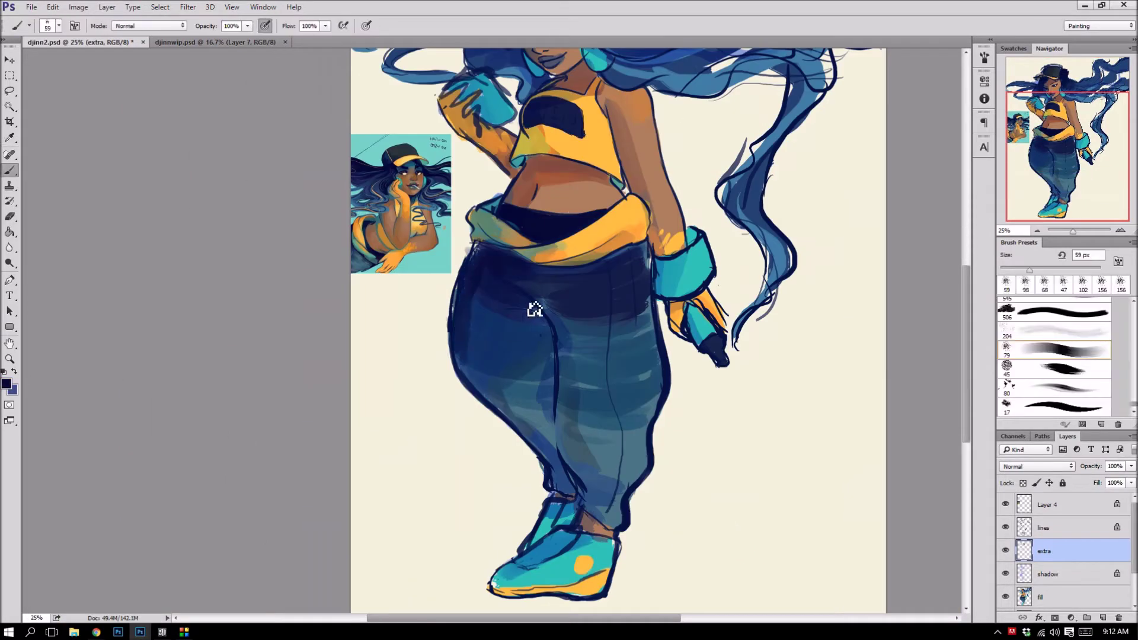
click(1044, 527)
key(ctrl+plus)
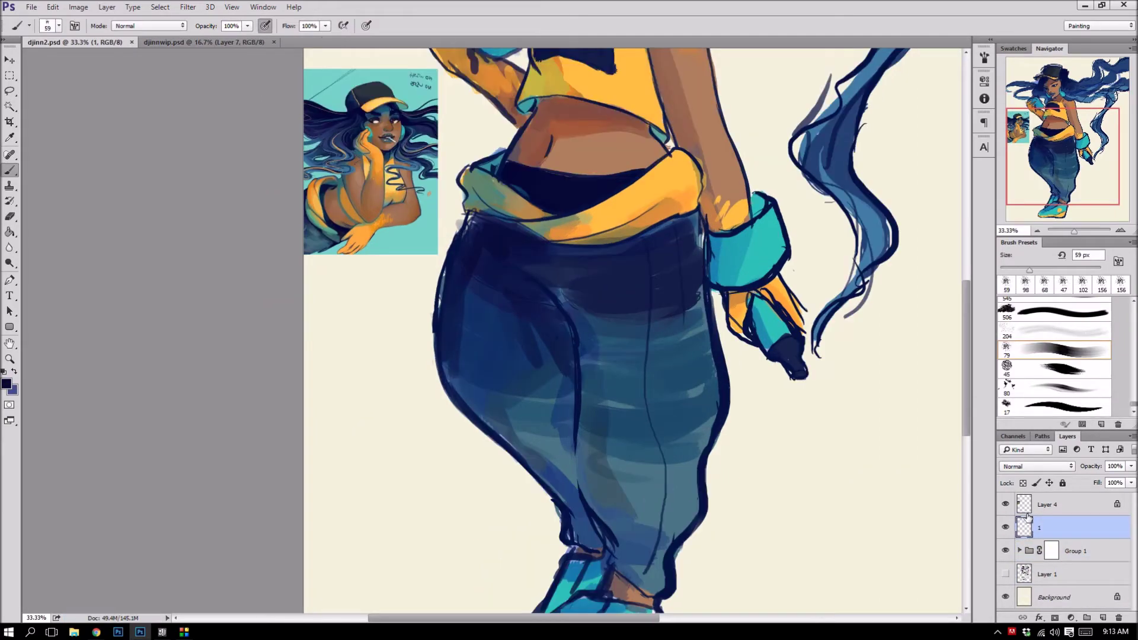
- Zoom in on the face and sample dark navy and teal from the painting
key(ctrl+plus)
key(ctrl+plus)
key(ctrl+plus)
scroll(492, 332, up, 10)
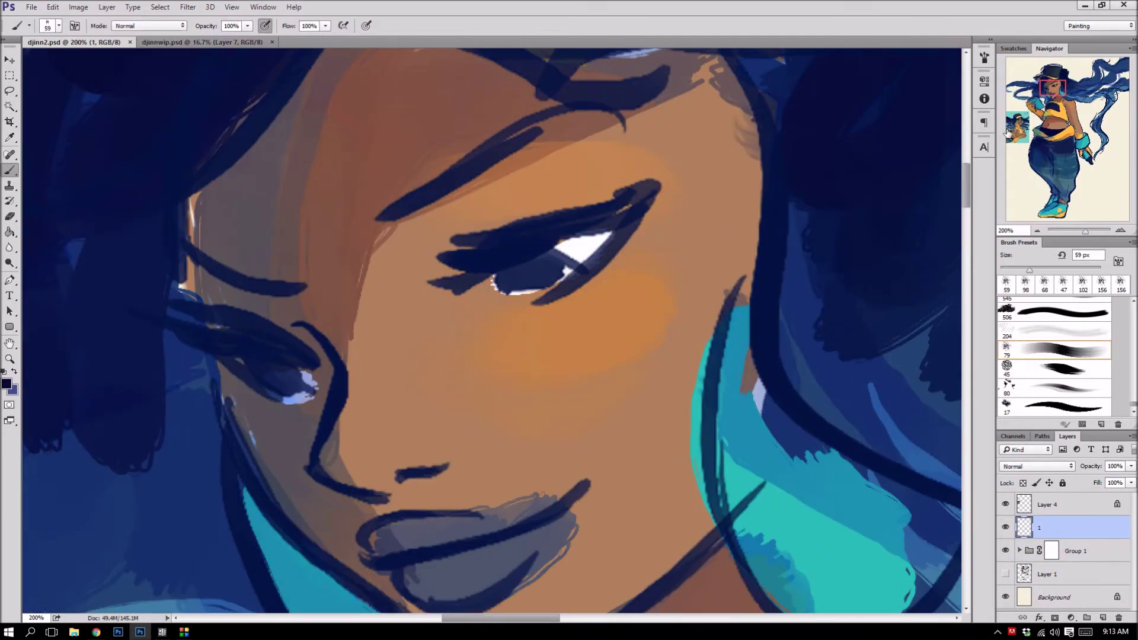
key(ctrl+minus)
key(ctrl+minus)
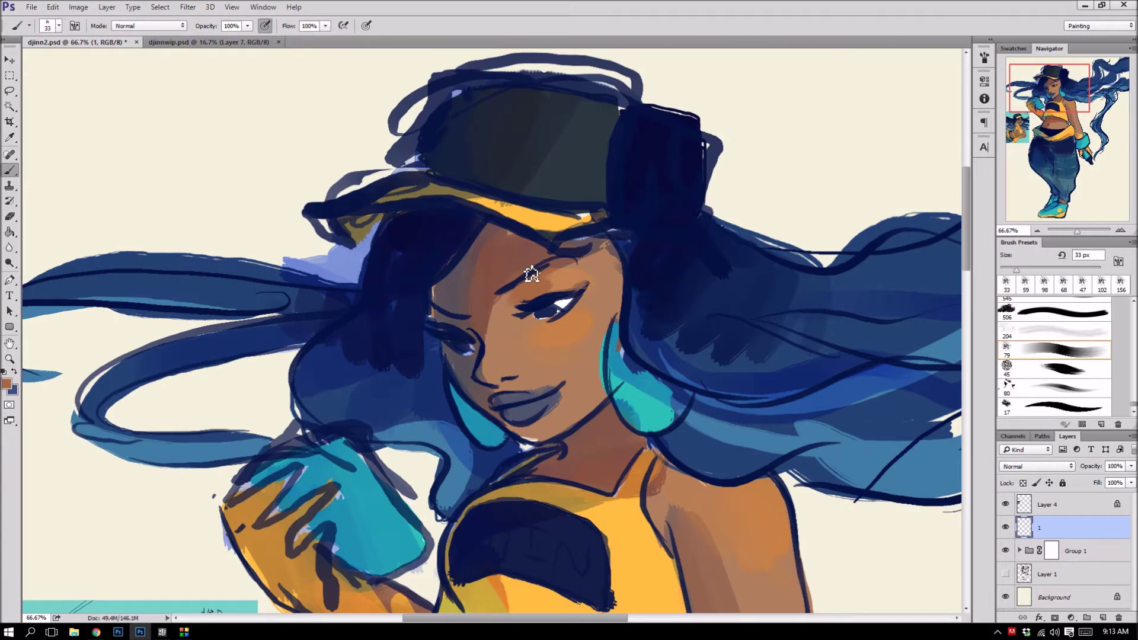
alt+click(590, 255)
mouse_move(1020, 107)
mouse_down()
mouse_move(1019, 136)
mouse_move(1019, 104)
mouse_up()
alt+click(673, 377)
- Paint a teal shadow across the girl's forehead
key(l)
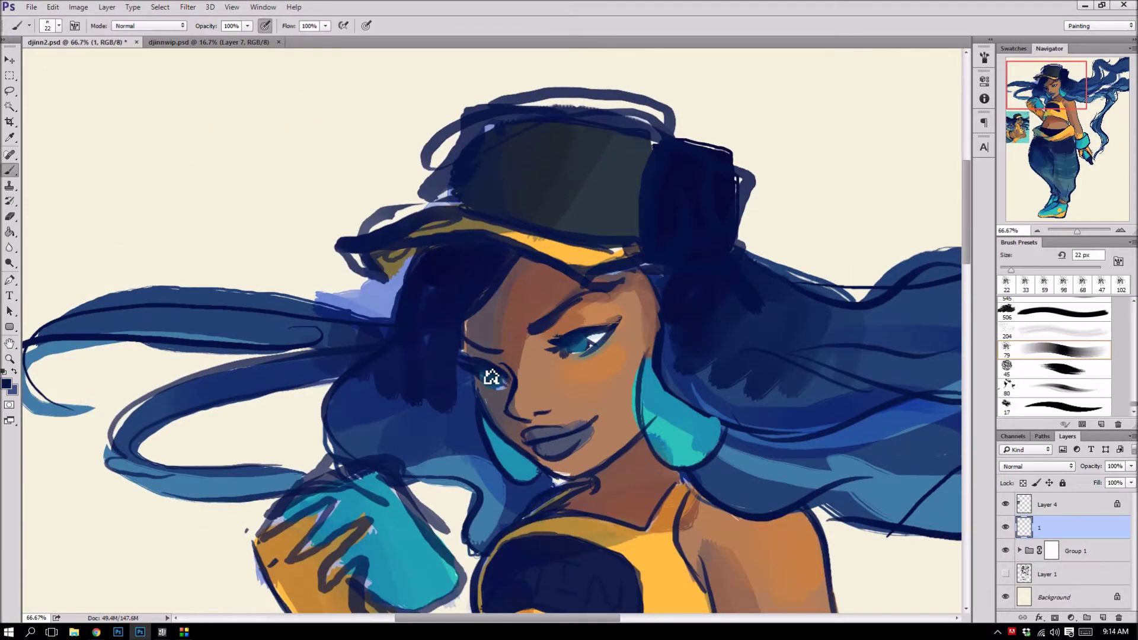
key(b)
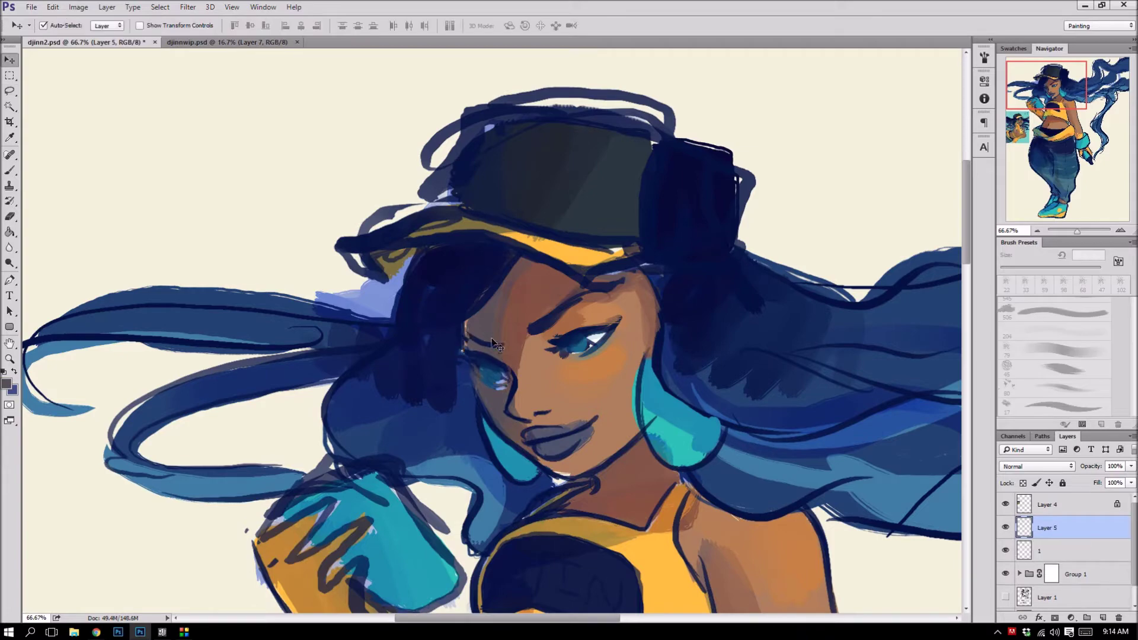
scroll(949, 180, up, 1)
alt+click(519, 389)
alt+click(552, 403)
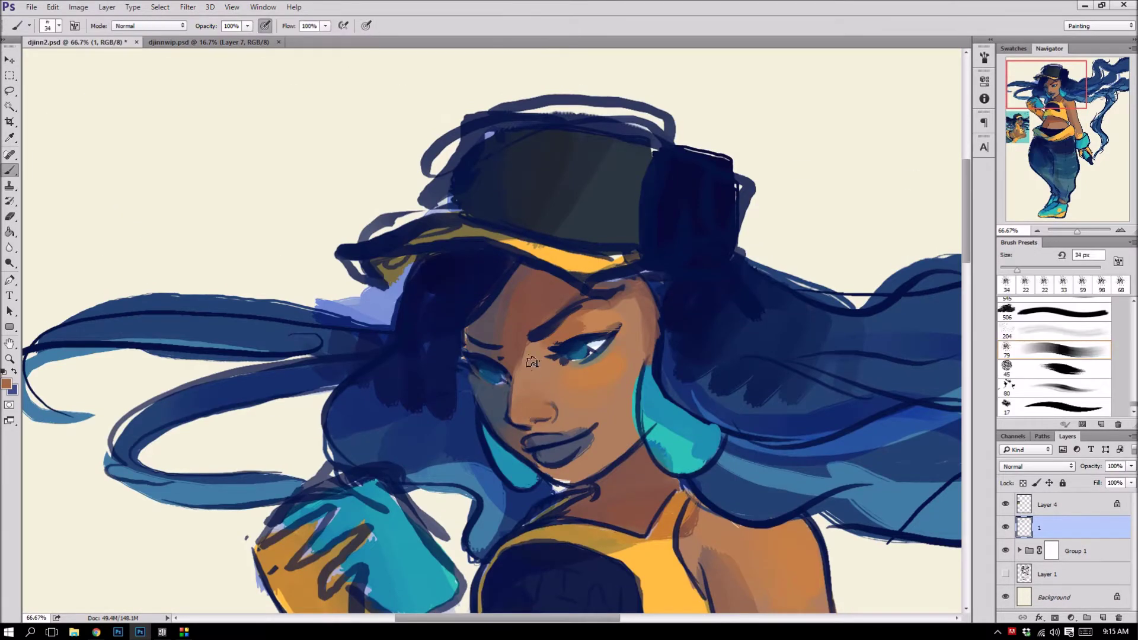
drag(599, 299, 542, 283)
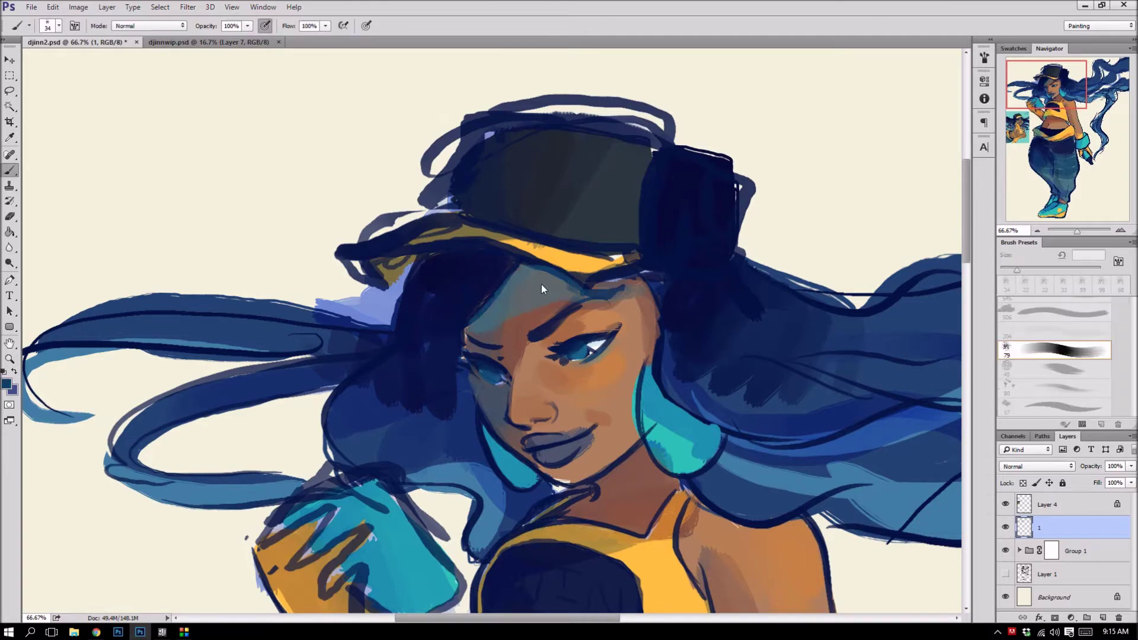
- Sample navy, skin and white for the eye details, with pen pressure controlling brush size
alt+click(504, 350)
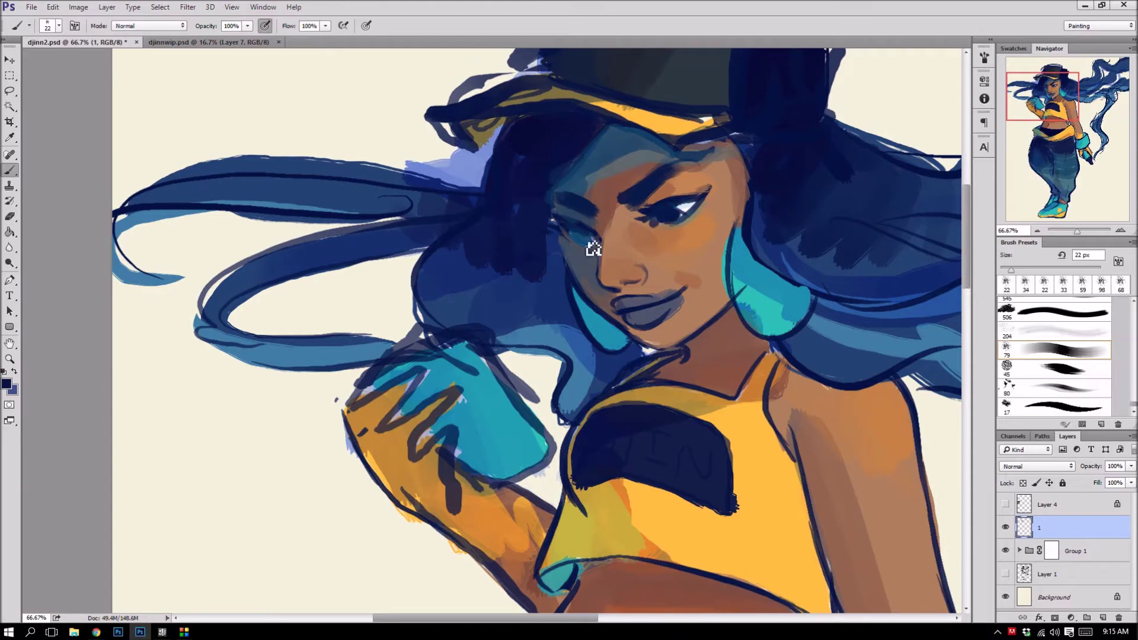
alt+click(619, 240)
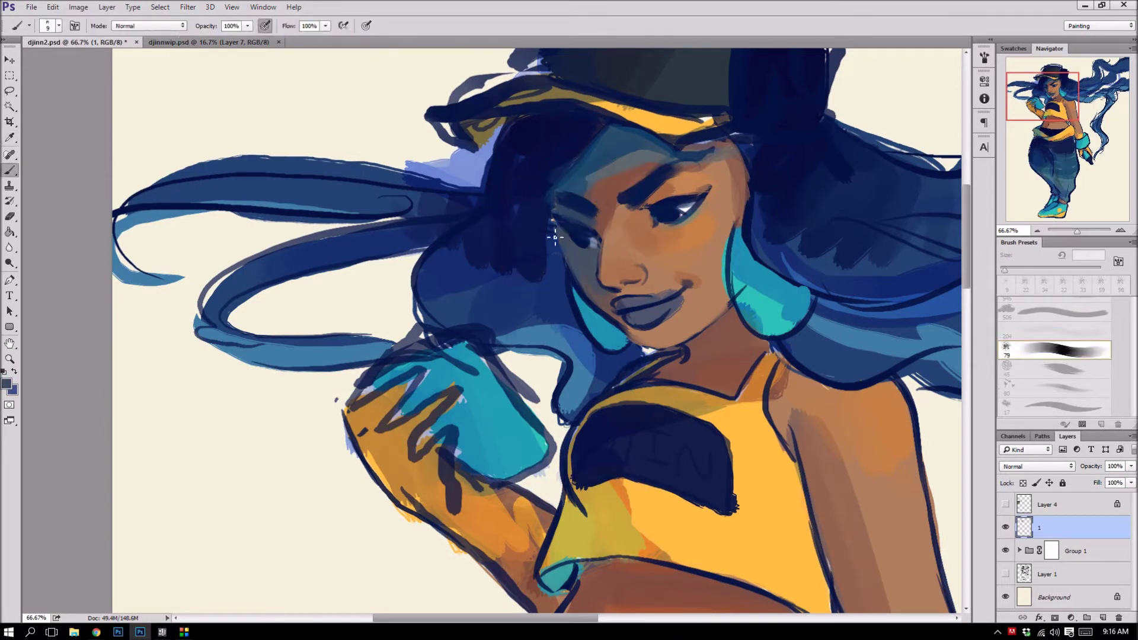
alt+click(567, 265)
key(F5)
key(F5)
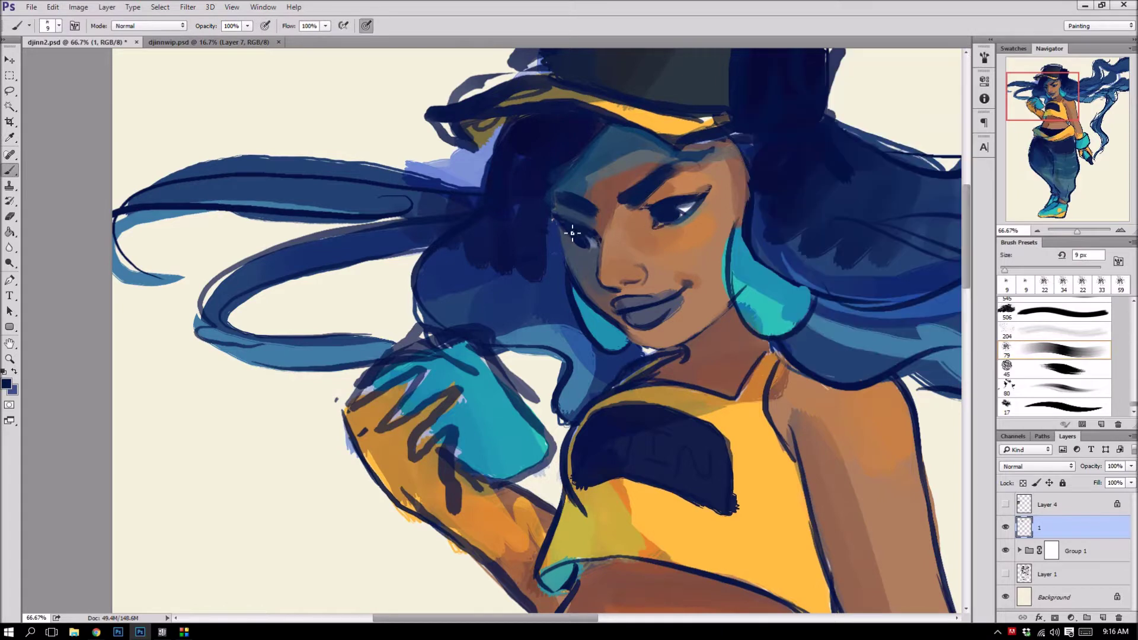
alt+click(715, 181)
alt+click(686, 213)
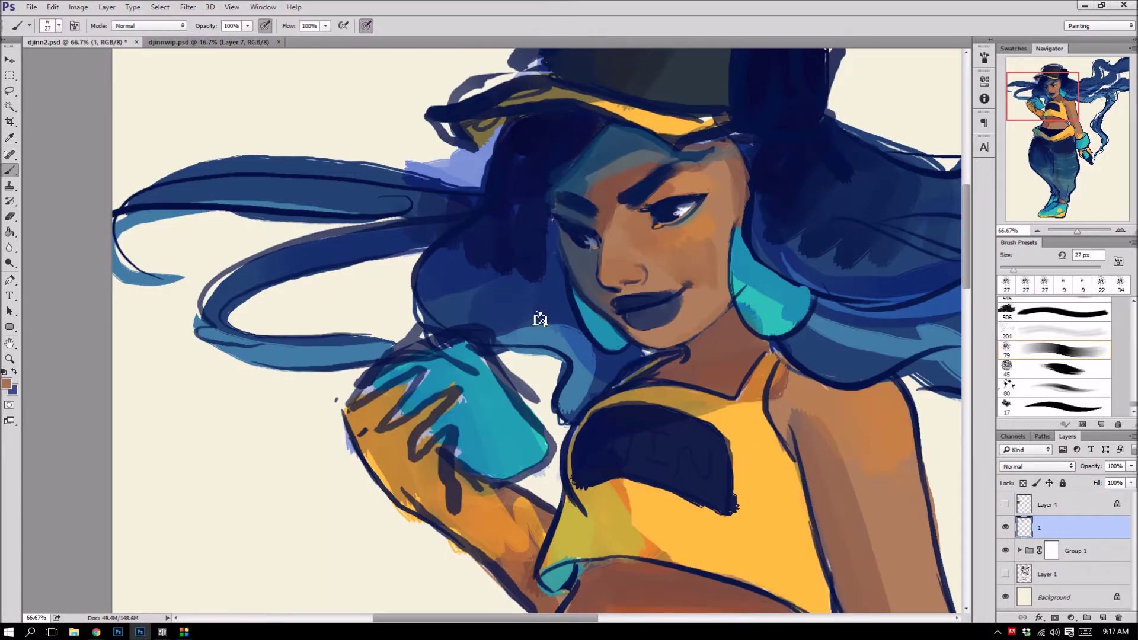
- Paint dark blue hair over the temple
scroll(593, 310, right, 2)
alt+click(485, 229)
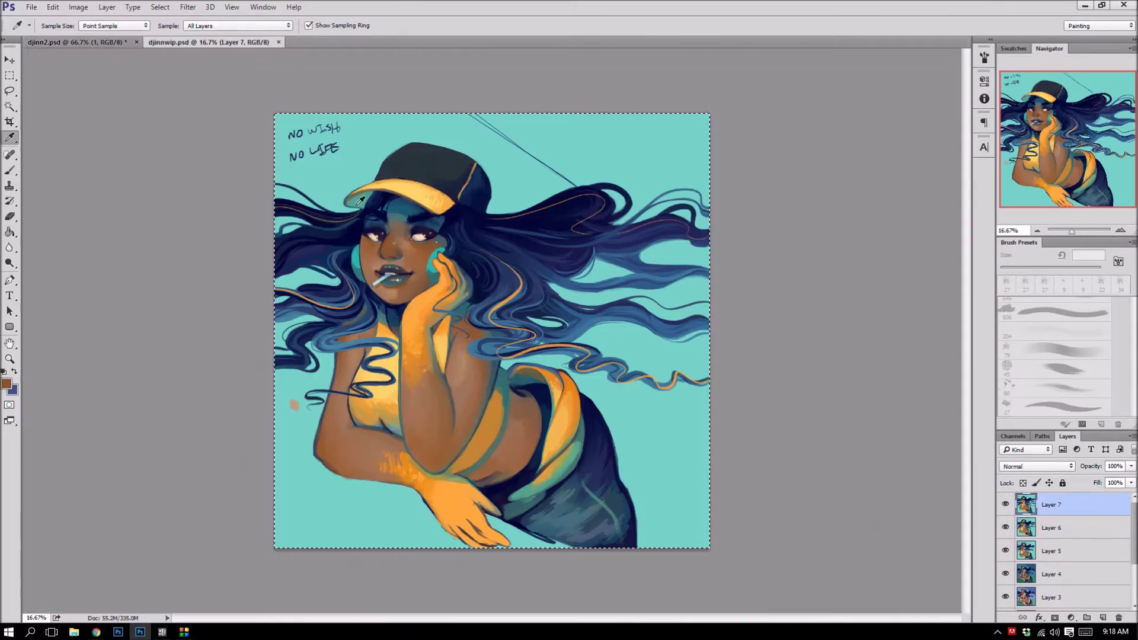
alt+click(540, 274)
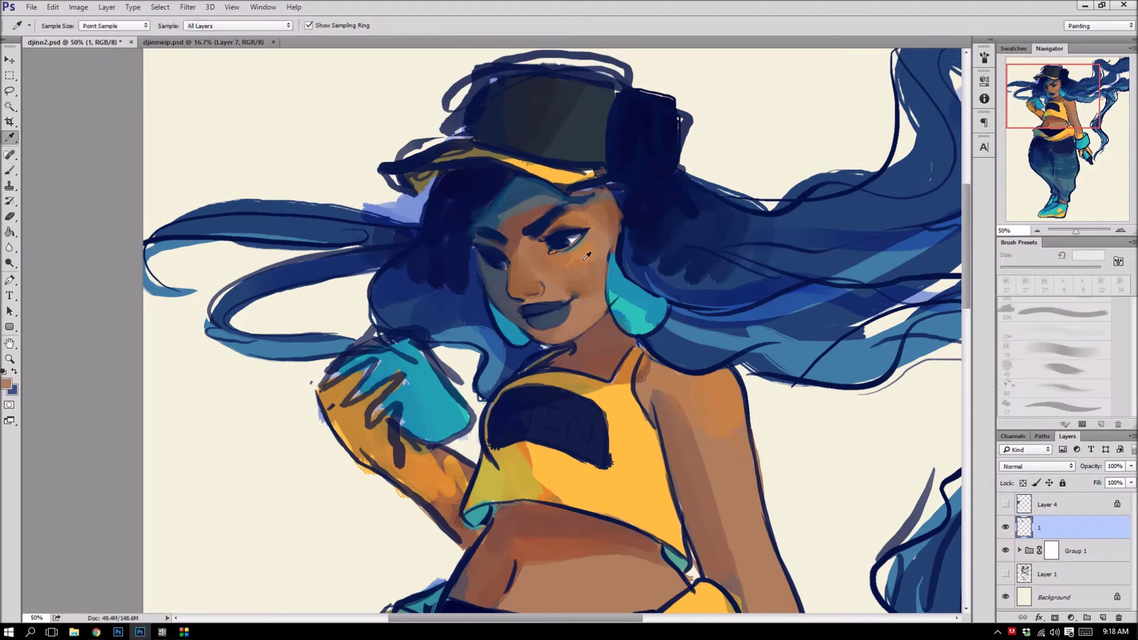
click(685, 234)
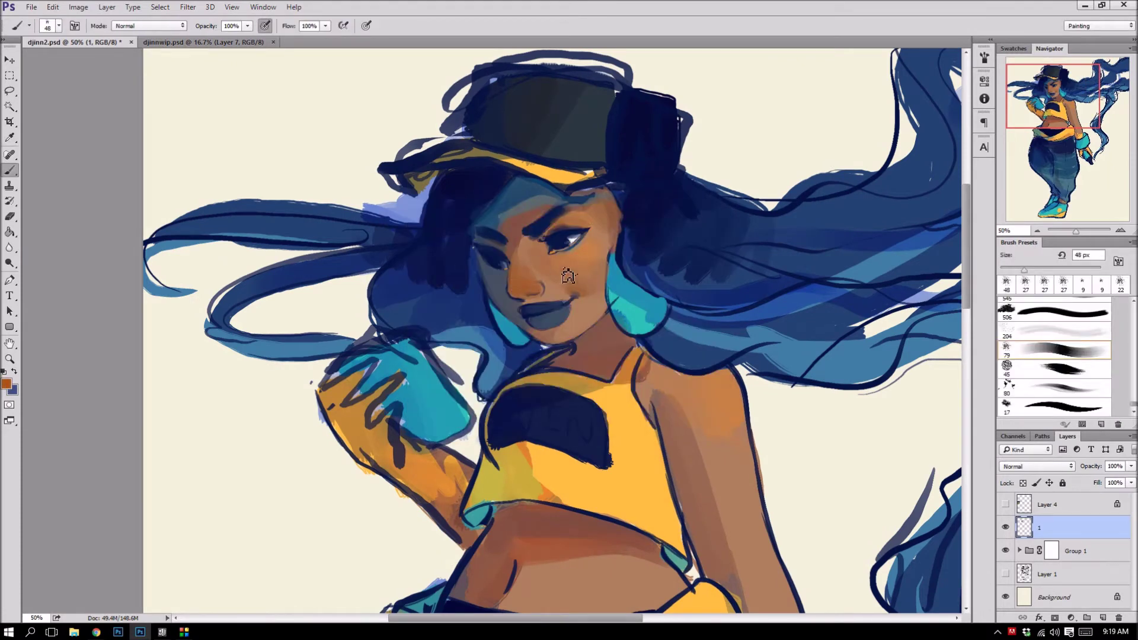
alt+click(605, 227)
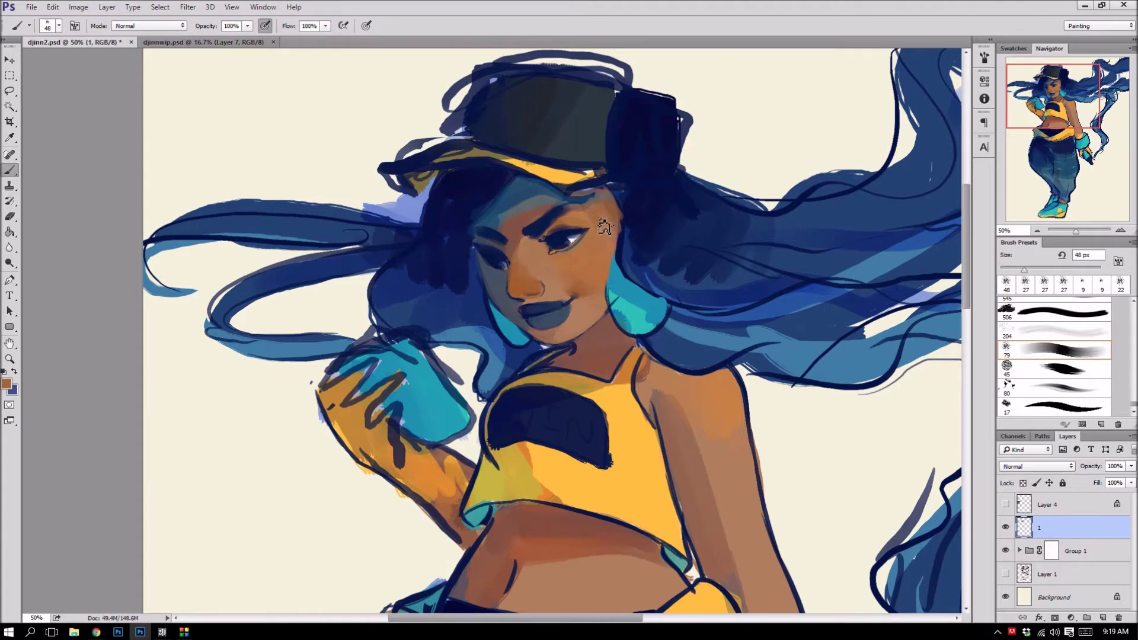
drag(604, 227, 627, 224)
- Shade the neck in blue and pick a light peach foreground colour
click(6, 383)
click(675, 221)
drag(545, 350, 565, 365)
alt+click(532, 200)
key(x)
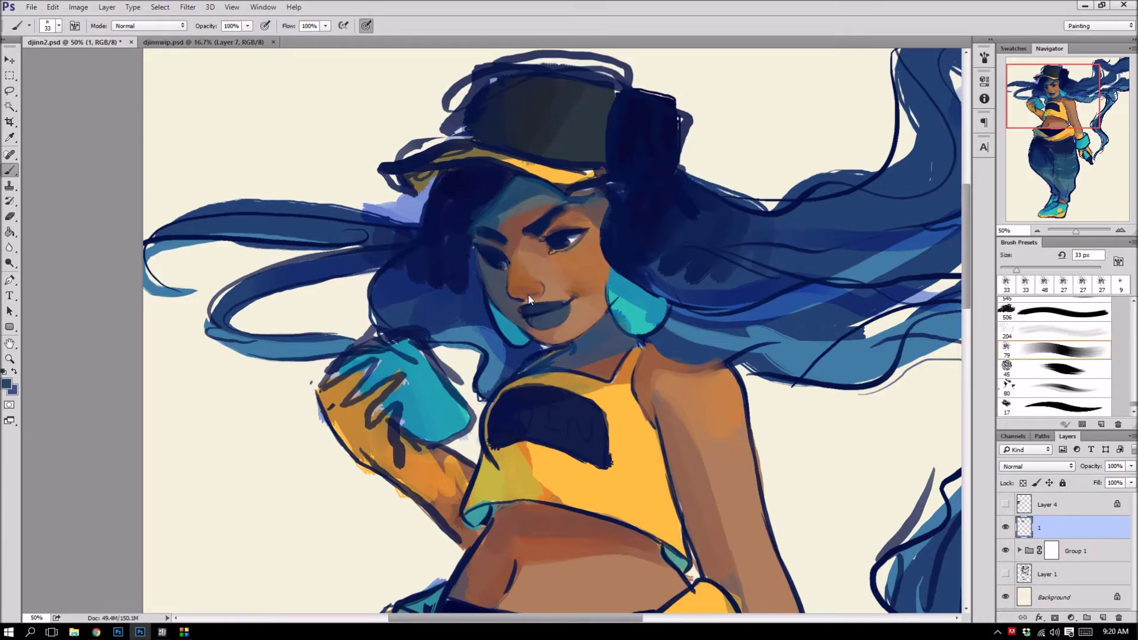
click(6, 384)
click(534, 263)
key(Return)
- Sample light teal from the reference painting, then teal for the nose ring and lips
click(187, 45)
key(ctrl+Tab)
alt+click(595, 247)
key(ctrl+Tab)
key(ctrl+Tab)
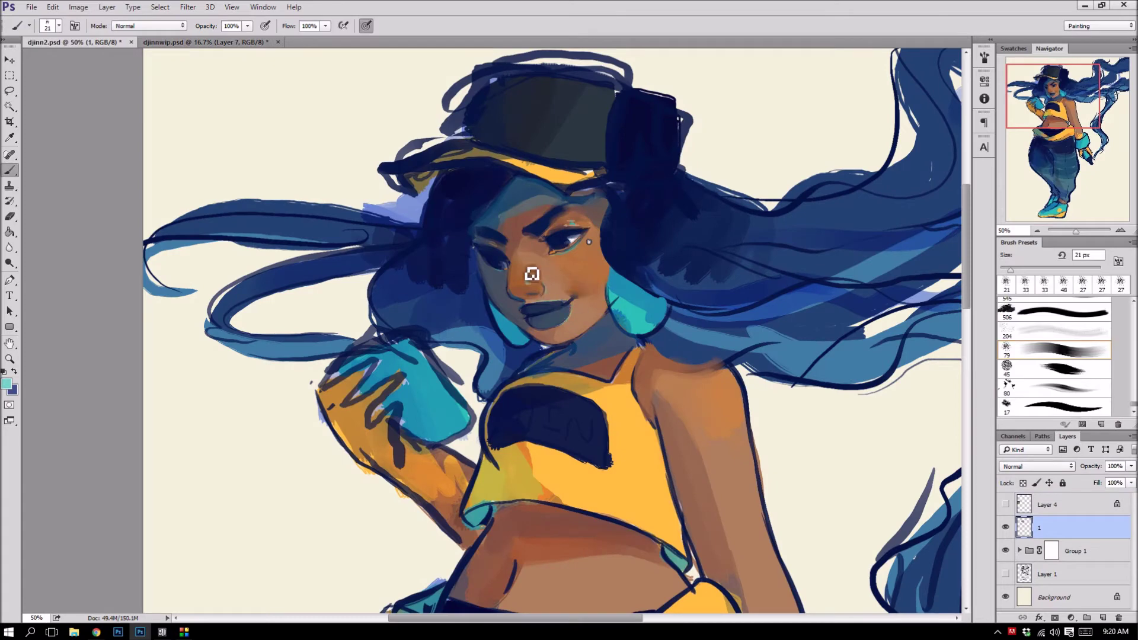
alt+click(532, 274)
alt+click(508, 258)
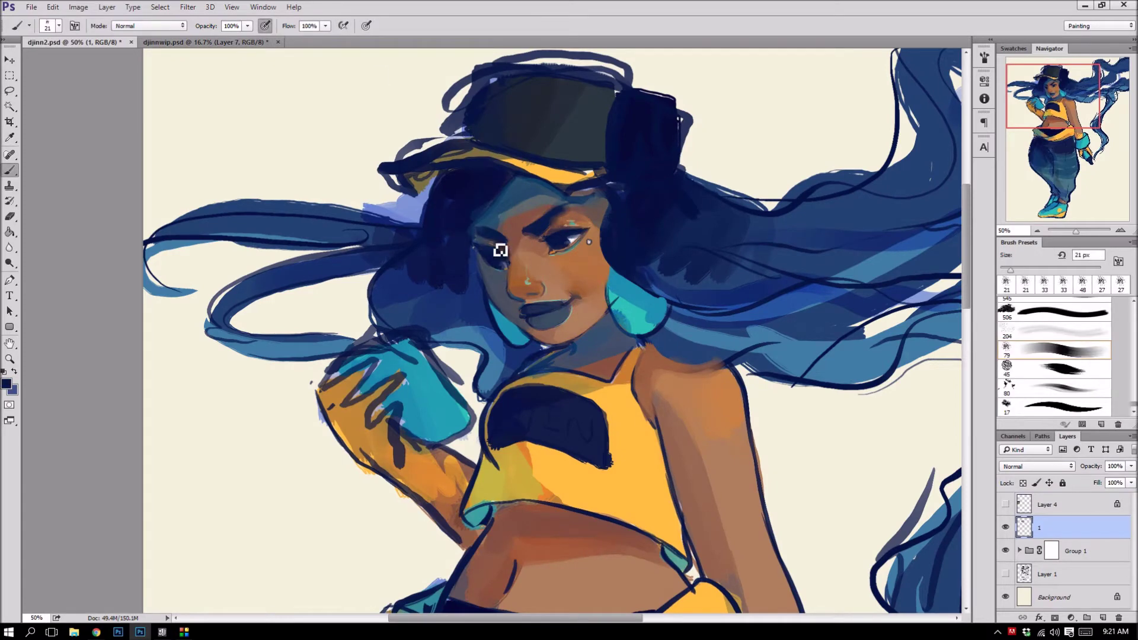
alt+click(494, 243)
alt+click(527, 337)
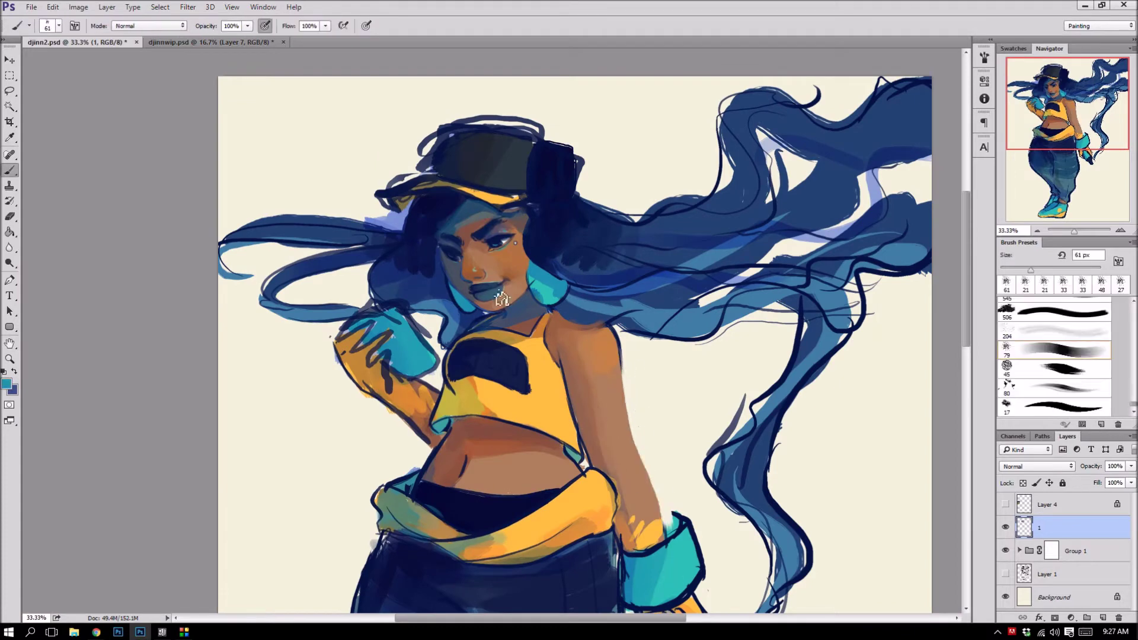
- Shadow the belly under the top, wash teal-grey over the raised arm, and brighten the belly
alt+click(473, 381)
drag(466, 468, 489, 412)
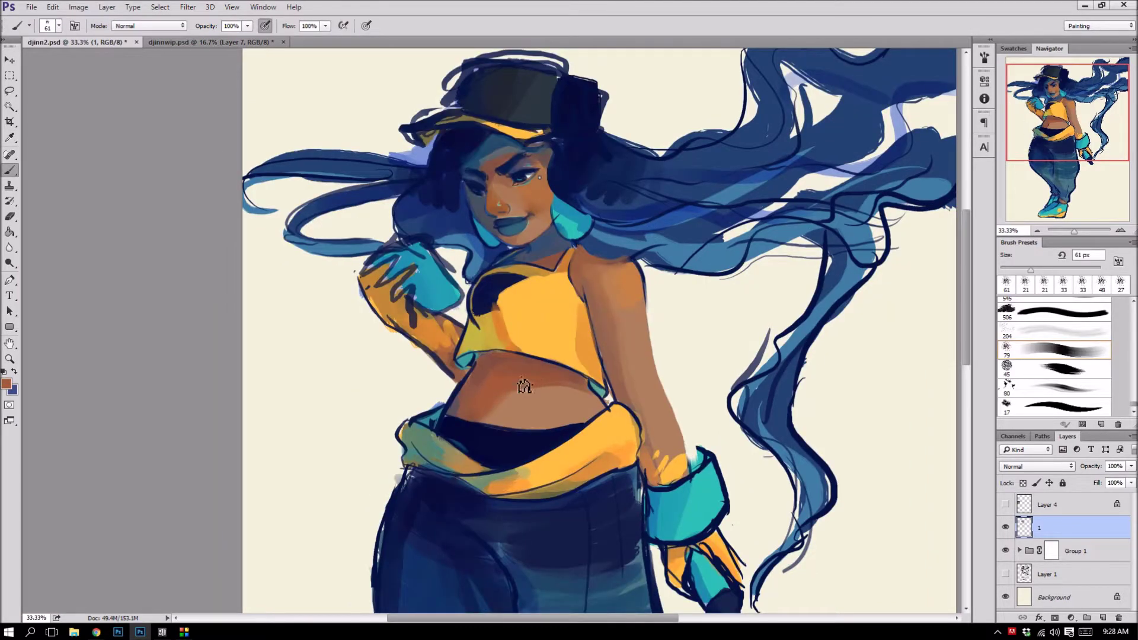
drag(475, 371, 556, 371)
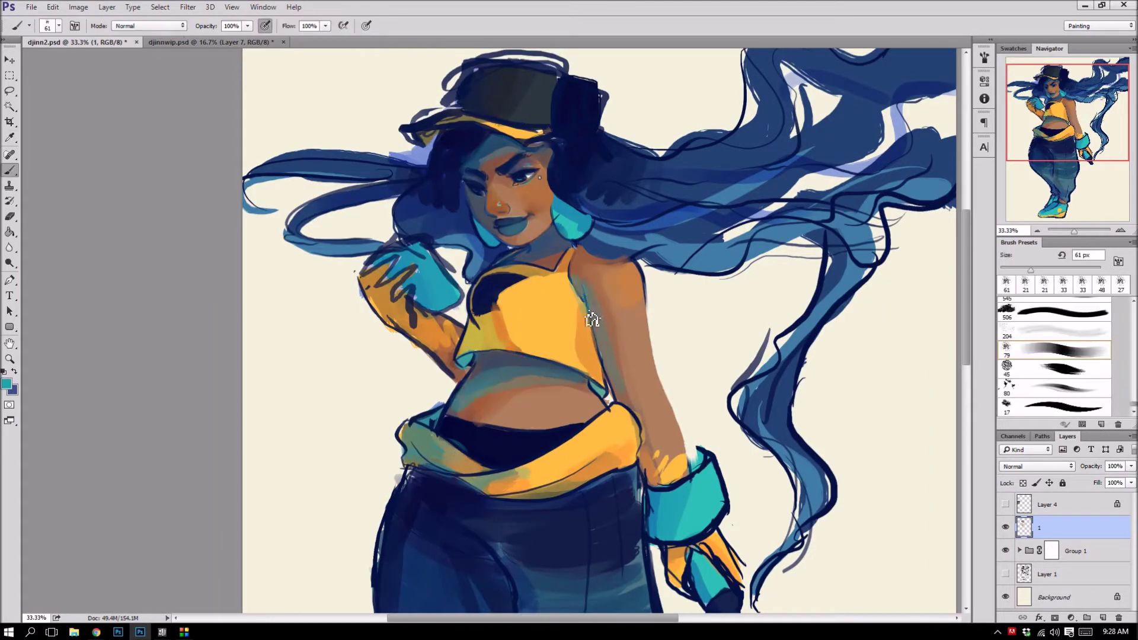
mouse_move(383, 279)
mouse_down()
mouse_move(453, 338)
mouse_move(377, 276)
mouse_up()
alt+click(505, 424)
drag(593, 421, 495, 409)
- Sample navy, belly skin, orange-brown, teal and shoulder brown tones for further torso shading
alt+click(481, 371)
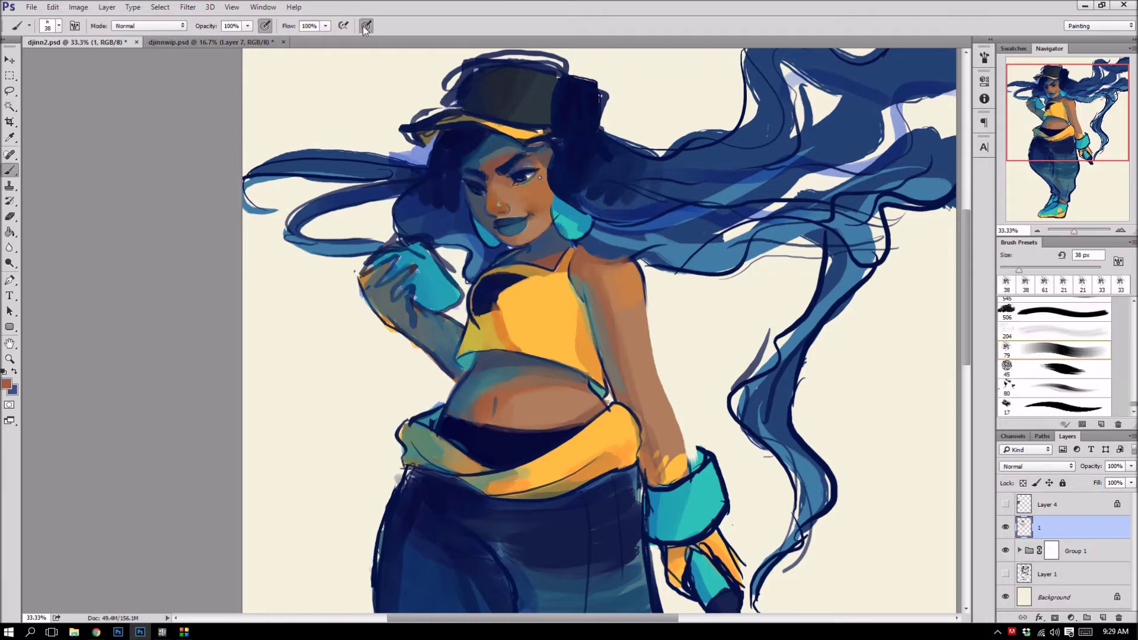
alt+click(510, 408)
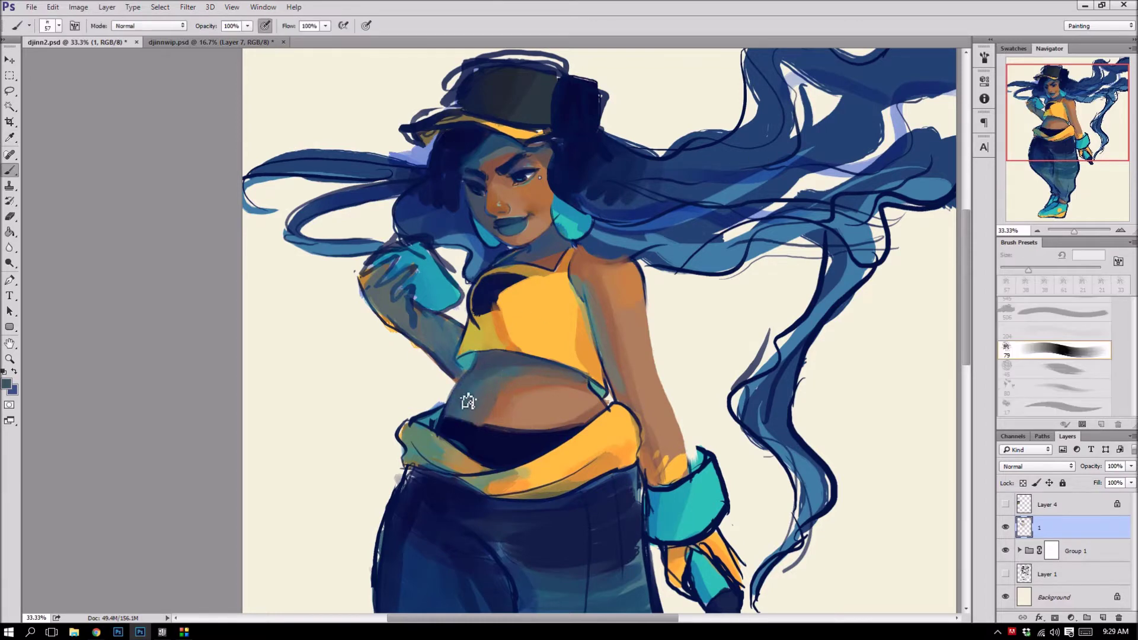
alt+click(587, 361)
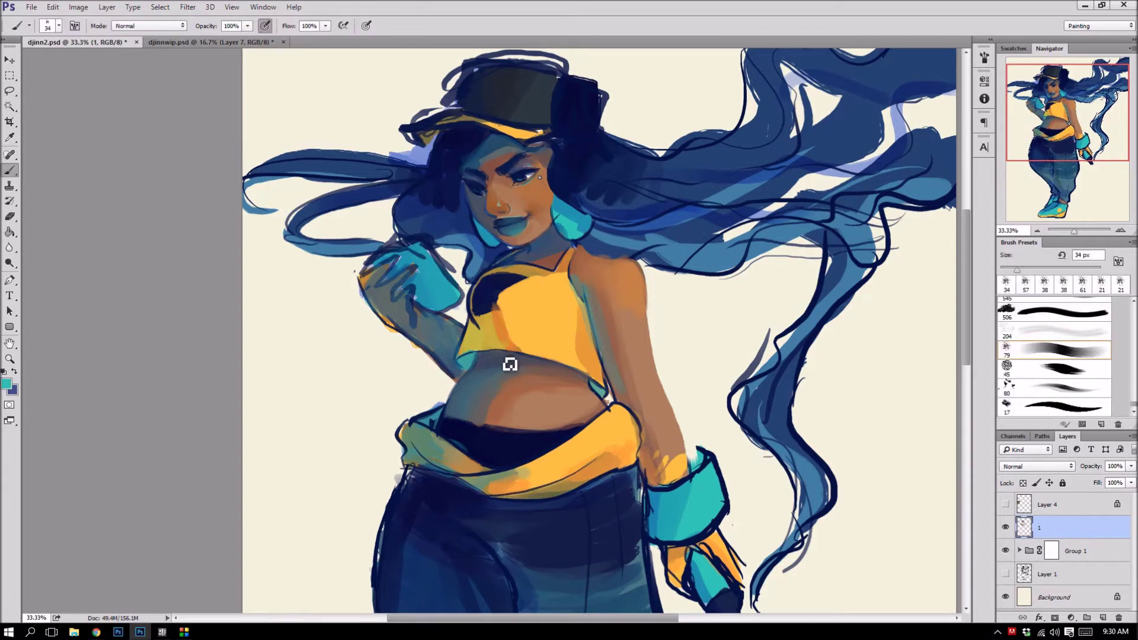
alt+click(457, 450)
click(676, 233)
key(alt)
alt+click(534, 246)
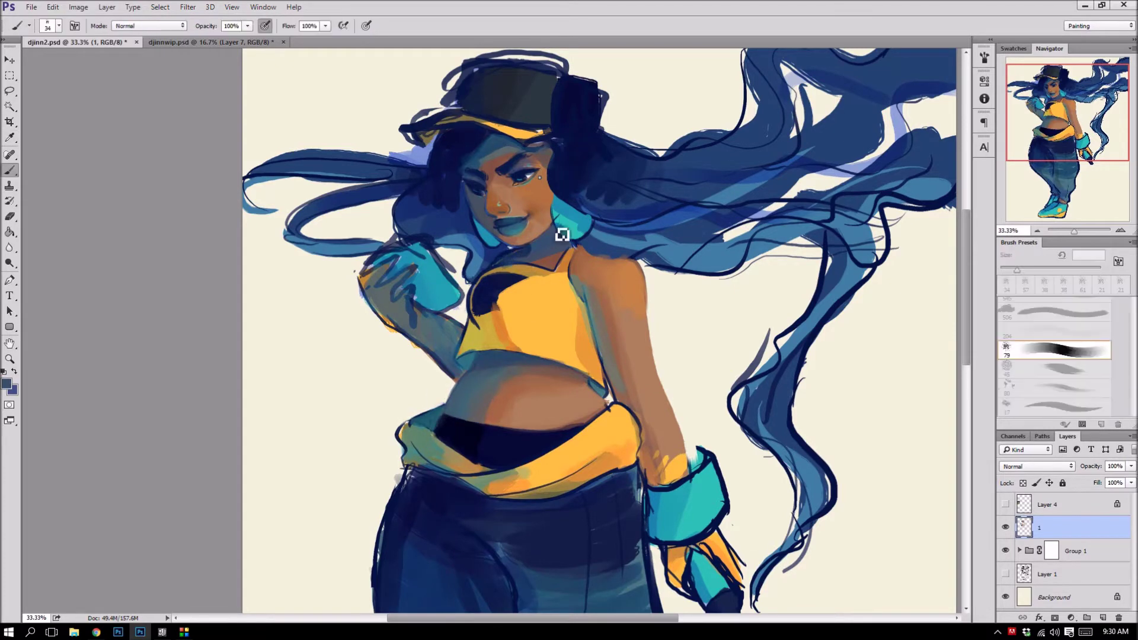
alt+click(570, 255)
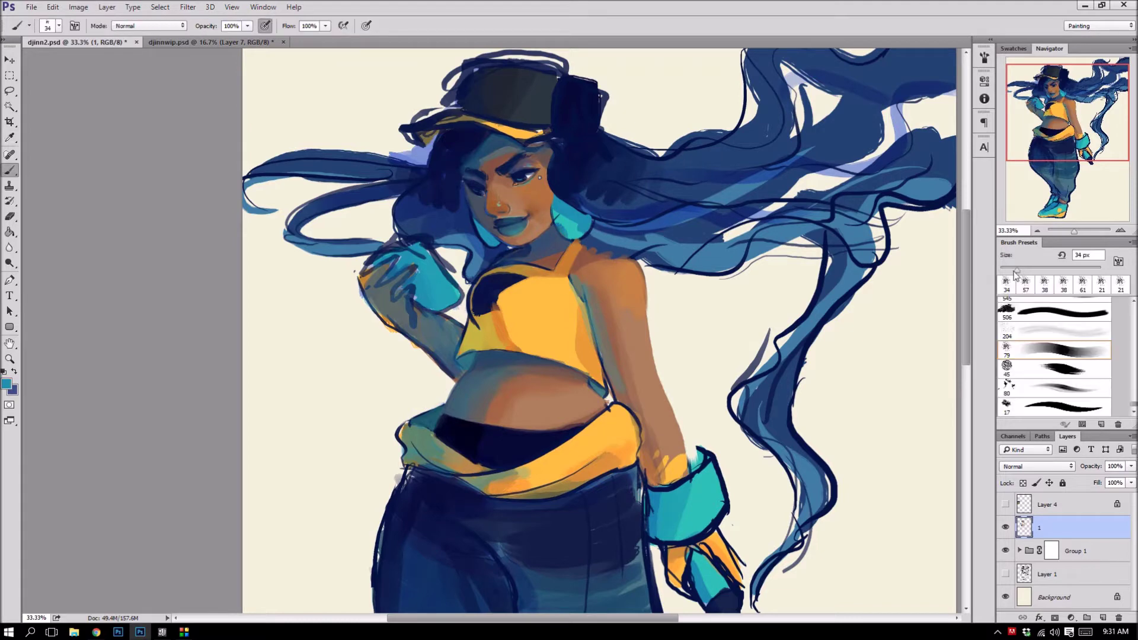
alt+click(508, 255)
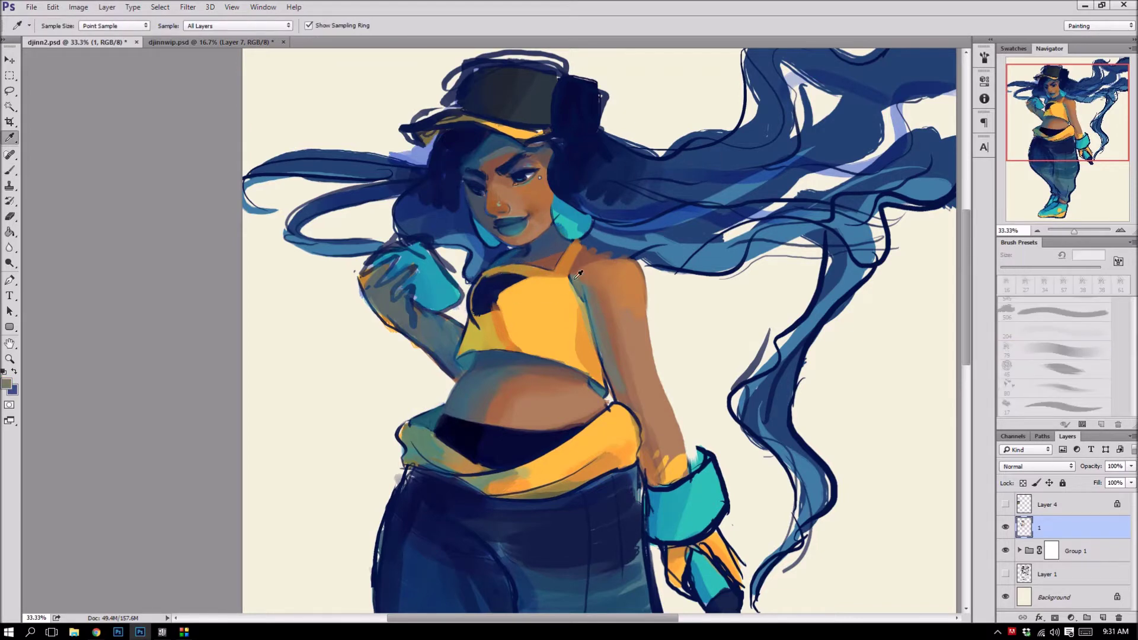
alt+click(617, 264)
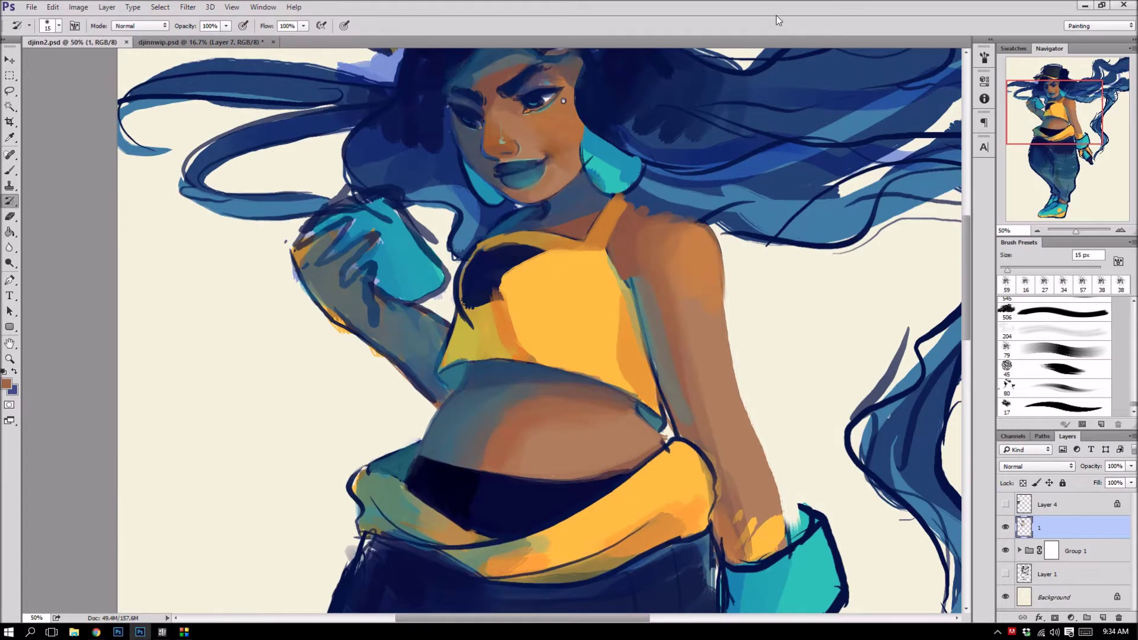
- Repaint the band under the belly dark navy and hide layer 1 to compare
key(b)
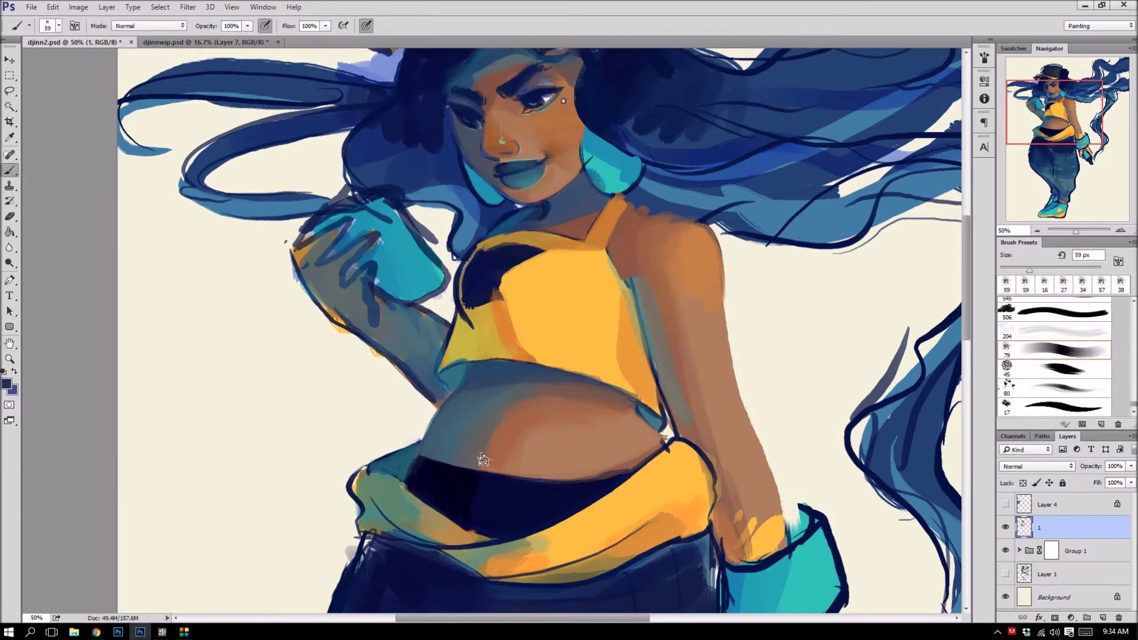
alt+click(533, 457)
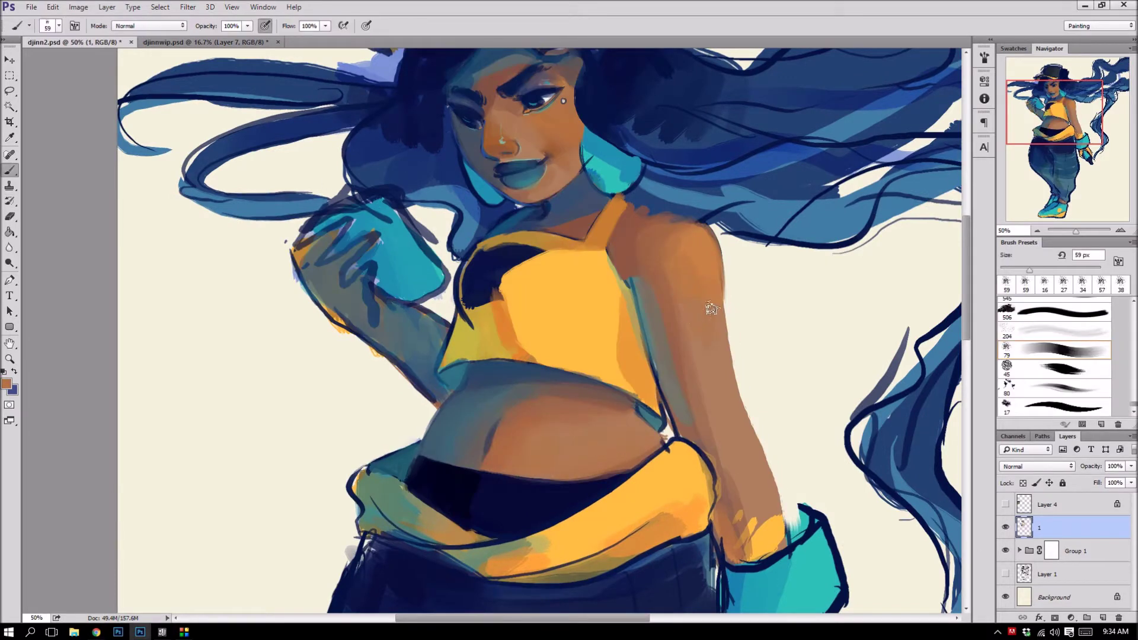
alt+click(438, 474)
mouse_move(409, 469)
mouse_down()
mouse_move(522, 474)
mouse_move(494, 509)
mouse_up()
click(1006, 527)
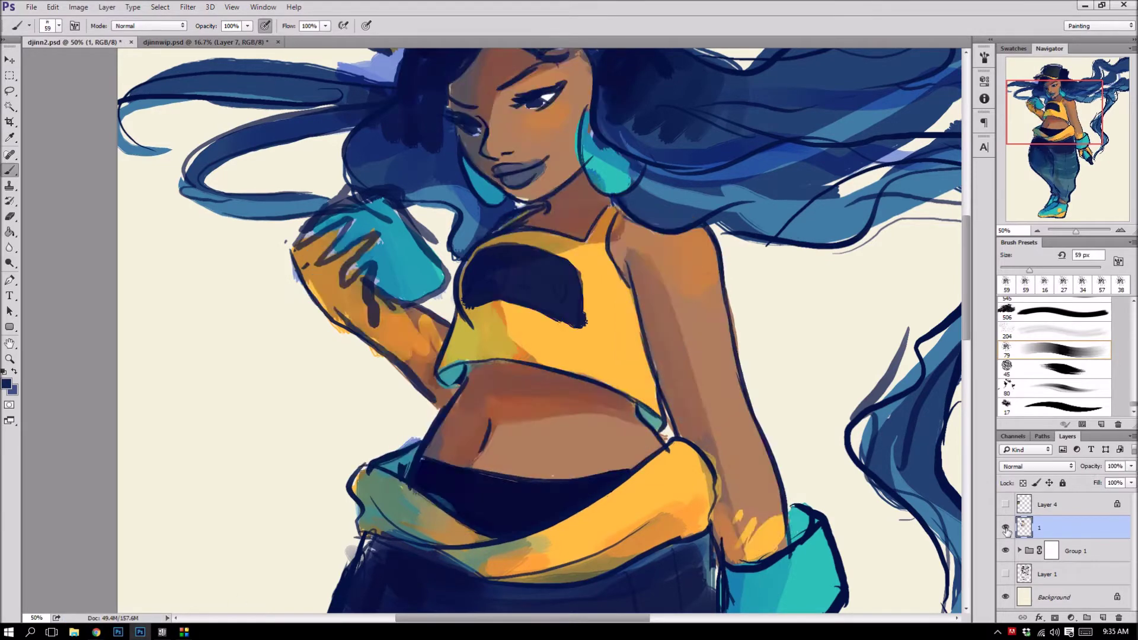
scroll(517, 419, down, 2)
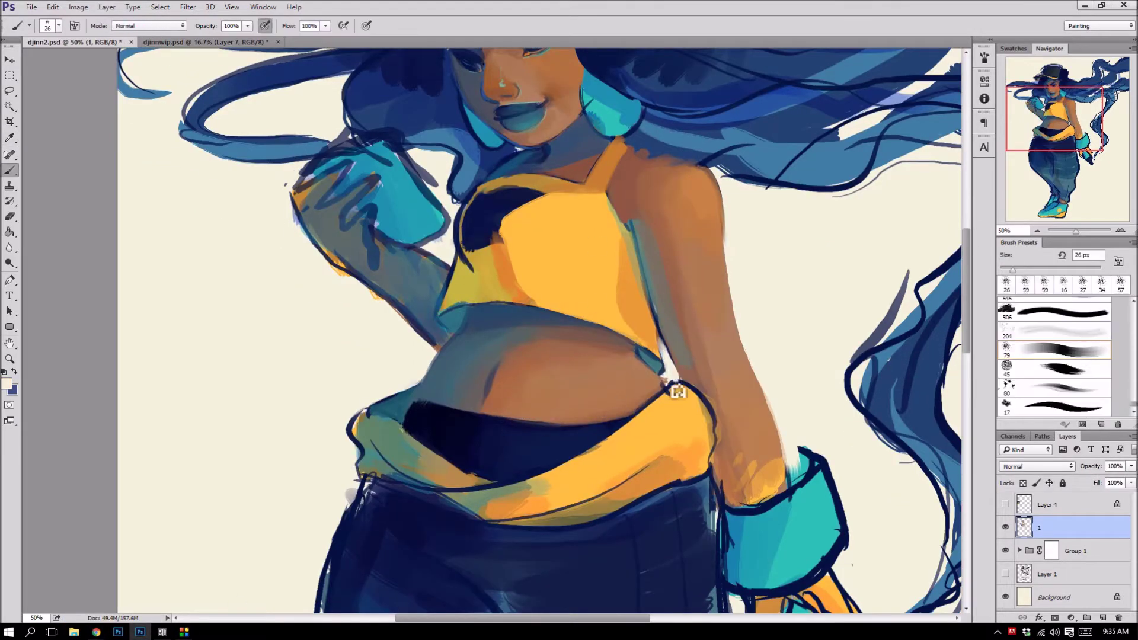
- Zoom out and sample teal, belly brown and hair grey-green from the painting
alt+click(454, 188)
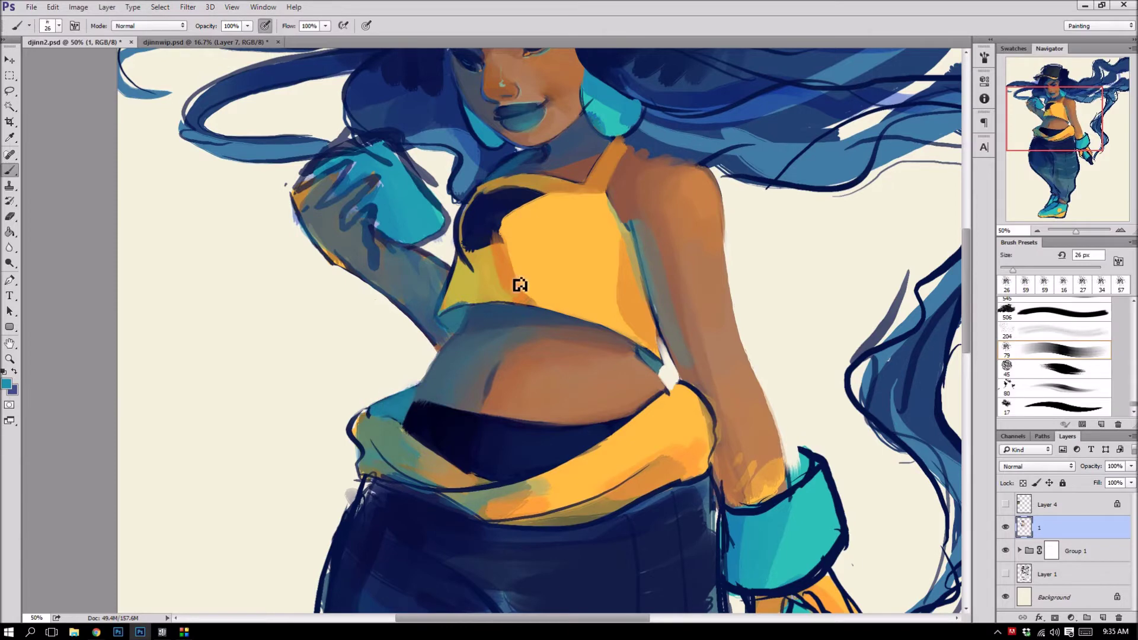
key(ctrl+minus)
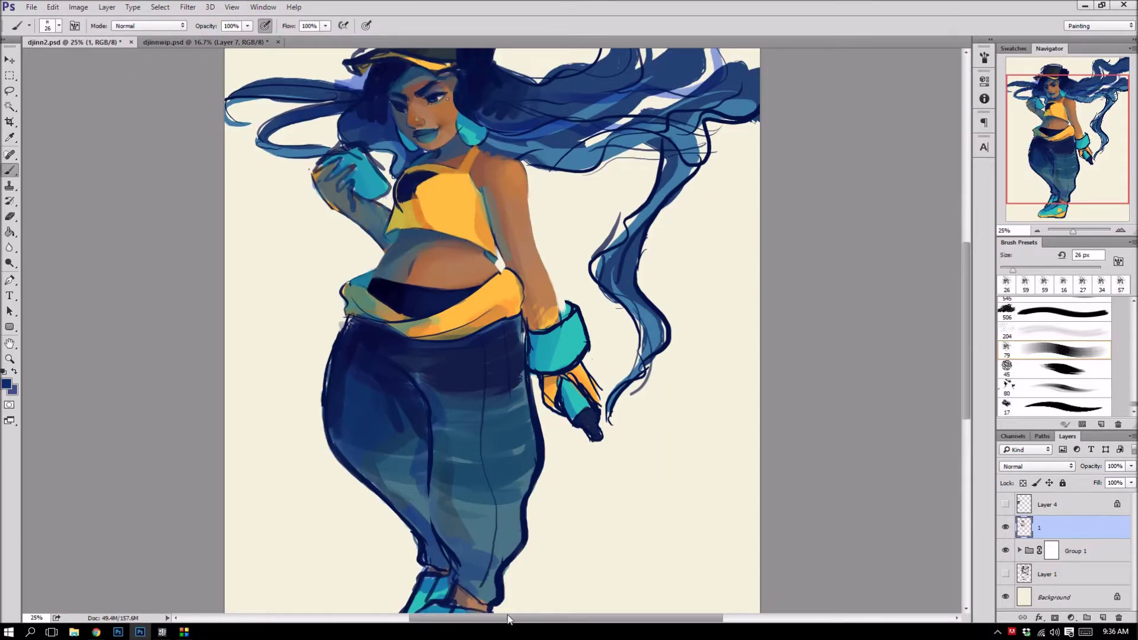
drag(509, 620, 466, 619)
alt+click(549, 269)
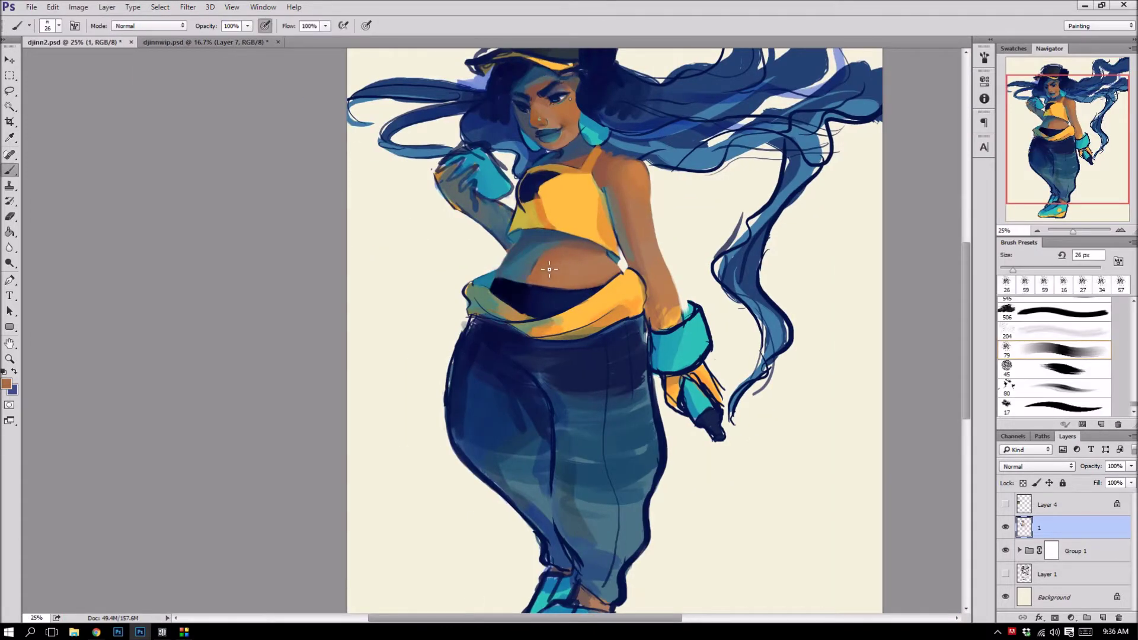
alt+click(483, 302)
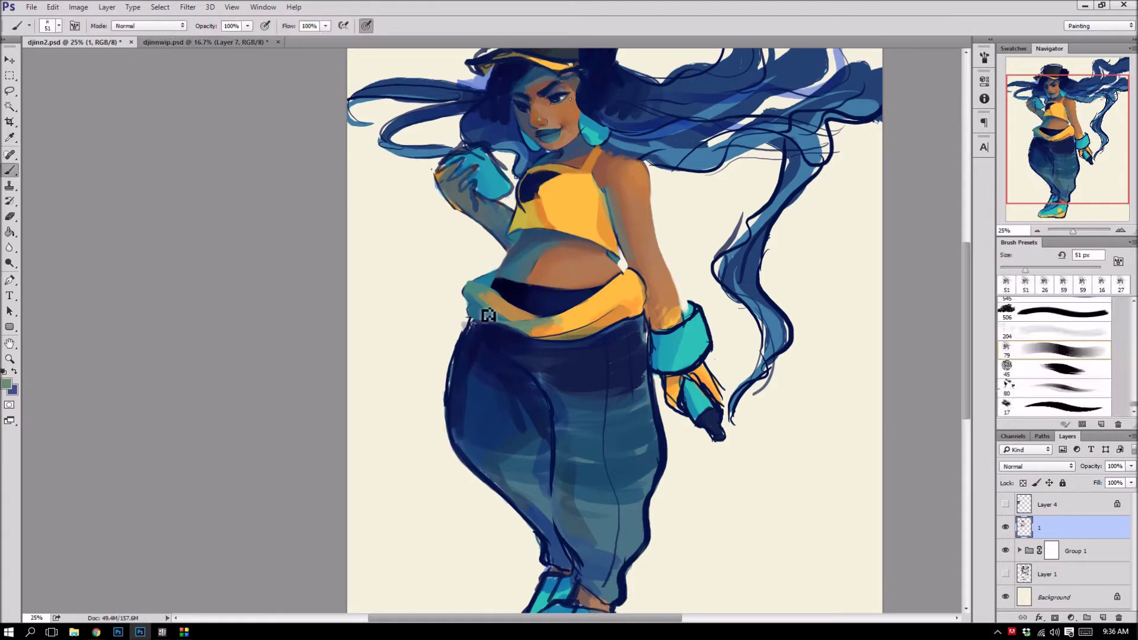
alt+click(615, 110)
- Choose a darker orange from the waistband yellow and enable airbrush build-up on the midriff
alt+click(604, 309)
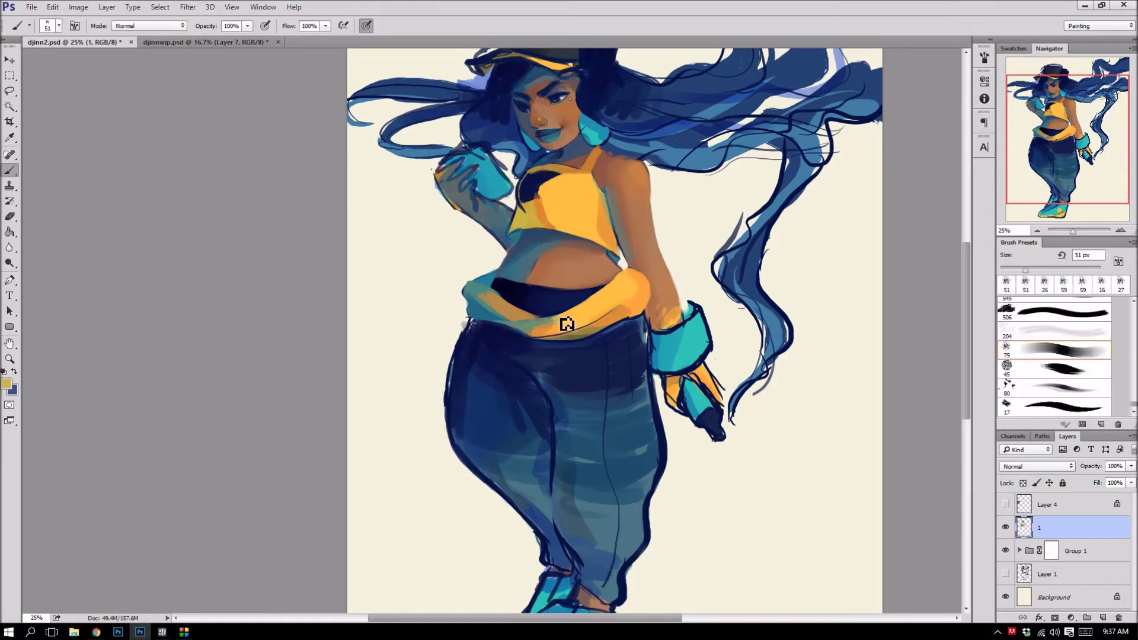
click(528, 254)
key(Return)
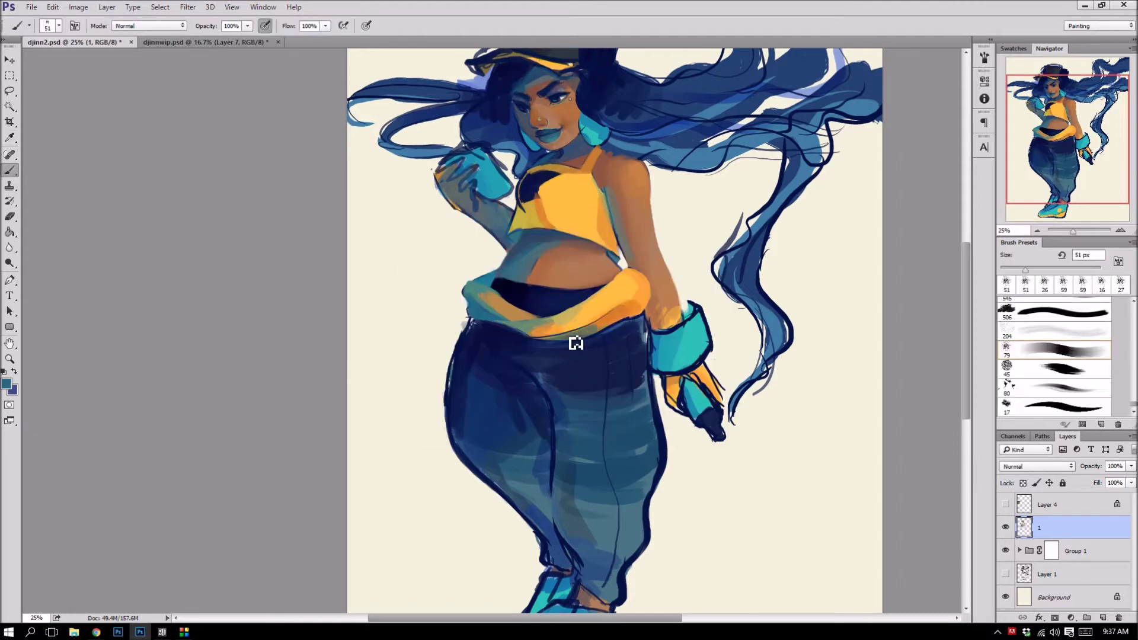
key(ctrl+plus)
click(366, 25)
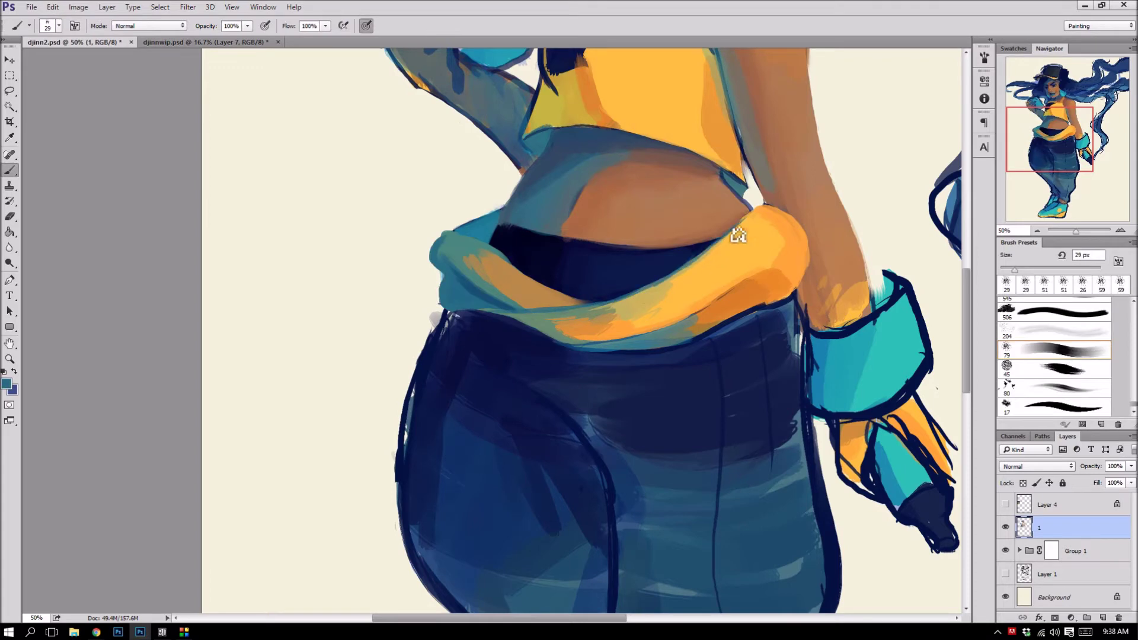
- Sample tan and teal-grey colours, zoom out, and save the painting
alt+click(619, 164)
alt+click(788, 228)
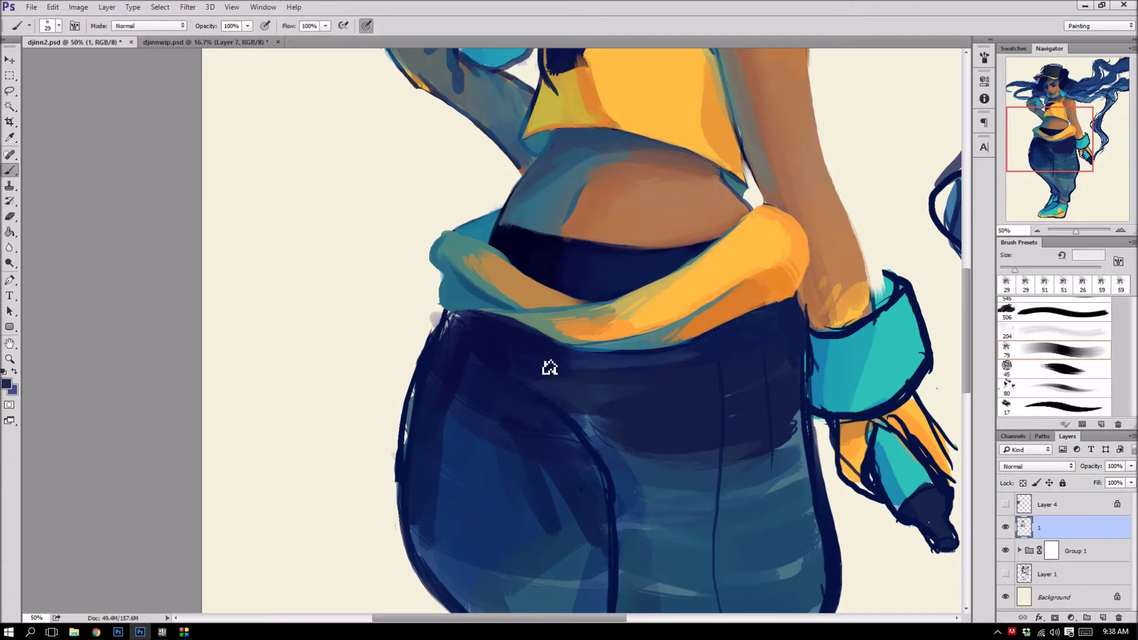
alt+click(584, 193)
key(ctrl+minus)
key(ctrl+s)
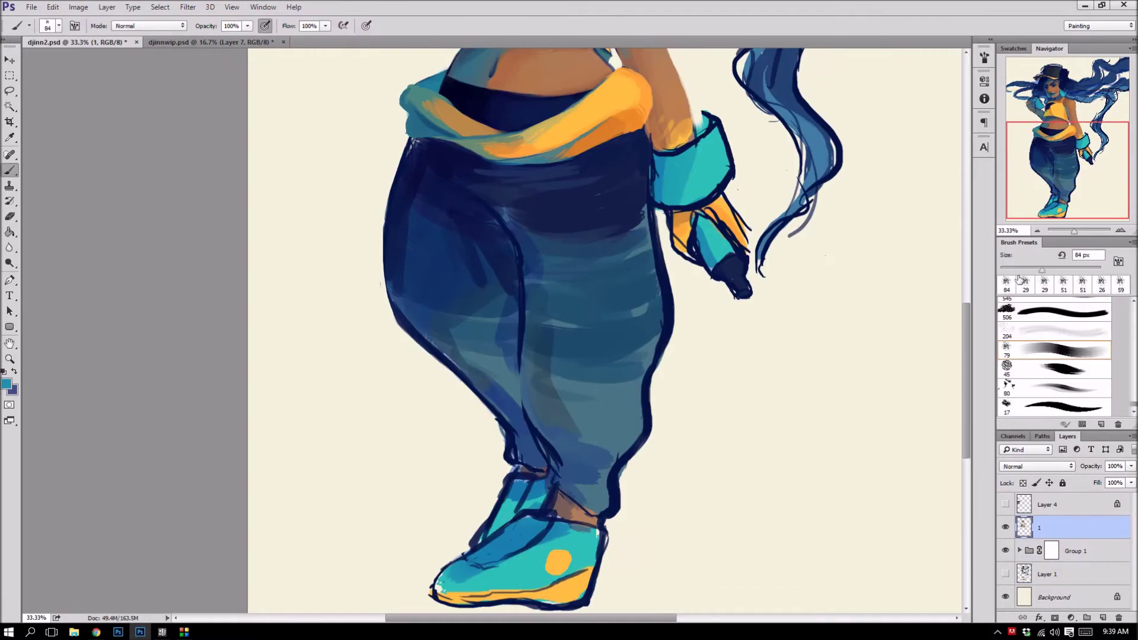
- Fill the left calf outline gap and paint blue-grey over the right calf outline
alt+click(516, 438)
drag(509, 442, 519, 469)
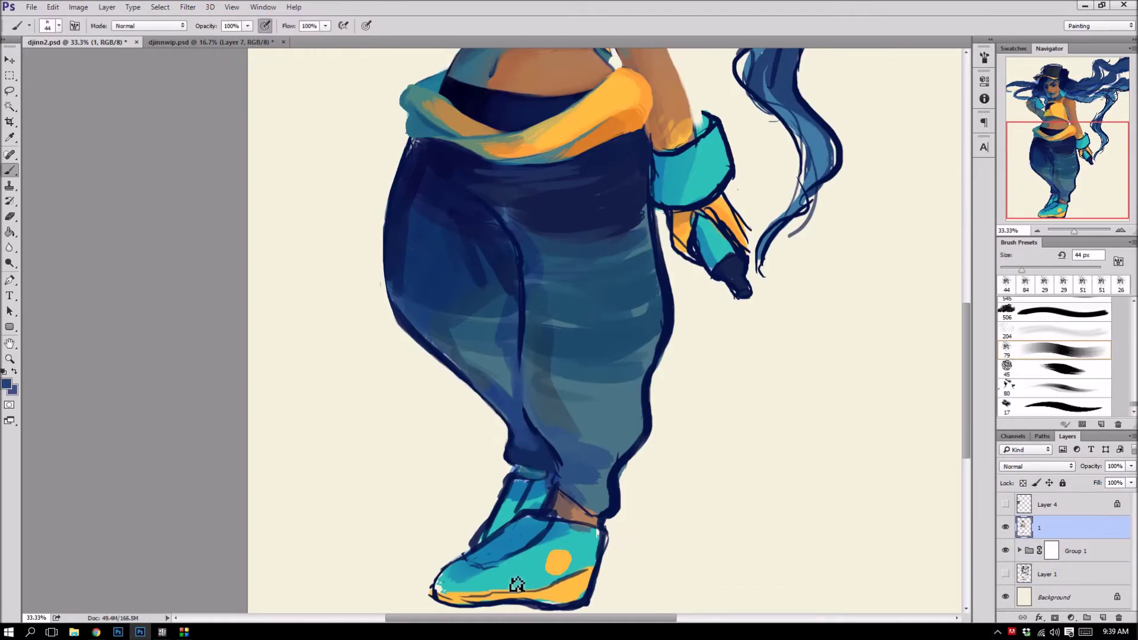
alt+click(630, 451)
drag(667, 332, 610, 516)
- Darken the left thigh with navy from the hip down toward the knee
alt+click(522, 201)
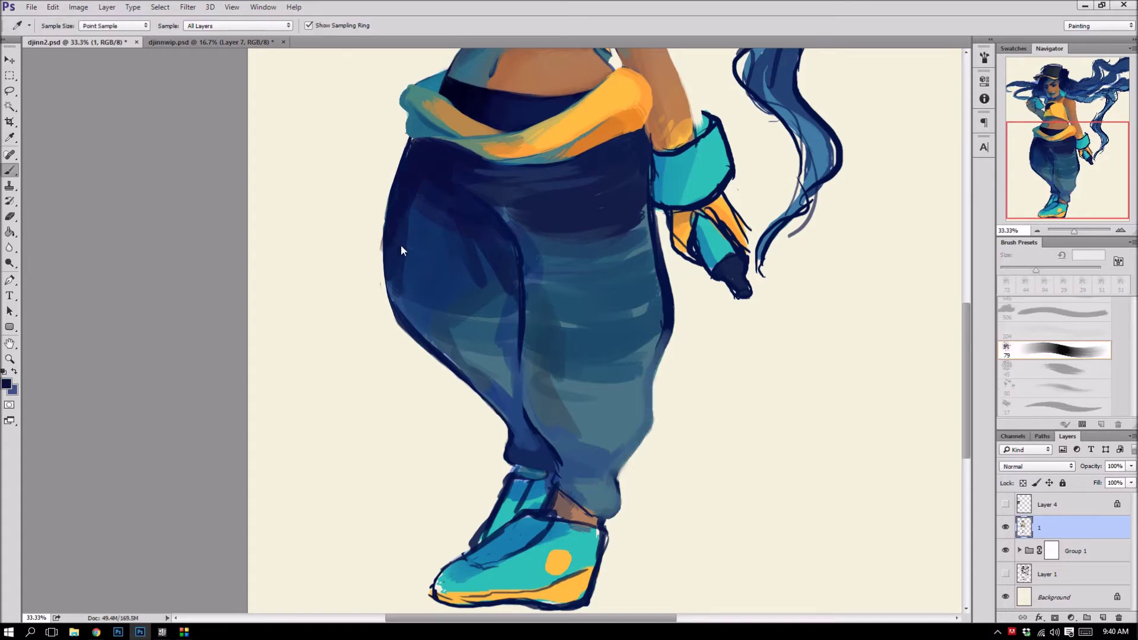
drag(409, 202, 439, 356)
drag(415, 198, 388, 288)
alt+click(394, 231)
alt+click(449, 298)
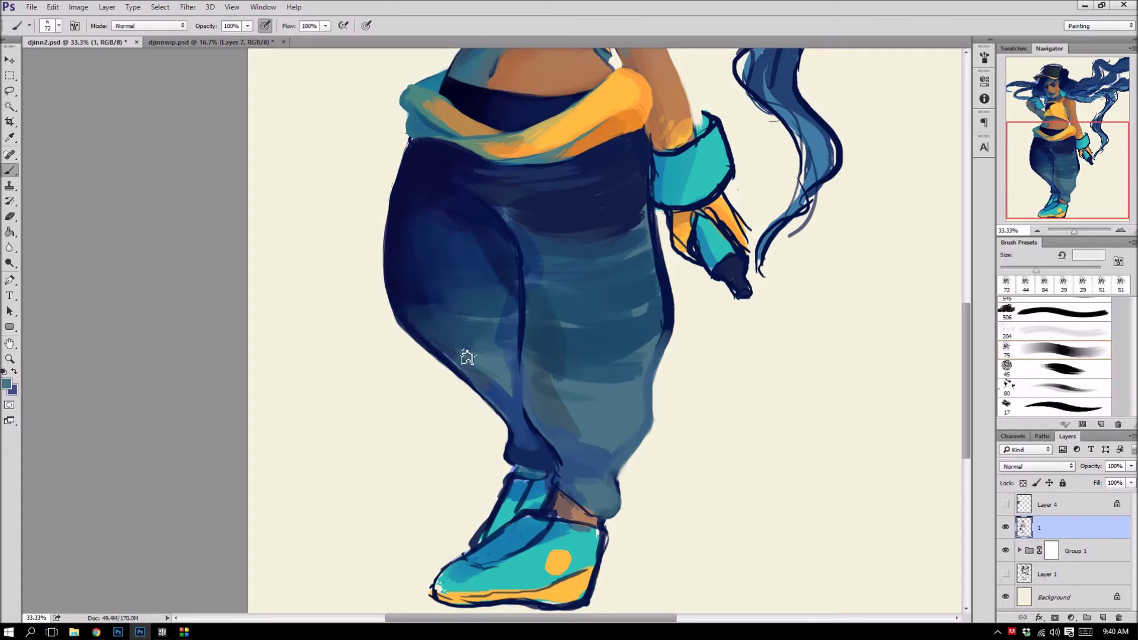
alt+click(477, 241)
drag(477, 240, 494, 418)
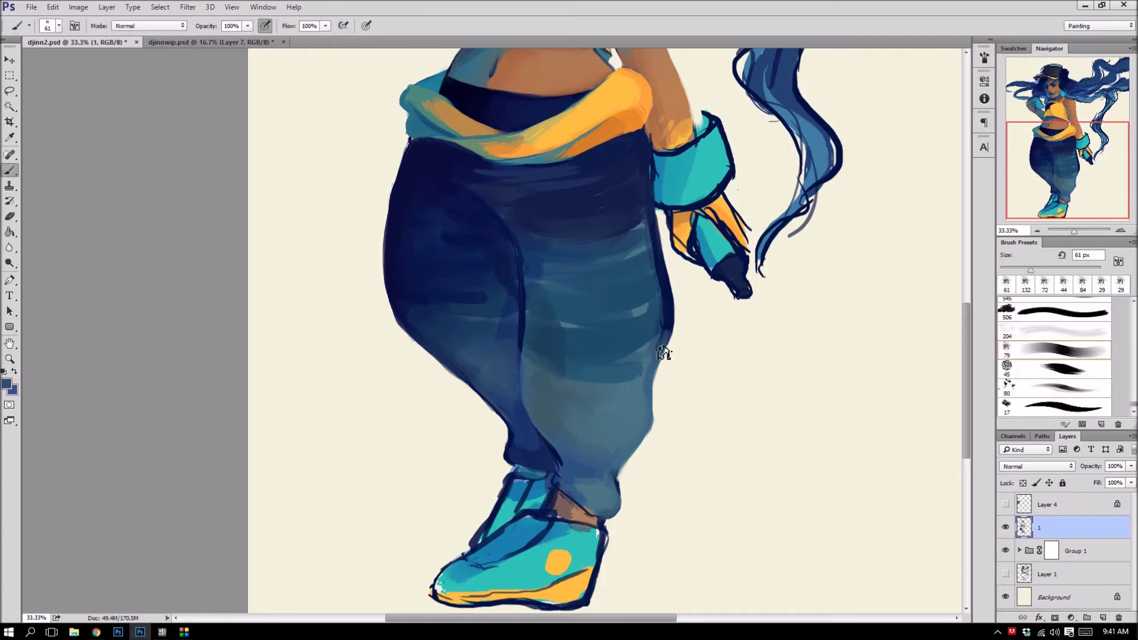
key(alt)
click(622, 254)
drag(652, 171, 541, 345)
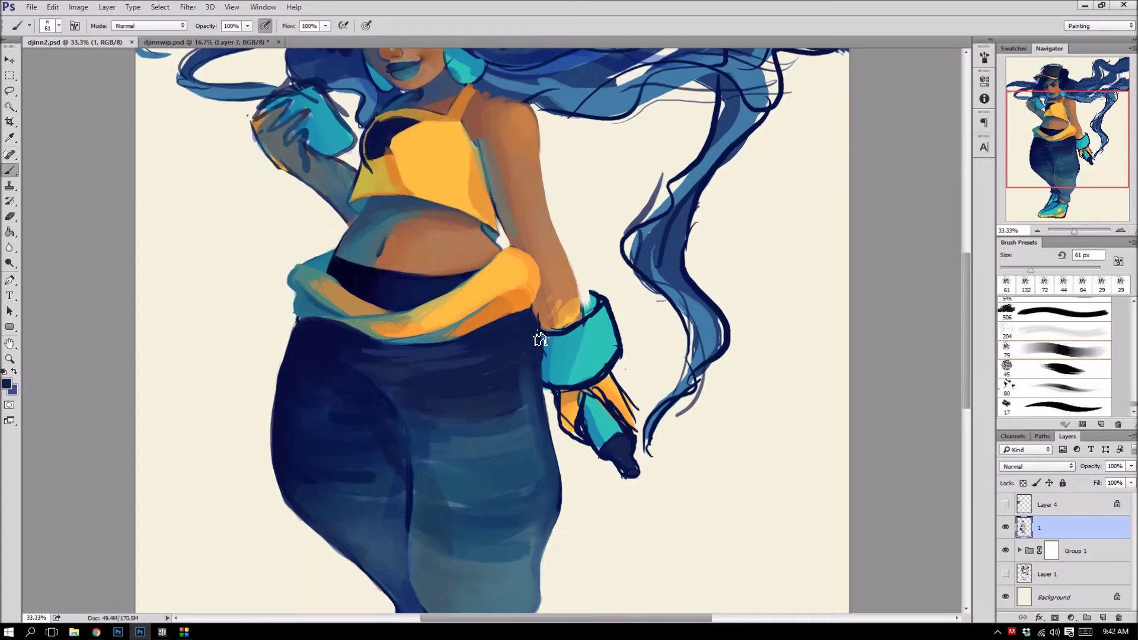
- Add a horizontal blue stroke across the trousers, dab cream on the waistband, and darken the hem
drag(540, 297, 642, 178)
alt+click(549, 328)
drag(528, 380, 595, 376)
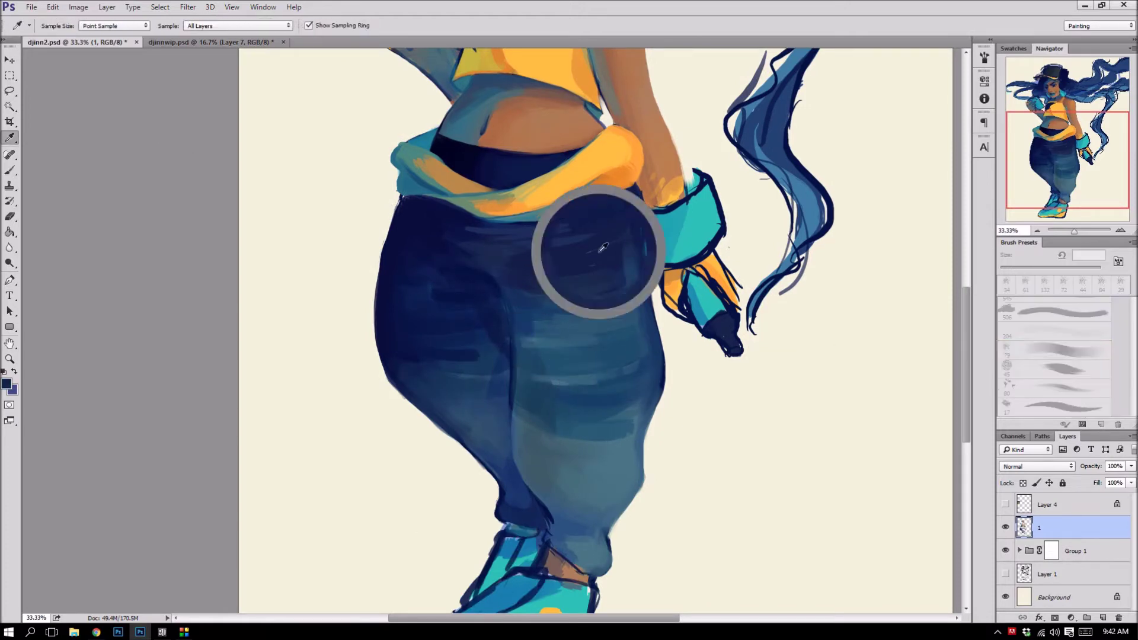
alt+click(652, 302)
drag(541, 164, 556, 168)
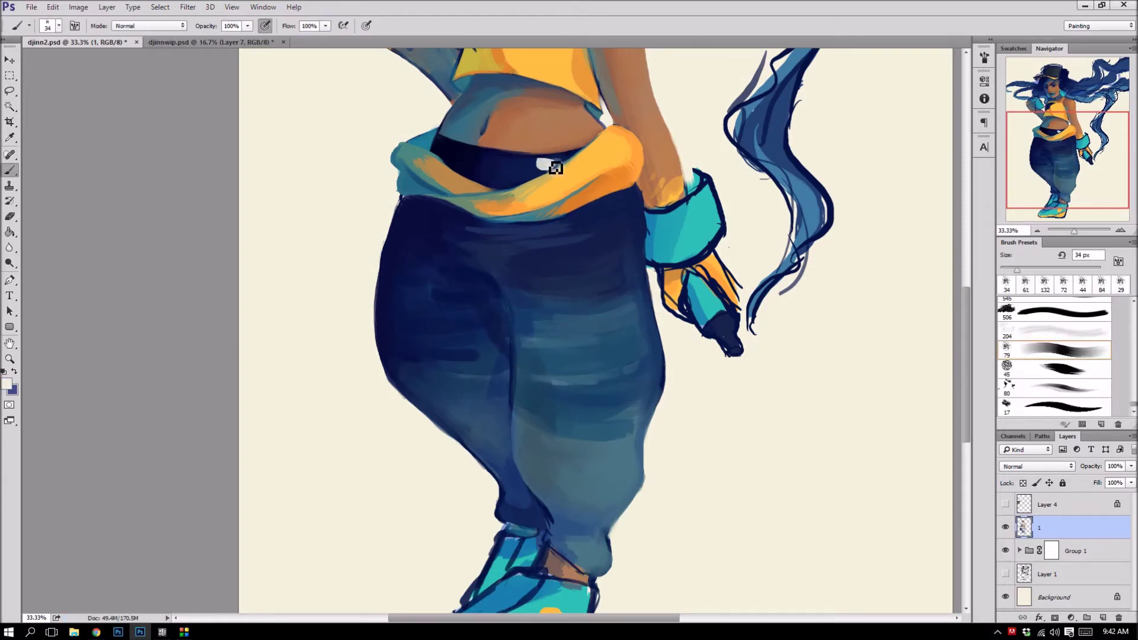
alt+click(483, 304)
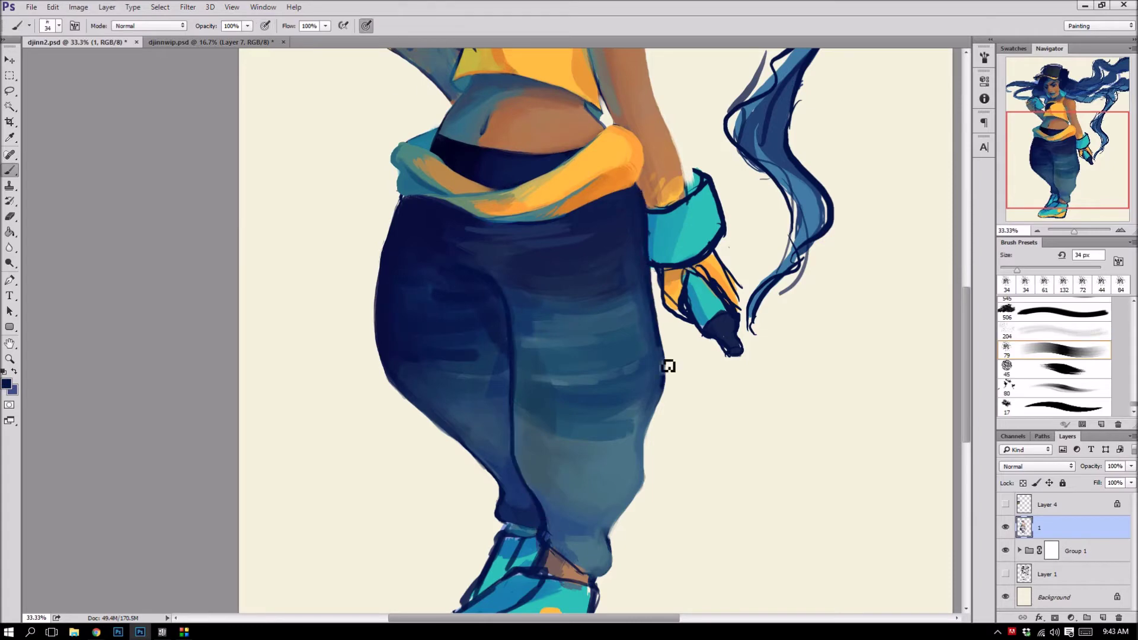
drag(616, 544, 610, 560)
- Add subtle mid-blue and navy strokes on the trousers
alt+click(407, 208)
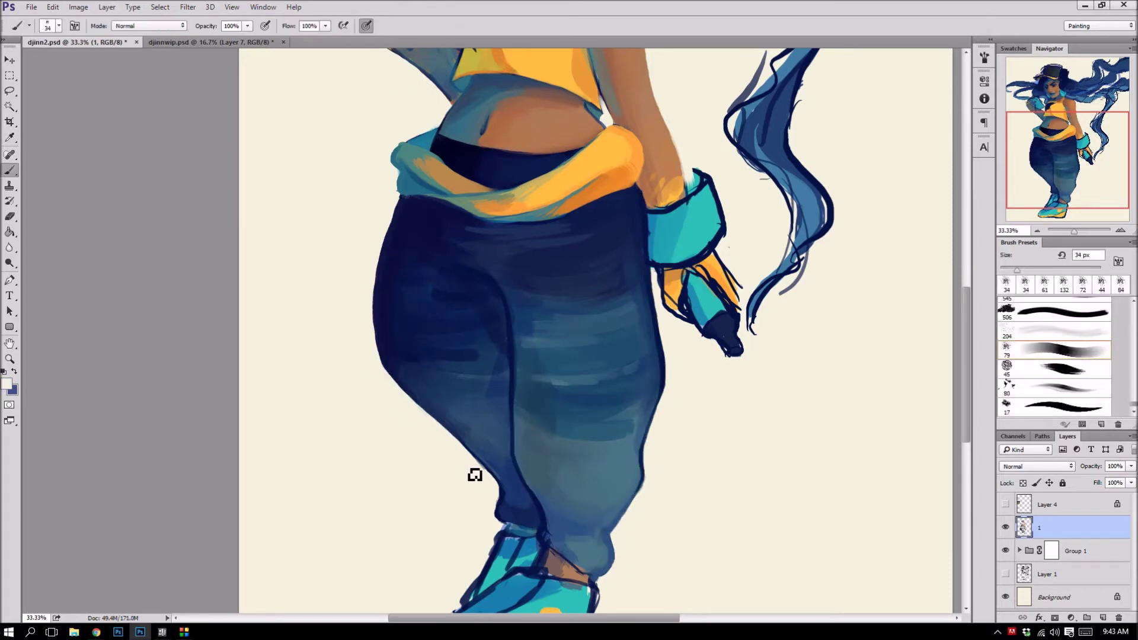
alt+click(605, 436)
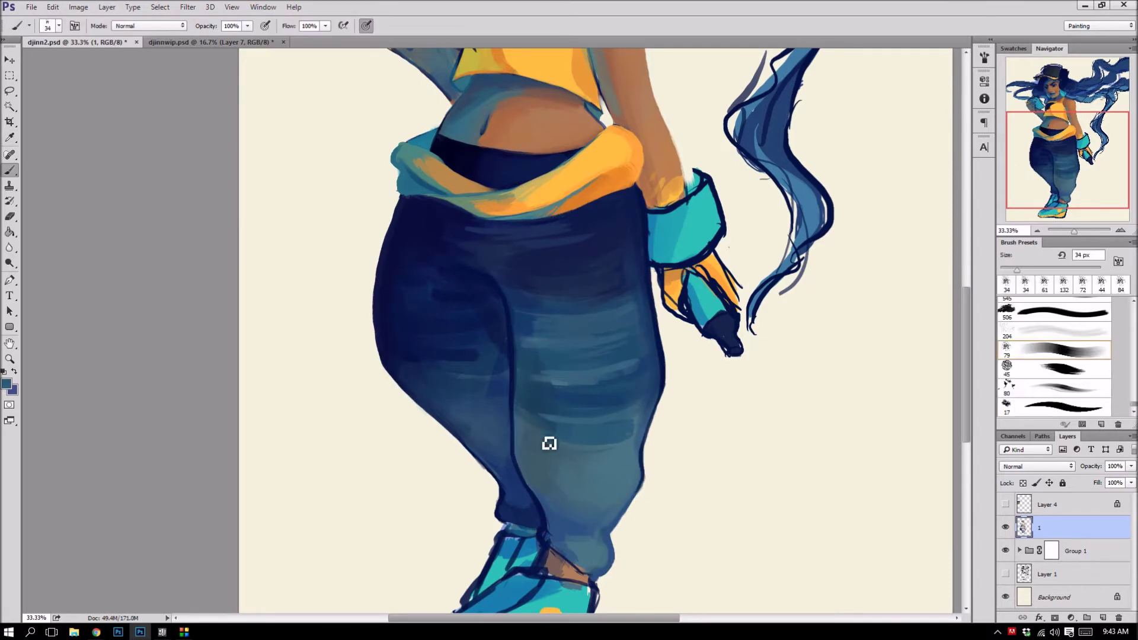
drag(631, 433, 551, 424)
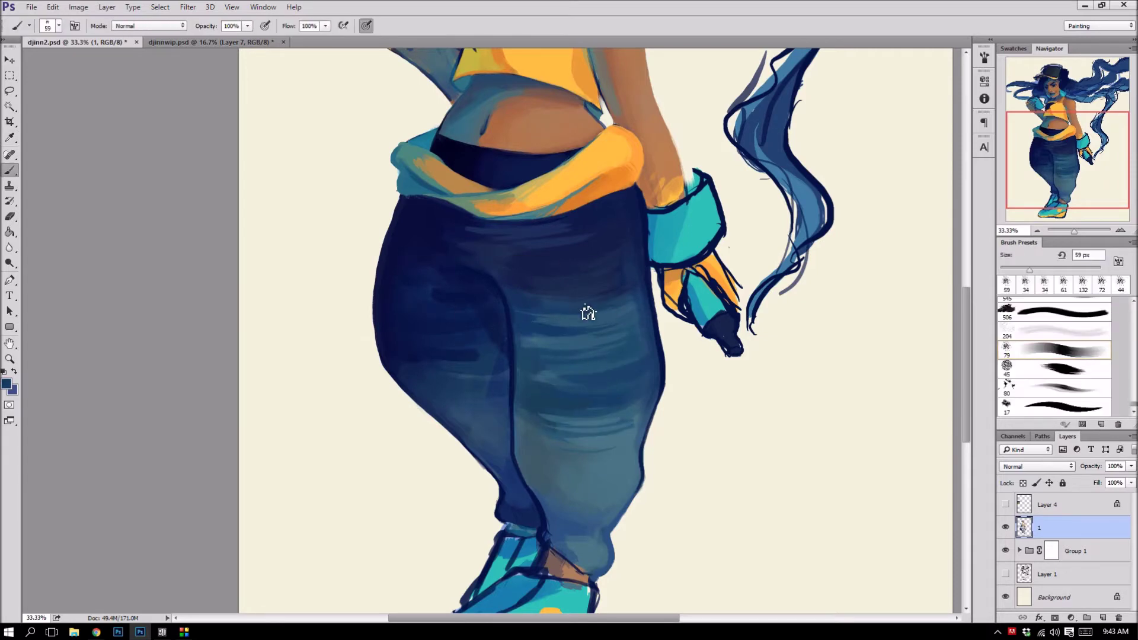
alt+click(409, 300)
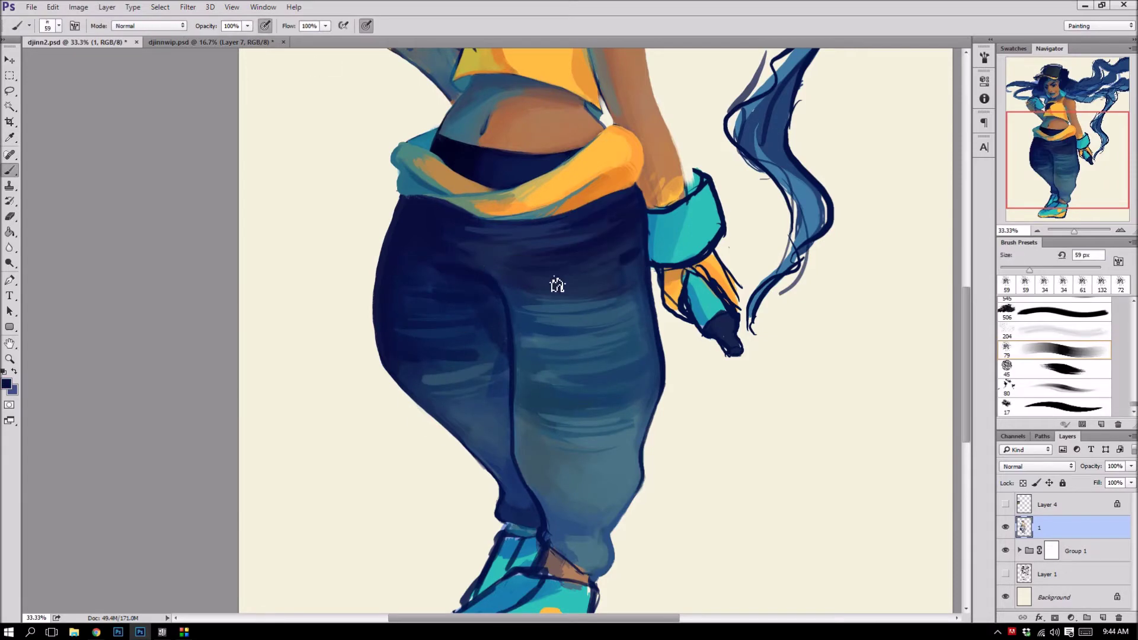
drag(470, 257, 479, 222)
- Flip the canvas horizontally to mirror the whole painting
alt+click(771, 385)
mouse_move(608, 157)
mouse_down()
mouse_move(595, 533)
mouse_move(580, 521)
mouse_up()
scroll(580, 535, up, 6)
alt+click(532, 193)
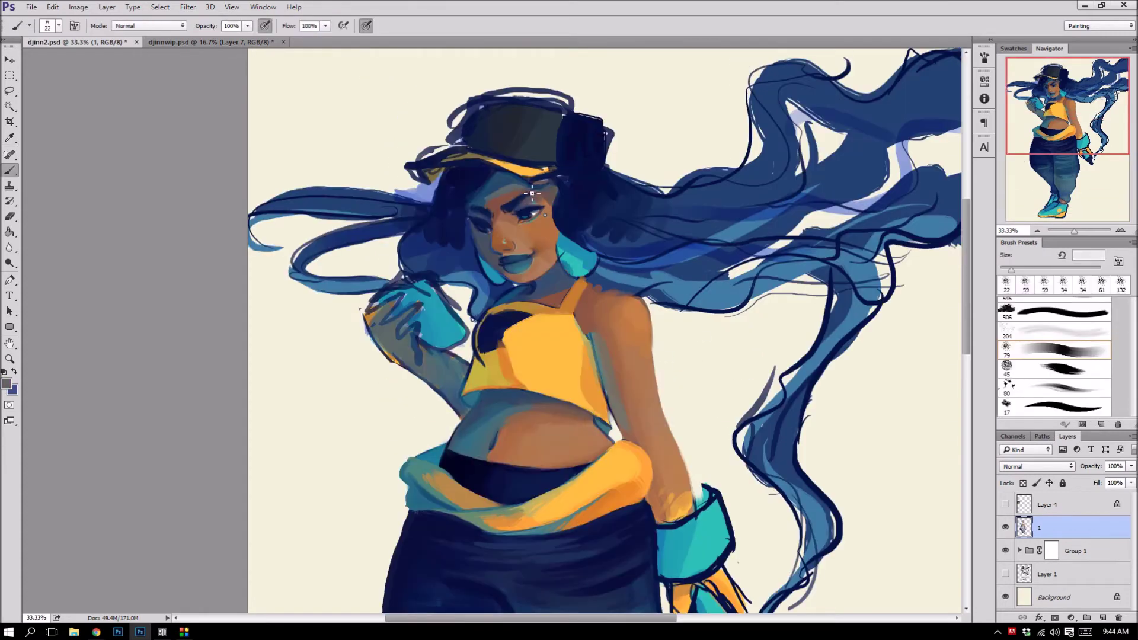
click(77, 7)
click(227, 162)
scroll(499, 472, down, 8)
- Darken the inner trouser leg and outer right leg with navy strokes
alt+click(499, 471)
alt+click(450, 214)
drag(589, 237, 557, 427)
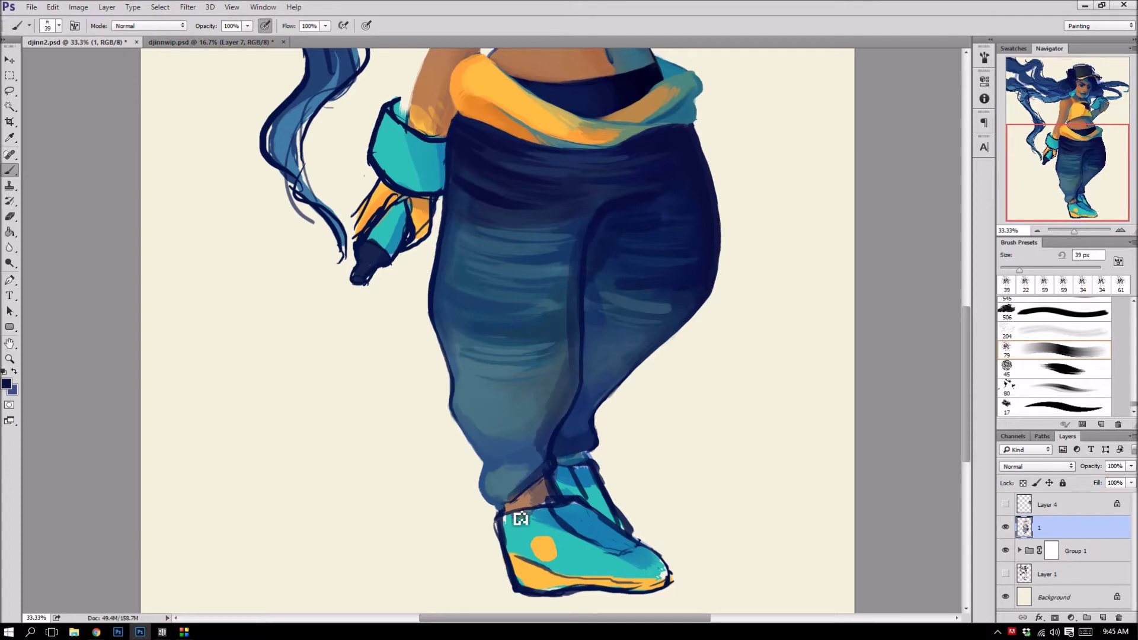
drag(555, 374, 581, 364)
alt+click(525, 409)
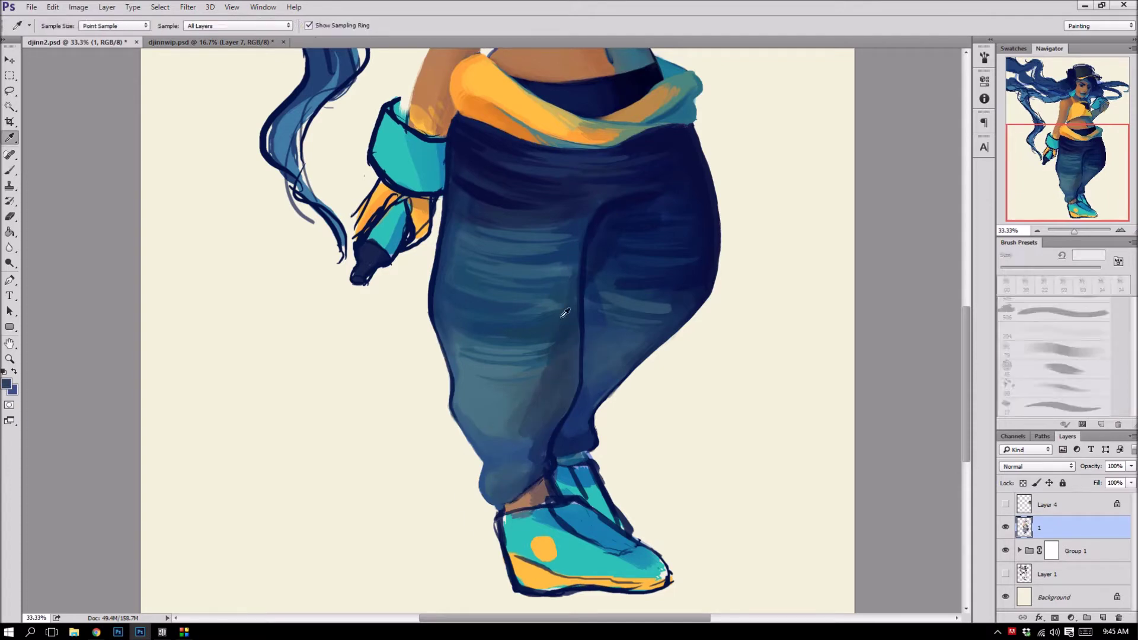
alt+click(682, 249)
drag(699, 296, 642, 347)
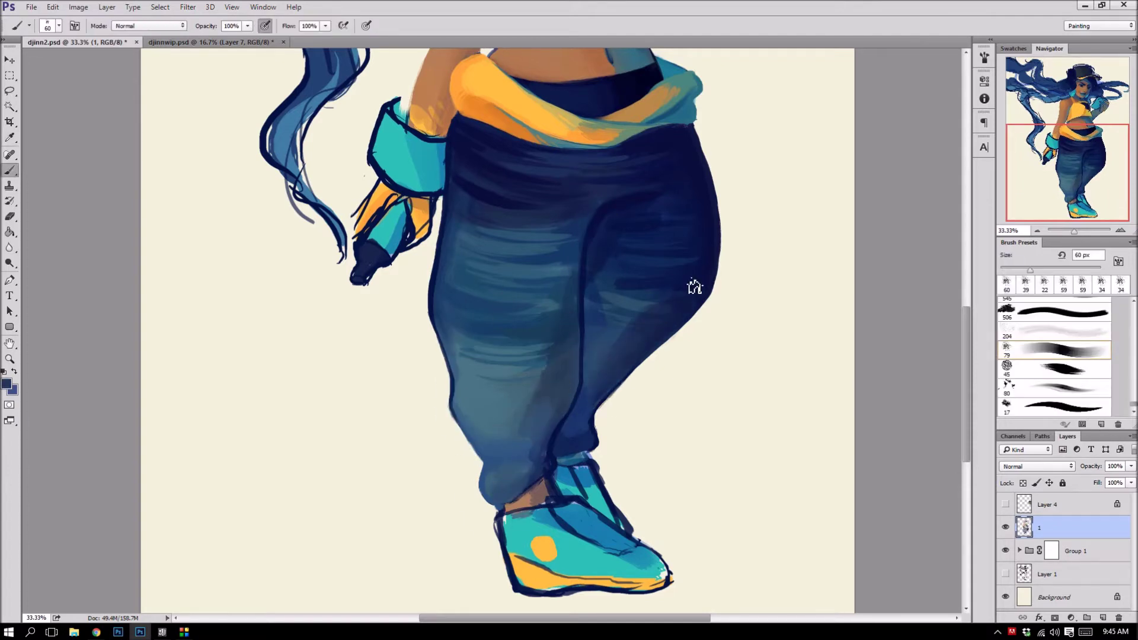
drag(694, 287, 725, 563)
alt+click(498, 208)
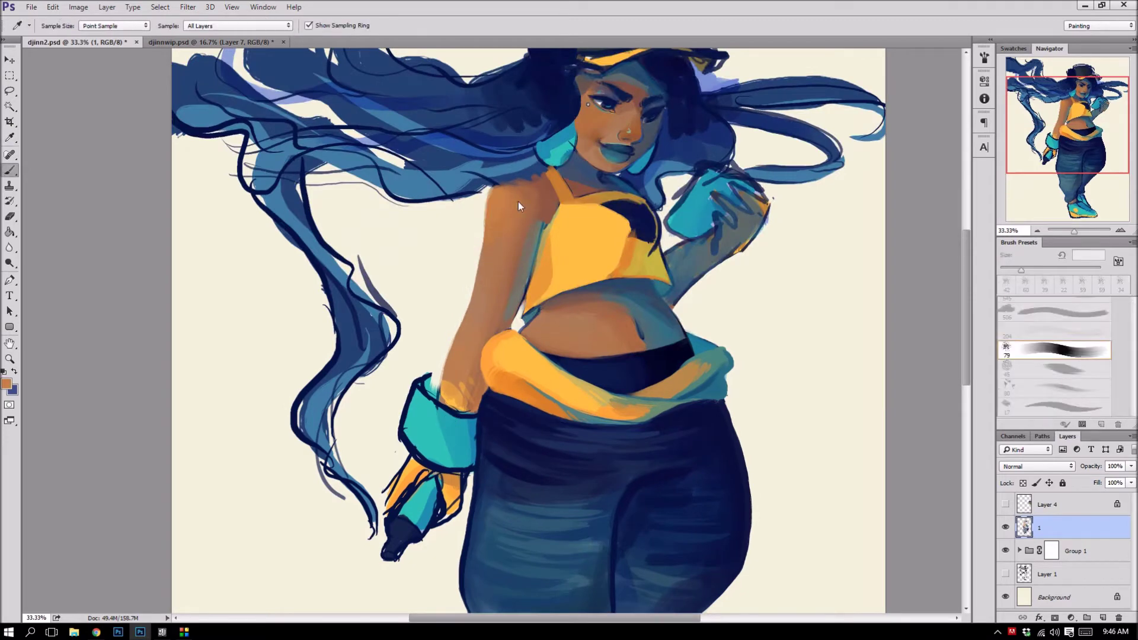
- Sample hair, teal and orange tones and paint greyish-blue shading on the figure
alt+click(560, 136)
alt+click(424, 421)
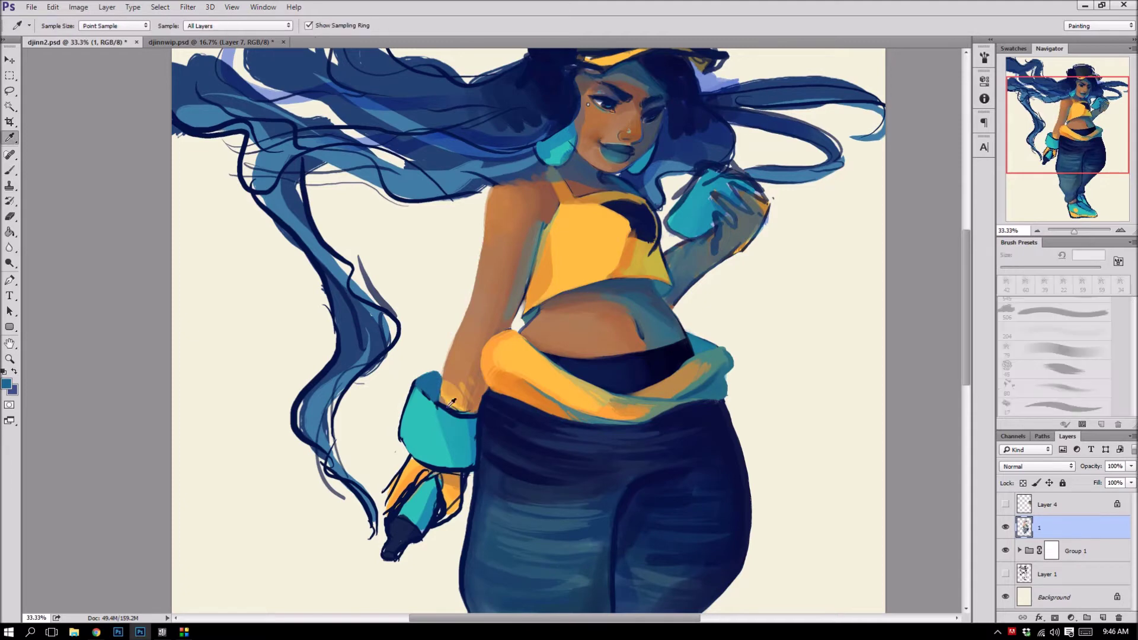
key(ctrl+minus)
key(ctrl+minus)
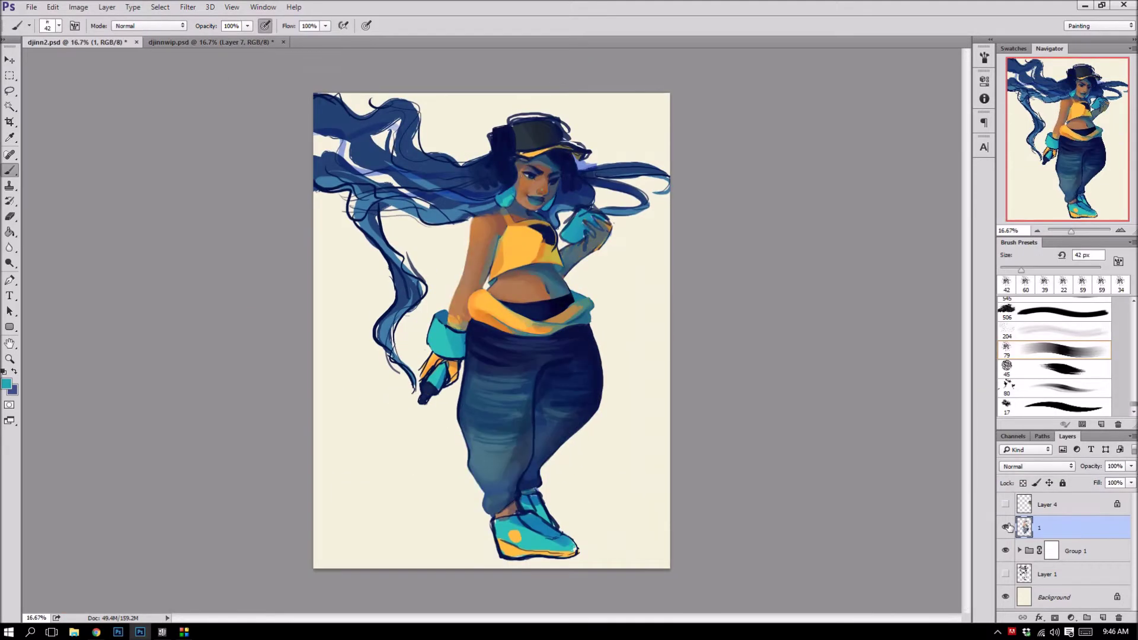
key(ctrl+plus)
alt+click(551, 252)
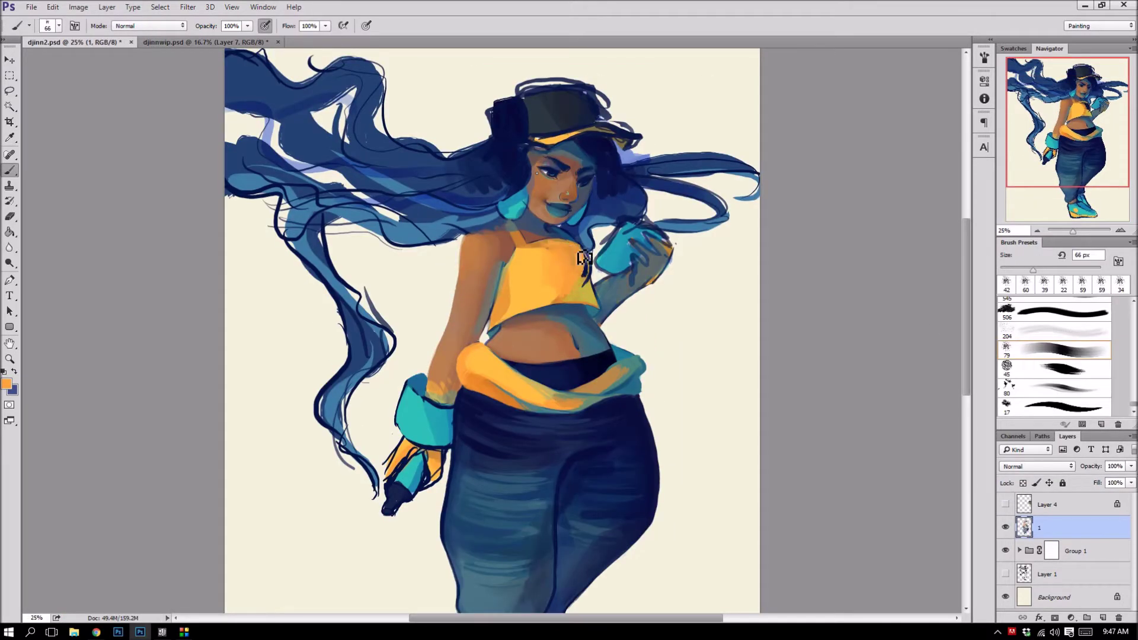
alt+click(589, 285)
key(ctrl+plus)
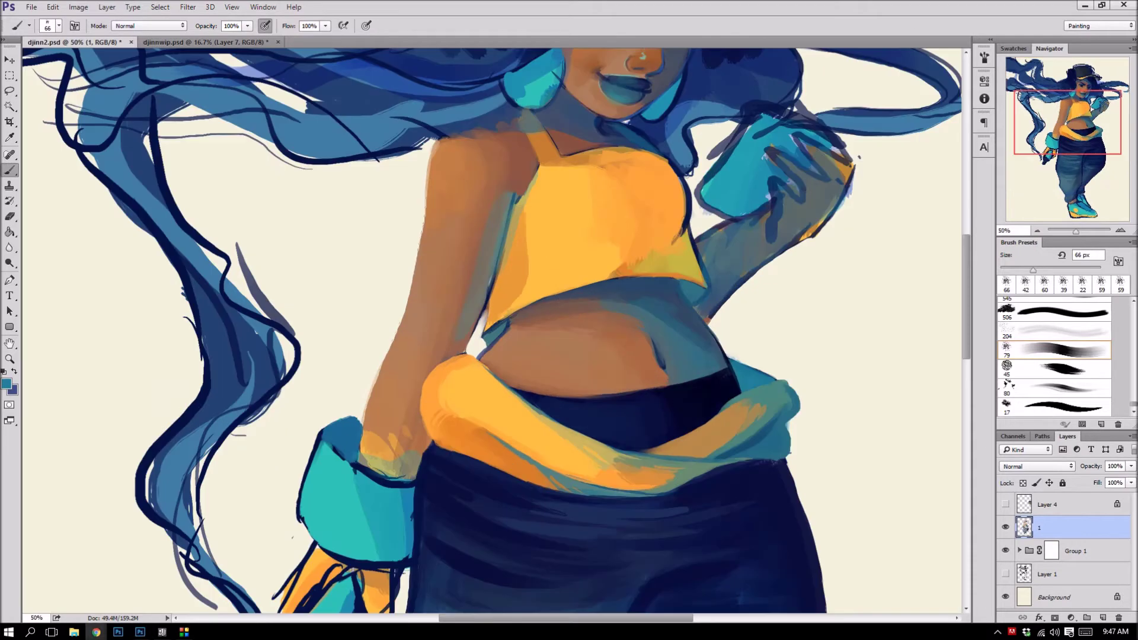
alt+click(630, 69)
drag(546, 170, 540, 127)
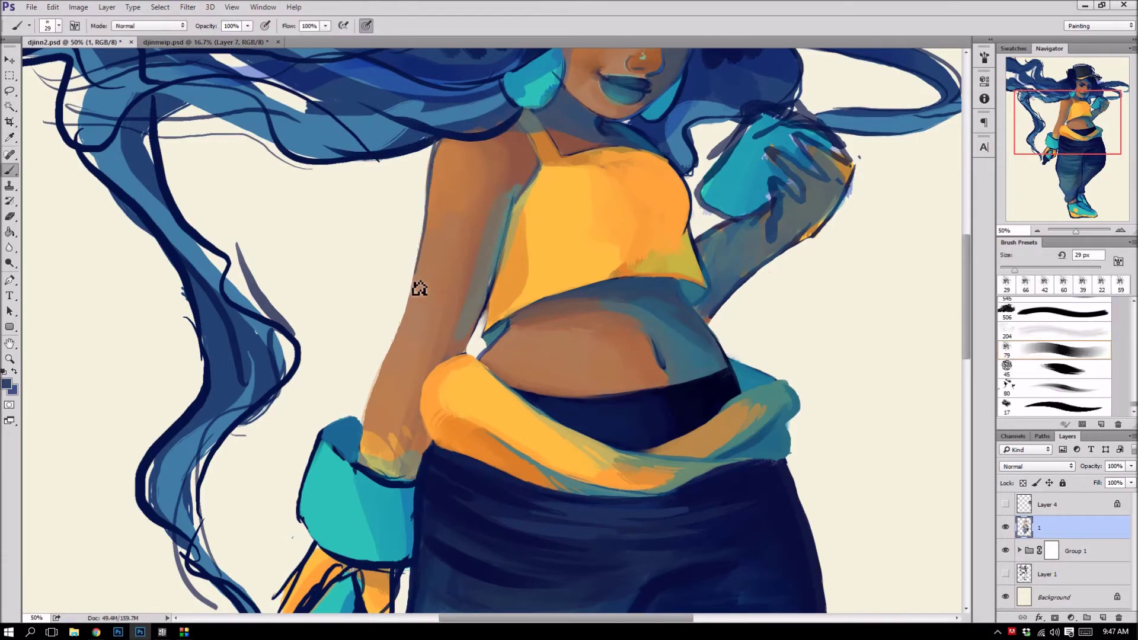
- Repaint the right earring in teal and add small orange highlights on the lips and face
drag(1021, 125, 1021, 120)
alt+click(548, 225)
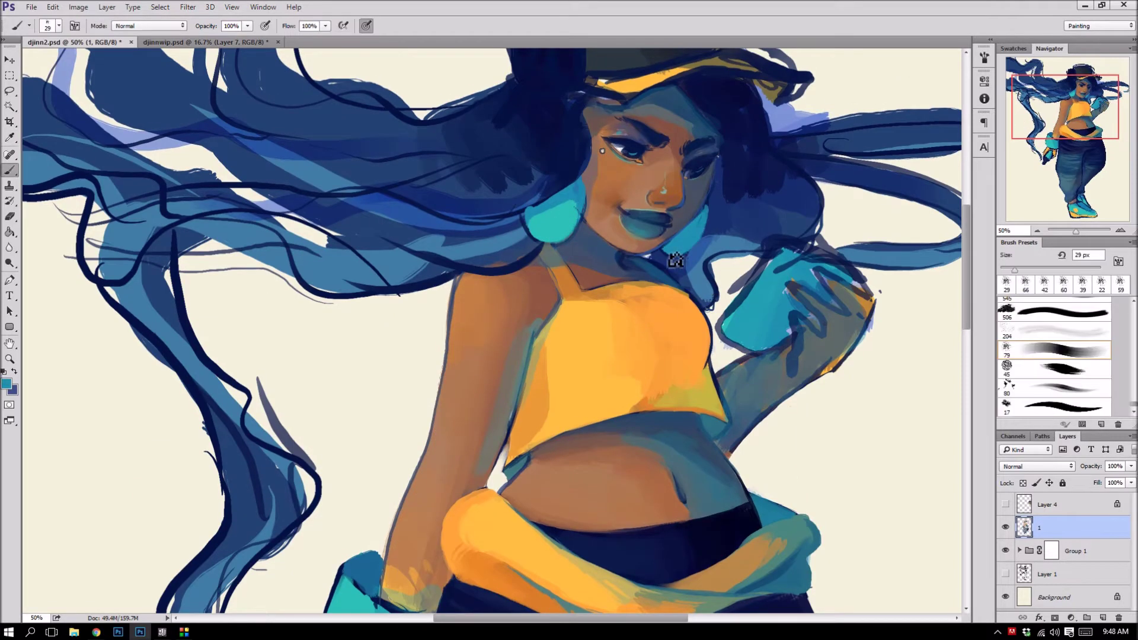
drag(692, 255, 688, 219)
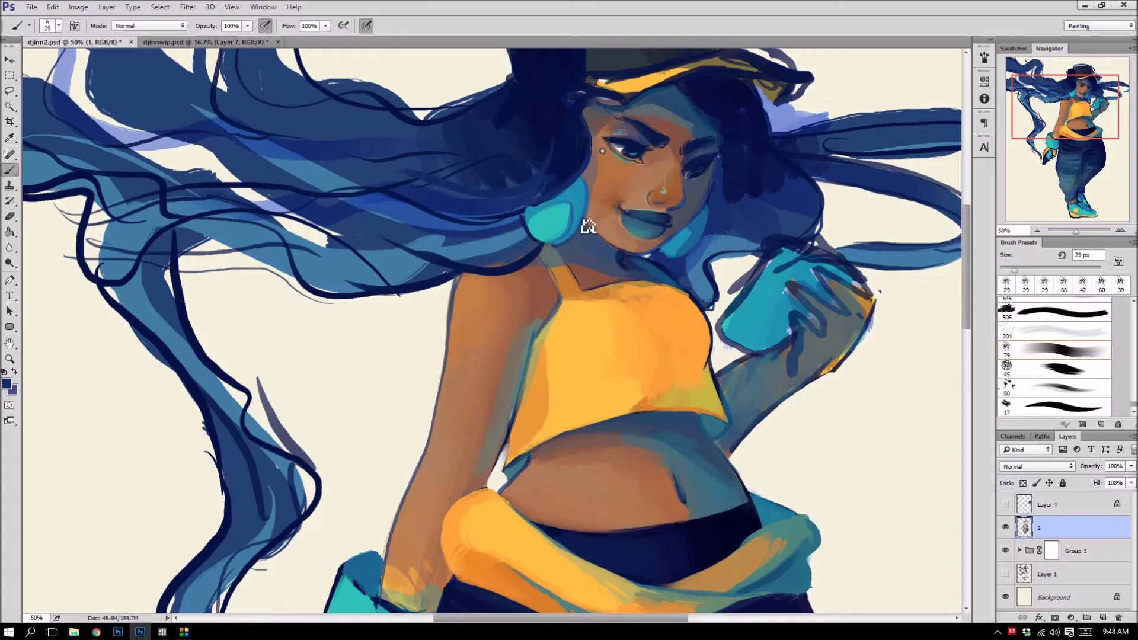
alt+click(648, 210)
drag(632, 226, 651, 221)
alt+click(654, 223)
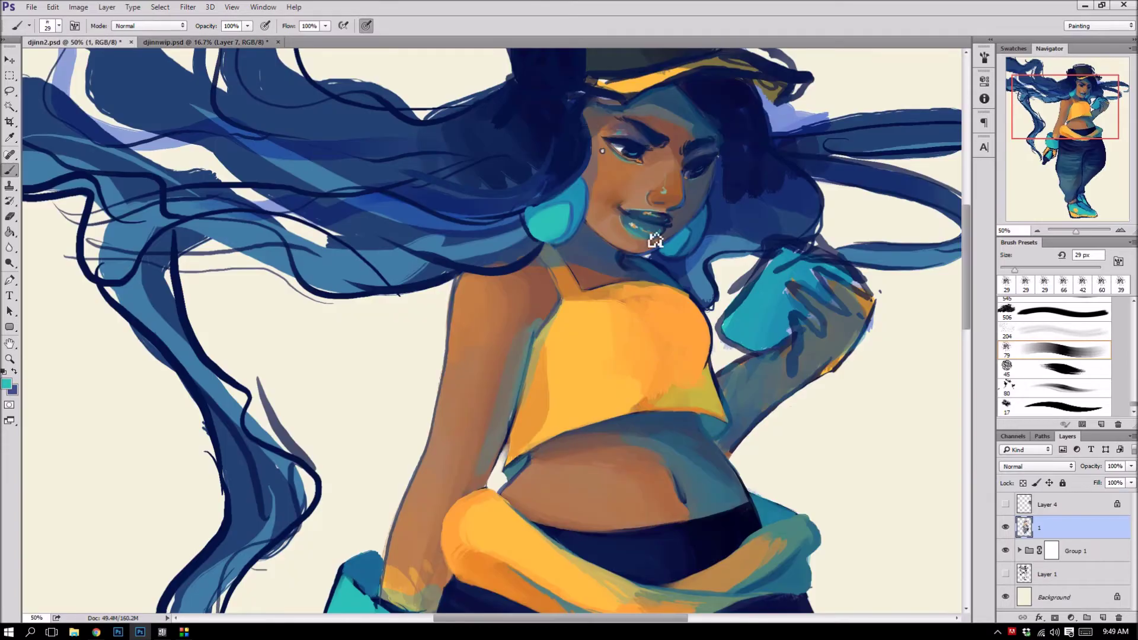
alt+click(617, 204)
alt+click(617, 172)
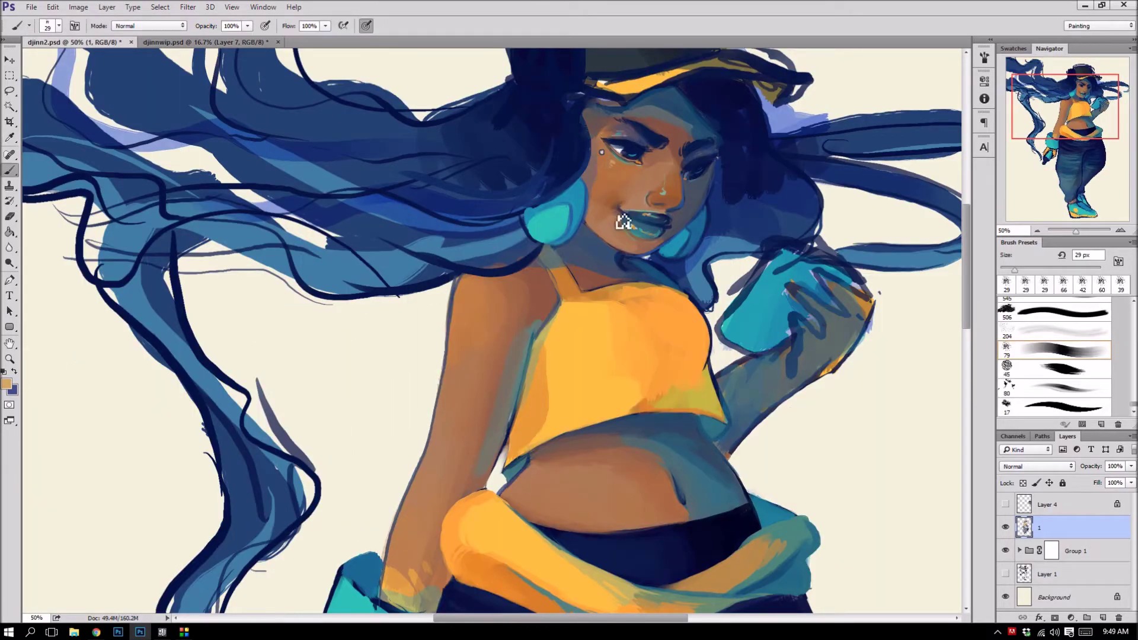
- Add blue strokes around the mouth, over the raised hand and along the waist edge
alt+click(670, 239)
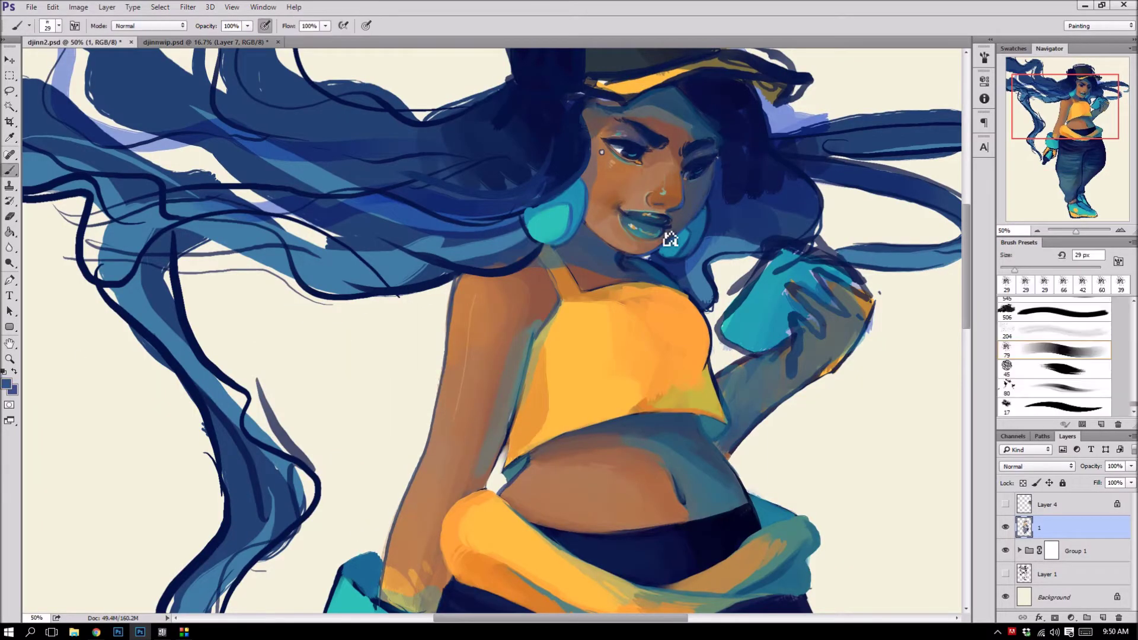
drag(670, 239, 583, 208)
drag(770, 249, 652, 379)
drag(741, 237, 663, 387)
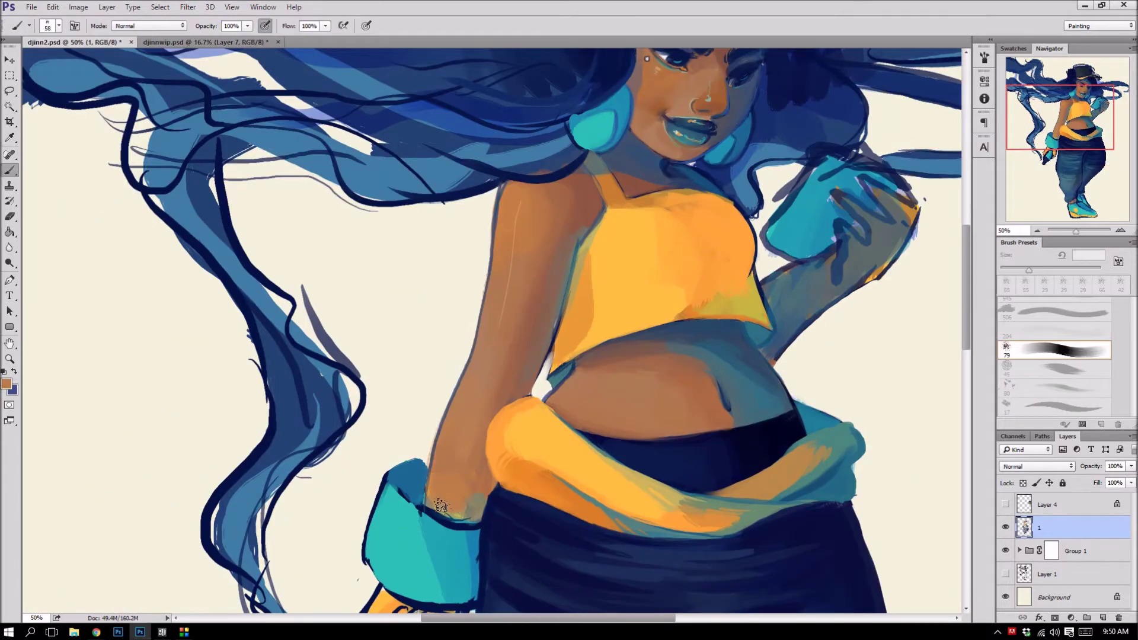
key(alt)
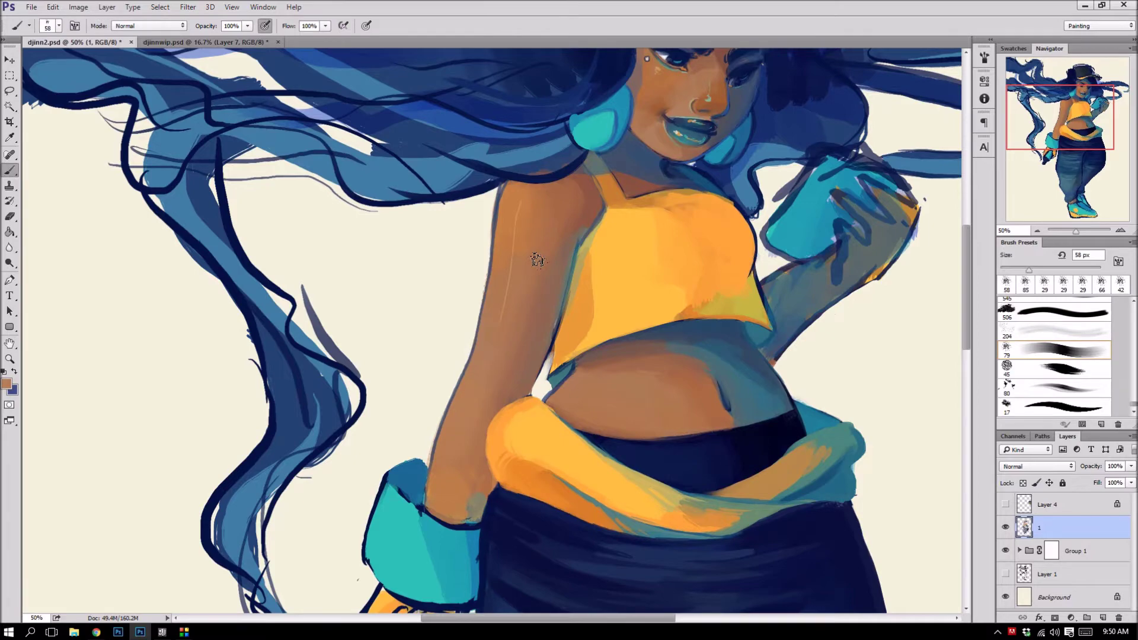
mouse_move(555, 366)
mouse_down()
mouse_move(553, 379)
mouse_move(552, 338)
mouse_up()
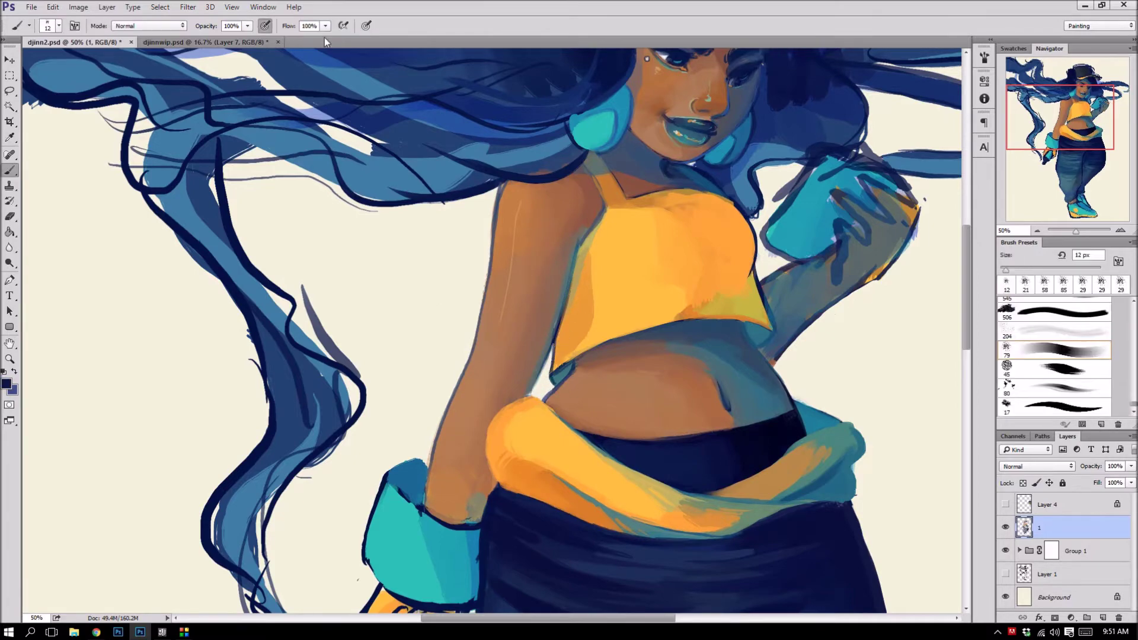
alt+click(552, 357)
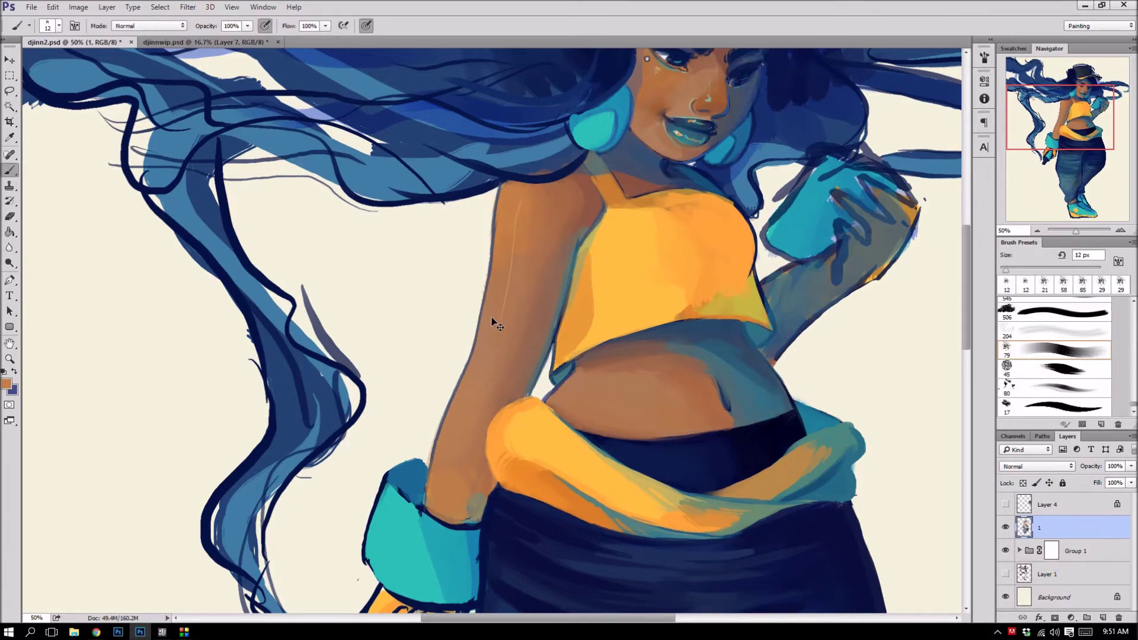
key(ctrl+minus)
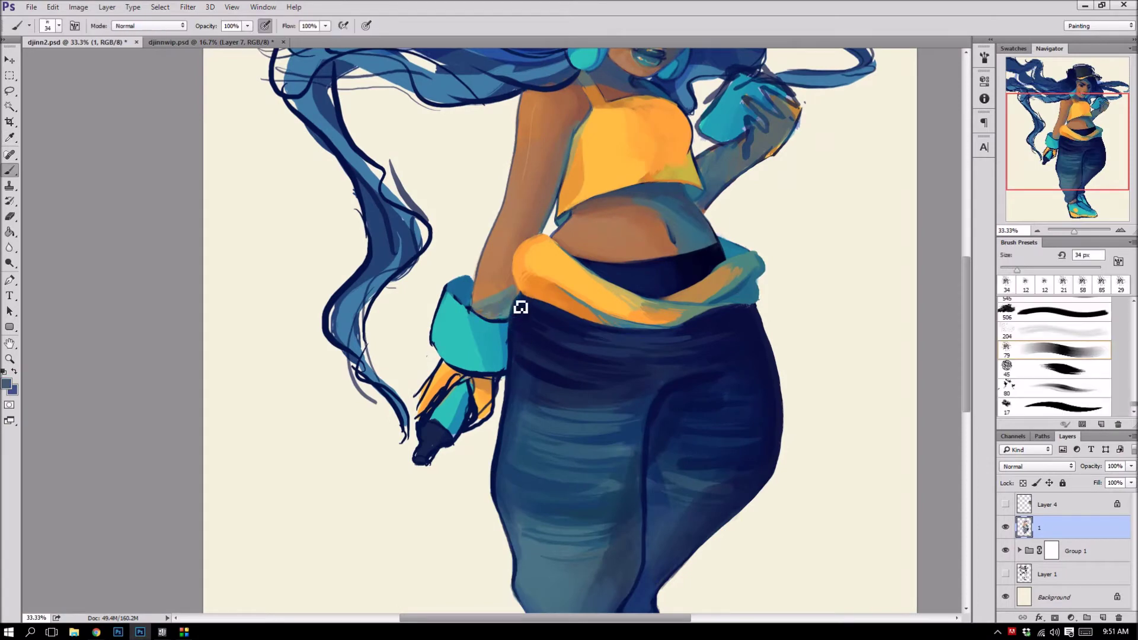
- Highlight the teal cuff and paint teal over the shoe's left outline, with pen-pressure sizing
drag(453, 324, 468, 356)
scroll(582, 478, down, 3)
mouse_move(582, 478)
mouse_down()
mouse_move(617, 489)
mouse_move(590, 465)
mouse_up()
alt+click(570, 479)
alt+click(538, 524)
mouse_move(522, 516)
mouse_down()
mouse_move(520, 587)
mouse_move(515, 566)
mouse_up()
click(367, 26)
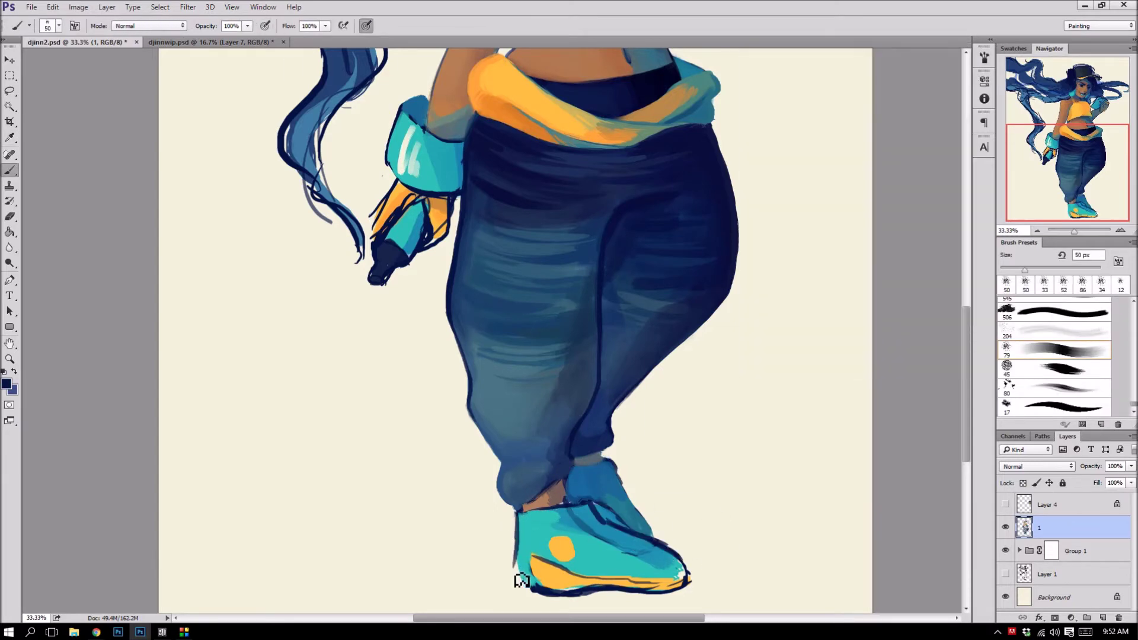
- Darken the shoe's toe outline and paint teal over the yellow dot on the shoe
alt+click(643, 536)
mouse_move(688, 557)
mouse_down()
mouse_move(682, 584)
mouse_move(577, 558)
mouse_up()
alt+click(609, 595)
alt+click(667, 578)
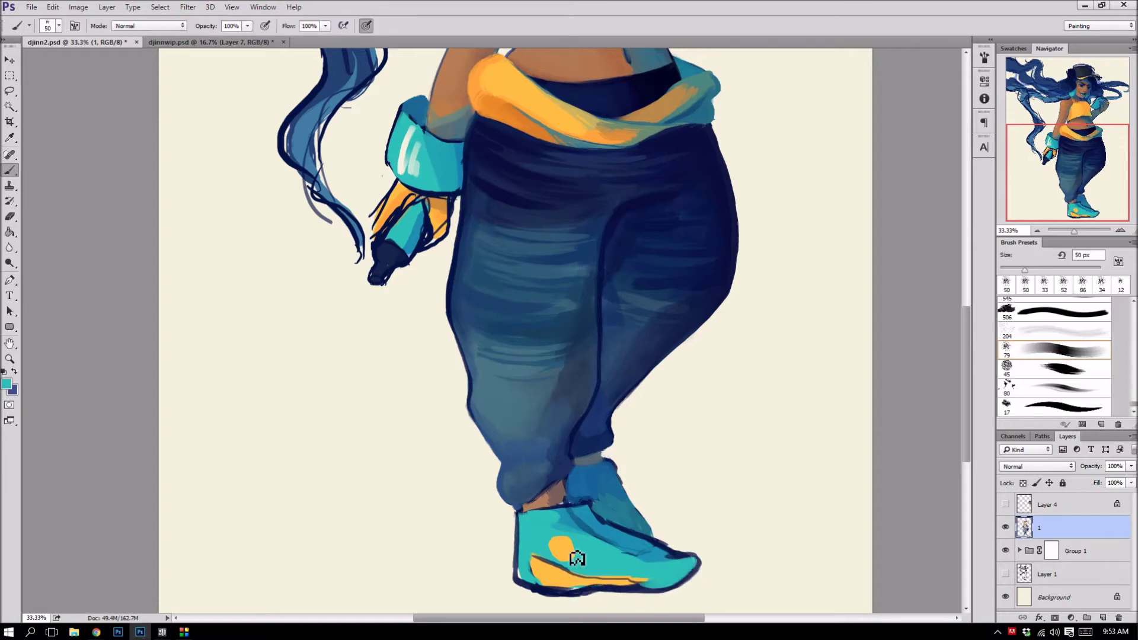
alt+click(662, 536)
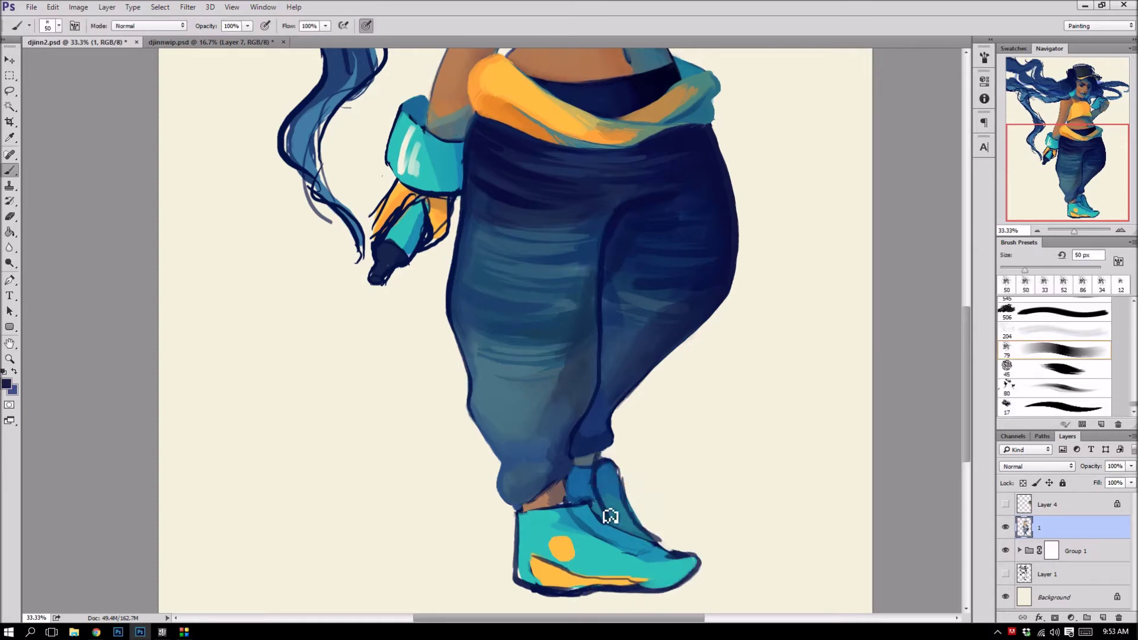
alt+click(581, 533)
drag(551, 549, 617, 534)
- Cover the shoe in dark navy strokes and darken the bottom edge of the sole
alt+click(676, 146)
drag(521, 533, 682, 570)
drag(640, 522, 581, 474)
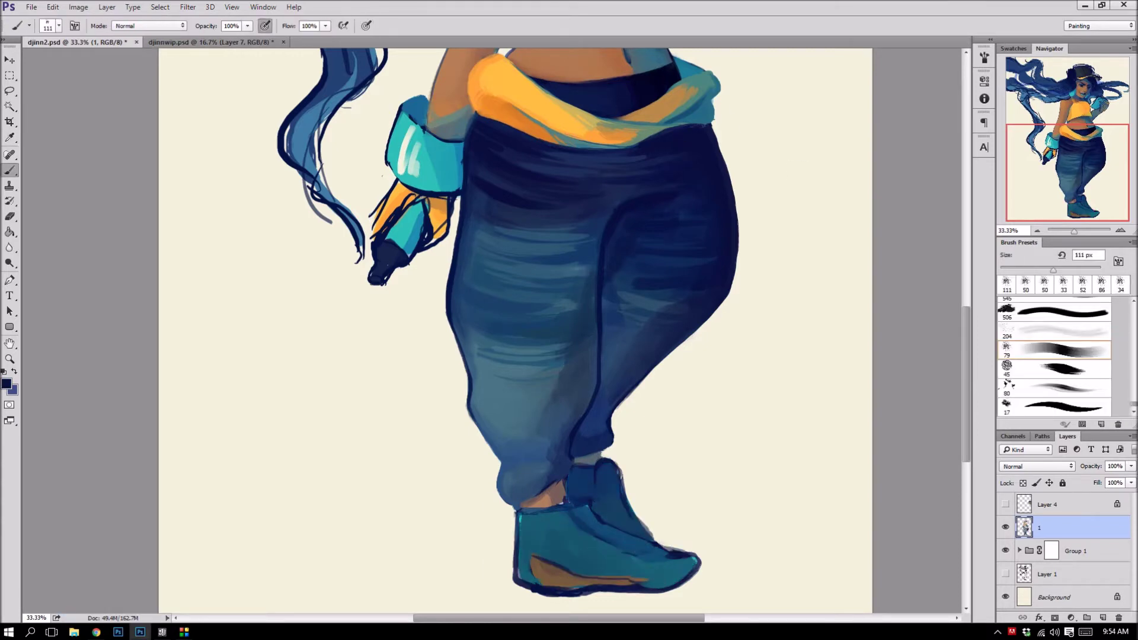
alt+click(557, 522)
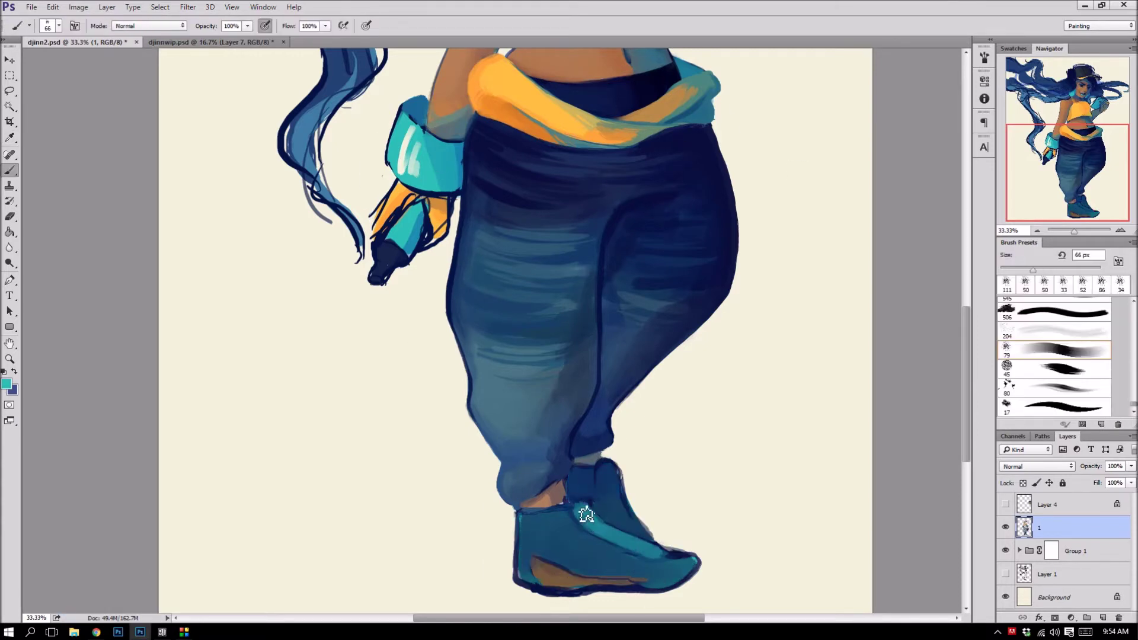
alt+click(492, 98)
drag(682, 584, 597, 586)
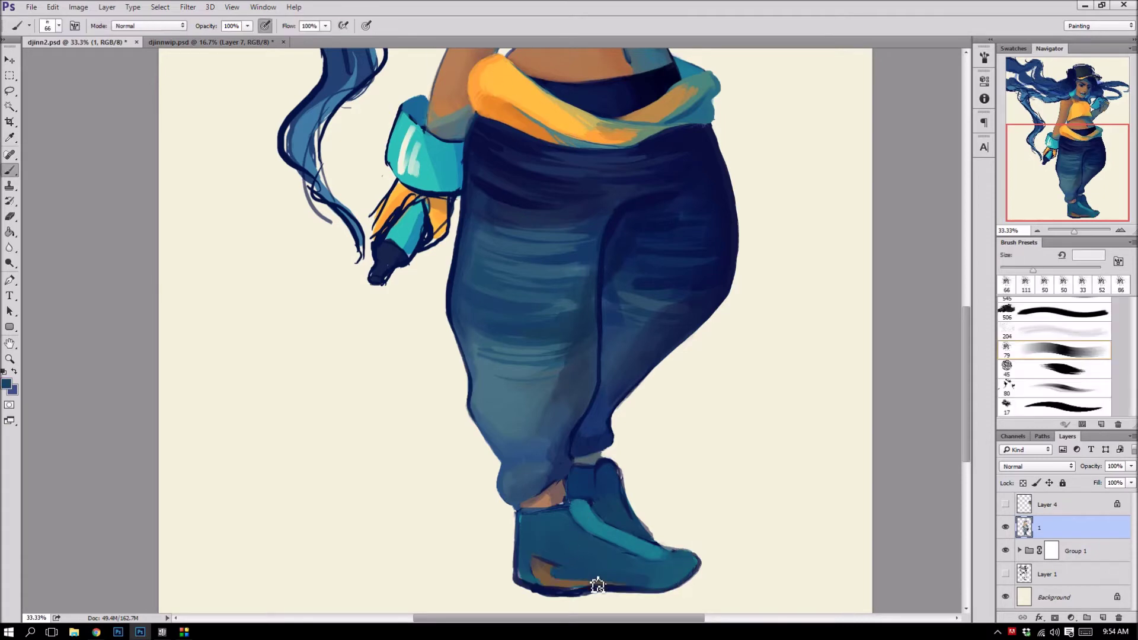
alt+click(534, 504)
scroll(629, 593, up, 3)
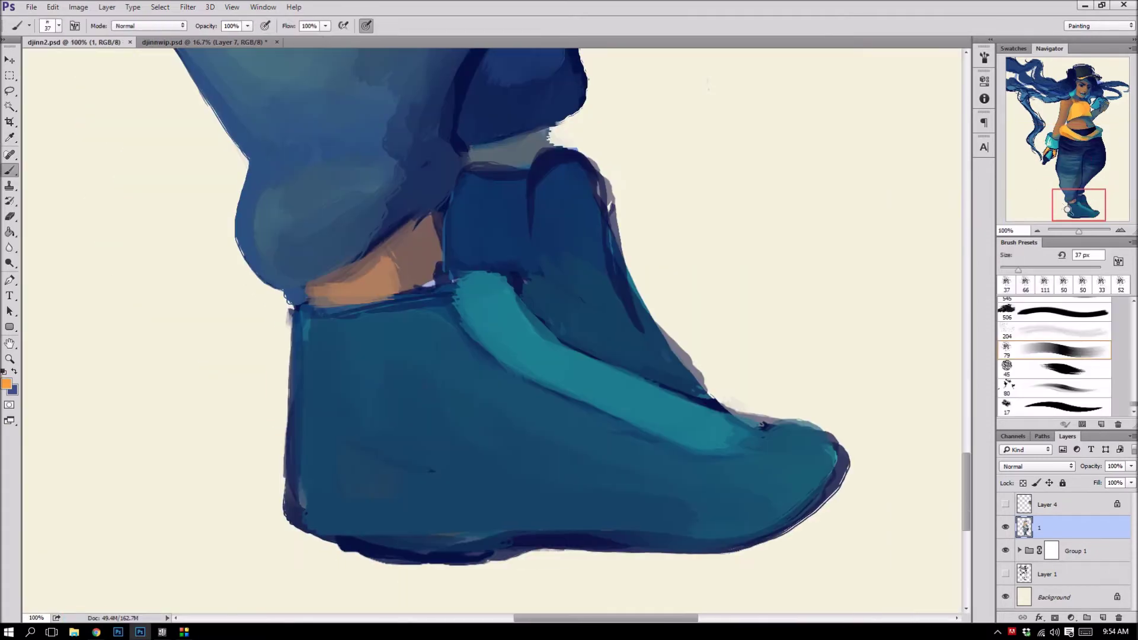
- Paint an orange sole stroke, tidy the pant cuff, and add a navy circle on the shoe side
drag(288, 513, 836, 492)
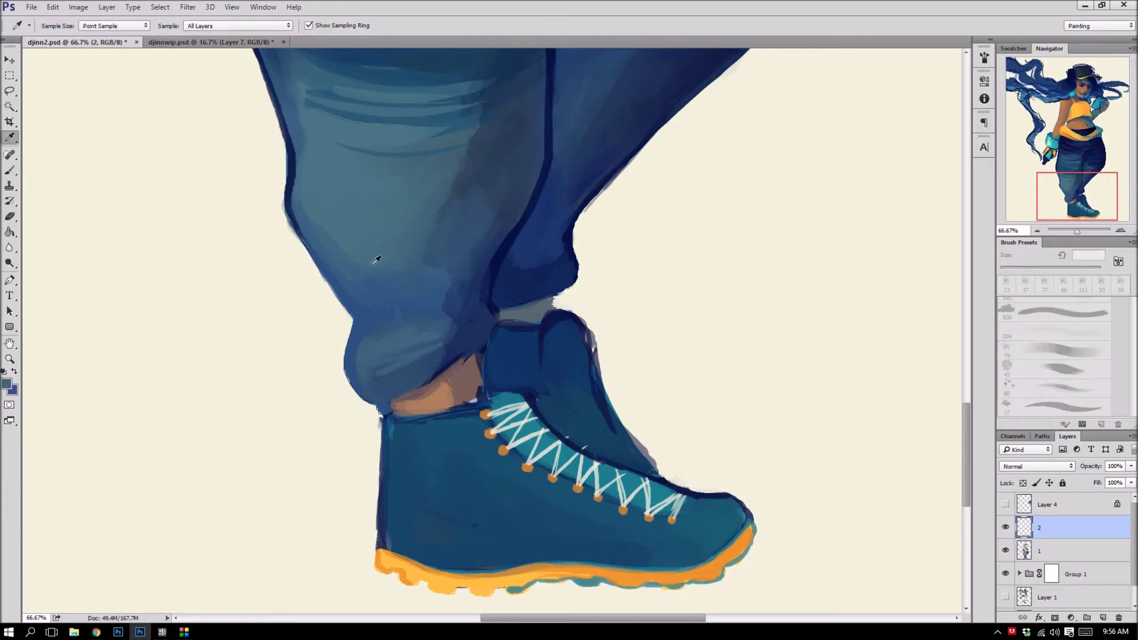
drag(386, 406, 380, 425)
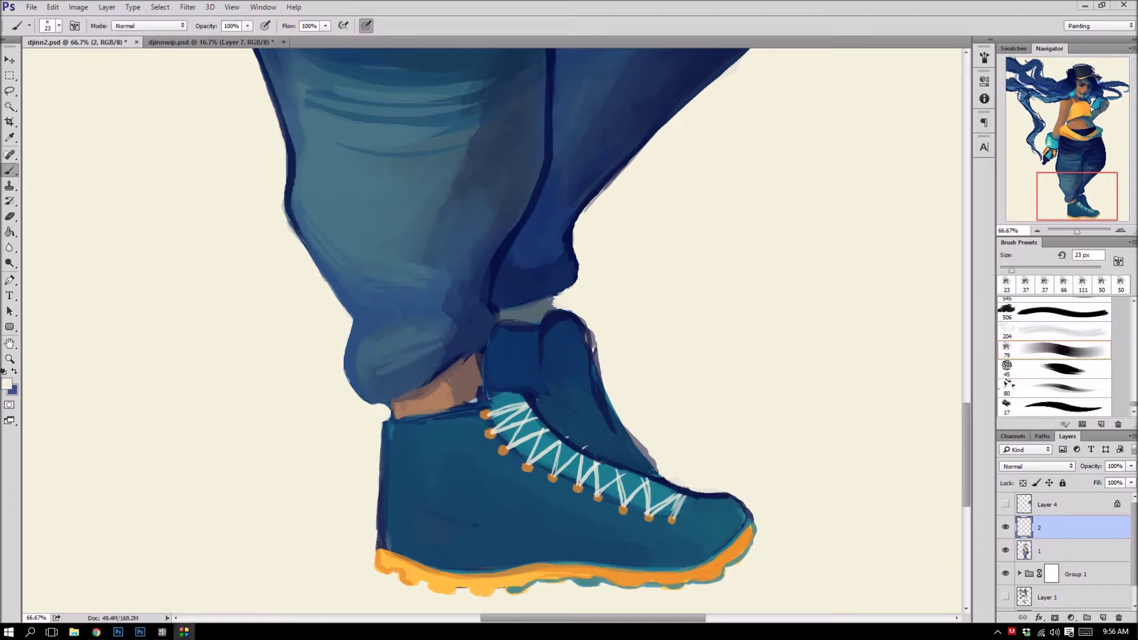
alt+click(646, 463)
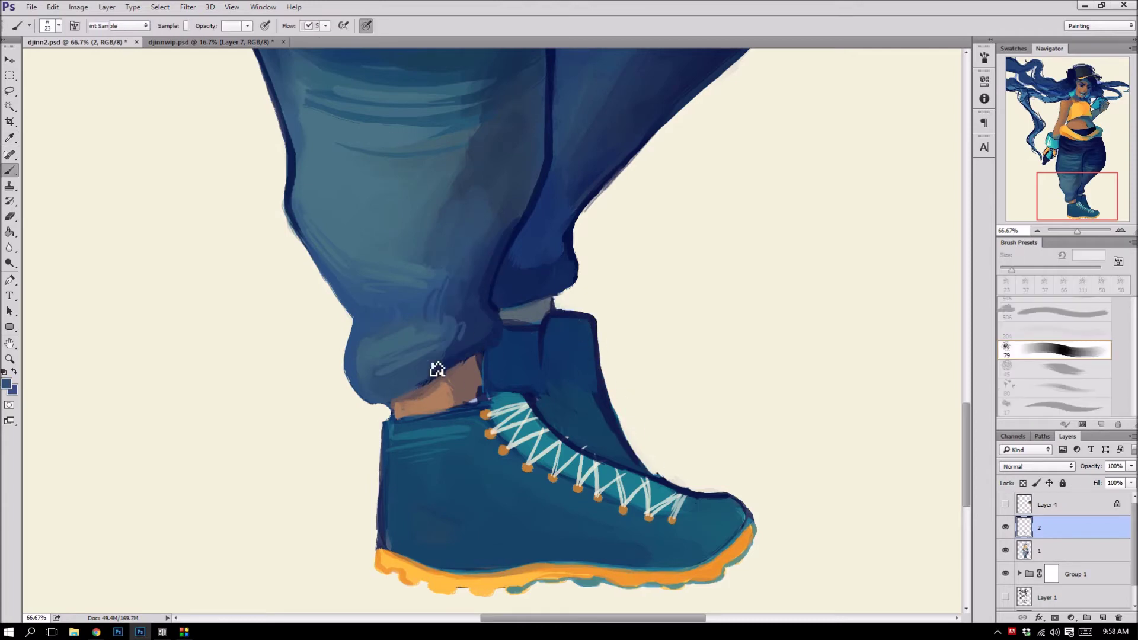
alt+click(535, 396)
drag(439, 513, 448, 519)
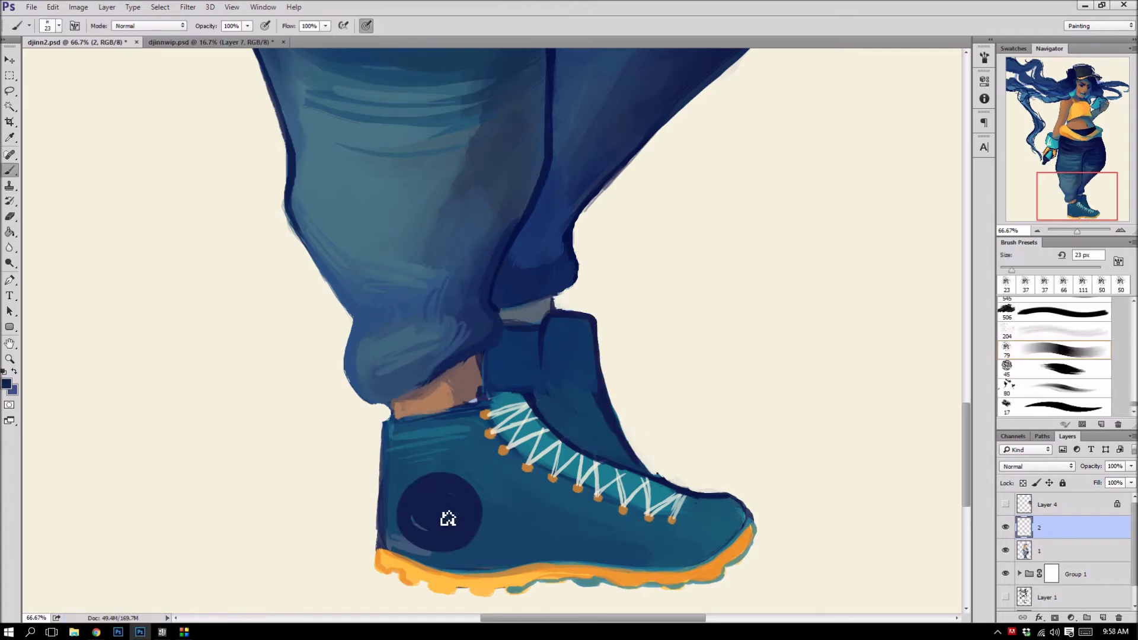
drag(419, 419, 393, 418)
- Paint a teal spiral in the navy circle, hatch teal along the sole, and add tongue eyelet dots
alt+click(415, 468)
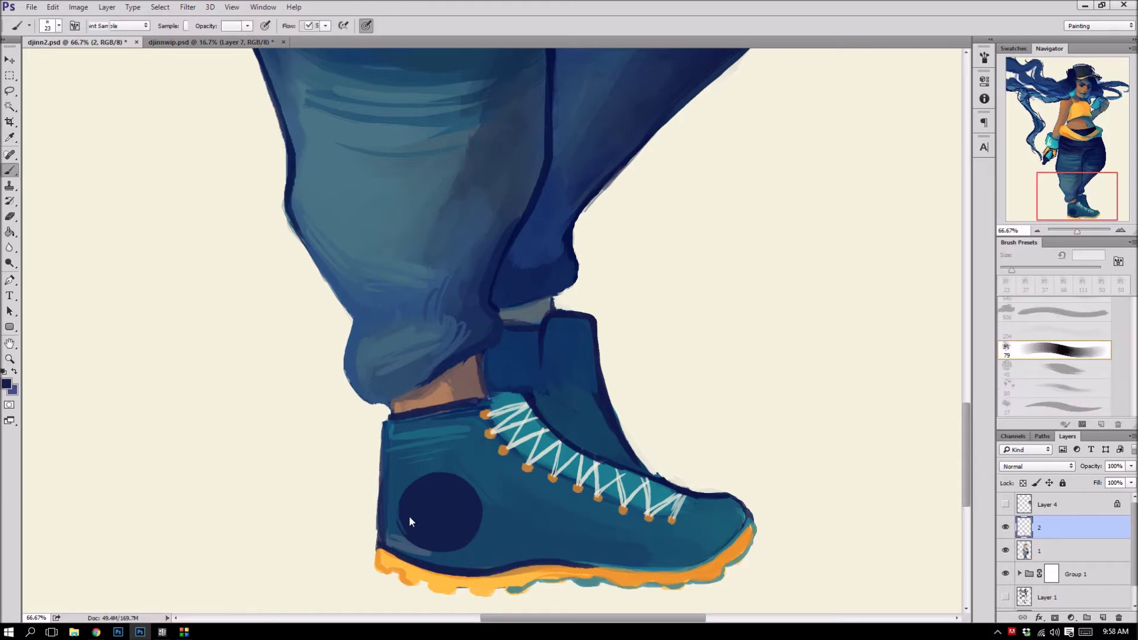
drag(407, 521, 447, 513)
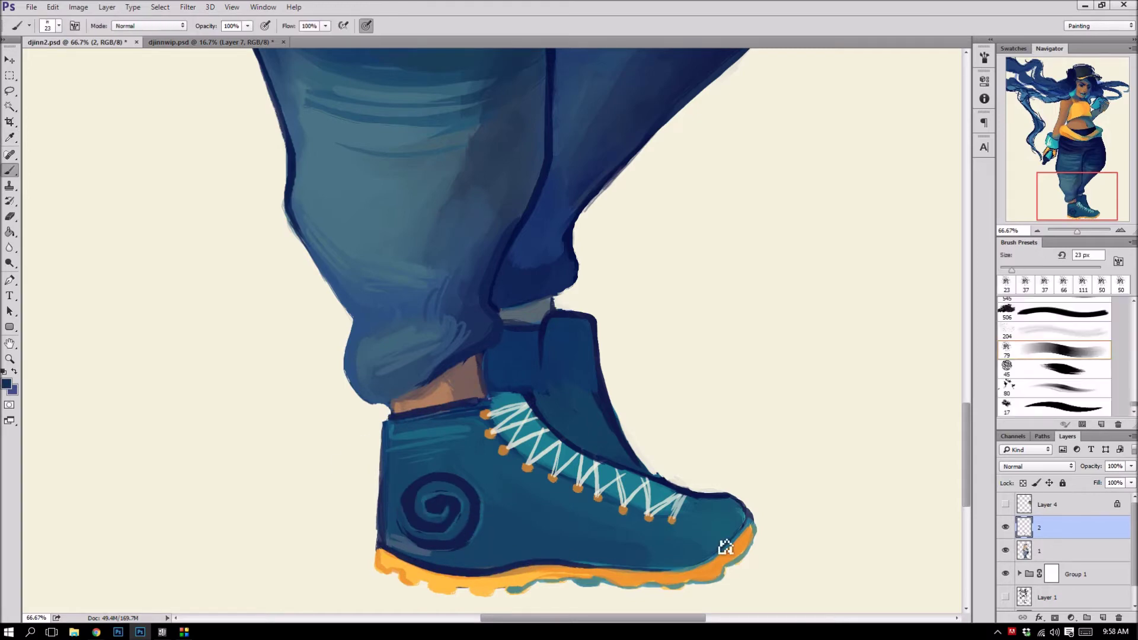
alt+click(488, 564)
drag(750, 522, 708, 578)
drag(380, 555, 415, 581)
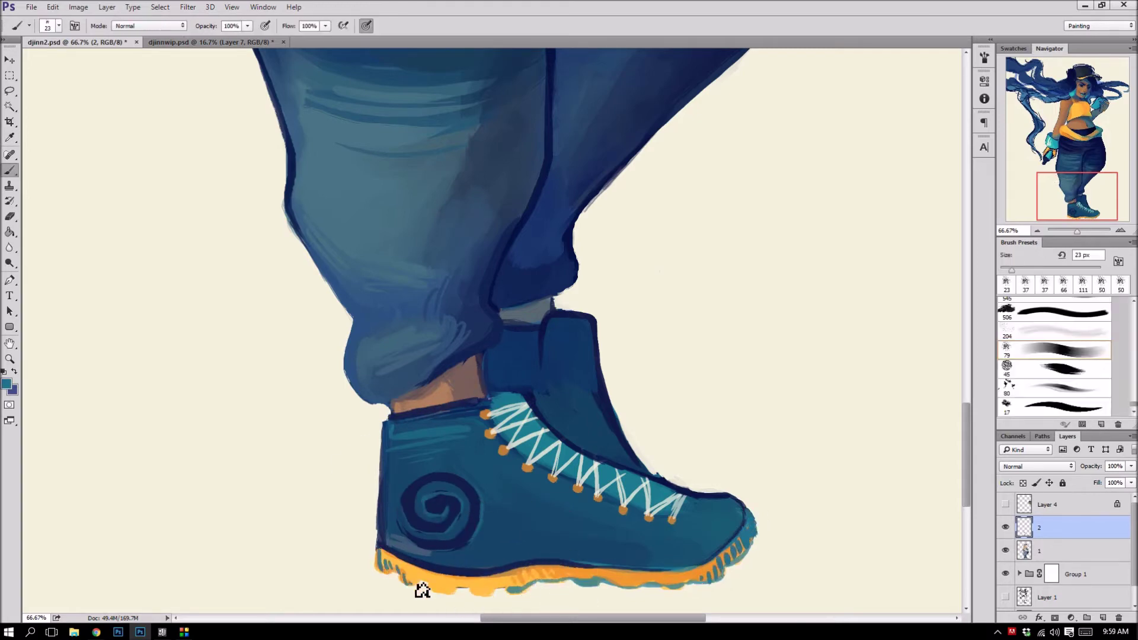
click(530, 363)
click(528, 381)
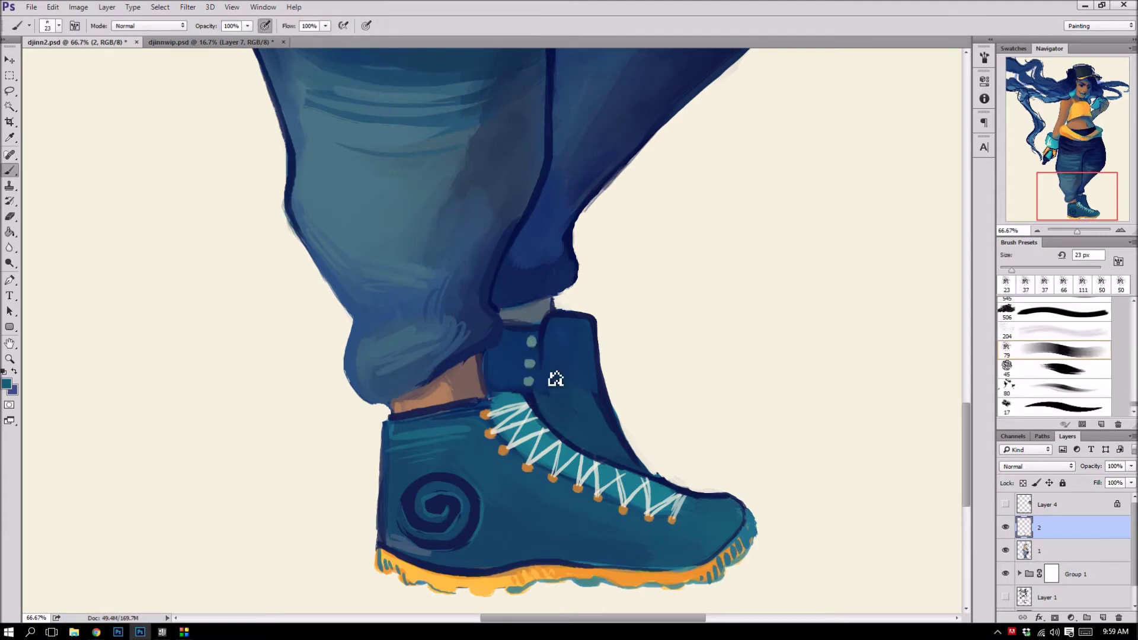
- Undo a stray orange stroke and draw thin pale teal lace lines across the tongue
alt+click(439, 388)
key(ctrl+z)
click(7, 384)
click(686, 231)
drag(539, 342, 593, 346)
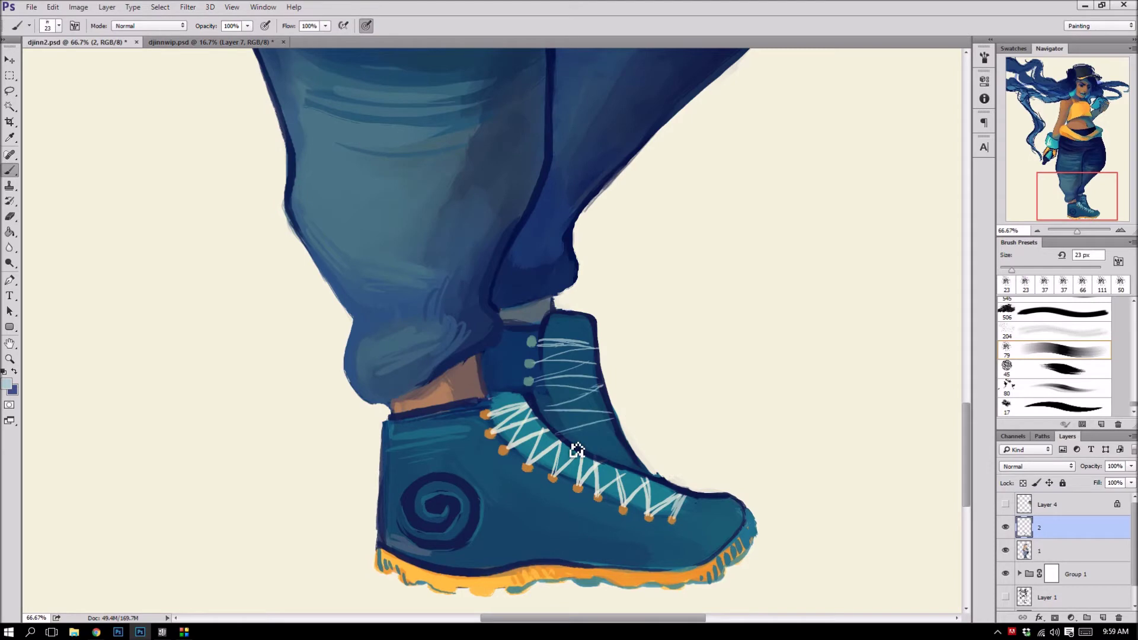
scroll(593, 453, down, 4)
scroll(615, 457, up, 1)
scroll(682, 457, down, 3)
scroll(685, 457, up, 5)
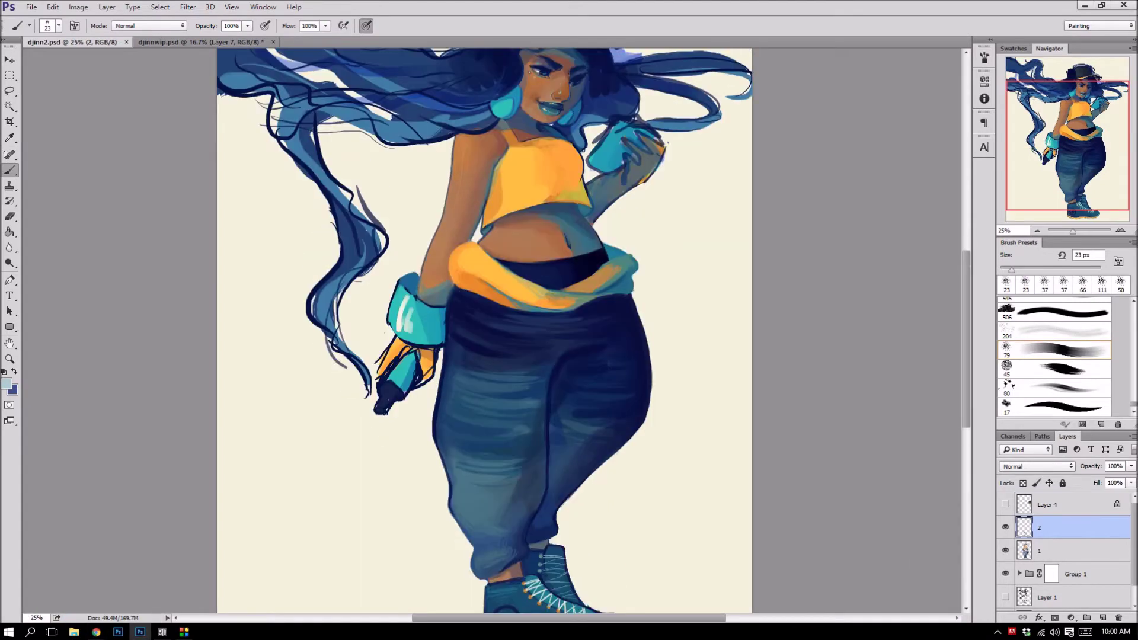
- Sample light blue, teal and dark blue to finish the laces and rim the crop top hem in teal
scroll(487, 329, up, 3)
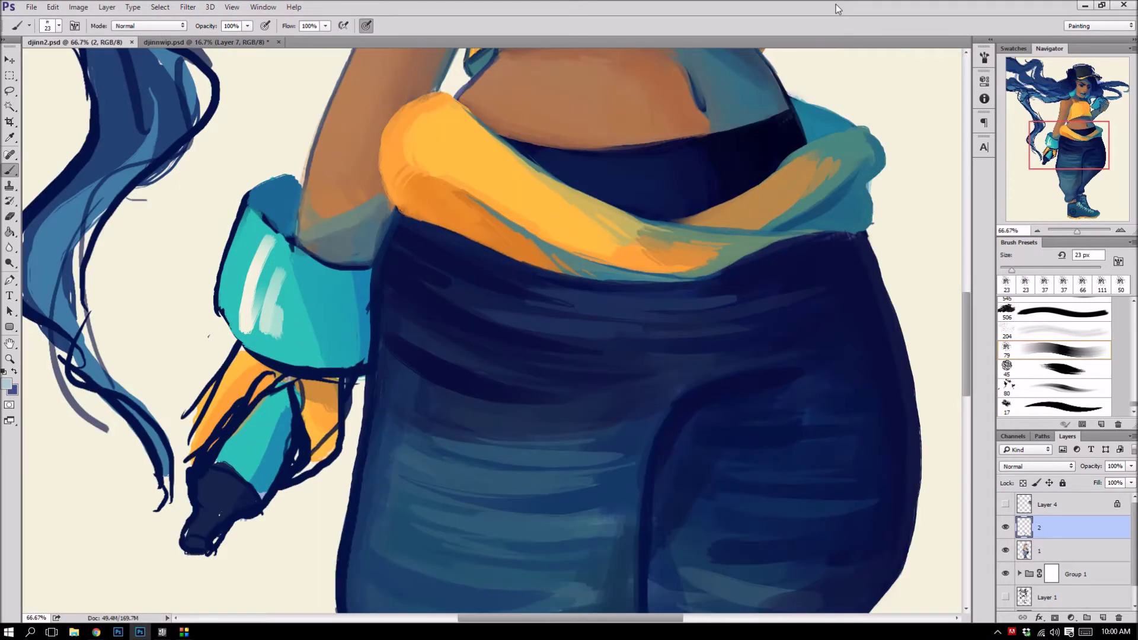
scroll(574, 372, down, 5)
alt+click(420, 331)
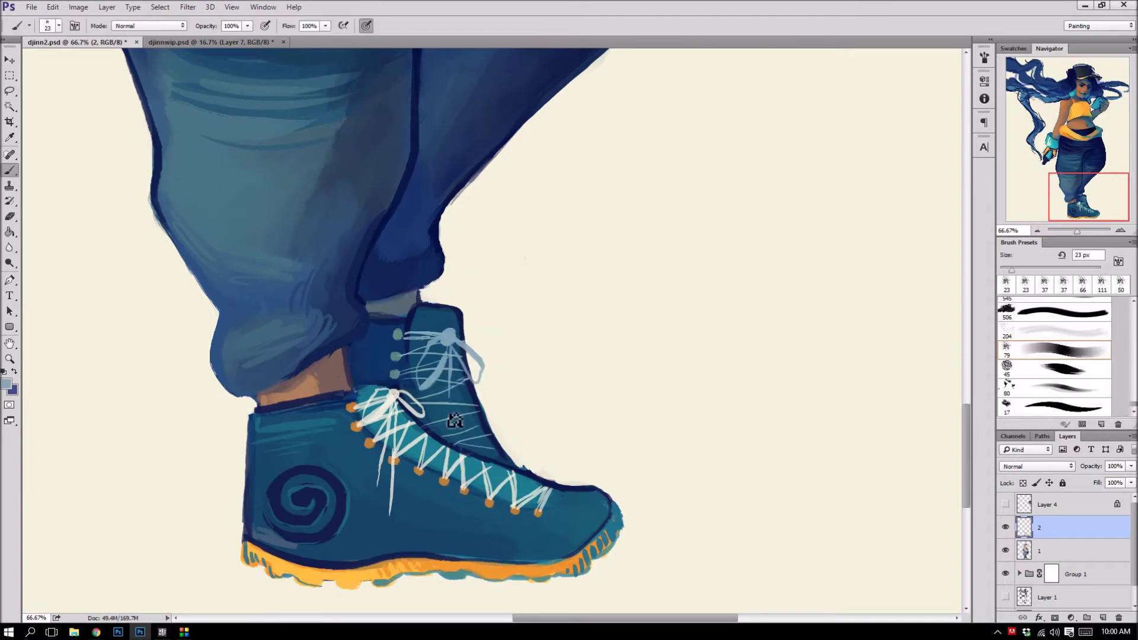
scroll(452, 419, down, 4)
key(ctrl+plus)
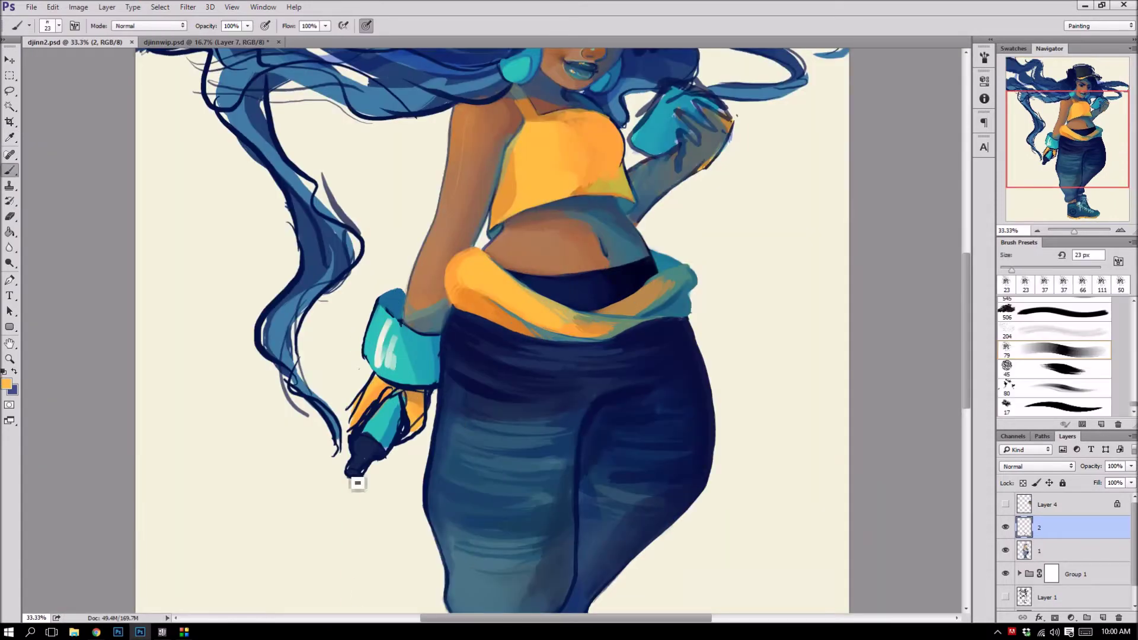
alt+click(395, 350)
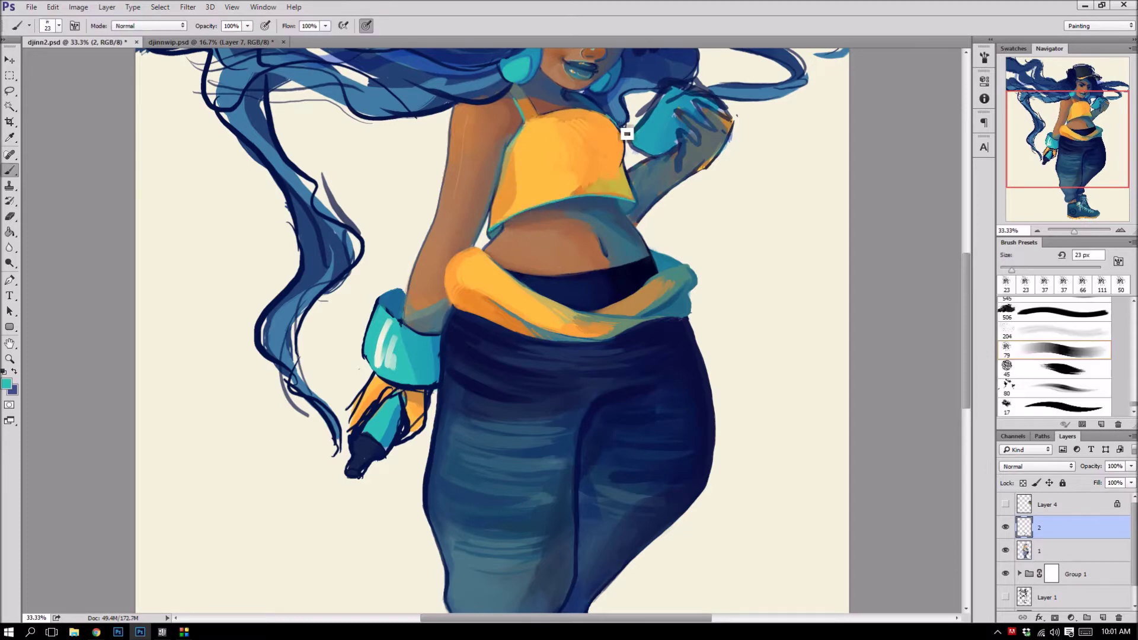
scroll(618, 119, up, 1)
alt+click(562, 480)
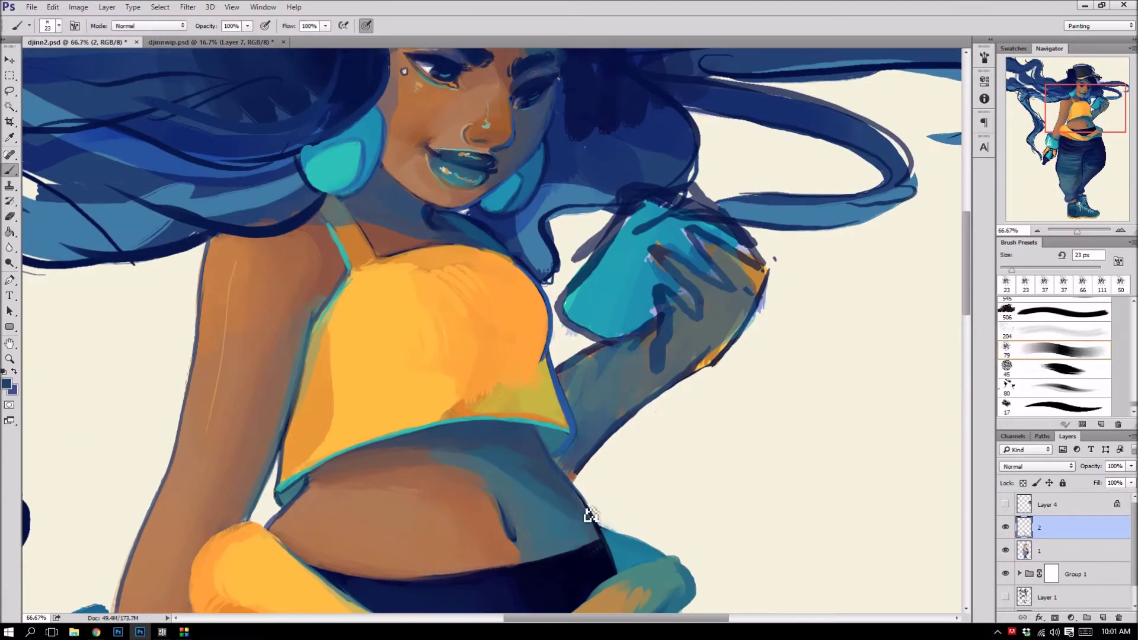
alt+click(505, 260)
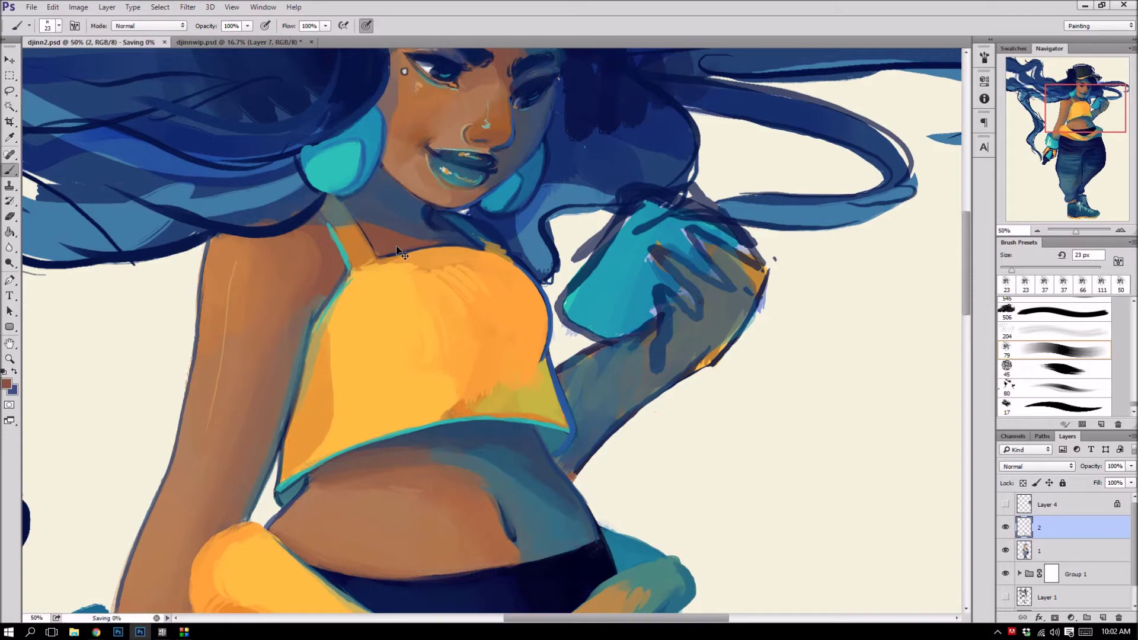
scroll(396, 245, down, 3)
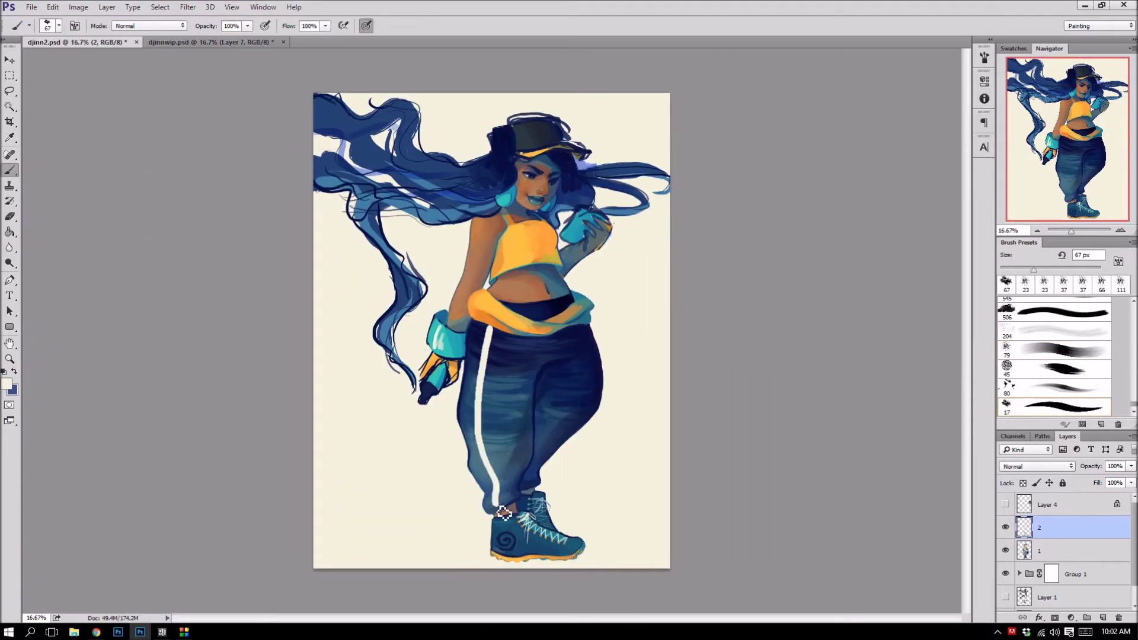
- Create a new layer named 'stripes' and paint two white stripes down the pants
key(ctrl+shift+n)
text(stripes)
key(Return)
scroll(492, 547, up, 1)
drag(481, 213, 509, 495)
mouse_move(494, 338)
mouse_down()
mouse_move(522, 495)
mouse_move(539, 498)
mouse_up()
- Sample dark navy, undo a test stroke, and outline a navy panel on the yellow top
alt+click(582, 346)
drag(554, 249, 602, 239)
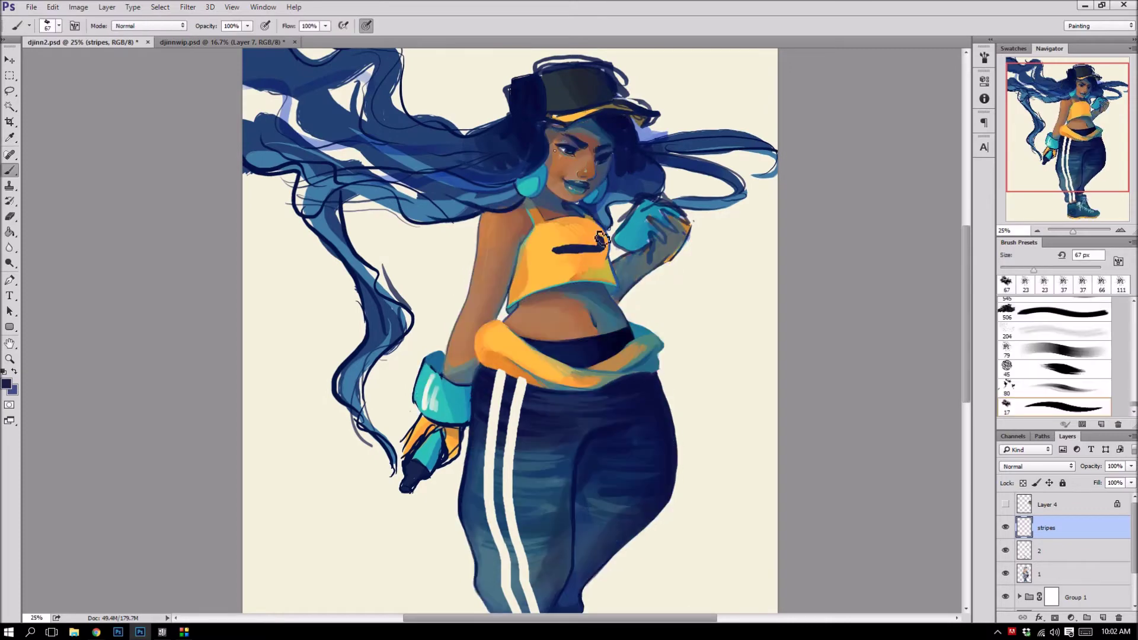
scroll(578, 246, up, 3)
key(ctrl+z)
drag(1056, 136, 1055, 106)
mouse_move(327, 365)
mouse_down()
mouse_move(536, 394)
mouse_move(343, 270)
mouse_move(534, 380)
mouse_up()
- Fill the navy panel on the crop top and paint a light stroke along the pants leg
mouse_move(510, 284)
mouse_down()
mouse_move(388, 348)
mouse_move(311, 365)
mouse_up()
scroll(317, 363, down, 4)
key(l)
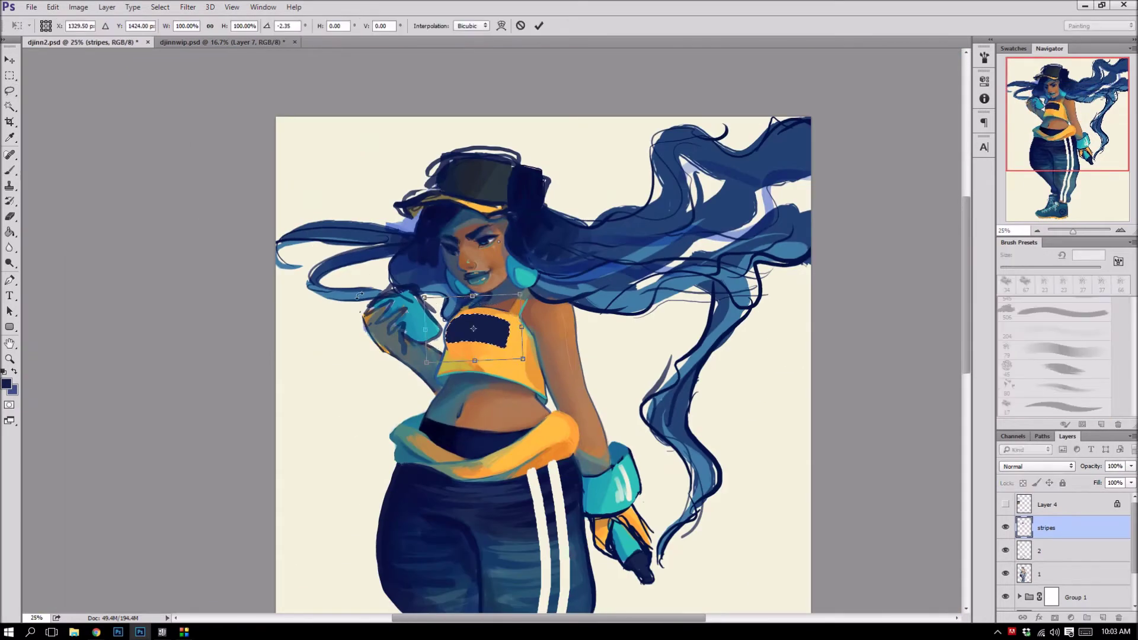
scroll(868, 461, down, 5)
key(b)
drag(434, 380, 530, 479)
key(slash)
alt+click(580, 256)
alt+click(595, 272)
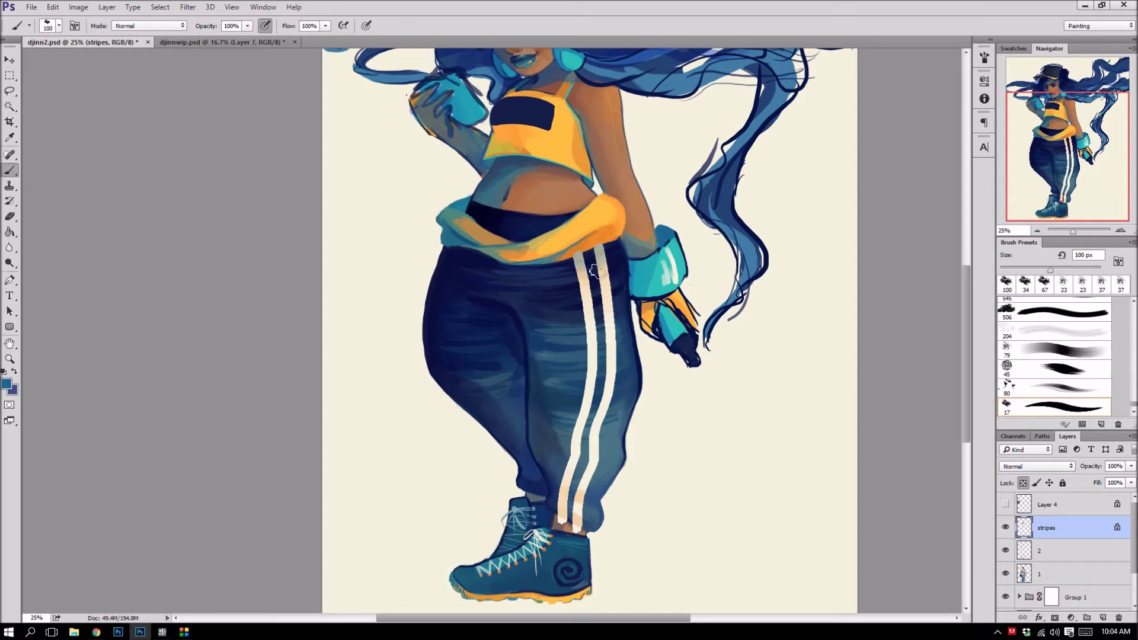
- Paint the cream DJINN lettering across the navy panel, finishing with the two N's
key(e)
click(1024, 483)
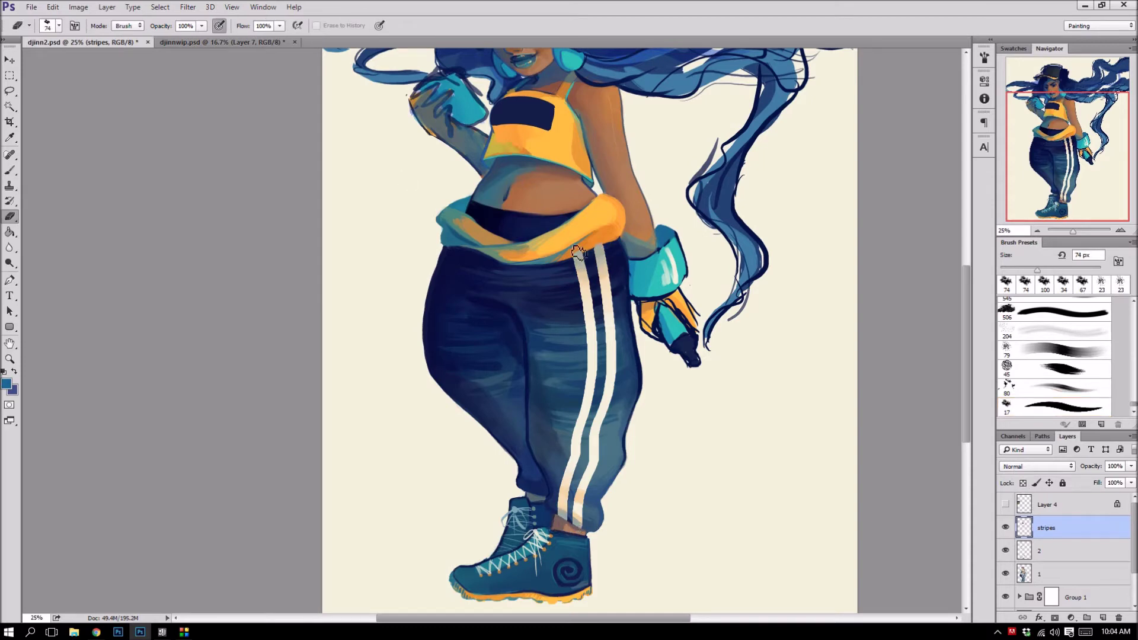
key(b)
key(ctrl+plus)
key(ctrl+plus)
key(ctrl+plus)
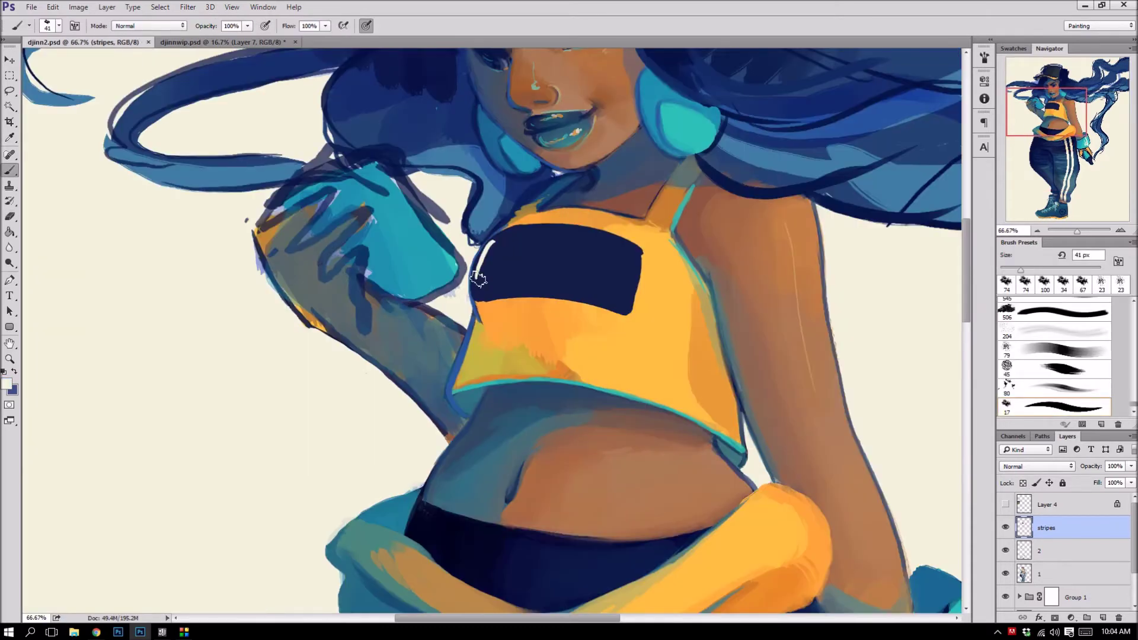
key(ctrl+plus)
key(ctrl+plus)
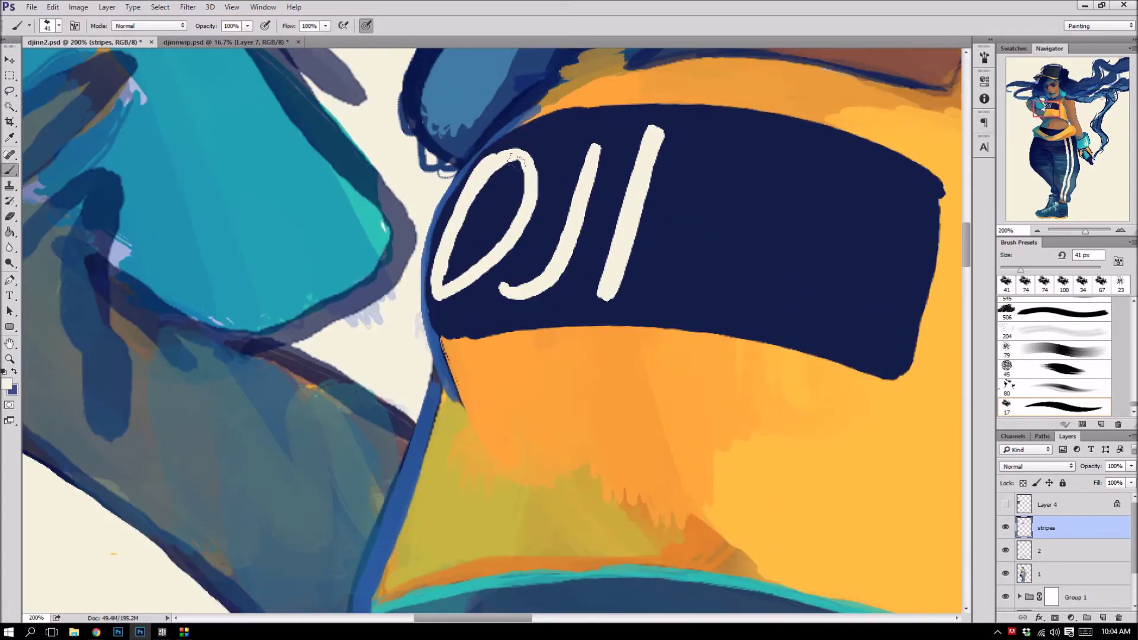
drag(700, 306, 749, 140)
drag(777, 314, 889, 175)
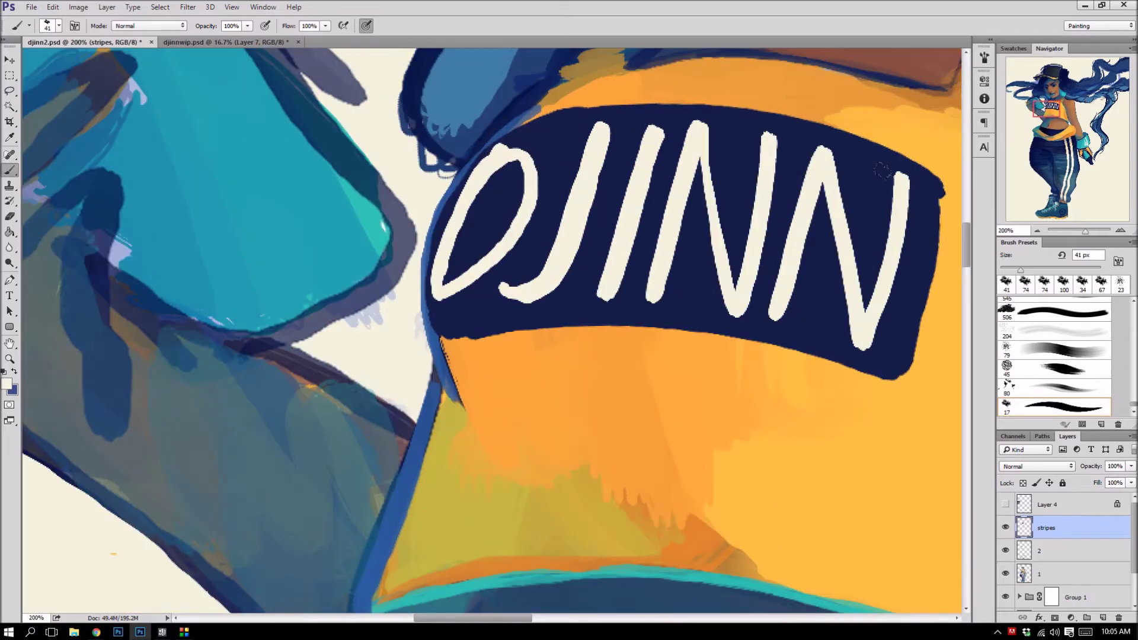
key(ctrl+minus)
key(ctrl+minus)
key(ctrl+minus)
- Lasso the lettering and fill the DJINN letters with orange using the Paint Bucket
key(l)
key(slash)
drag(487, 299, 480, 329)
key(g)
alt+click(554, 353)
key(ctrl+g)
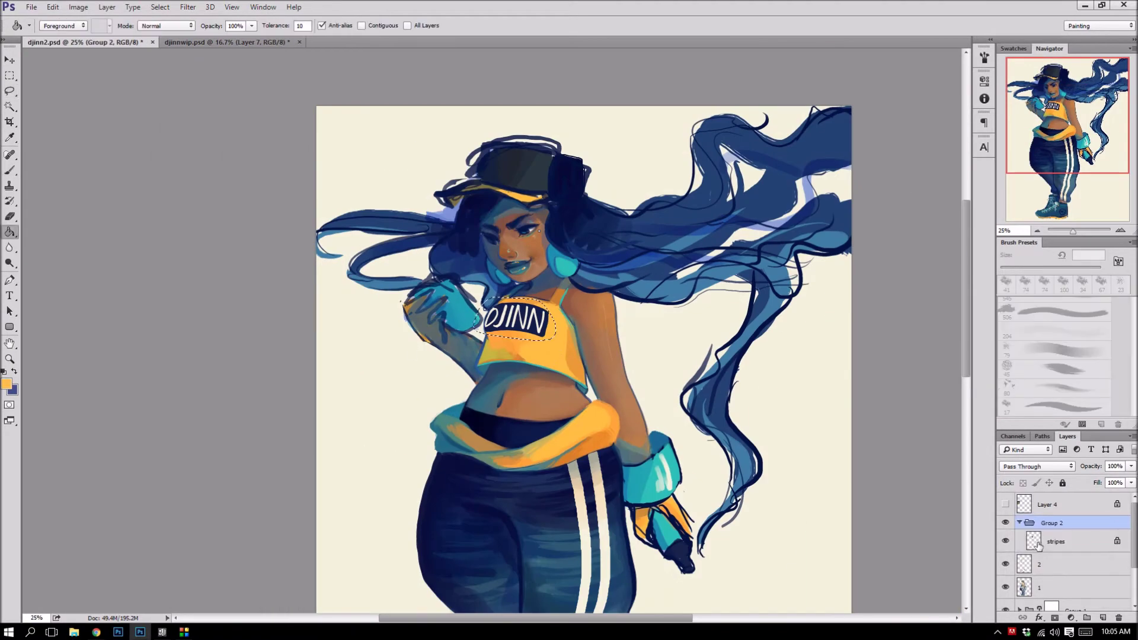
click(1038, 544)
click(507, 342)
- Erase stray edges around the DJINN lettering on the crop top
key(ctrl+plus)
key(ctrl+plus)
key(ctrl+plus)
key(w)
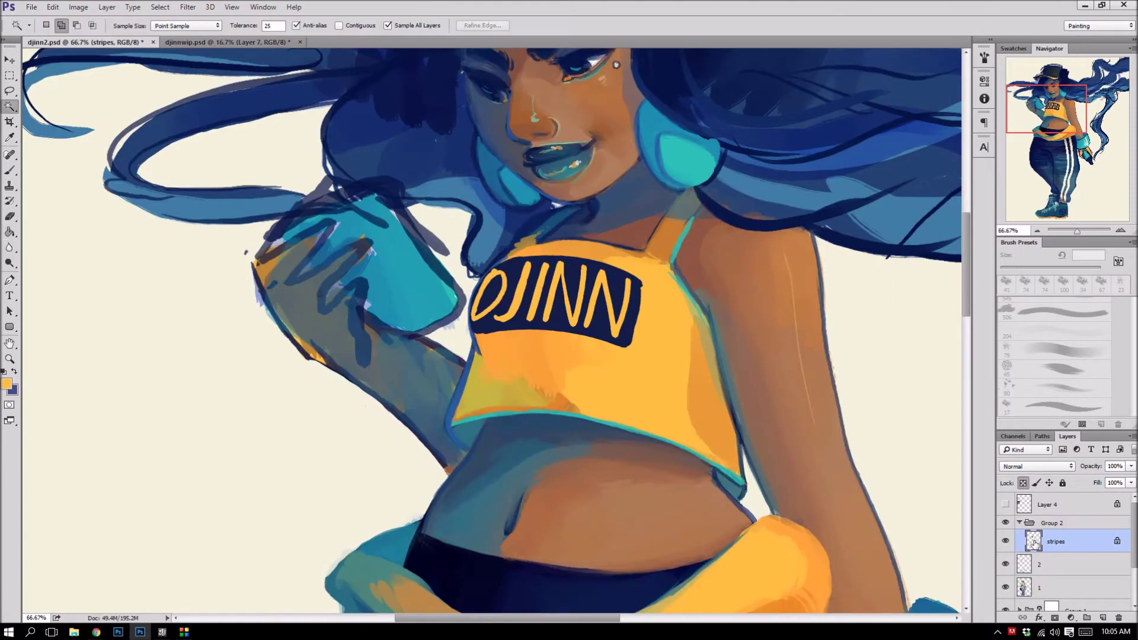
key(ctrl+minus)
key(ctrl+minus)
key(ctrl+minus)
key(ctrl+plus)
key(ctrl+plus)
drag(1031, 148, 1019, 124)
key(e)
key(ctrl+shift+g)
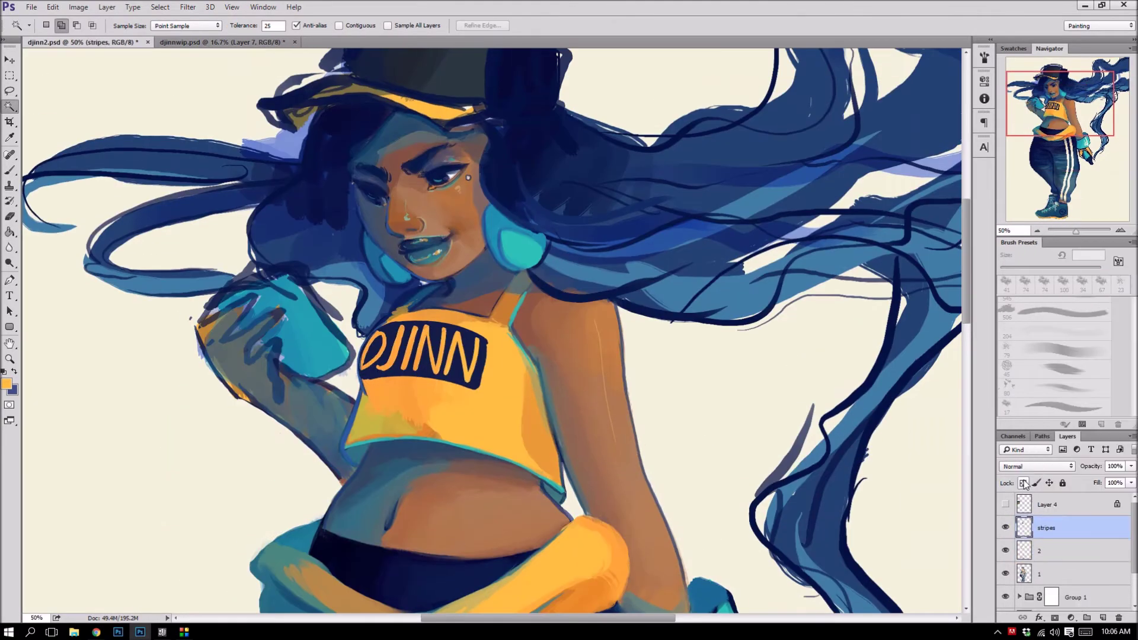
key(ctrl+plus)
key(ctrl+plus)
drag(488, 327, 689, 173)
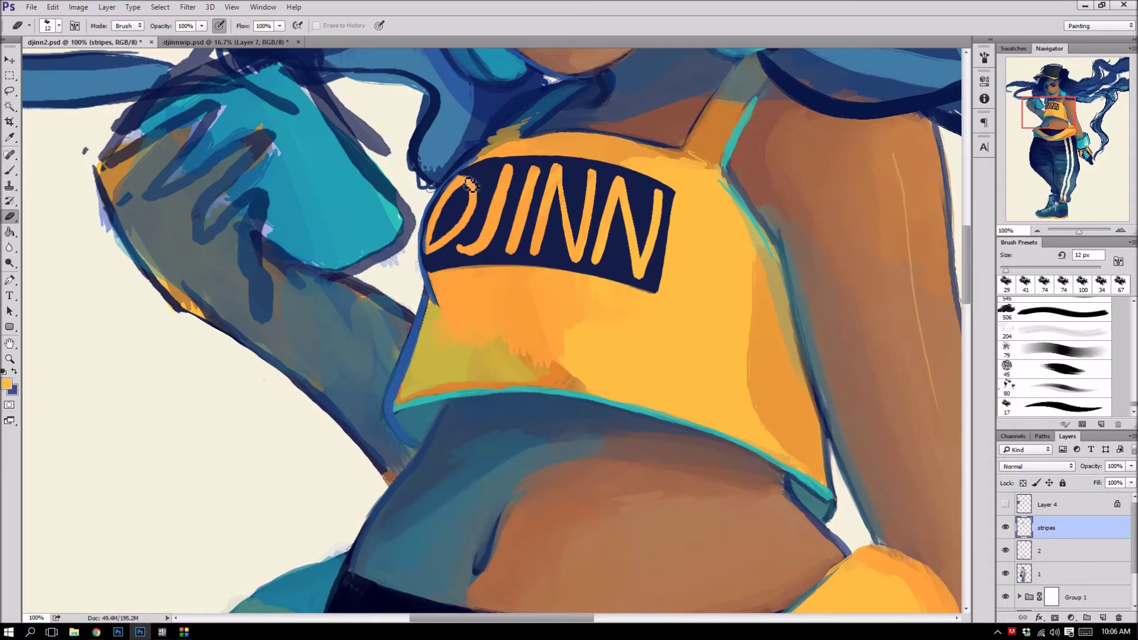
key(ctrl+minus)
key(ctrl+minus)
key(ctrl+minus)
key(ctrl+minus)
key(ctrl+plus)
key(ctrl+plus)
key(ctrl+plus)
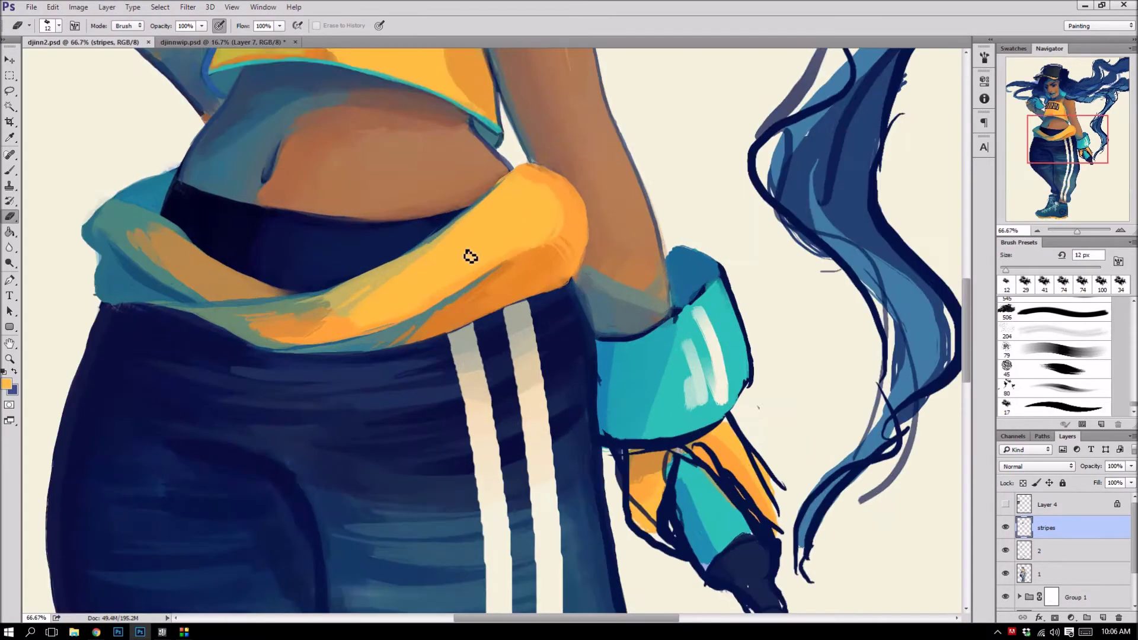
- Select layer 2 with the Brush and review the figure from sneaker to waist
scroll(470, 254, down, 10)
key(alt+bracketleft)
key(b)
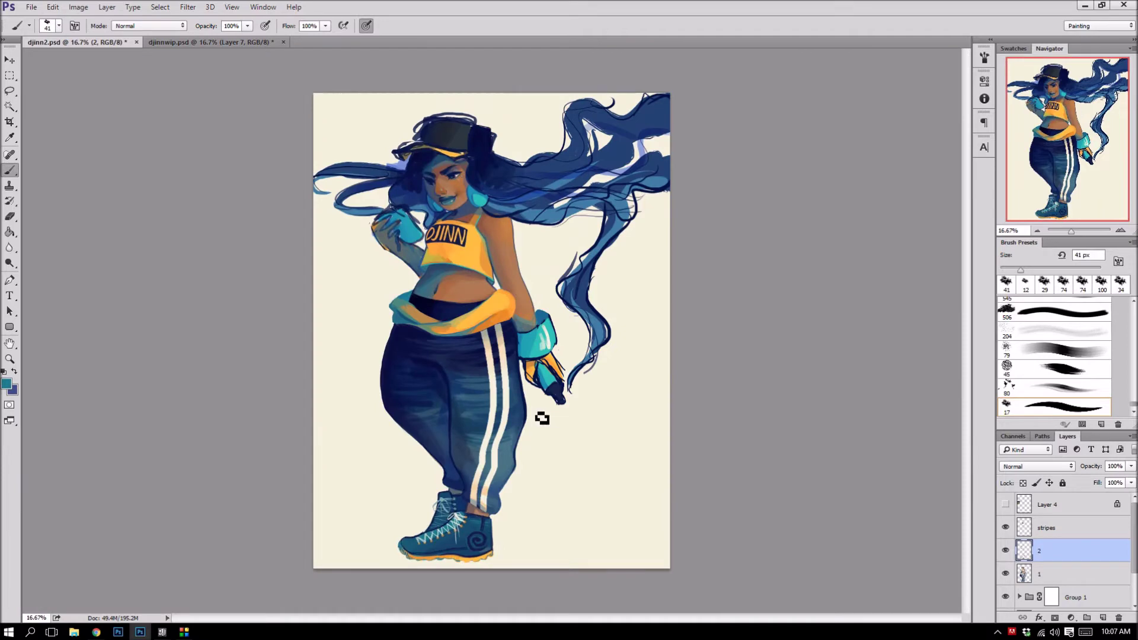
mouse_move(535, 410)
mouse_down()
mouse_move(536, 332)
mouse_move(451, 534)
mouse_move(480, 537)
mouse_up()
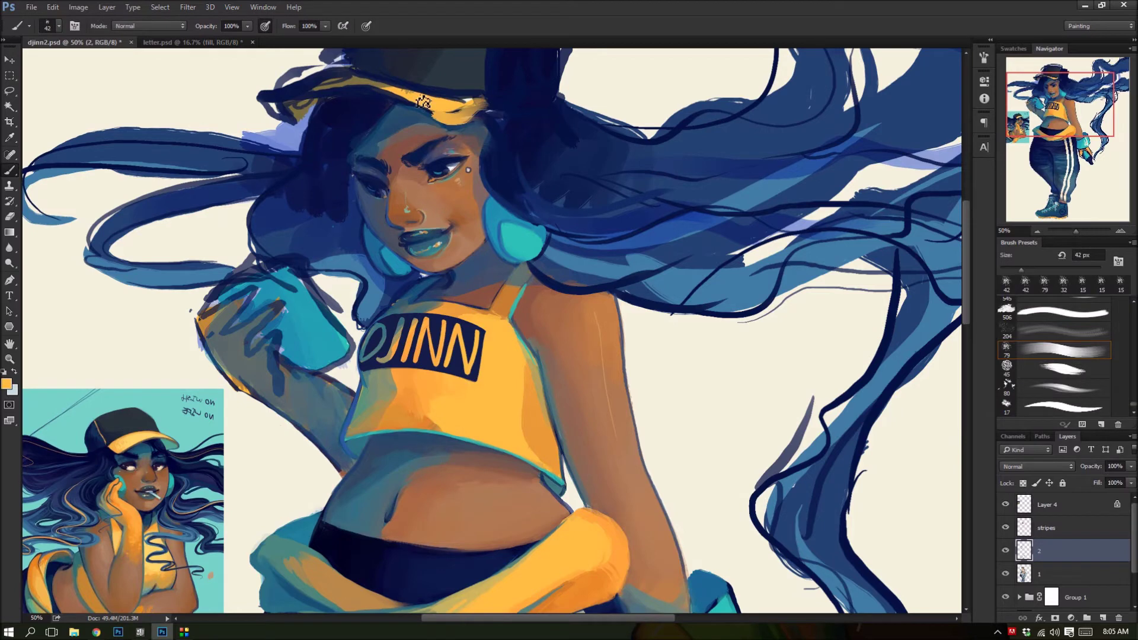
- Paint out the stray dark outlines above the cap in cream and add a line along its right edge
alt+click(361, 156)
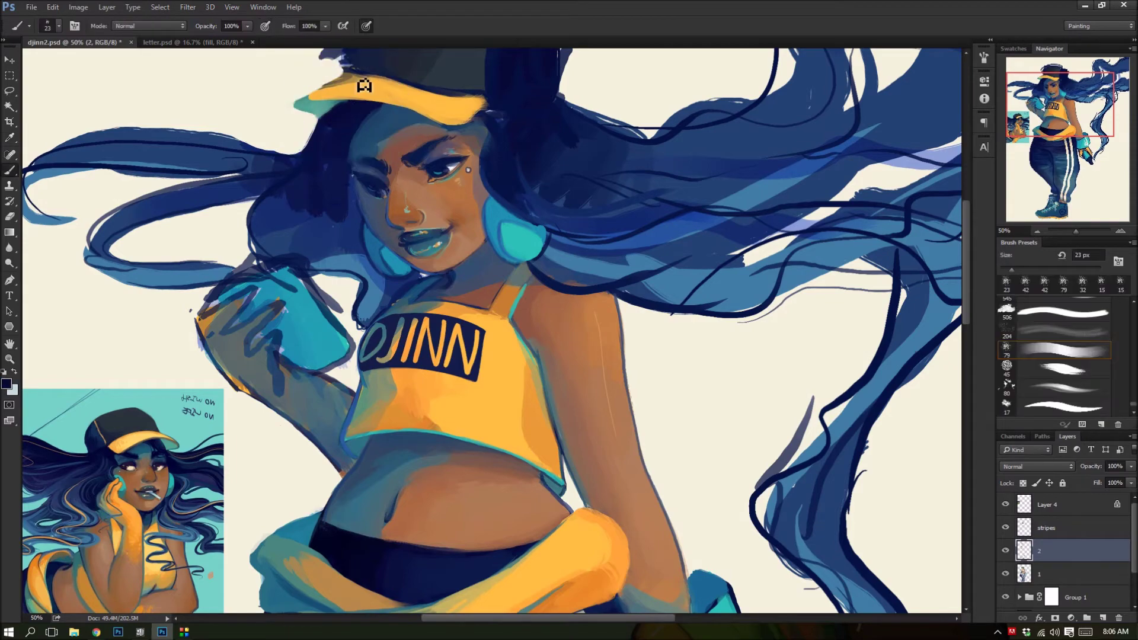
alt+click(267, 141)
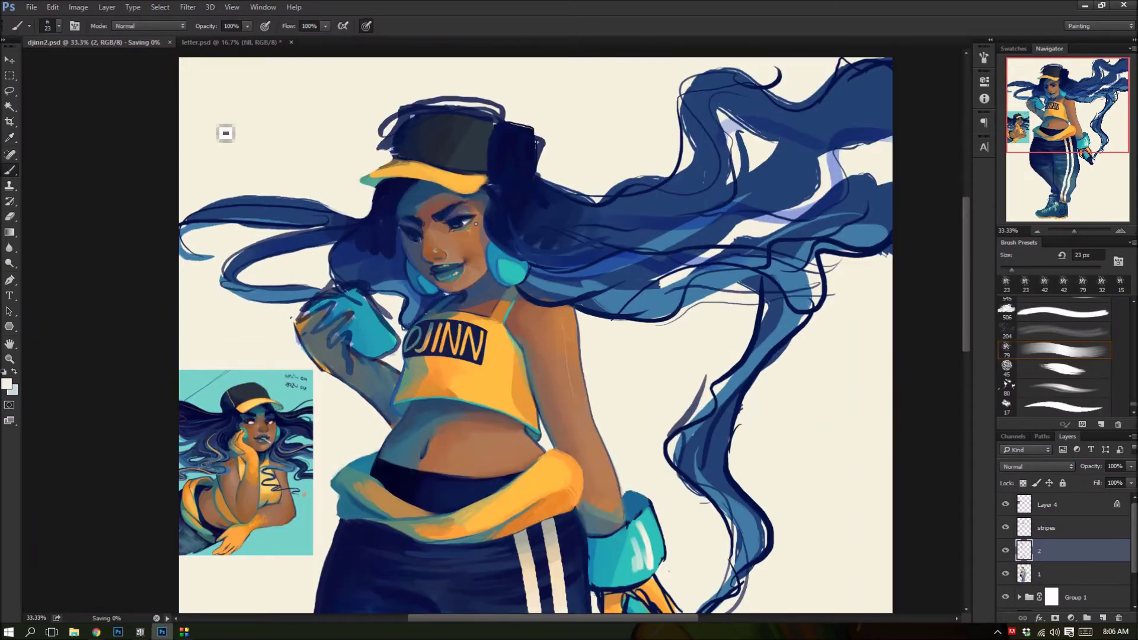
alt+click(555, 170)
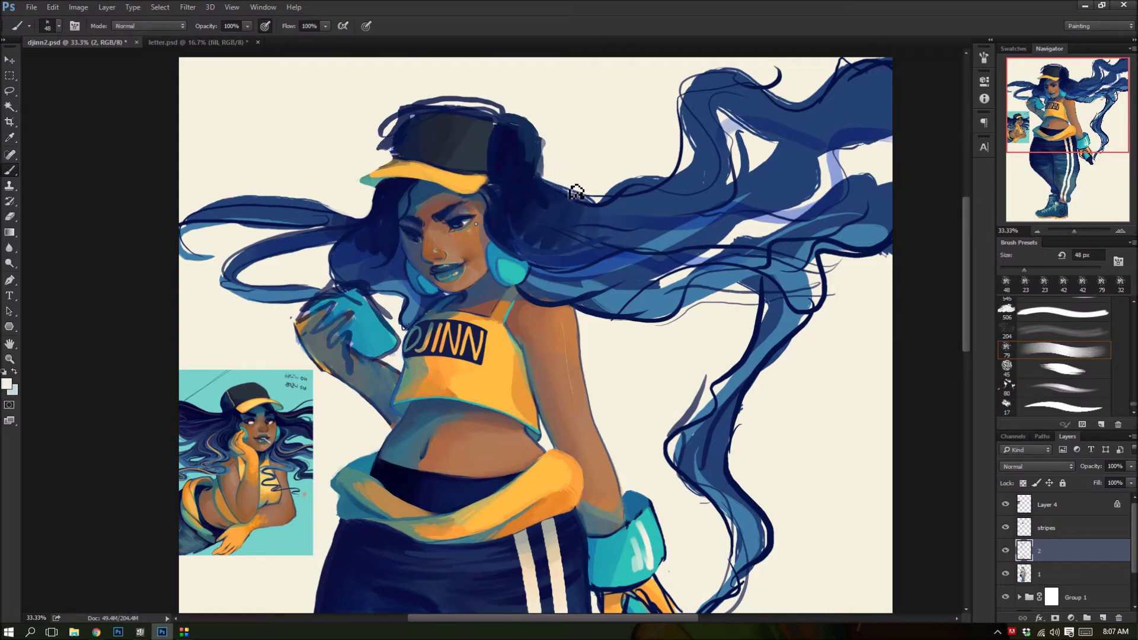
drag(464, 103, 396, 122)
drag(499, 114, 487, 178)
- Touch up beside the cap's right edge, then fill the upper-right hair strands with dark navy
key(alt)
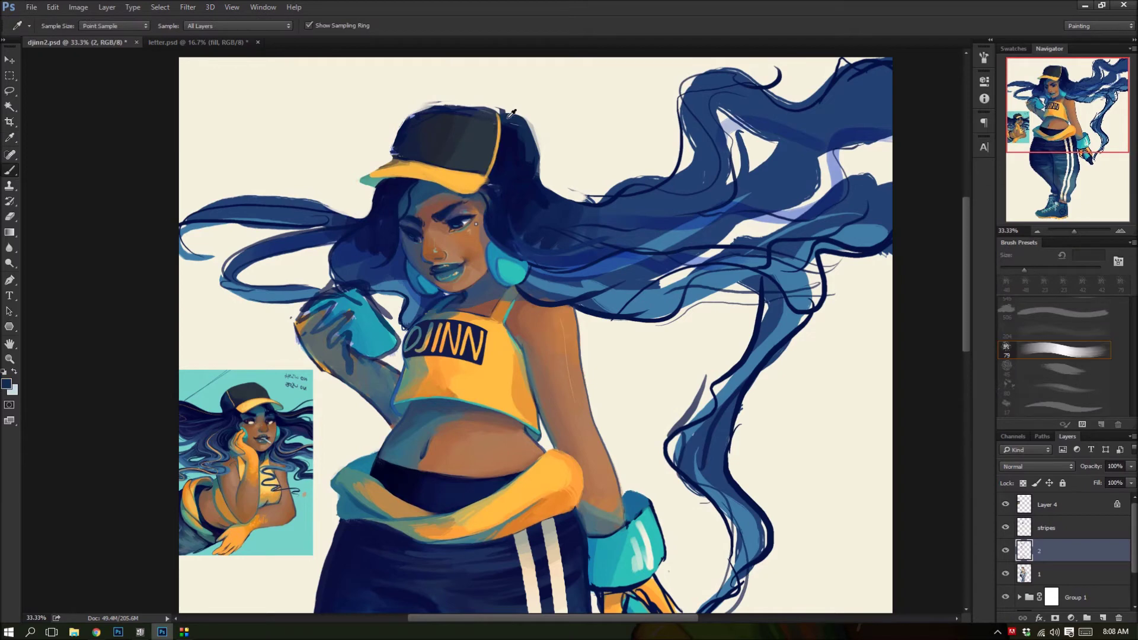
alt+click(487, 214)
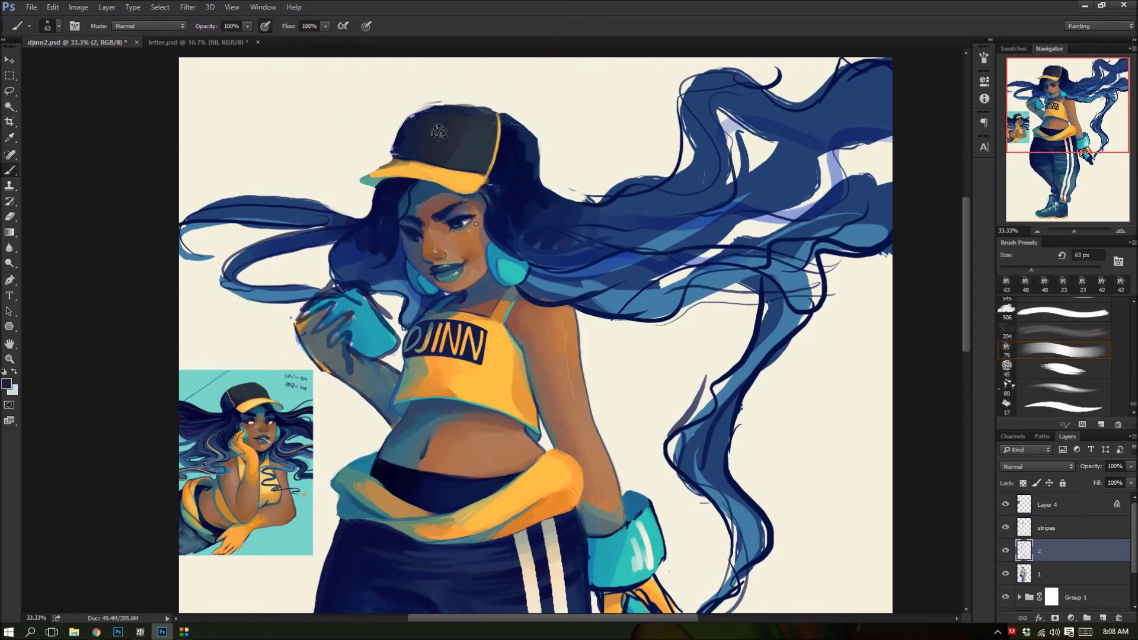
alt+click(380, 128)
drag(525, 129, 522, 162)
alt+click(507, 185)
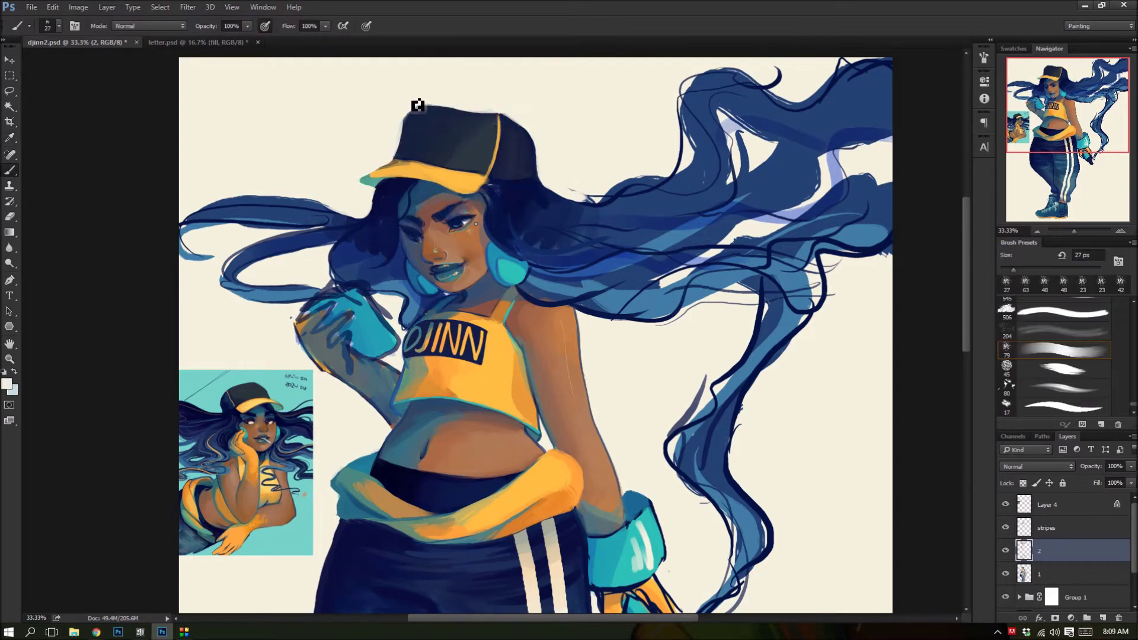
alt+click(522, 137)
drag(563, 190, 861, 69)
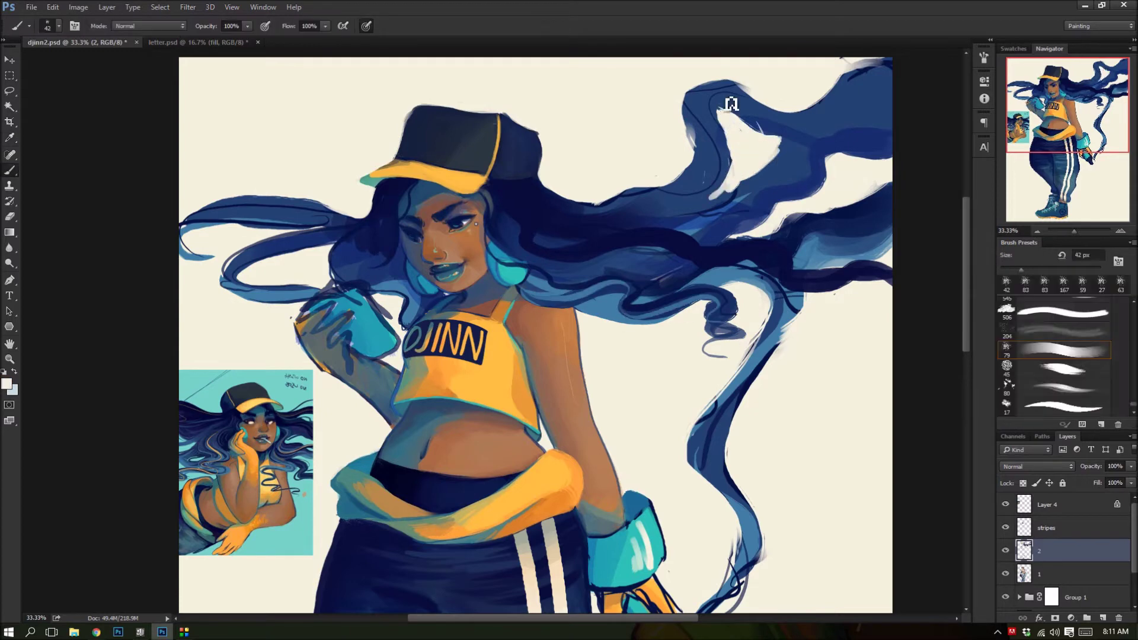
- Outline the upper hair in dark blue, save, and add lighter blue to the right-side strands
drag(622, 207, 820, 109)
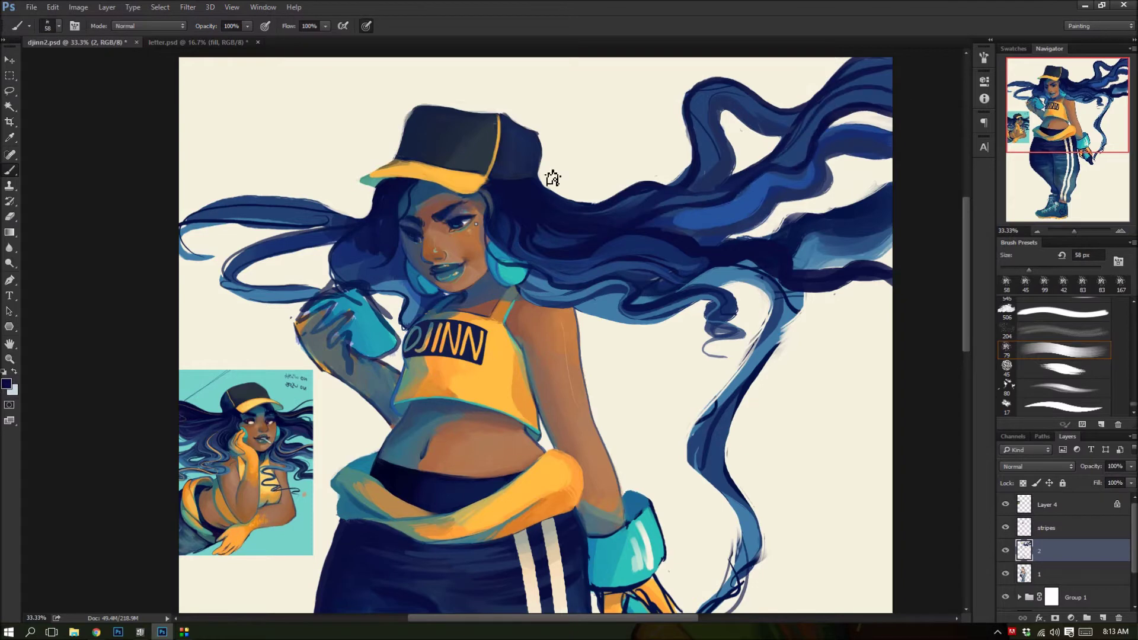
key(ctrl+s)
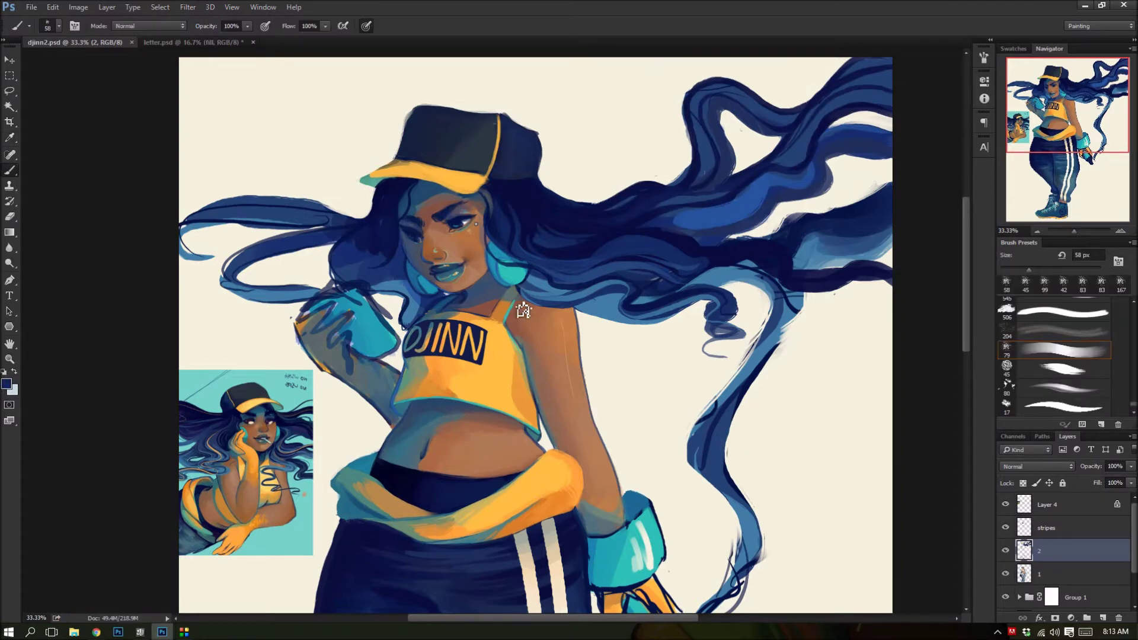
drag(735, 391, 791, 315)
mouse_move(771, 362)
mouse_down()
mouse_move(801, 313)
mouse_move(737, 496)
mouse_up()
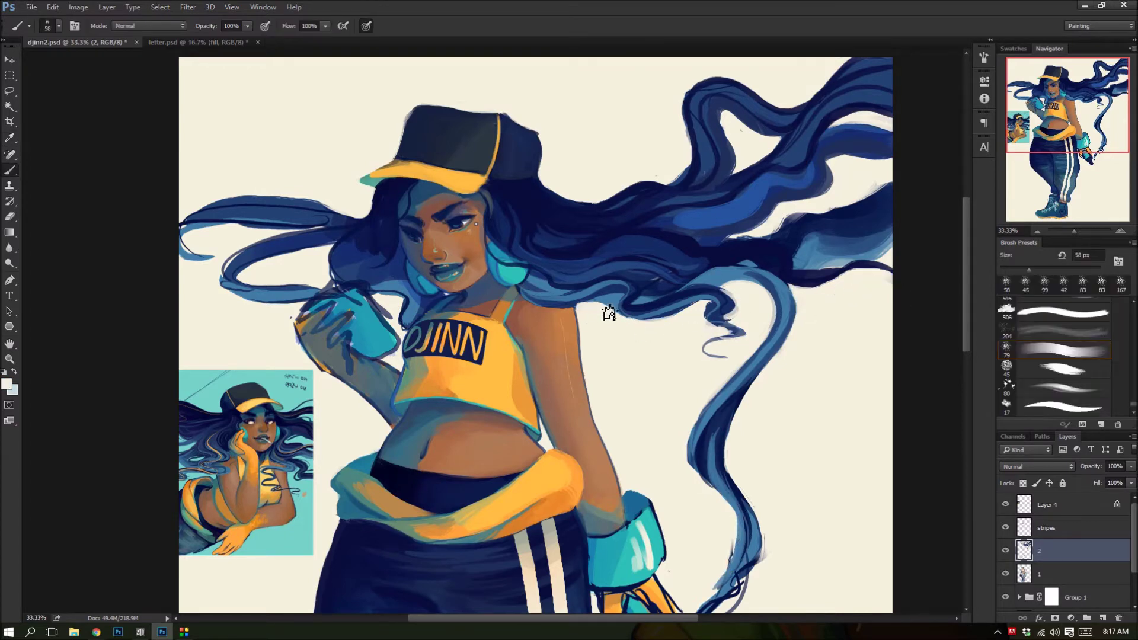
- Paint dark navy strokes across the upper-right hair and save the painting
key(alt)
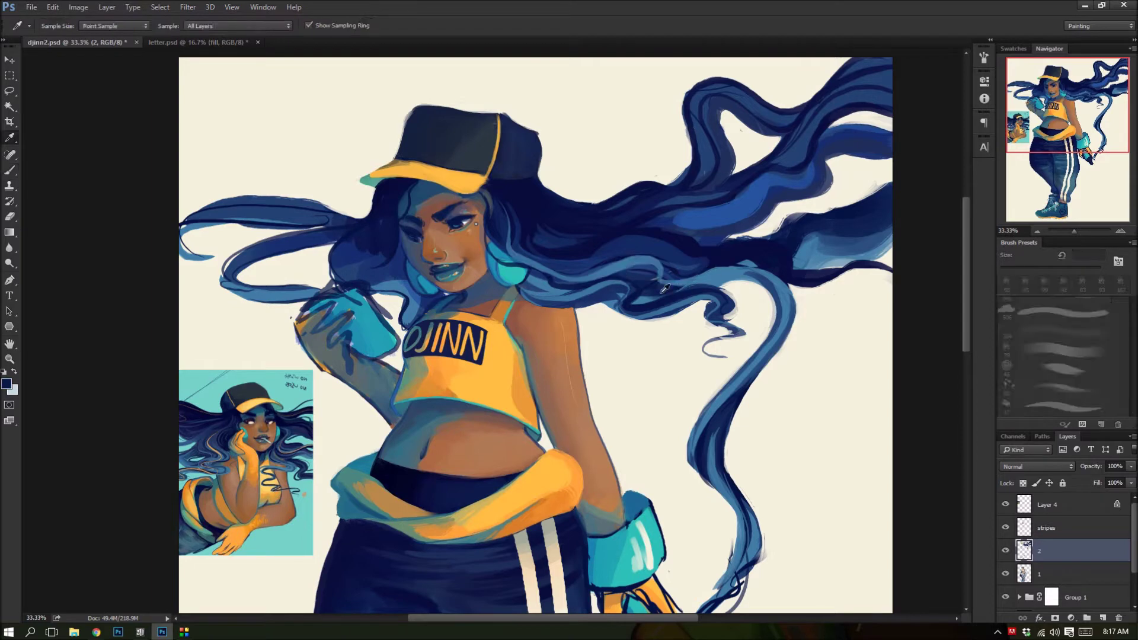
click(854, 204)
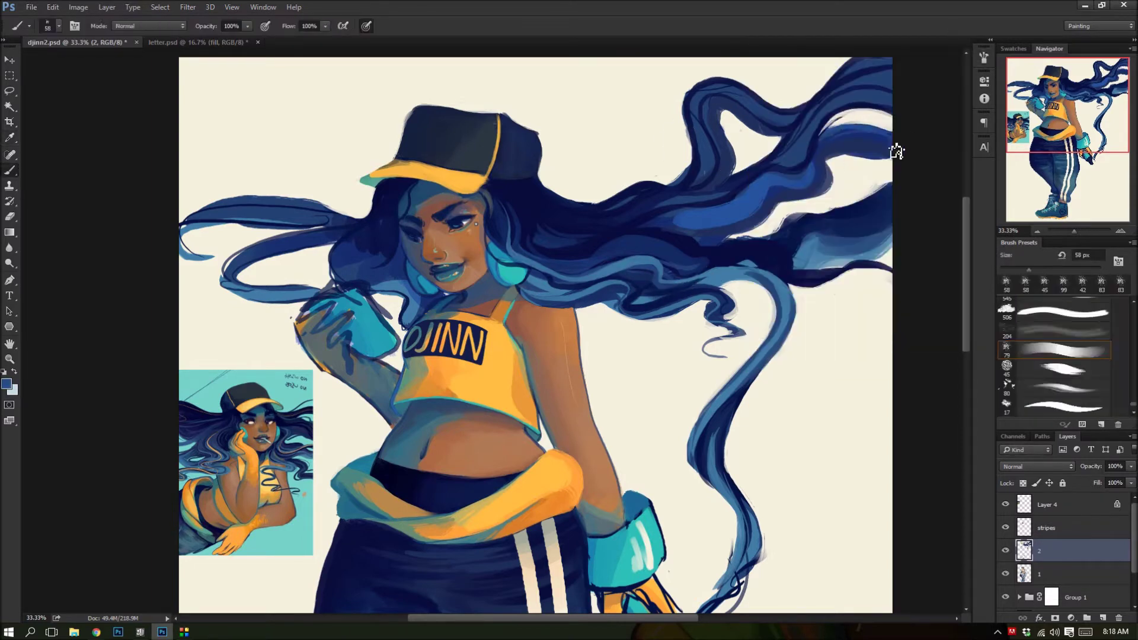
key(alt)
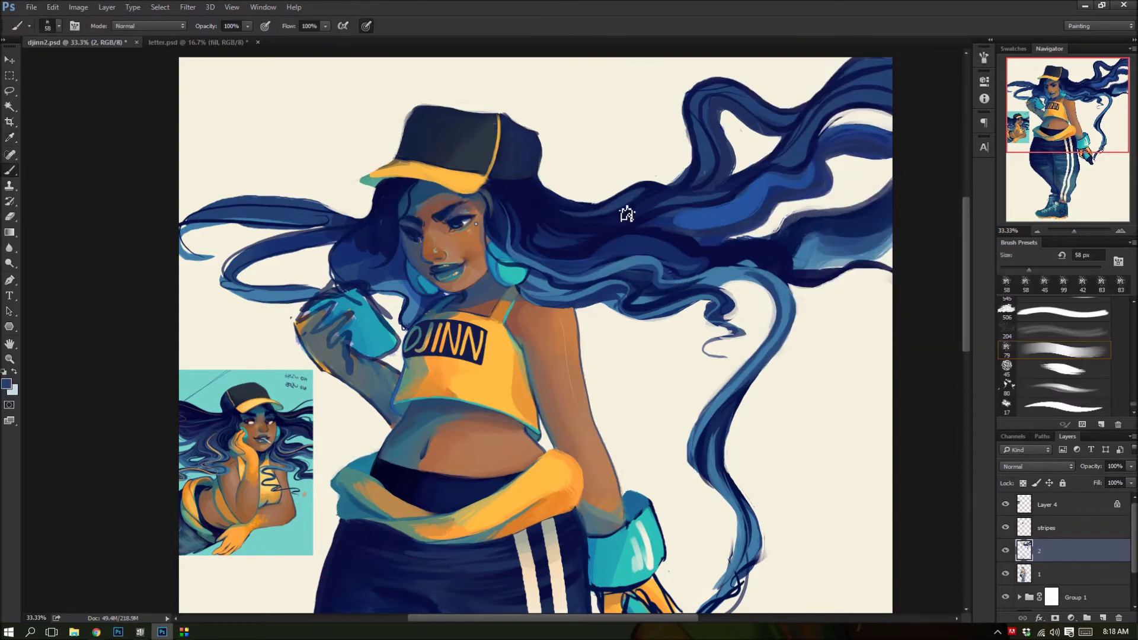
drag(842, 62, 802, 126)
drag(841, 90, 706, 139)
alt+click(681, 168)
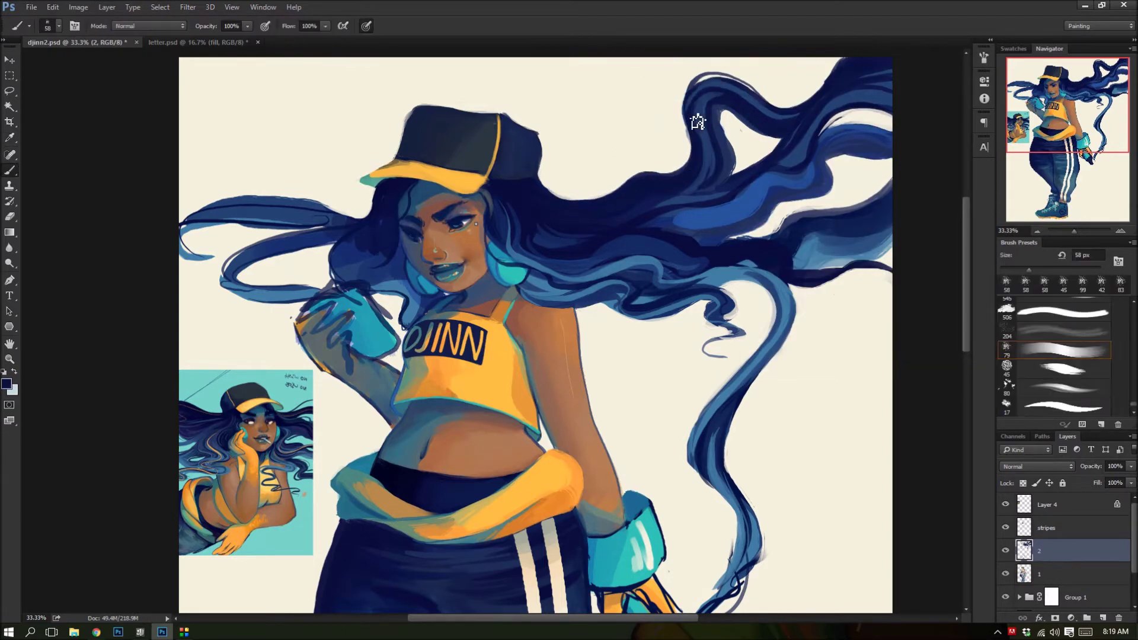
drag(658, 202, 767, 171)
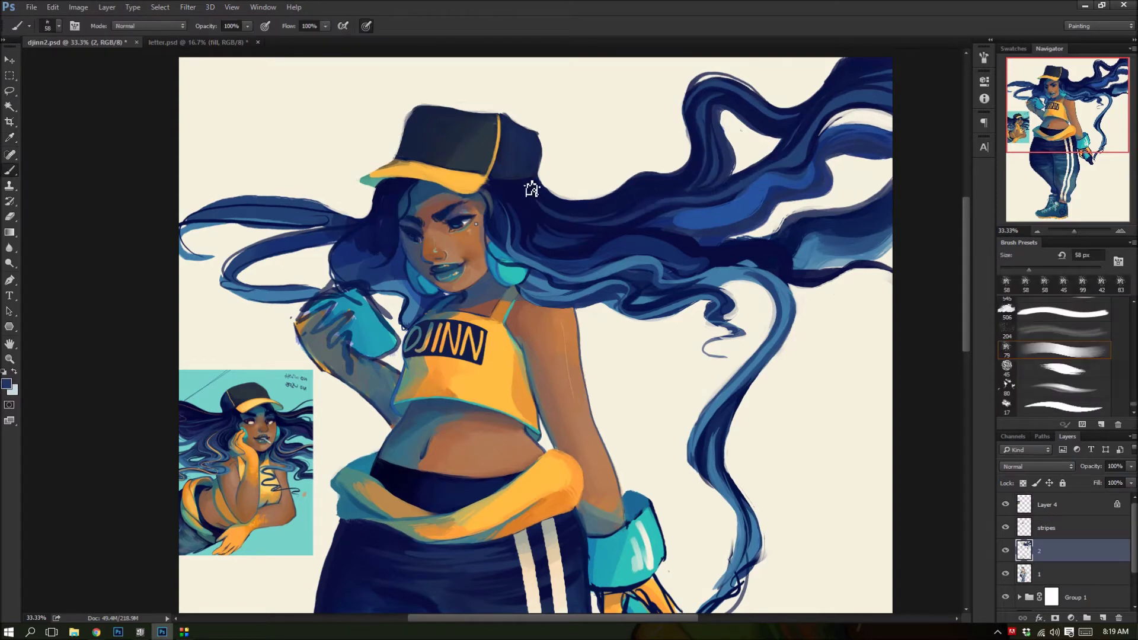
alt+click(828, 131)
key(ctrl+s)
- Trim the right hair edge with cream, enlarge the brush, and zoom in on the waist and hand
alt+click(823, 259)
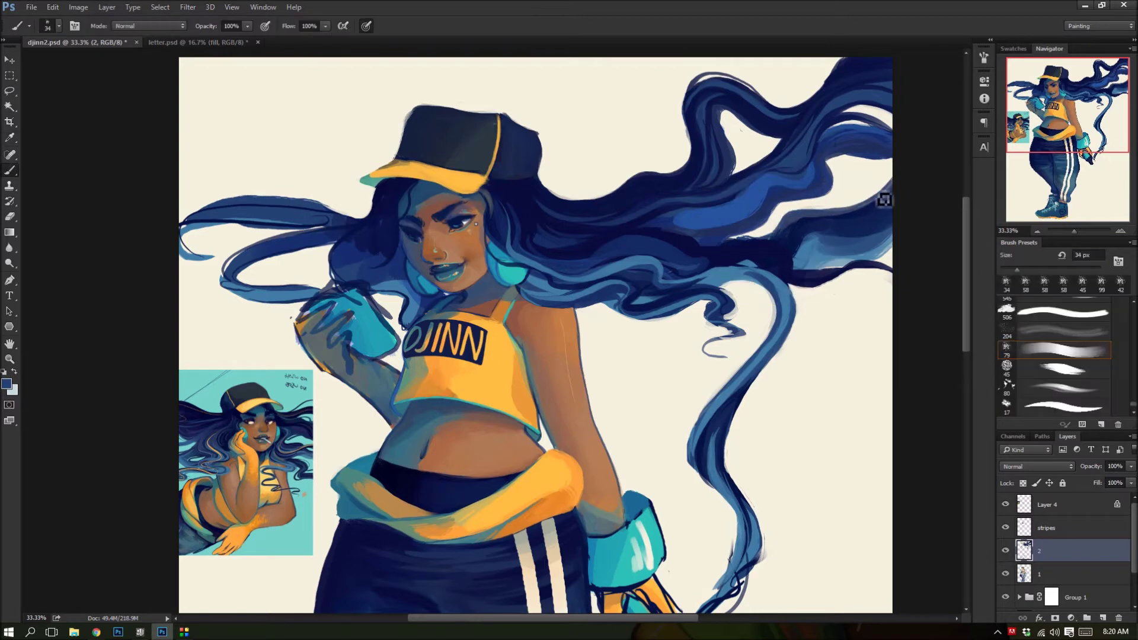
drag(890, 261, 868, 273)
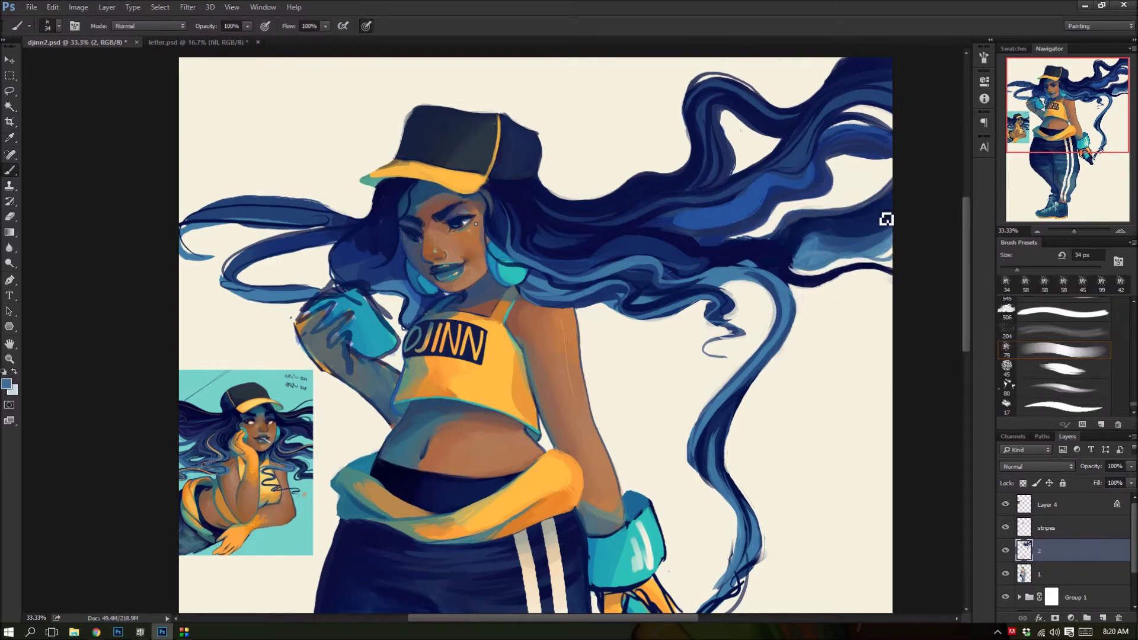
alt+click(810, 248)
key(bracketright)
key(x)
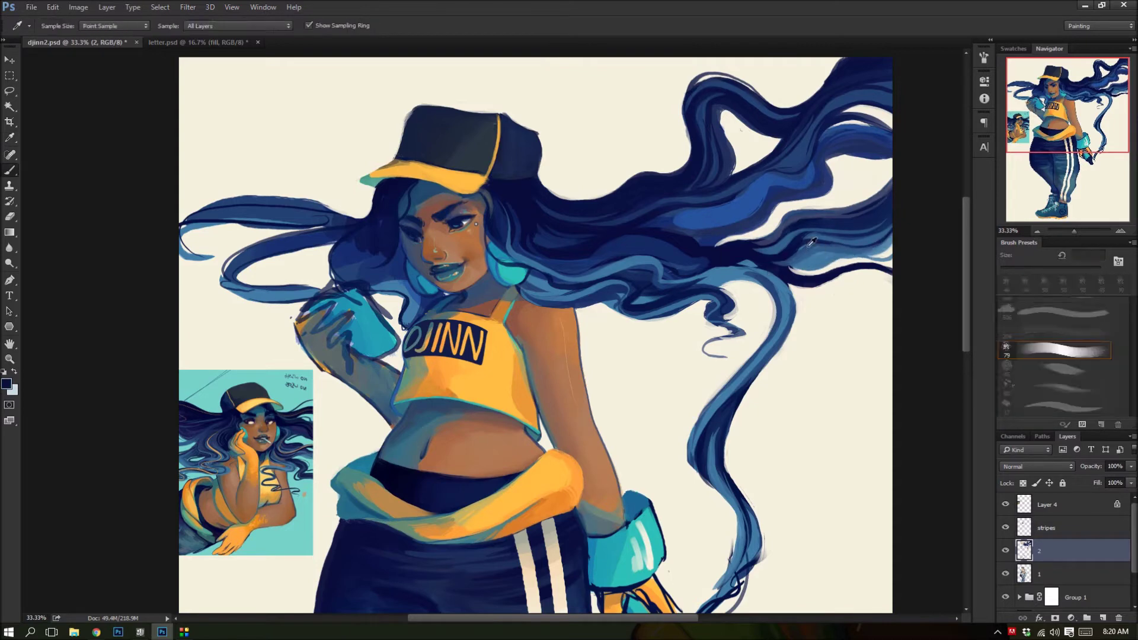
key(x)
key(x)
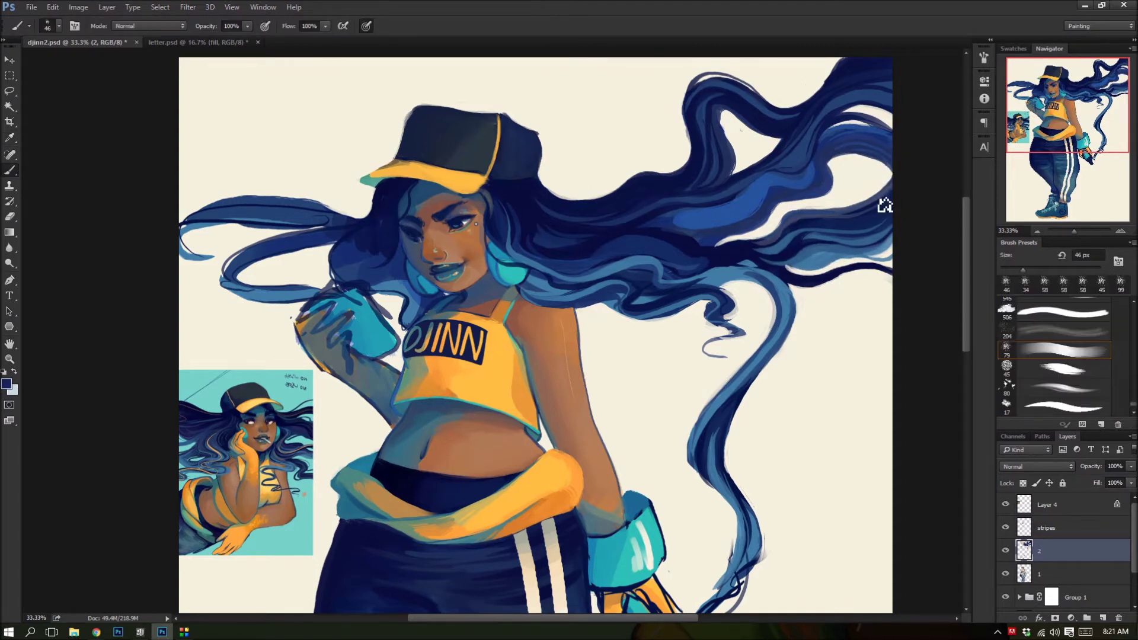
key(ctrl+plus)
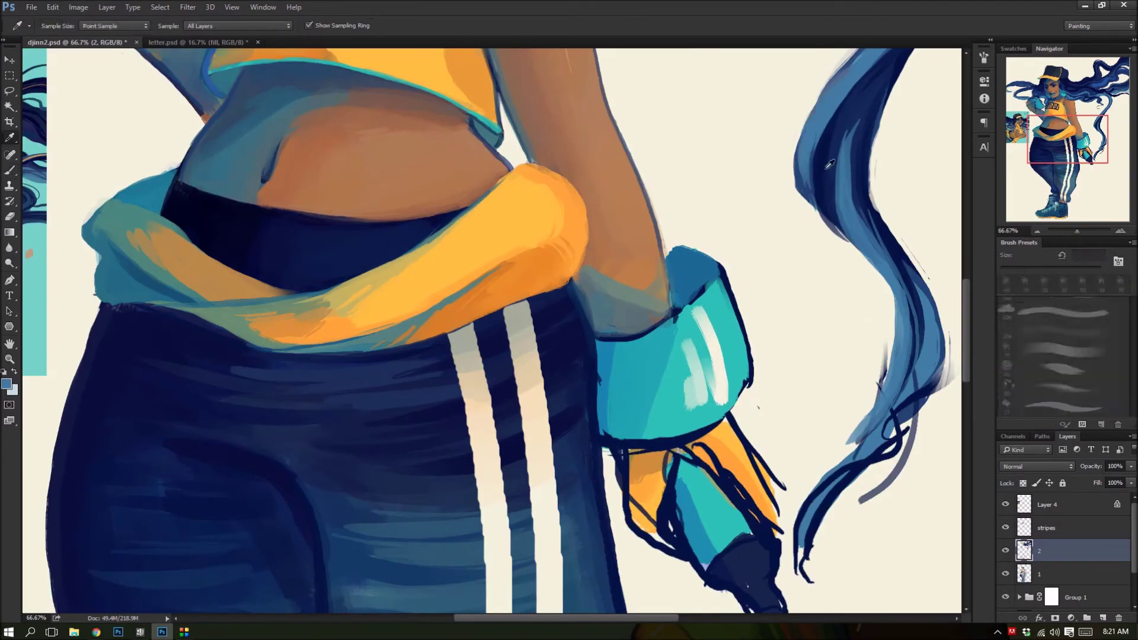
- Outline both edges of the hanging hair strand with a smaller brush in darker navy
scroll(818, 223, right, 5)
key(bracketleft)
key(bracketleft)
key(x)
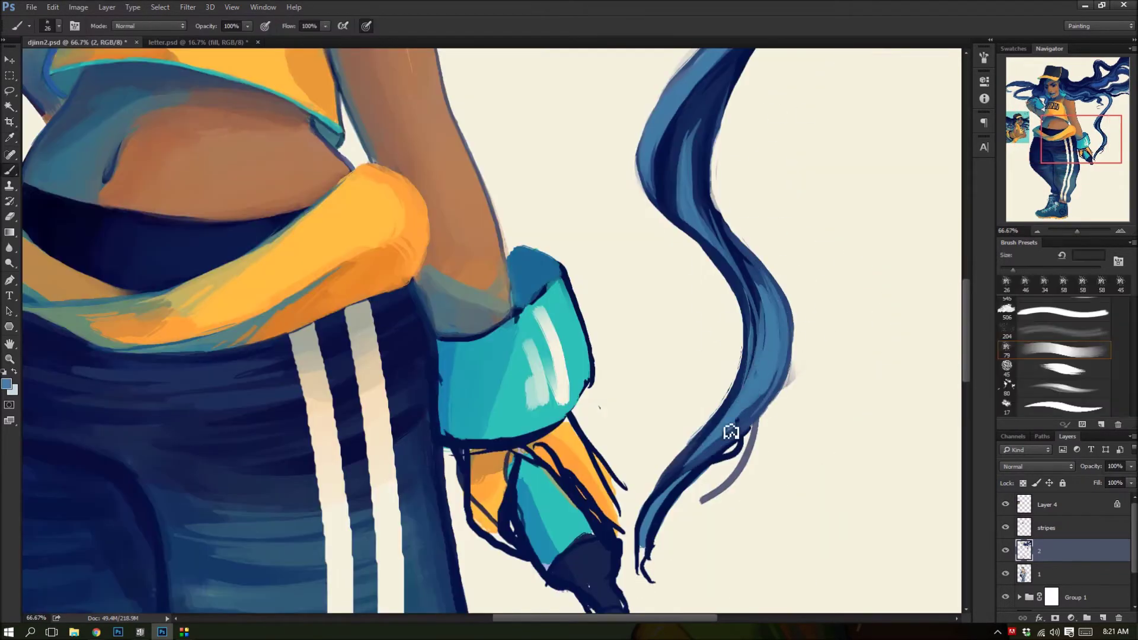
key(ctrl+z)
mouse_move(647, 554)
mouse_down()
mouse_move(813, 361)
mouse_move(708, 201)
mouse_up()
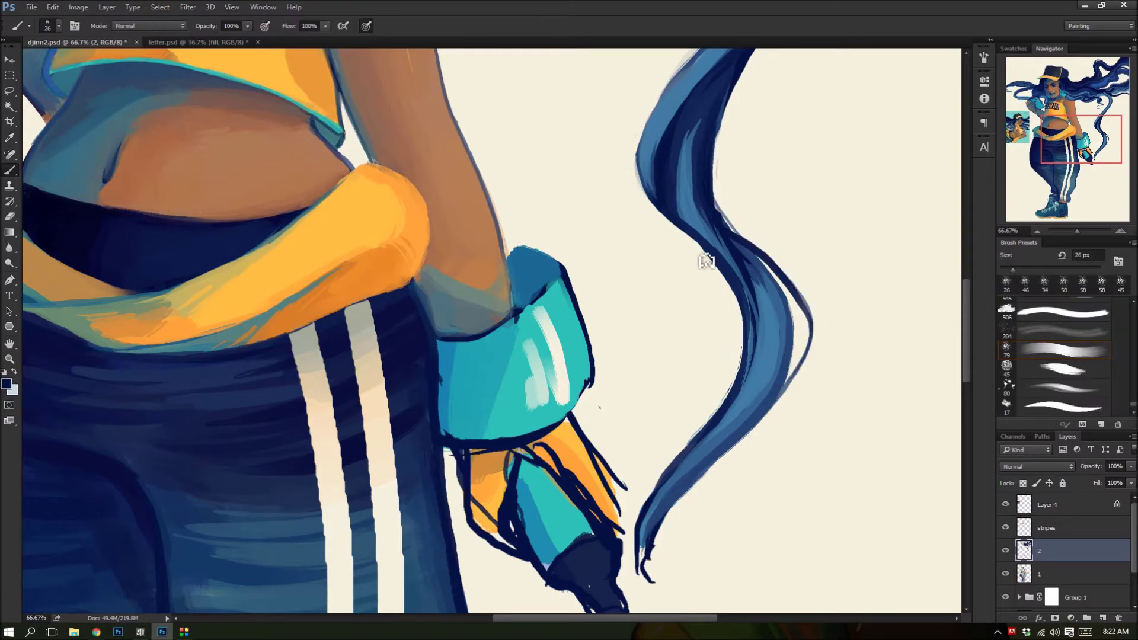
drag(733, 409, 667, 220)
drag(967, 329, 966, 382)
- Sample medium hair blues and paint a dark blue stroke along the hair strand
key(i)
key(b)
alt+click(649, 287)
scroll(788, 216, up, 5)
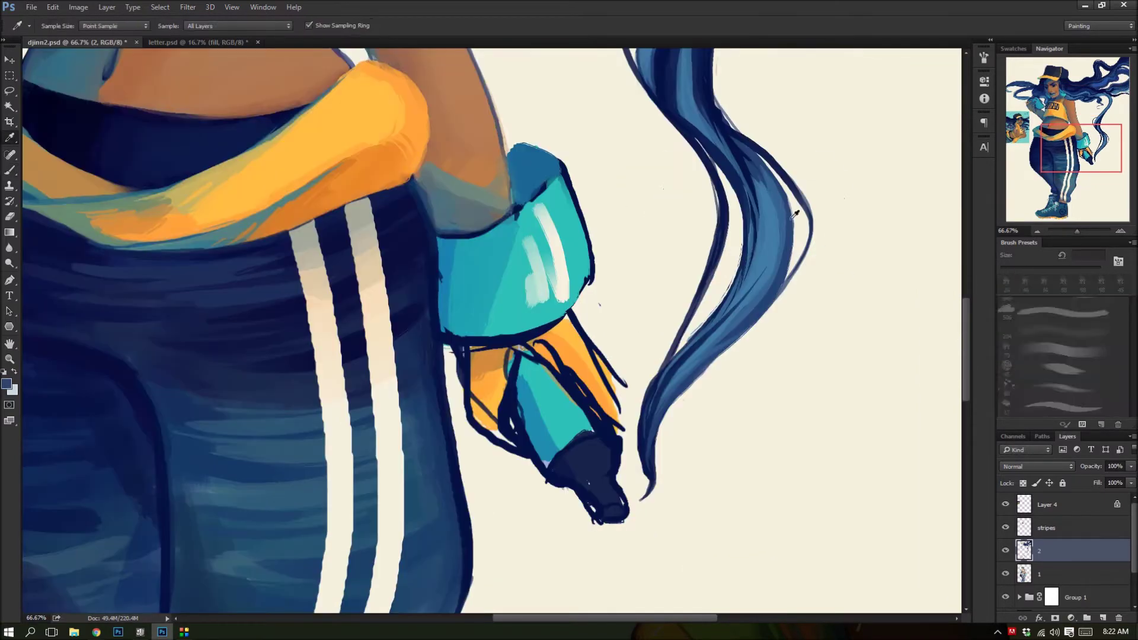
alt+click(745, 192)
scroll(744, 192, up, 10)
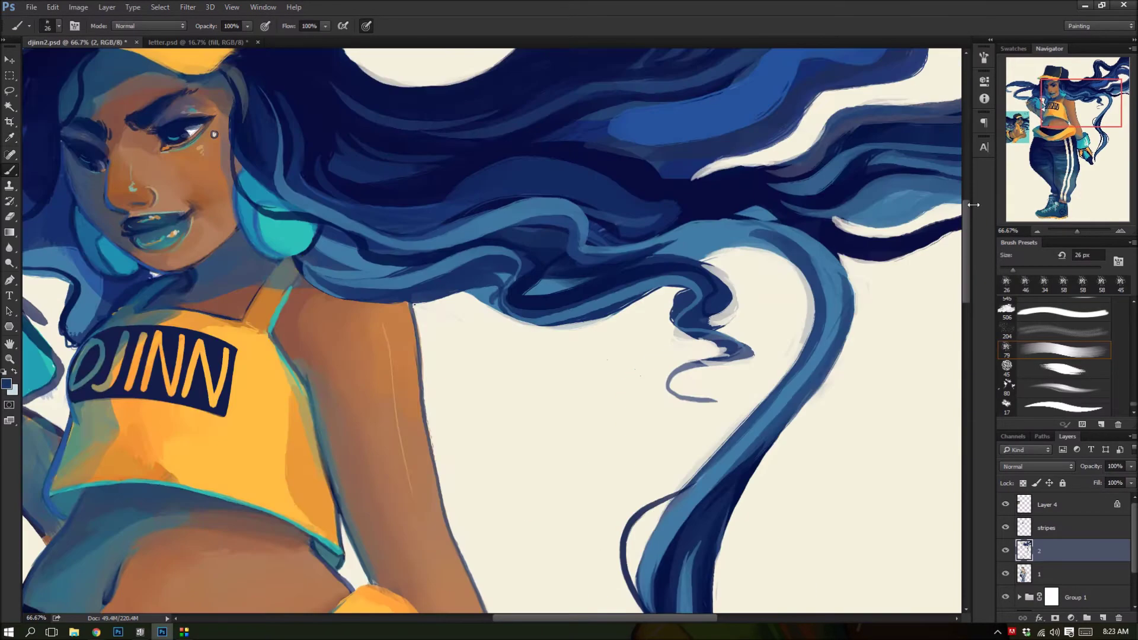
key(i)
key(b)
mouse_move(862, 356)
mouse_down()
mouse_move(771, 444)
mouse_move(816, 249)
mouse_up()
- Darken the bright blue hair band and the middle of the flowing hair with navy
alt+click(817, 268)
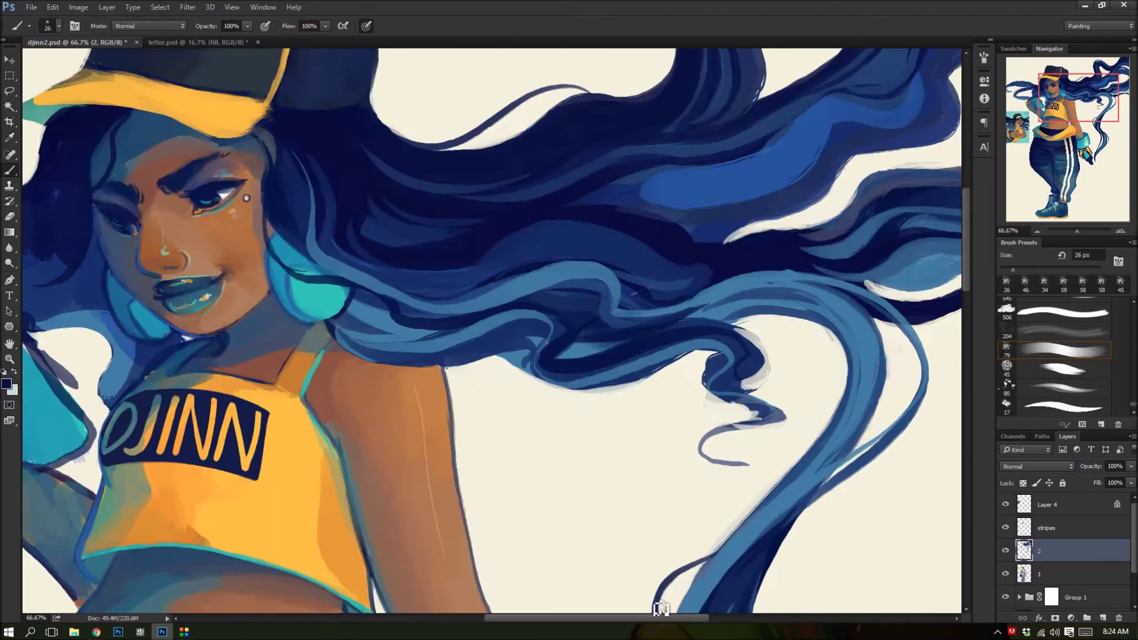
drag(626, 142, 255, 142)
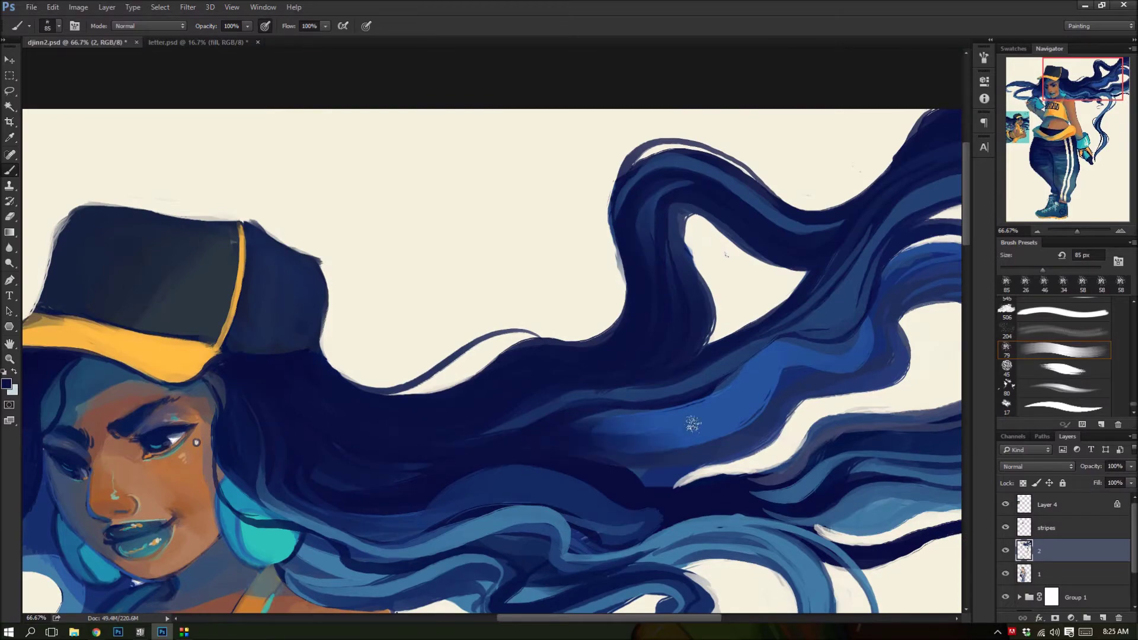
drag(692, 424, 658, 416)
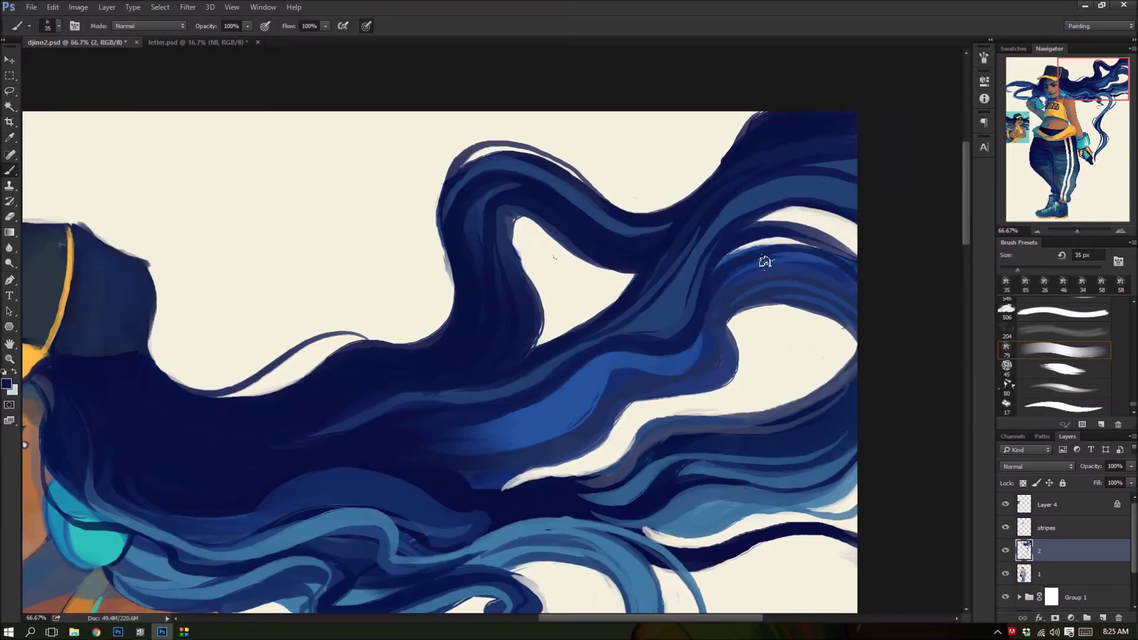
key(i)
click(490, 426)
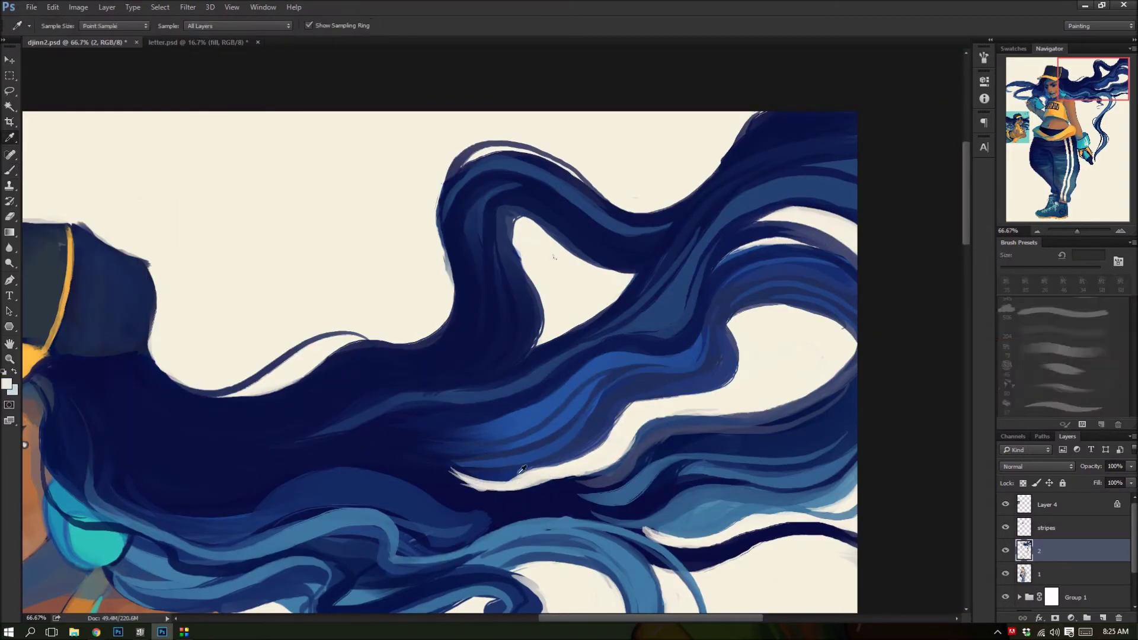
key(b)
drag(716, 292, 451, 445)
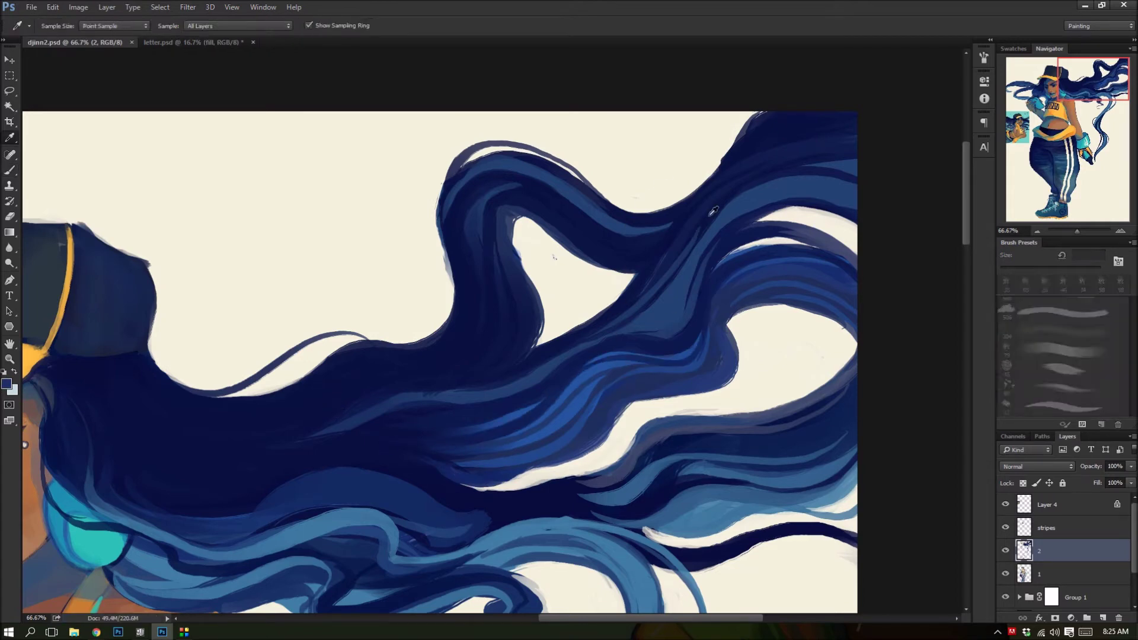
- Add lighter blue to the upper hair and reframe the view on the head and hair
drag(854, 284, 782, 266)
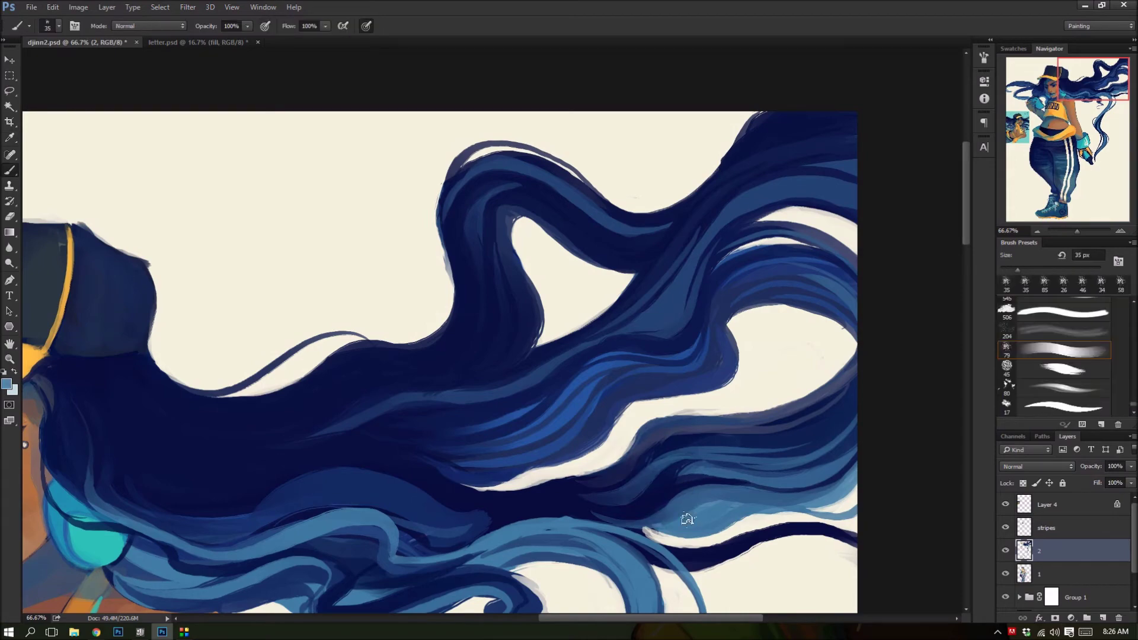
key(ctrl+minus)
key(ctrl+plus)
key(ctrl+plus)
key(ctrl+plus)
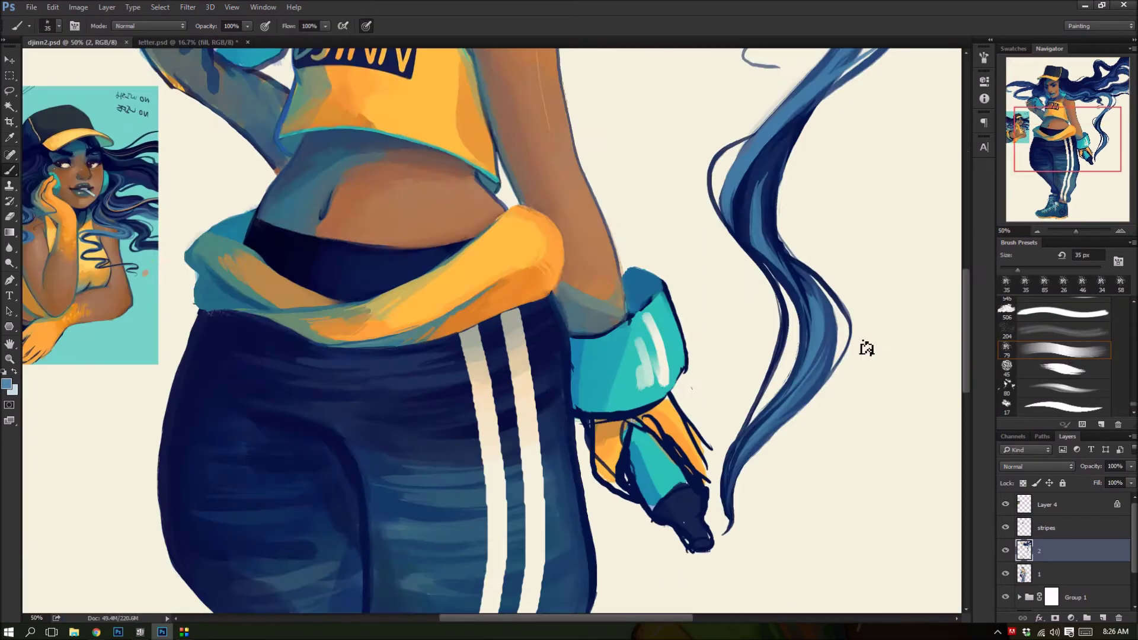
- Sample the hair and cap navy, shrink the brush to 34 px, and pan to the hair
scroll(488, 264, up, 10)
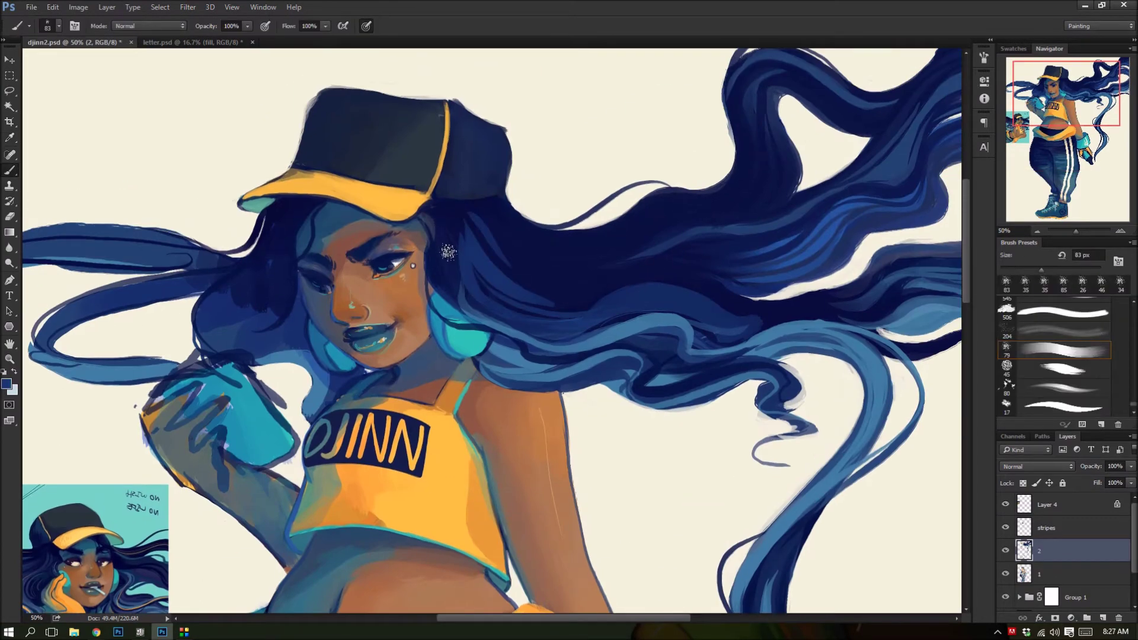
alt+click(480, 252)
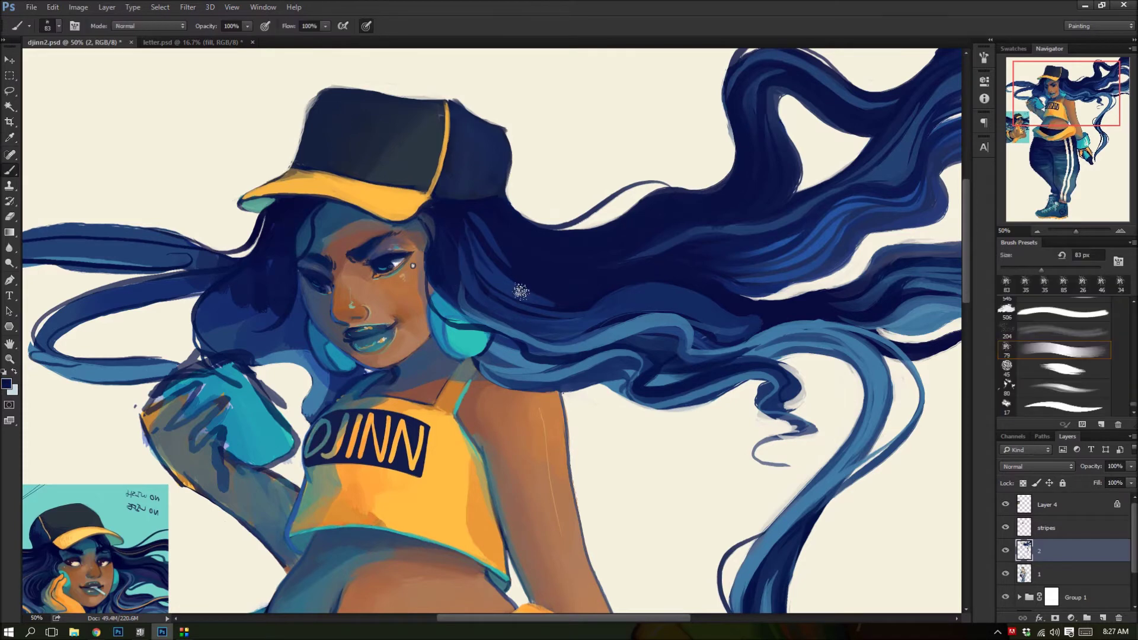
key(bracketleft)
key(bracketleft)
key(bracketleft)
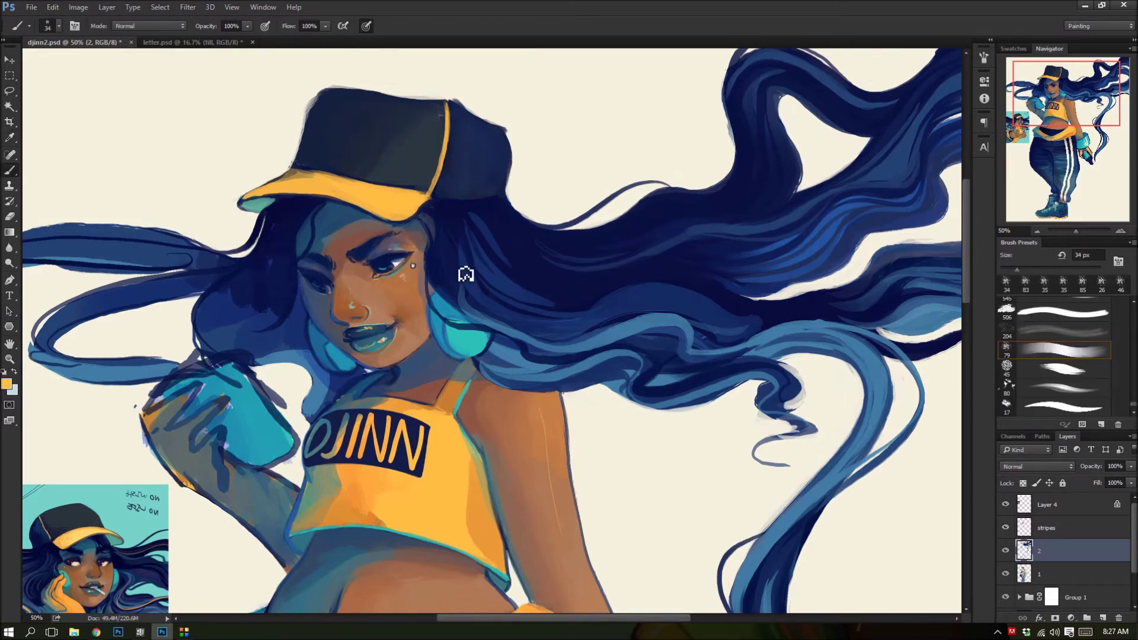
alt+click(401, 168)
key(i)
click(453, 258)
key(b)
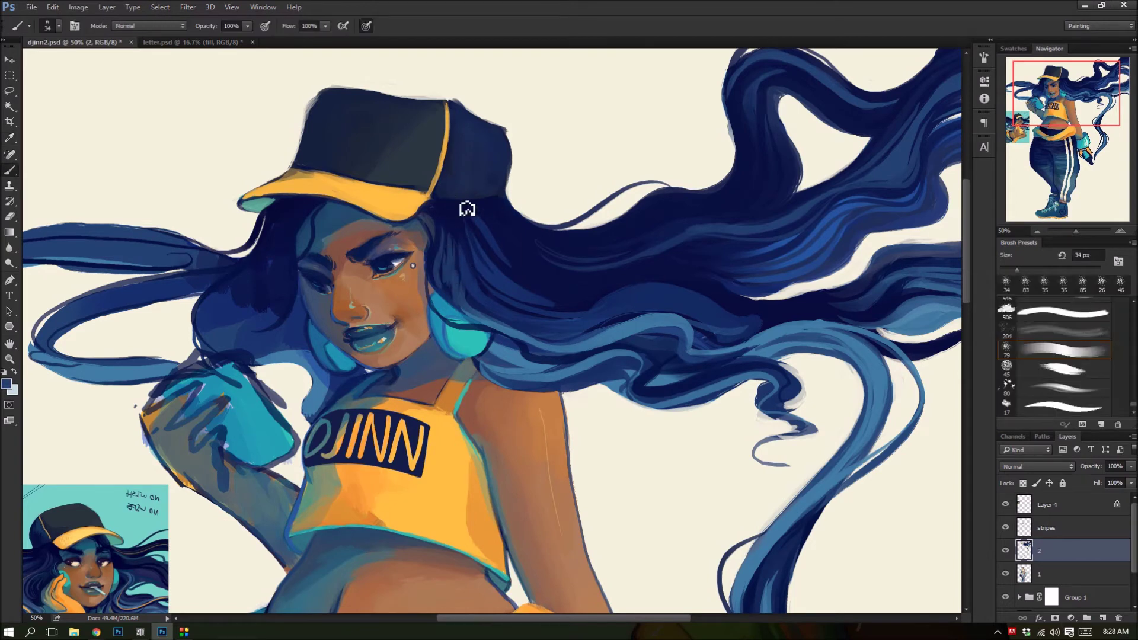
drag(536, 621, 559, 620)
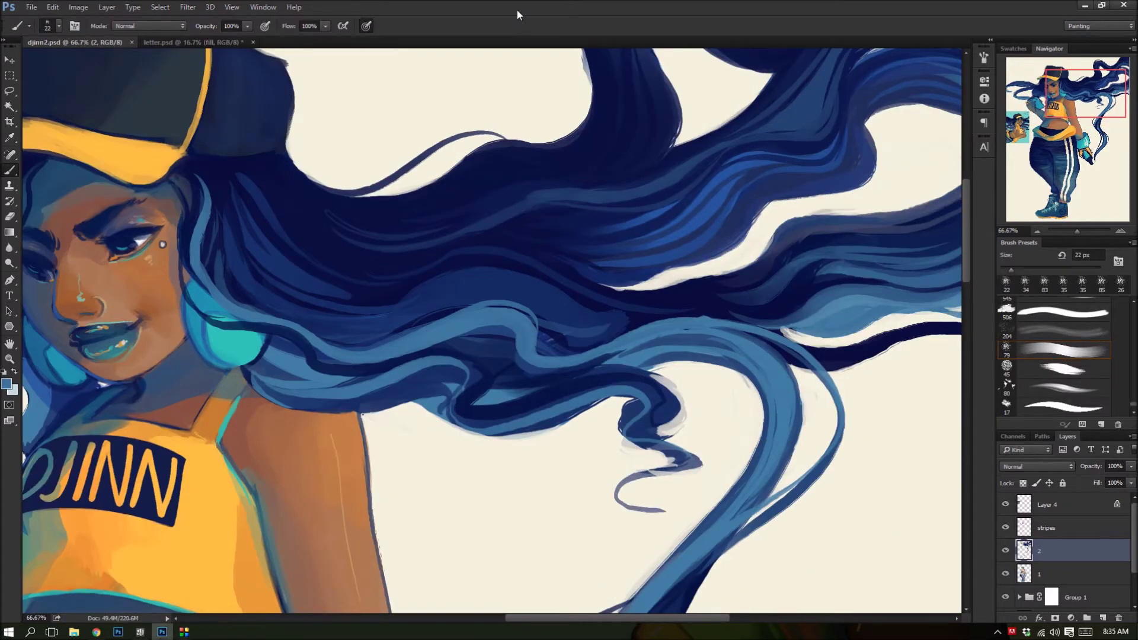
- Refine the flowing hair strokes and darken the lower hair curl in dark blue
drag(338, 345, 437, 304)
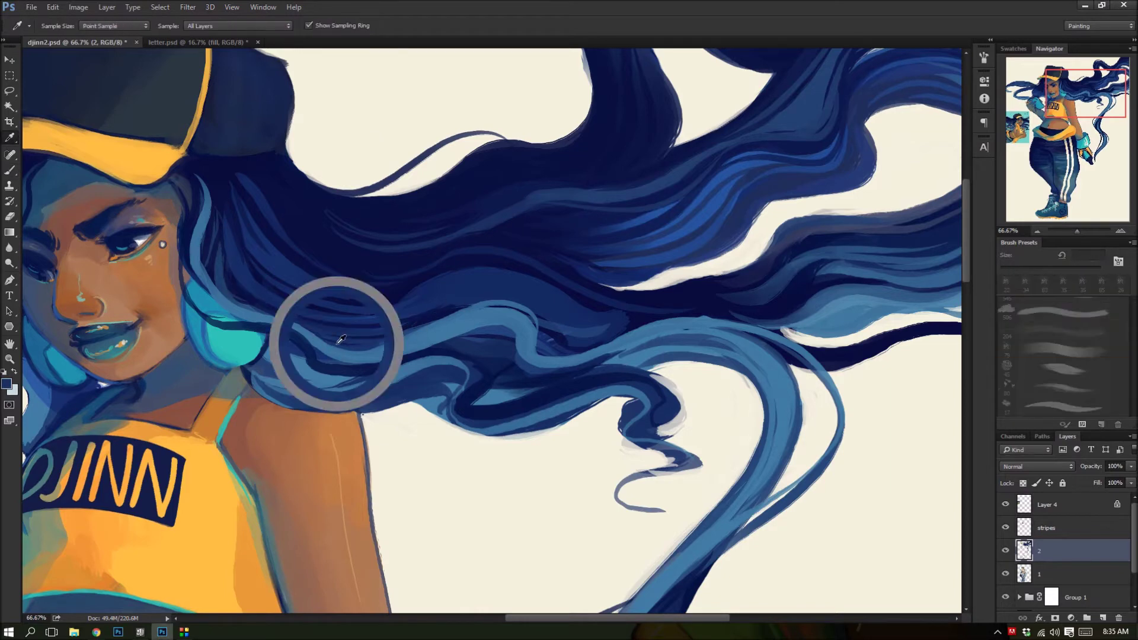
mouse_move(325, 379)
mouse_down()
mouse_move(330, 399)
mouse_move(407, 386)
mouse_move(460, 394)
mouse_move(462, 382)
mouse_move(482, 435)
mouse_up()
alt+click(610, 394)
drag(699, 467, 652, 502)
- Trim the curl's tail and edges with cream, then re-darken the strand and lower curl
alt+click(586, 549)
drag(652, 551, 629, 498)
drag(670, 459, 634, 412)
alt+click(616, 405)
drag(668, 510, 628, 539)
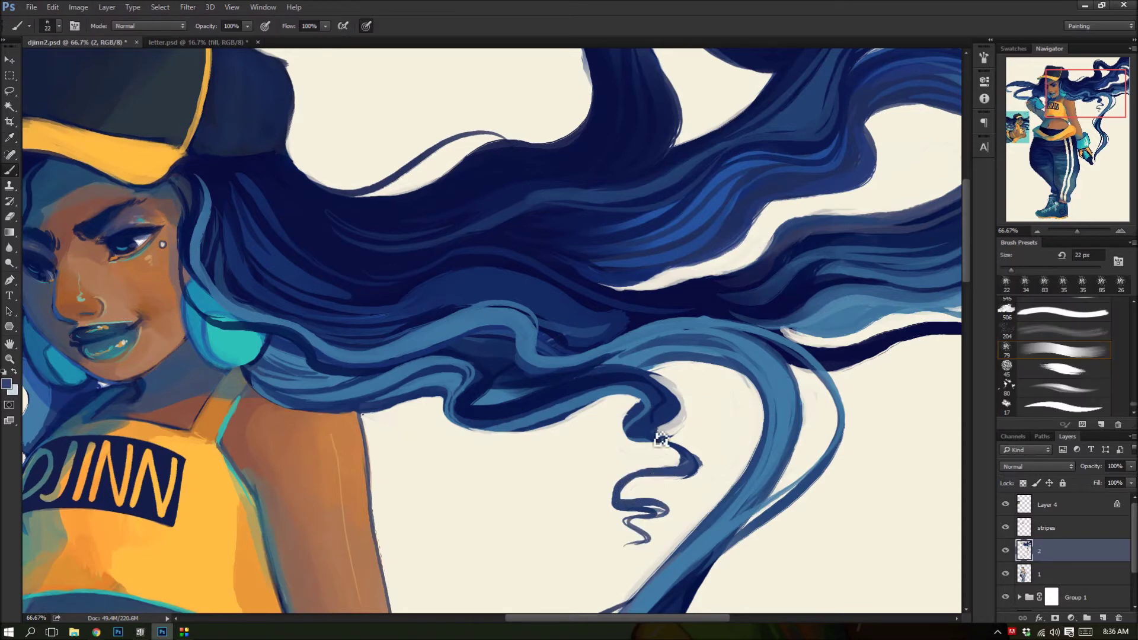
- Sample darker navy hair colours and pan to the right side of the hair
alt+click(556, 346)
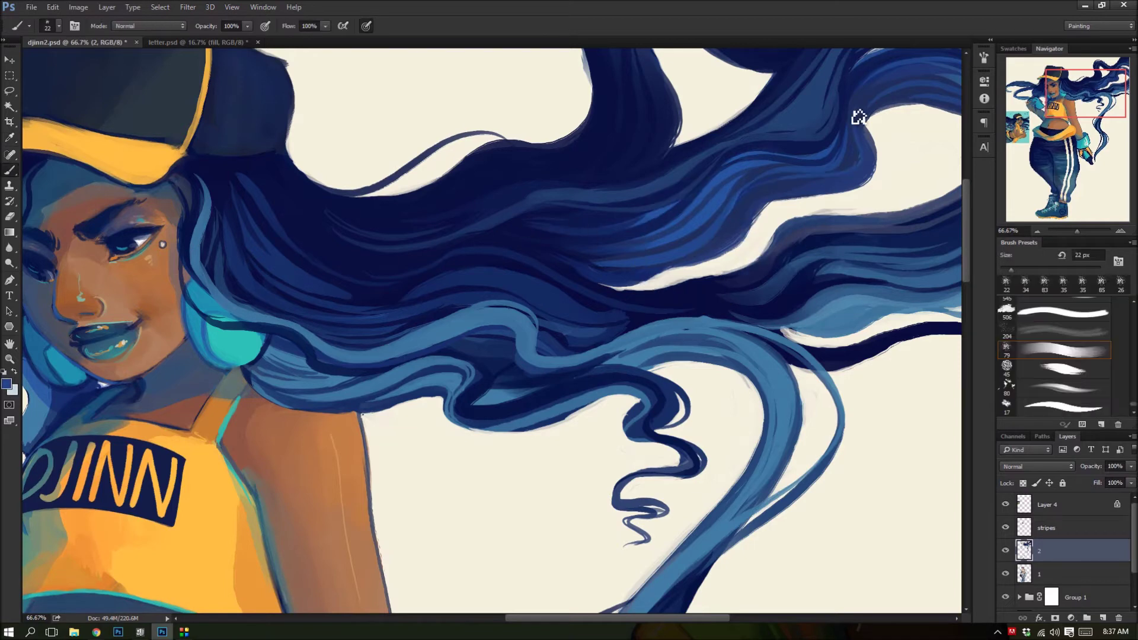
alt+click(714, 183)
alt+click(581, 336)
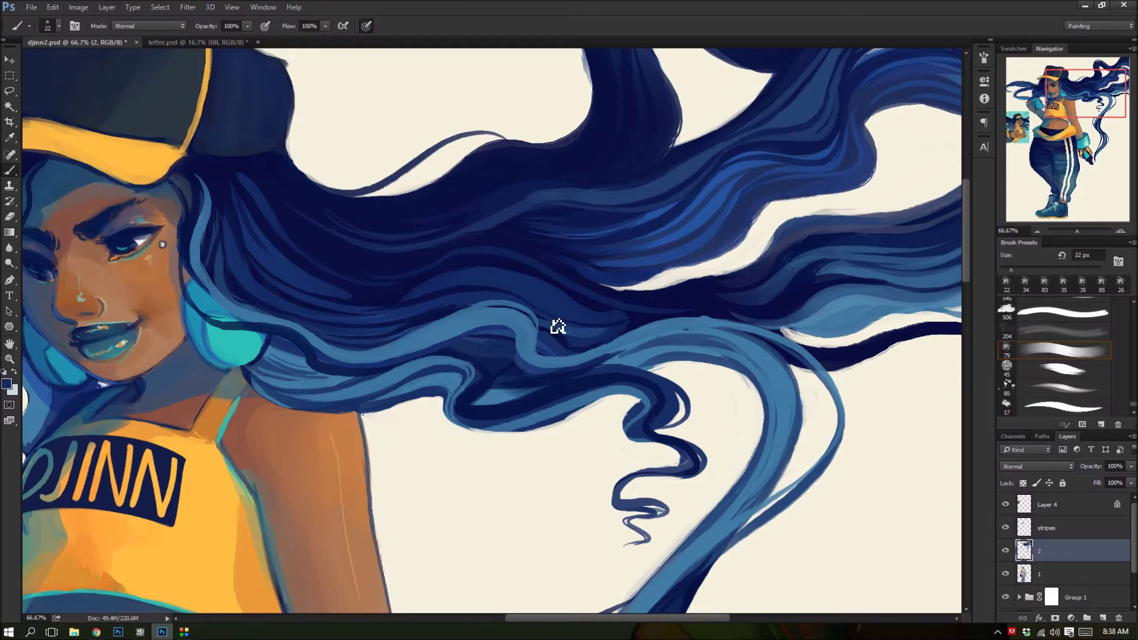
alt+click(616, 300)
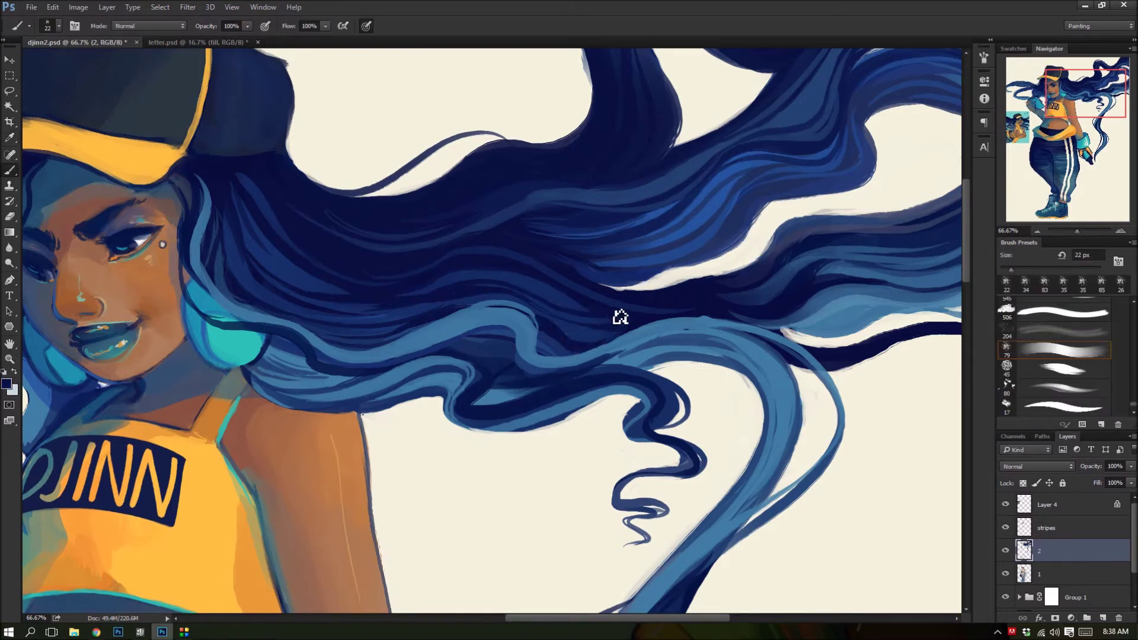
drag(620, 318, 415, 317)
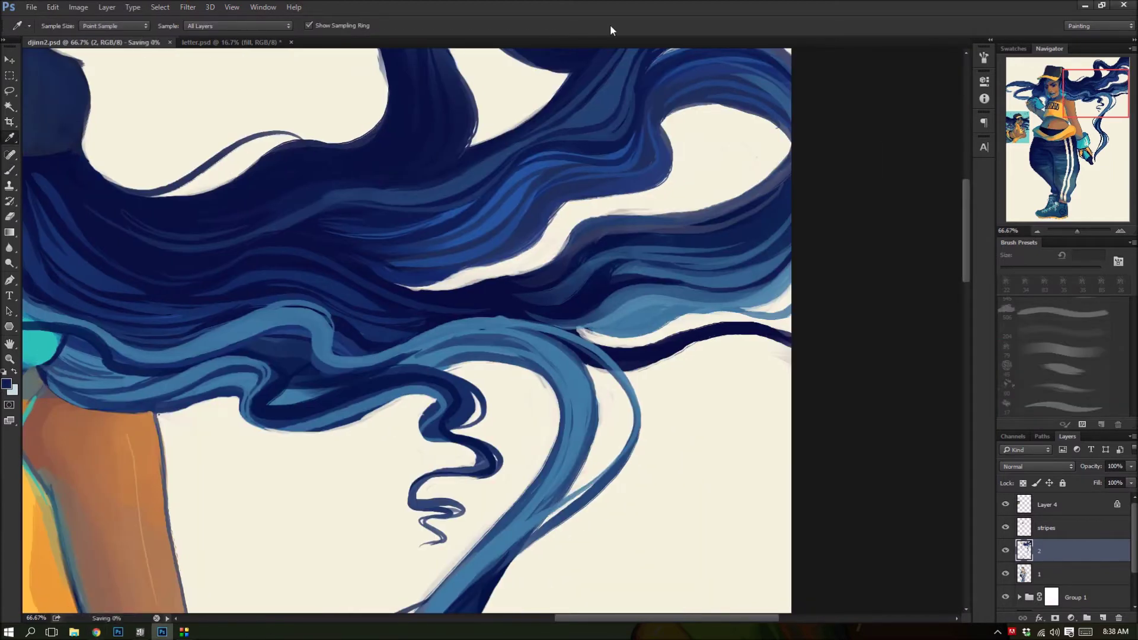
- Draw a thin dark-blue strand in the right hair loop and a long light-blue strand
drag(690, 109, 770, 173)
alt+click(784, 154)
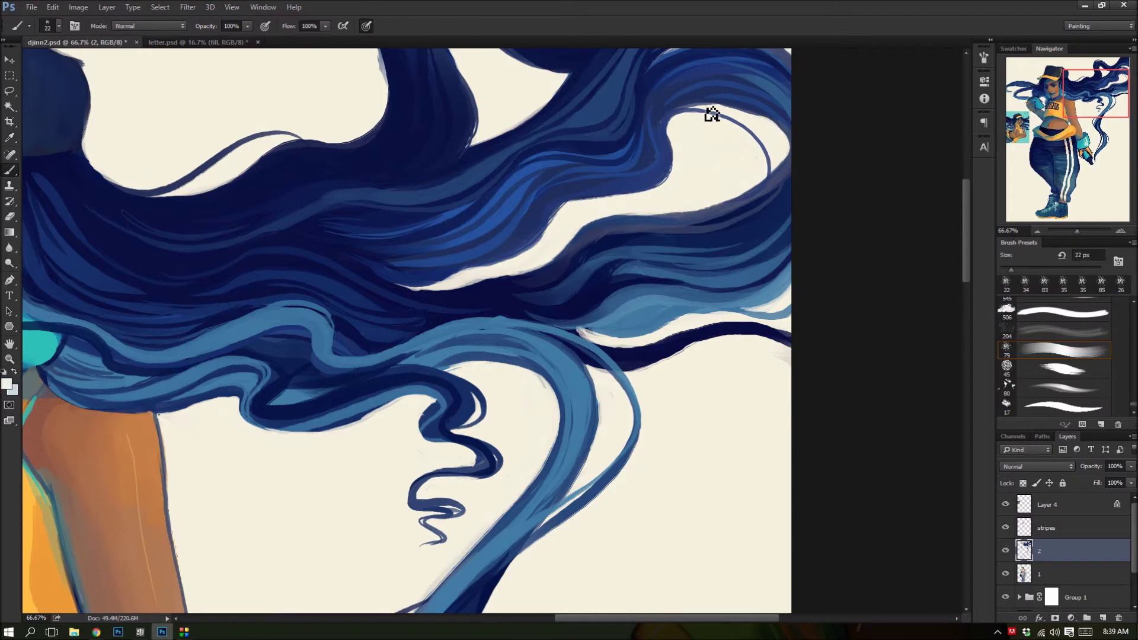
key(alt)
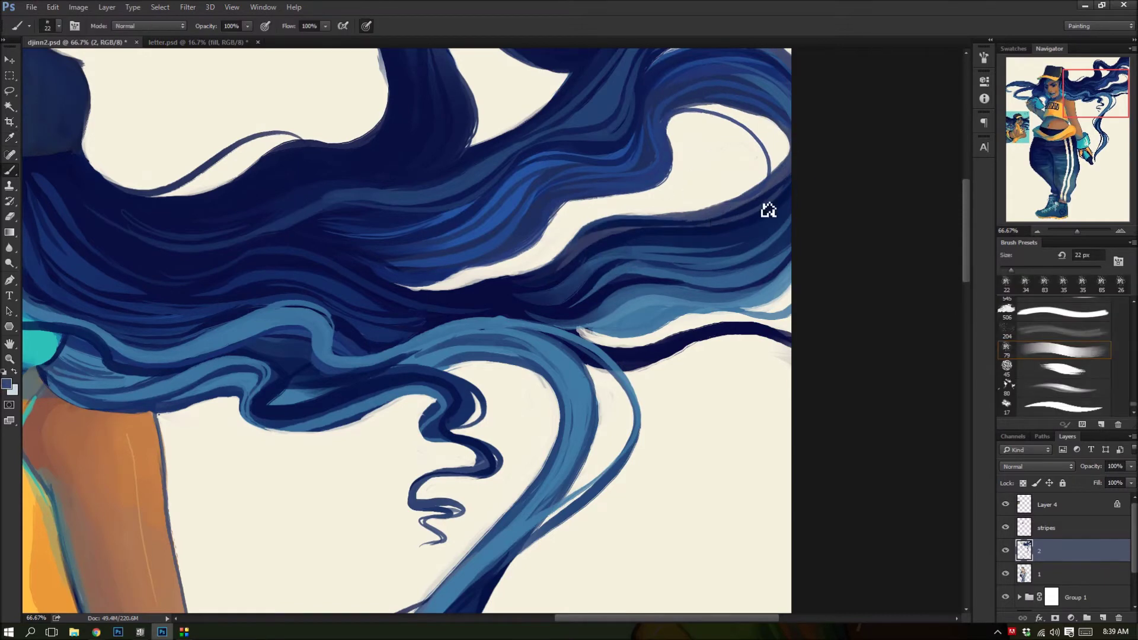
alt+click(771, 288)
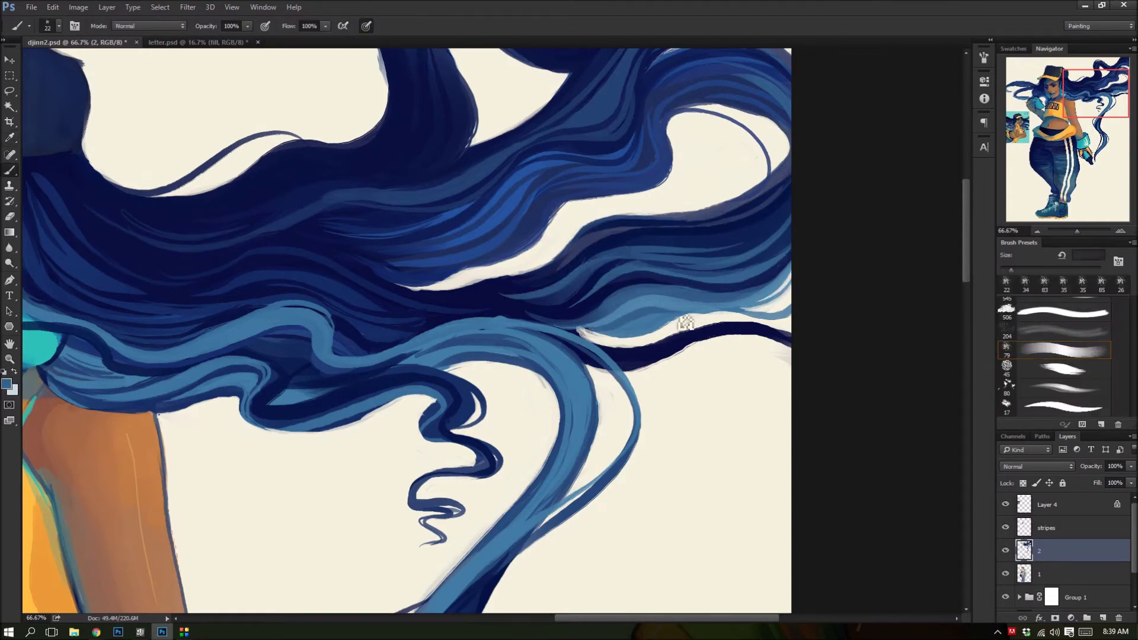
alt+click(764, 144)
alt+click(697, 355)
drag(45, 300, 558, 314)
- Add a light-blue stroke inside the right hair loop and a thin wavy flyaway below the hair
scroll(474, 314, left, 5)
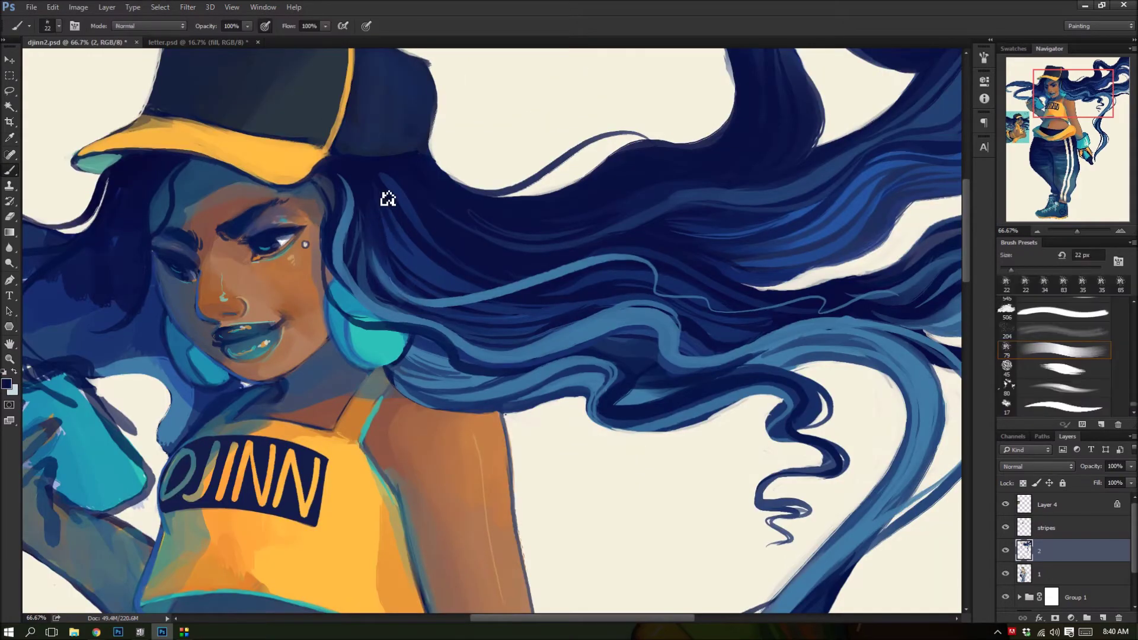
scroll(492, 334, right, 4)
alt+click(488, 321)
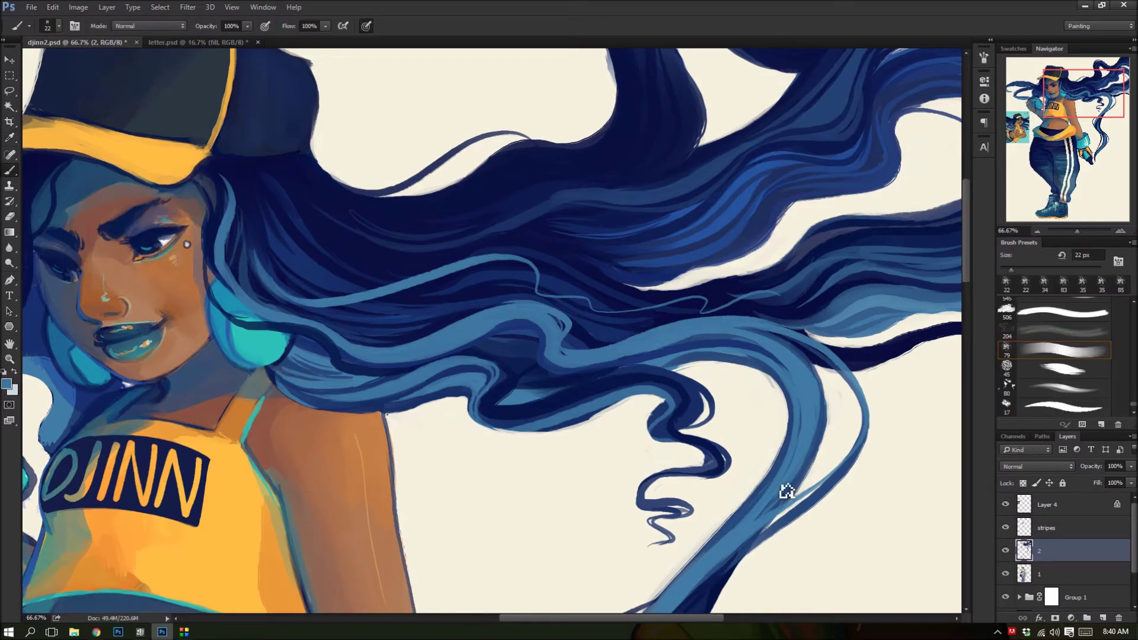
drag(833, 351, 794, 477)
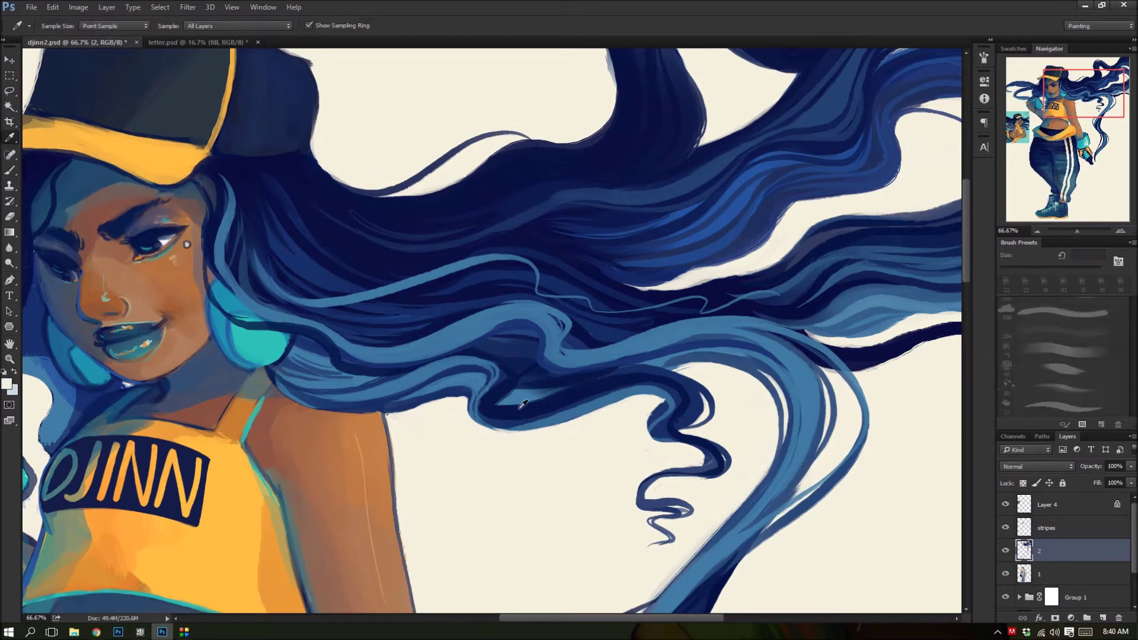
drag(273, 374, 565, 483)
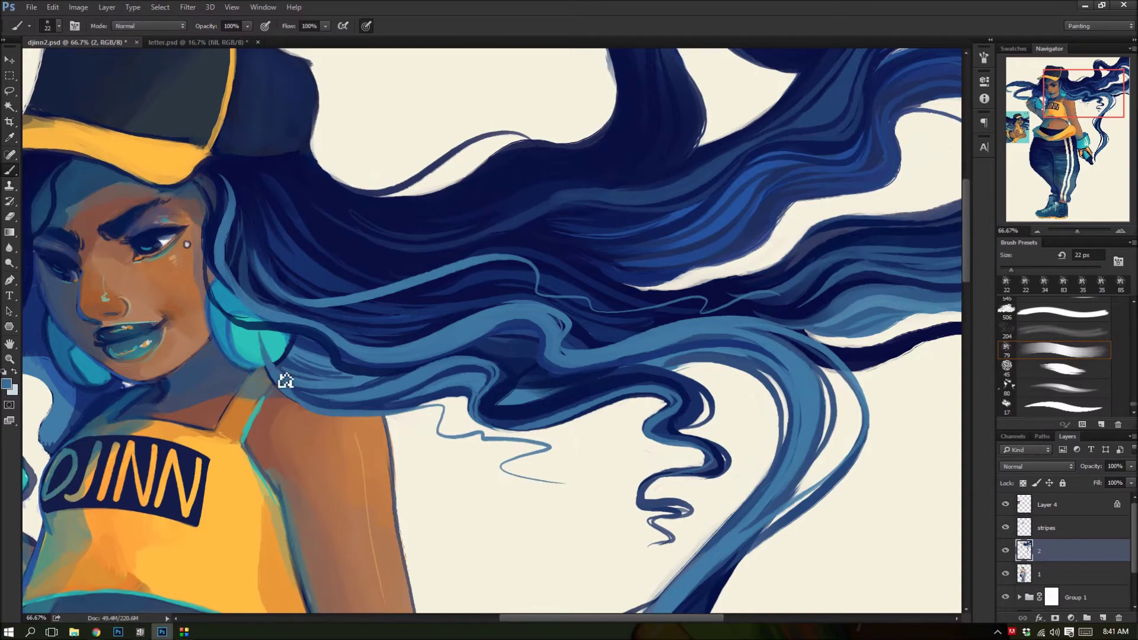
drag(954, 174, 685, 174)
scroll(674, 197, up, 5)
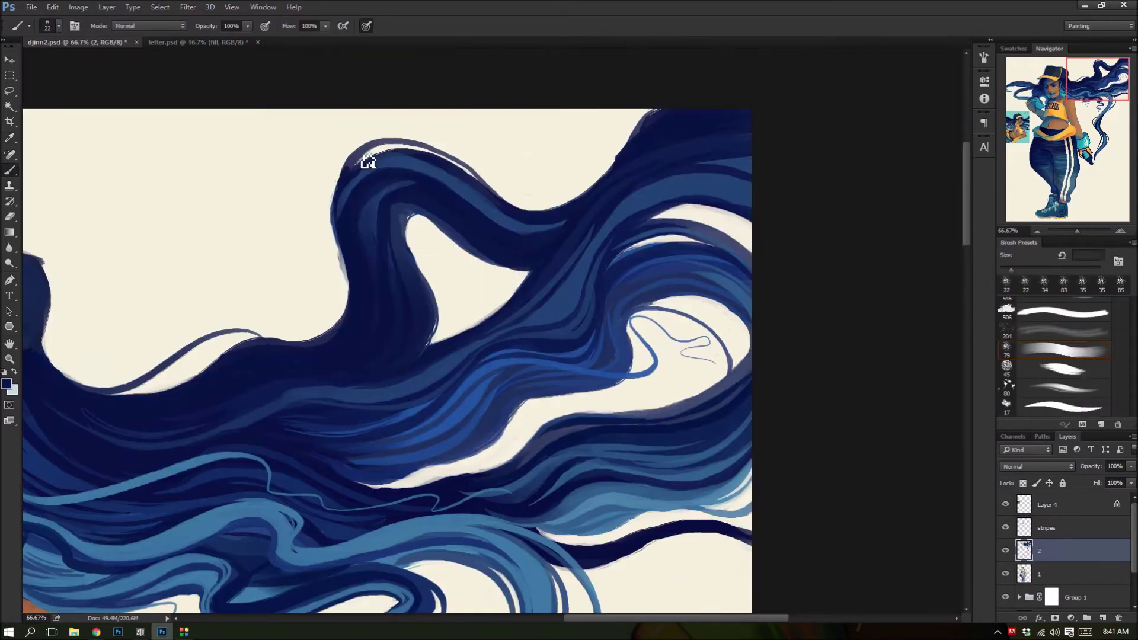
- Paint dark navy along the upper hair edge, then zoom out to the whole figure
key(i)
key(b)
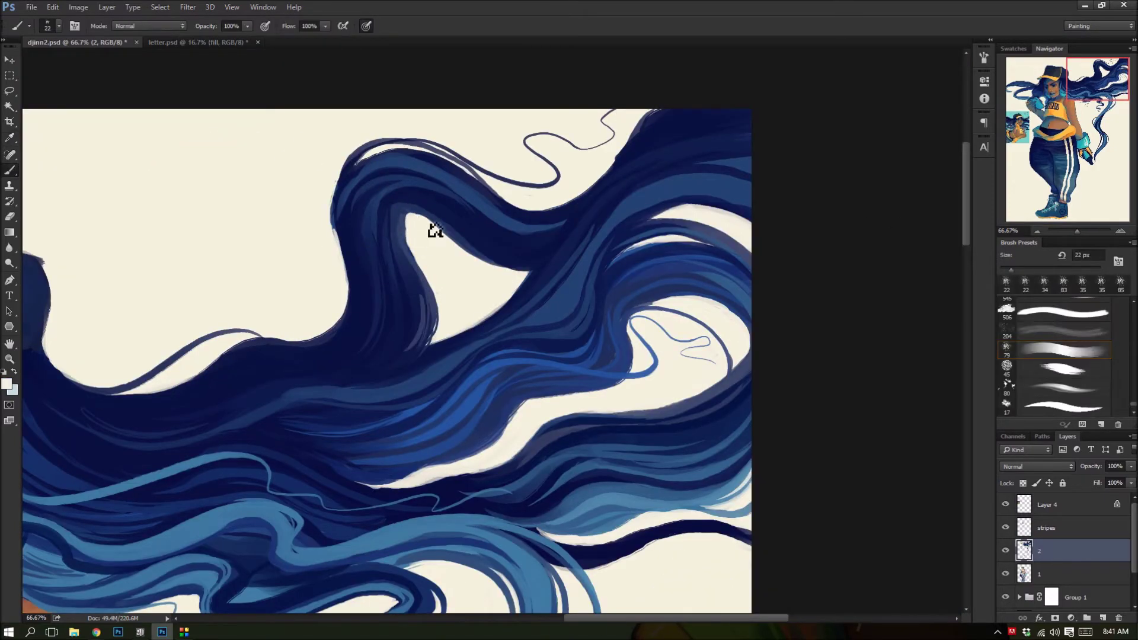
alt+click(712, 120)
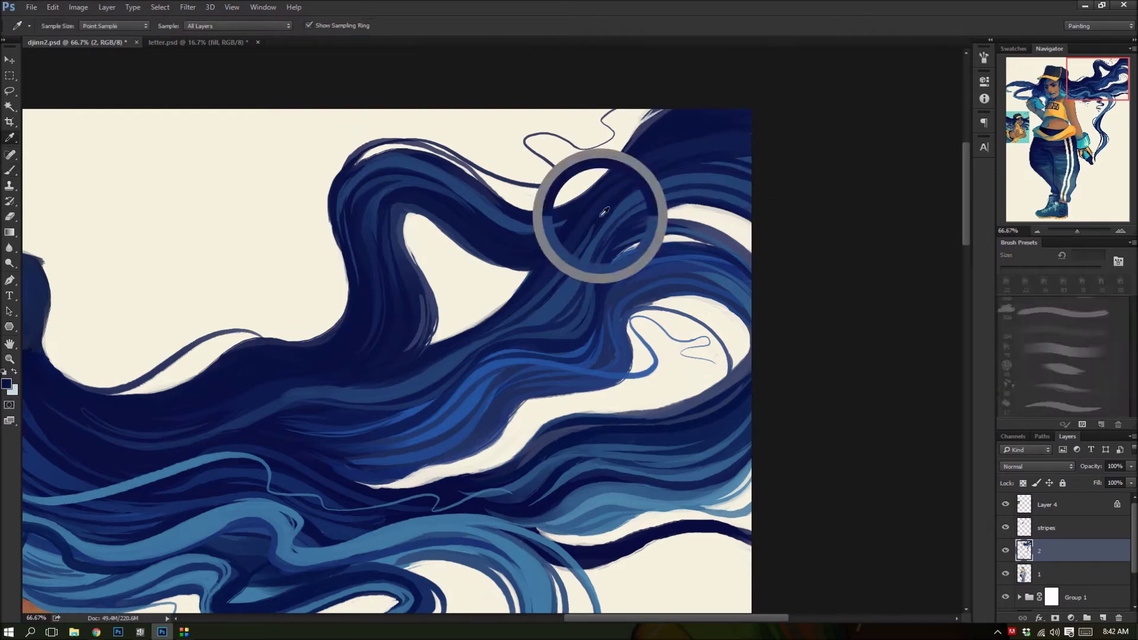
scroll(667, 605, left, 5)
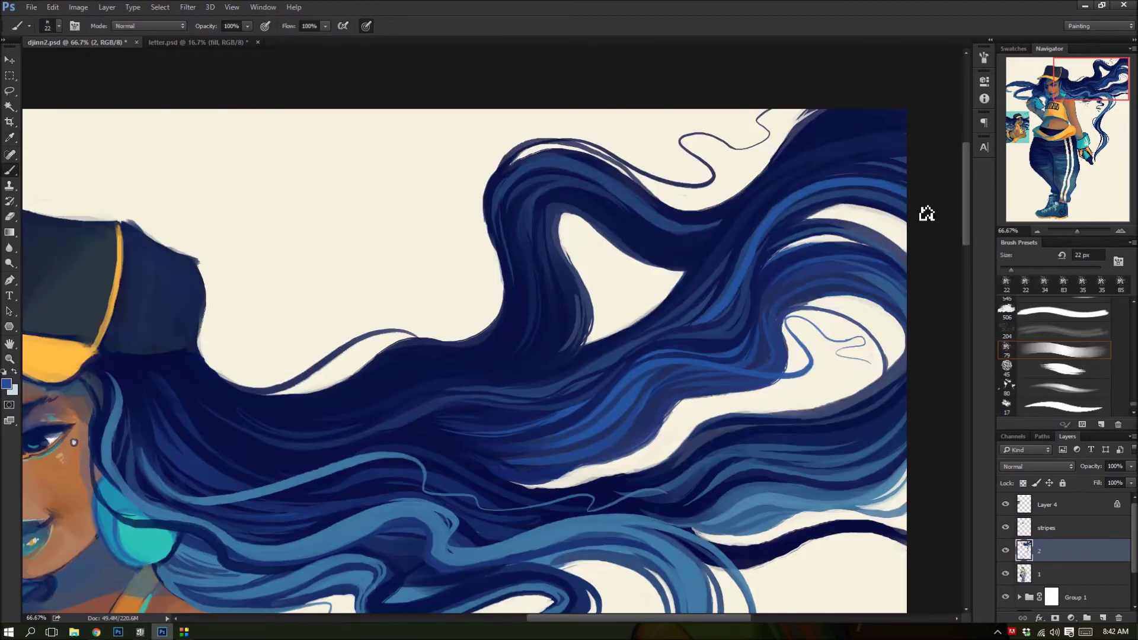
drag(771, 157, 798, 111)
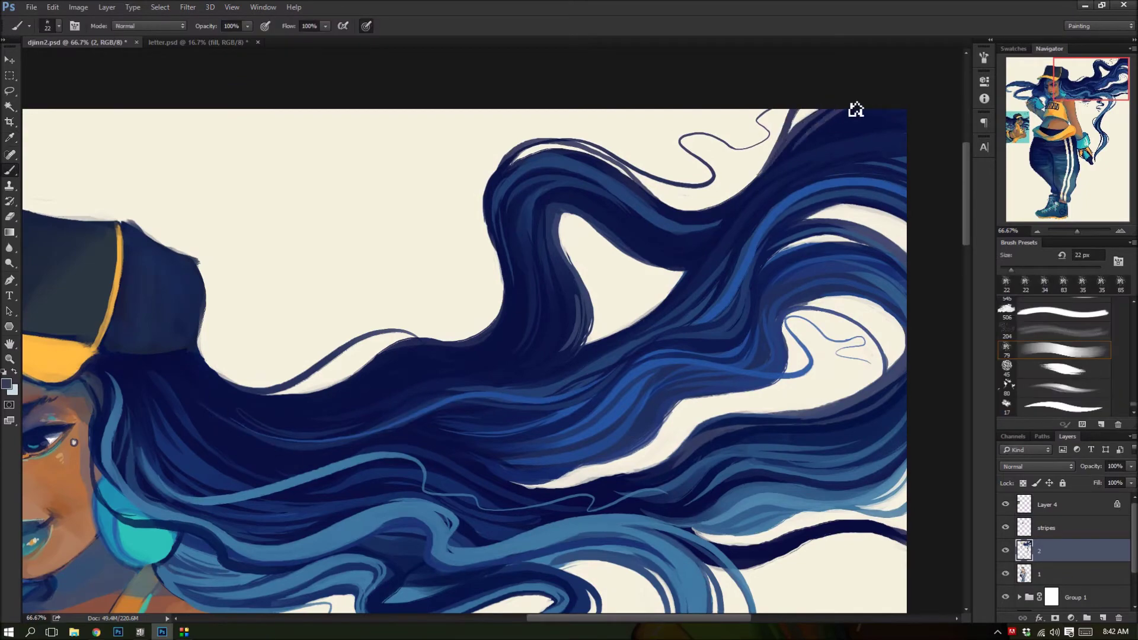
alt+click(691, 223)
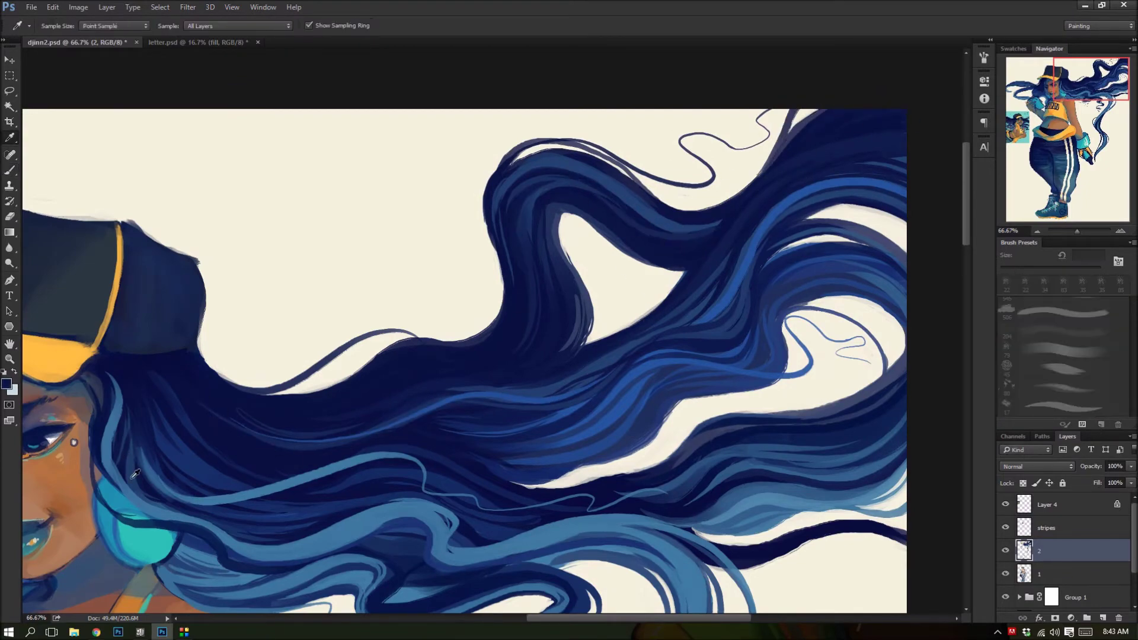
scroll(628, 219, down, 6)
scroll(563, 379, right, 8)
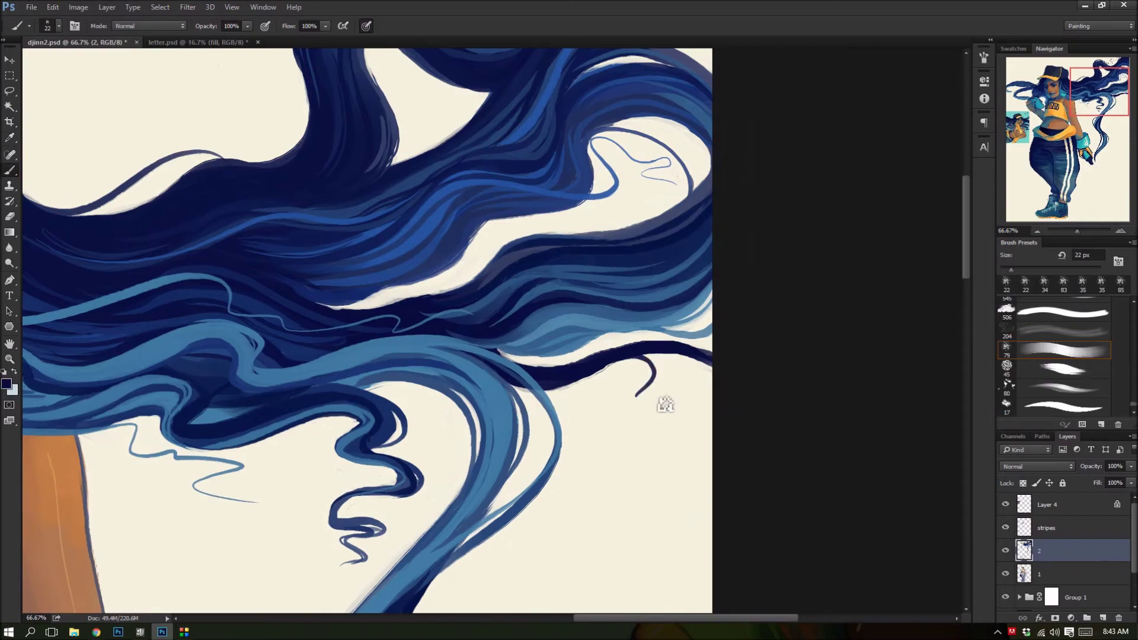
key(ctrl+0)
key(ctrl+plus)
key(ctrl+plus)
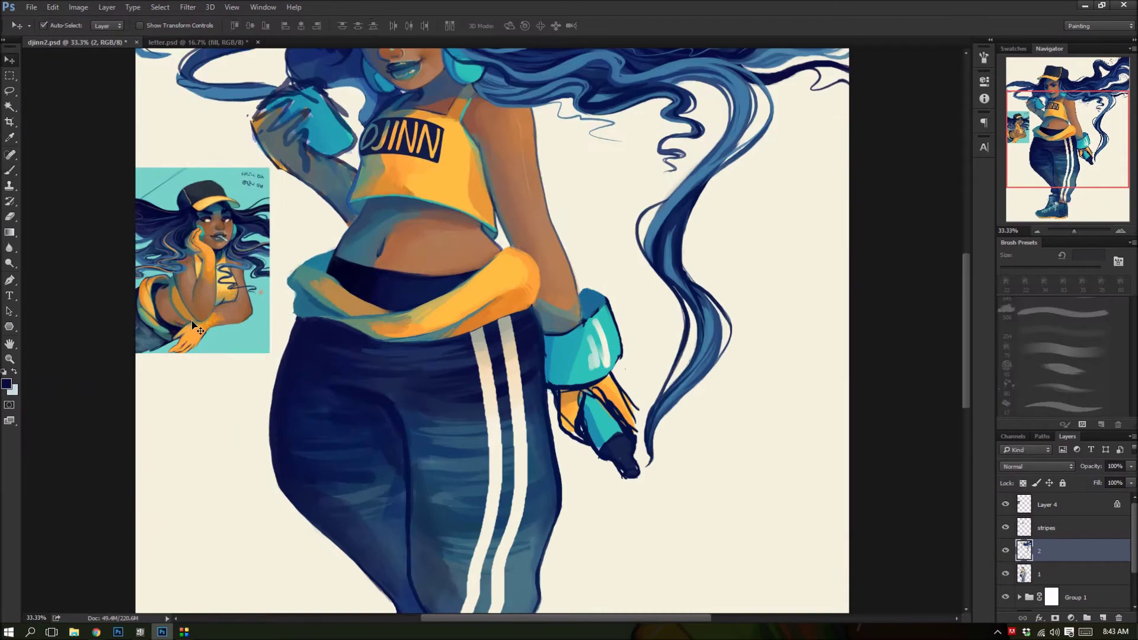
- Move the reference image lower on the canvas and zoom in closer on the face
key(v)
drag(230, 324, 230, 356)
scroll(230, 356, up, 5)
key(ctrl+plus)
key(alt+bracketleft)
key(alt+bracketleft)
key(b)
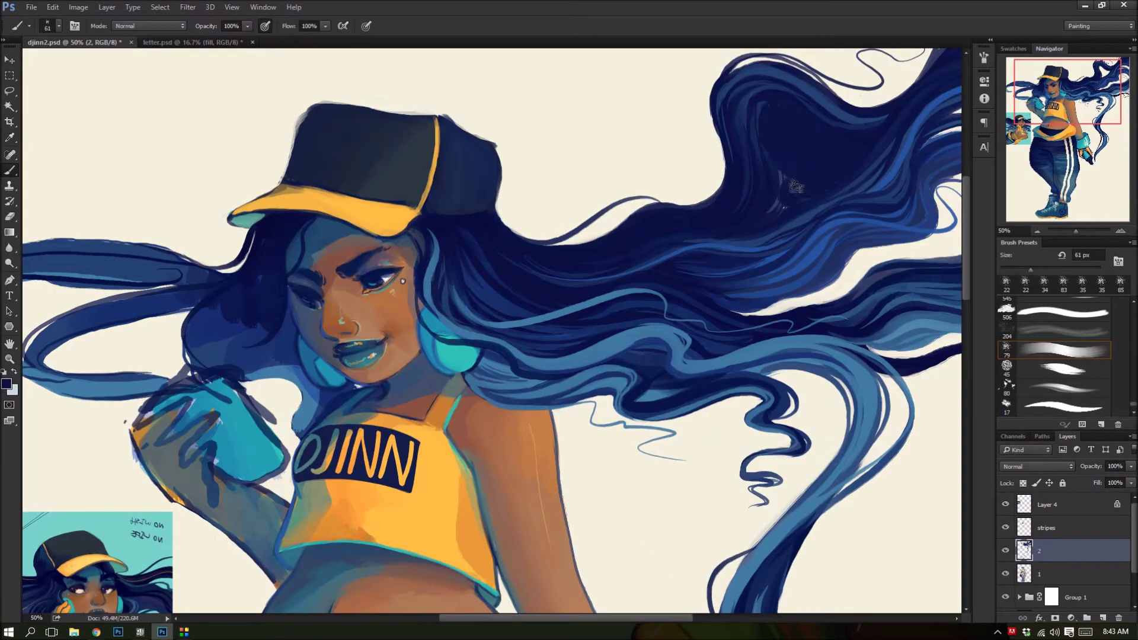
- Sample dark navy, enlarge the brush to 41 px, and paint a dark stroke along the hair strand
scroll(771, 227, right, 8)
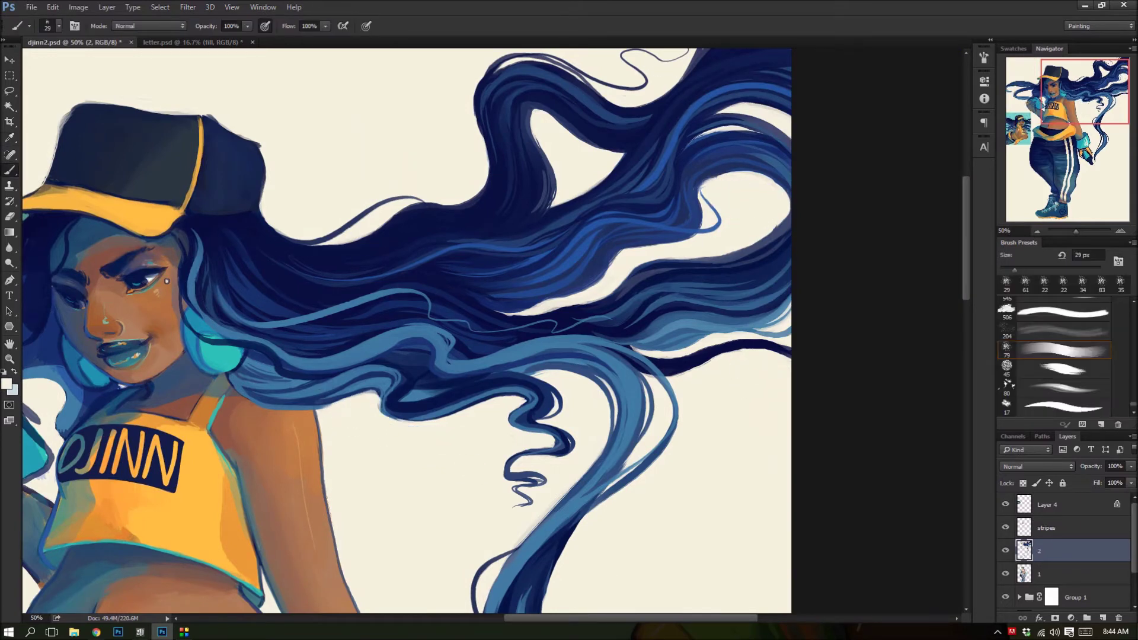
scroll(729, 255, up, 6)
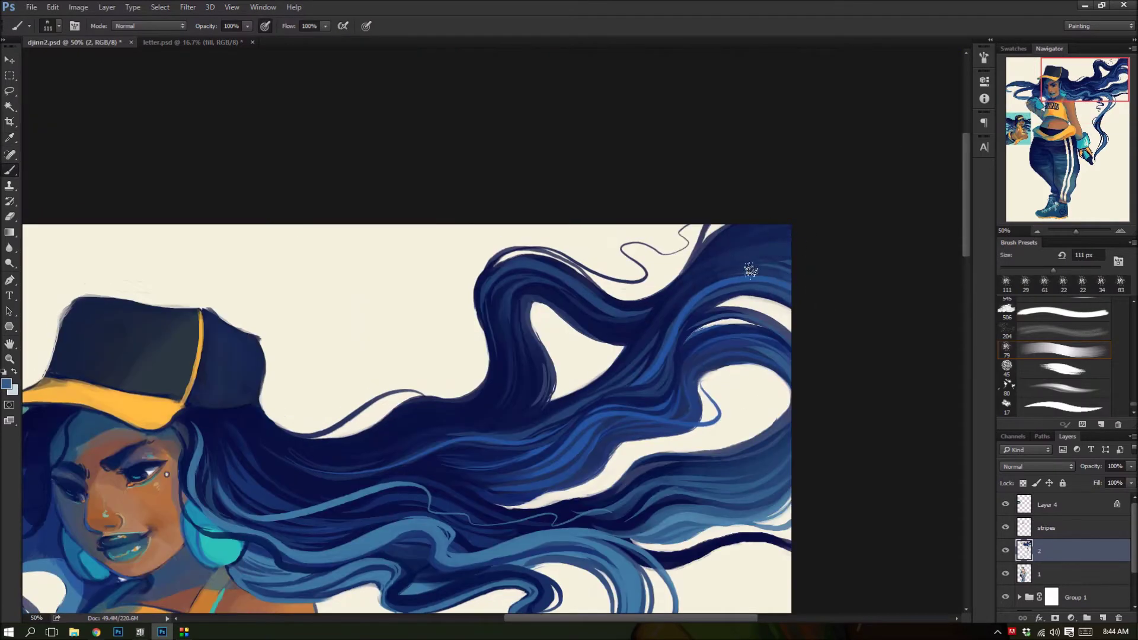
scroll(558, 345, right, 6)
scroll(585, 295, down, 8)
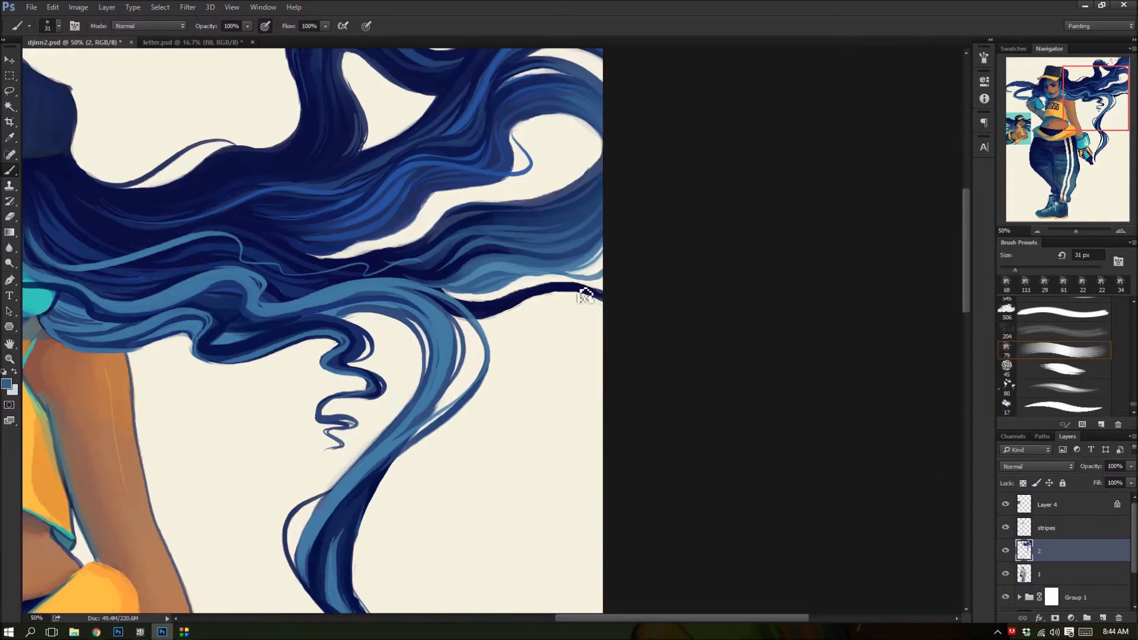
alt+click(272, 226)
scroll(415, 178, left, 10)
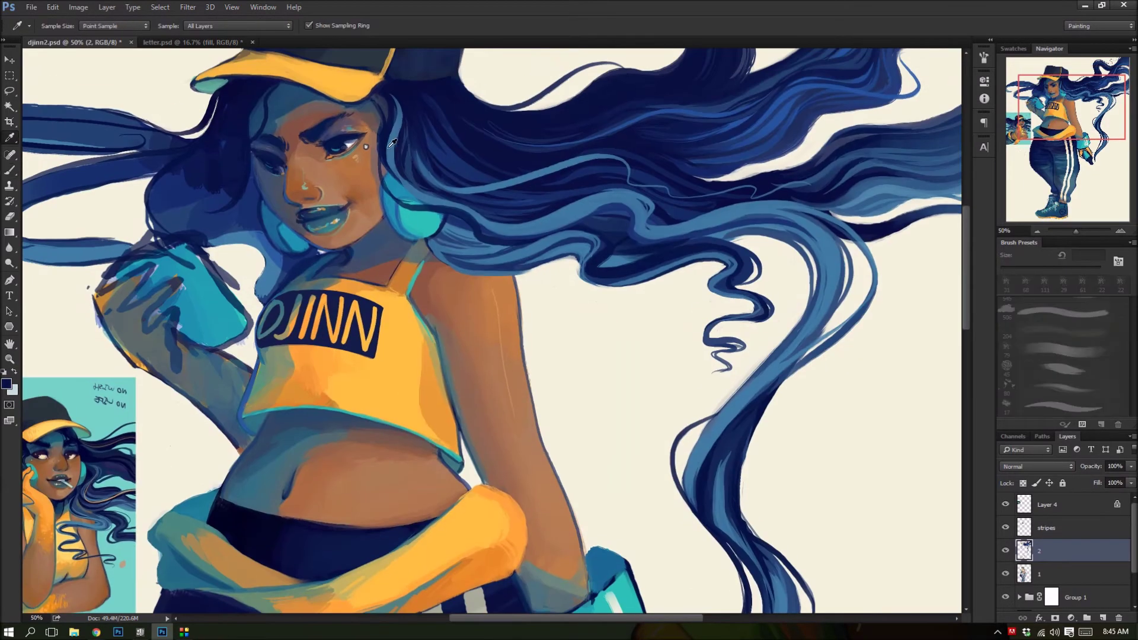
alt+click(653, 221)
key(bracketright)
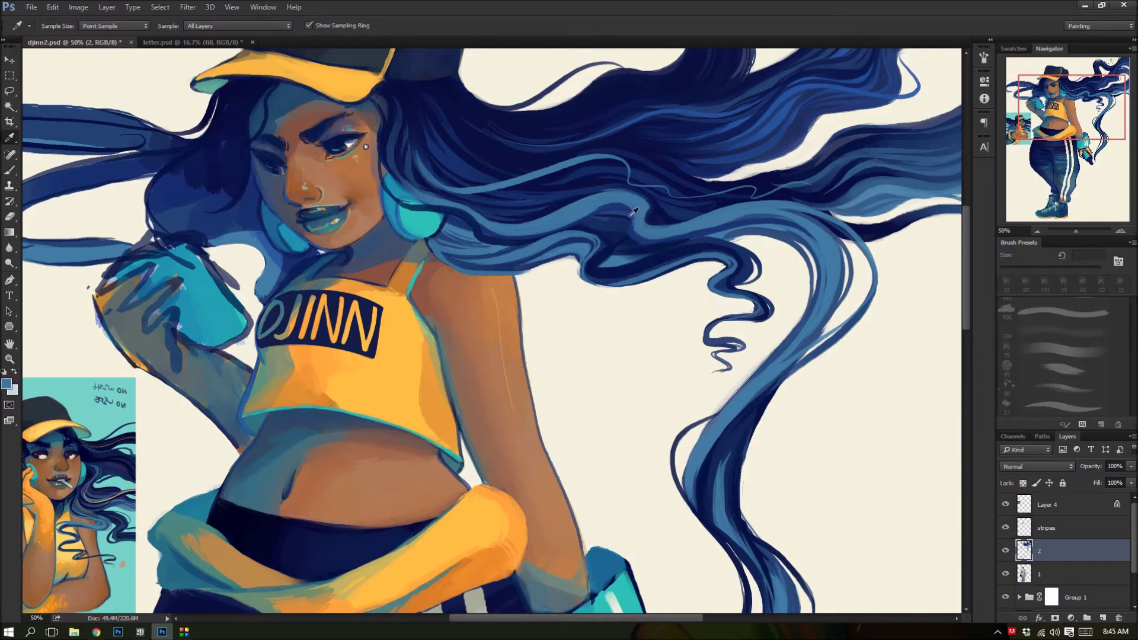
scroll(735, 240, down, 5)
mouse_move(736, 240)
mouse_down()
mouse_move(693, 309)
mouse_move(773, 417)
mouse_up()
alt+click(732, 308)
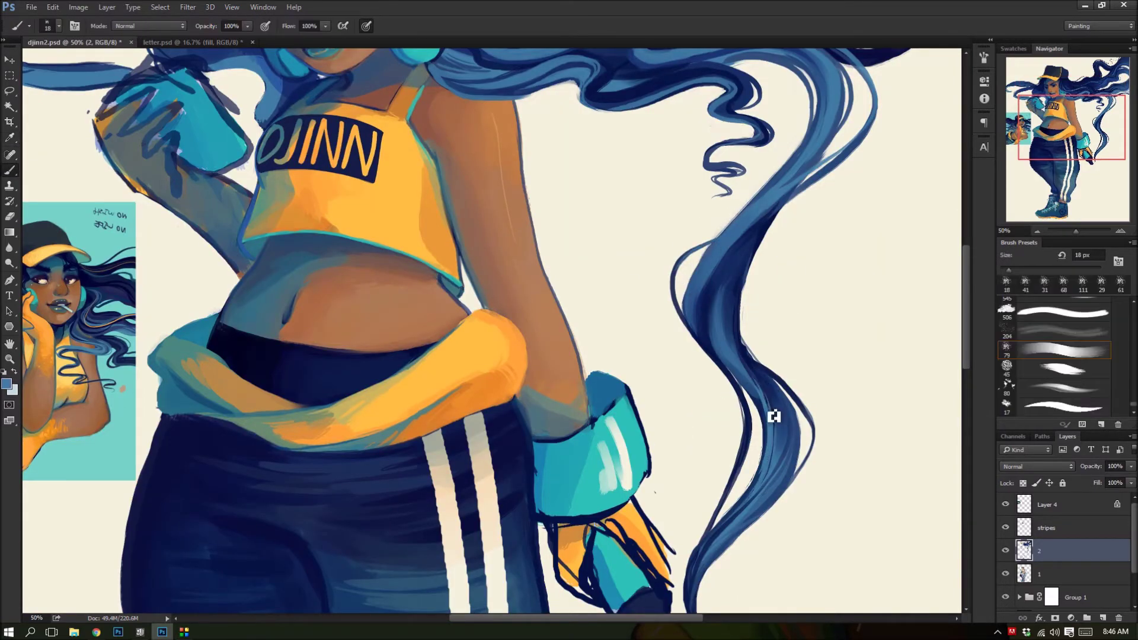
scroll(722, 356, up, 5)
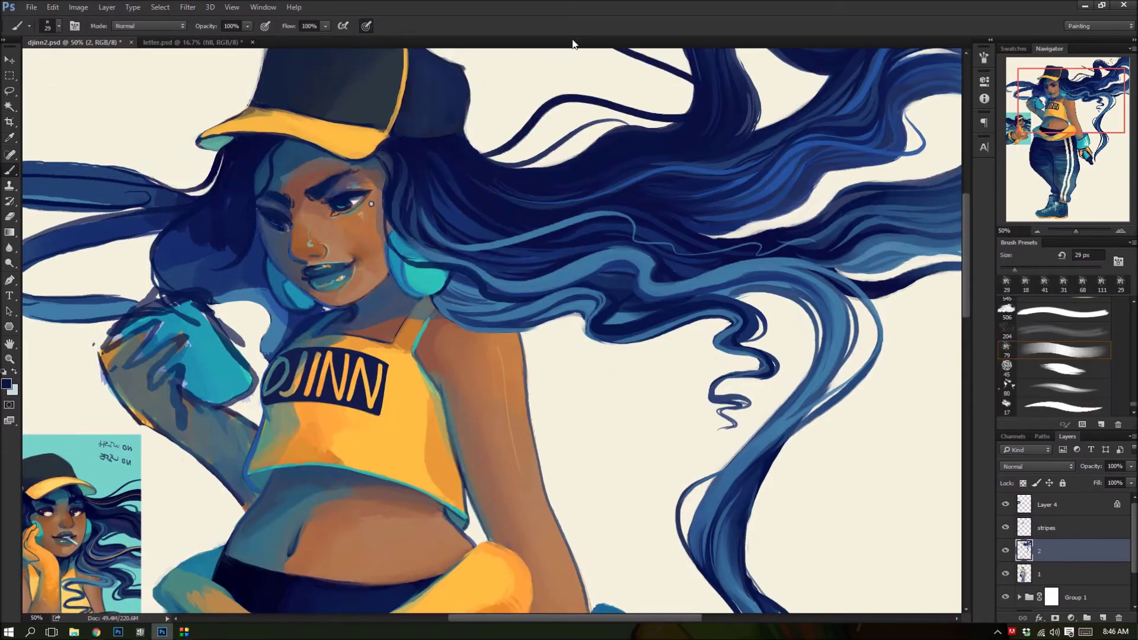
scroll(731, 442, down, 10)
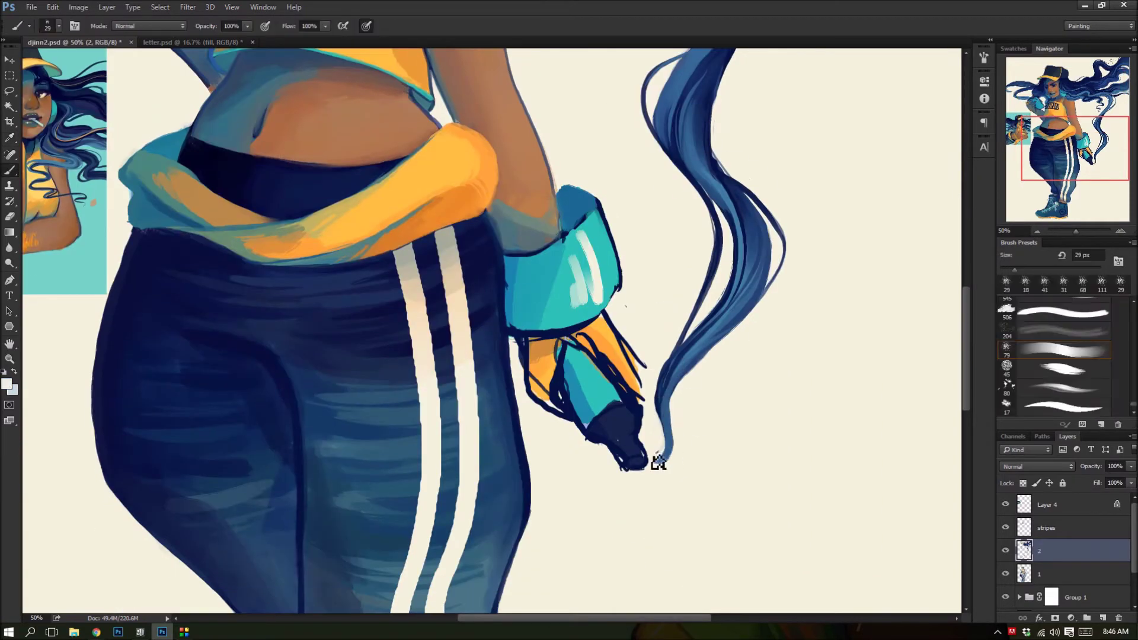
scroll(683, 178, down, 2)
scroll(683, 178, down, 2)
scroll(683, 178, up, 3)
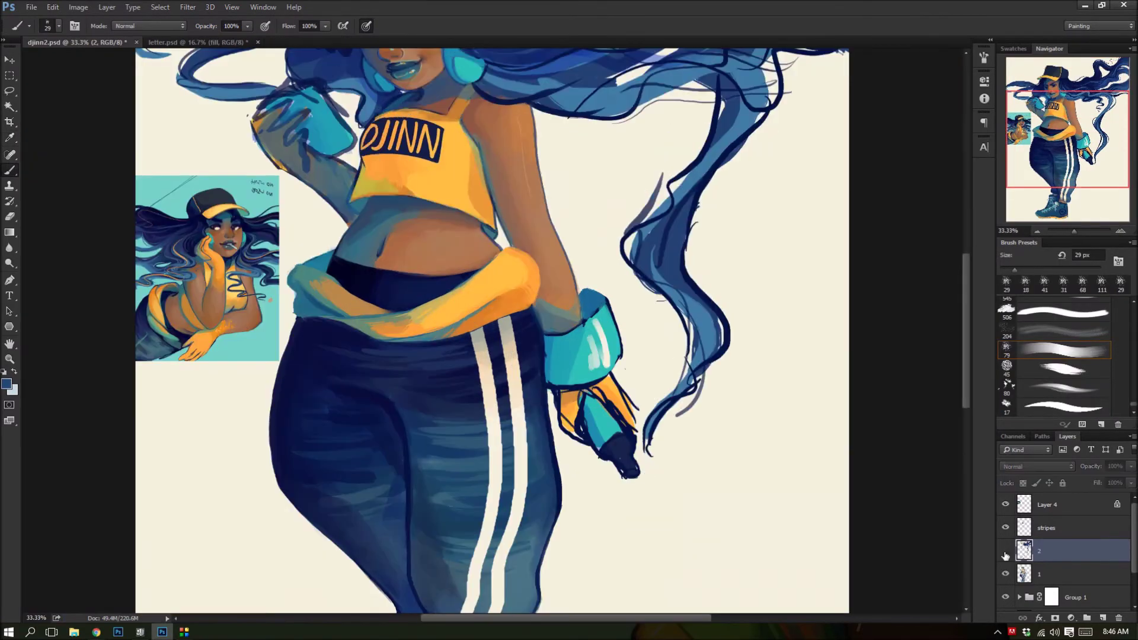
scroll(534, 148, up, 3)
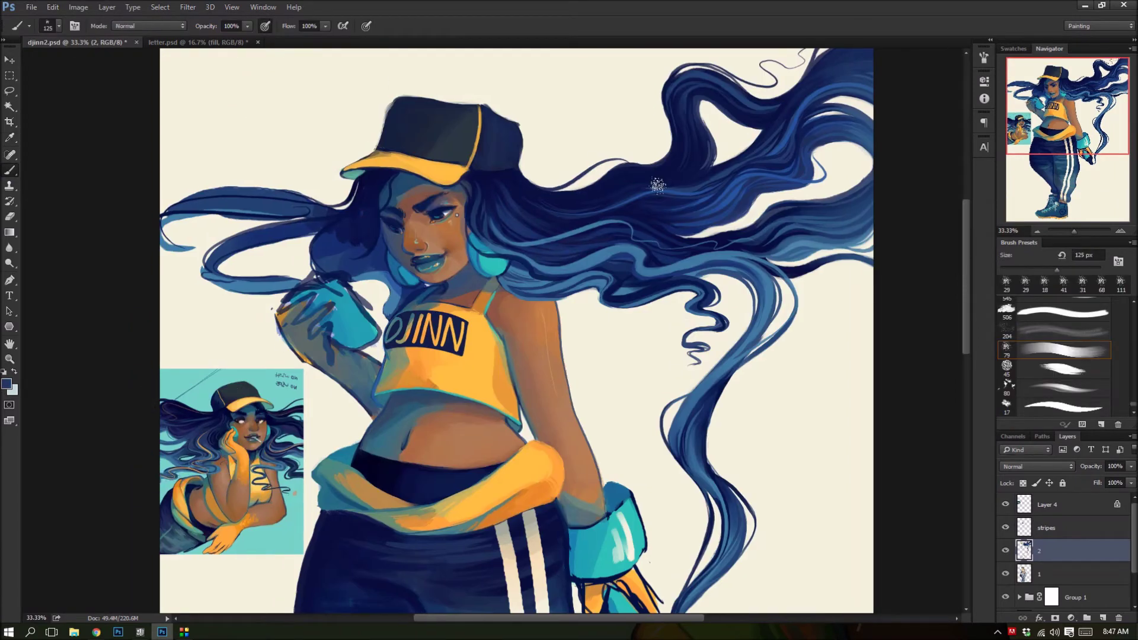
- Shrink the brush to 93 px, broaden the left hair strand, and repaint the raised hand lighter
drag(733, 203, 721, 209)
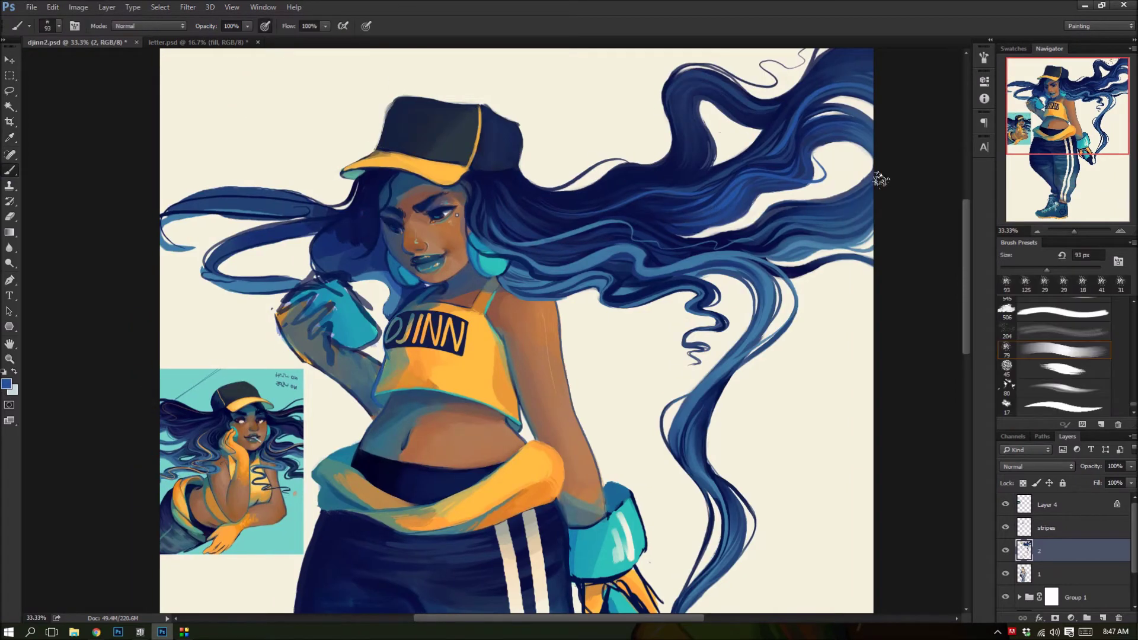
alt+click(629, 274)
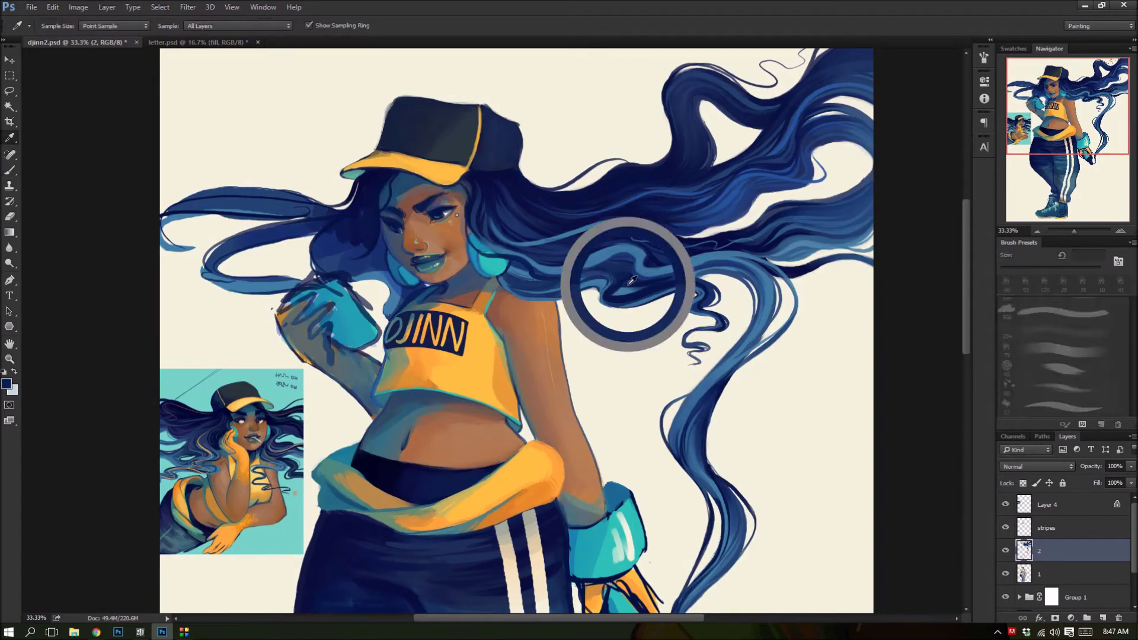
alt+click(512, 279)
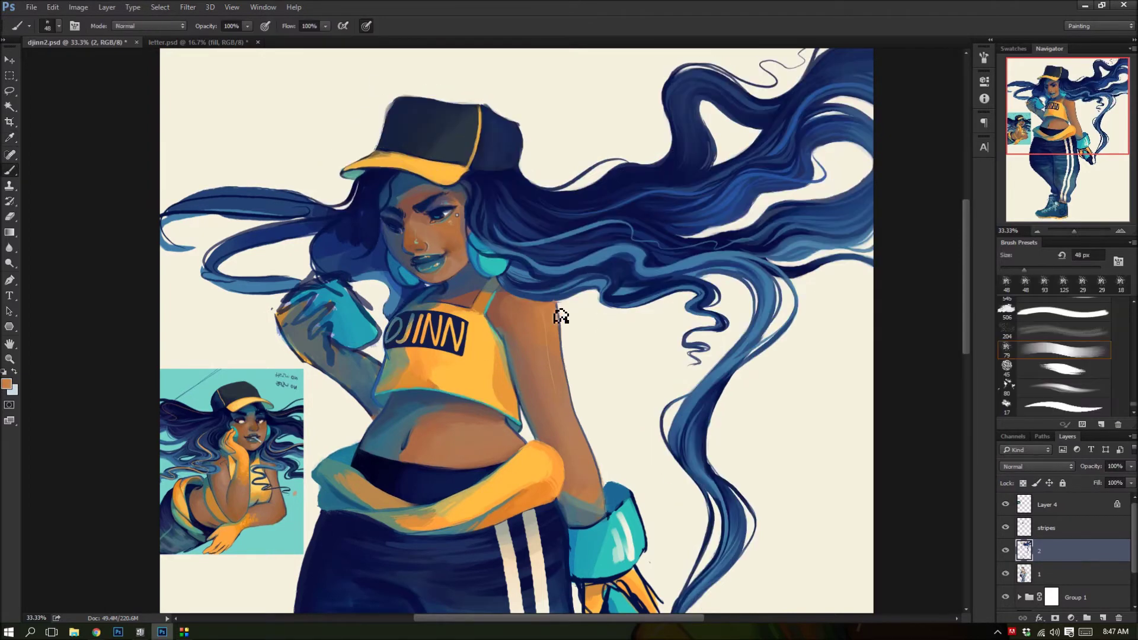
alt+click(562, 281)
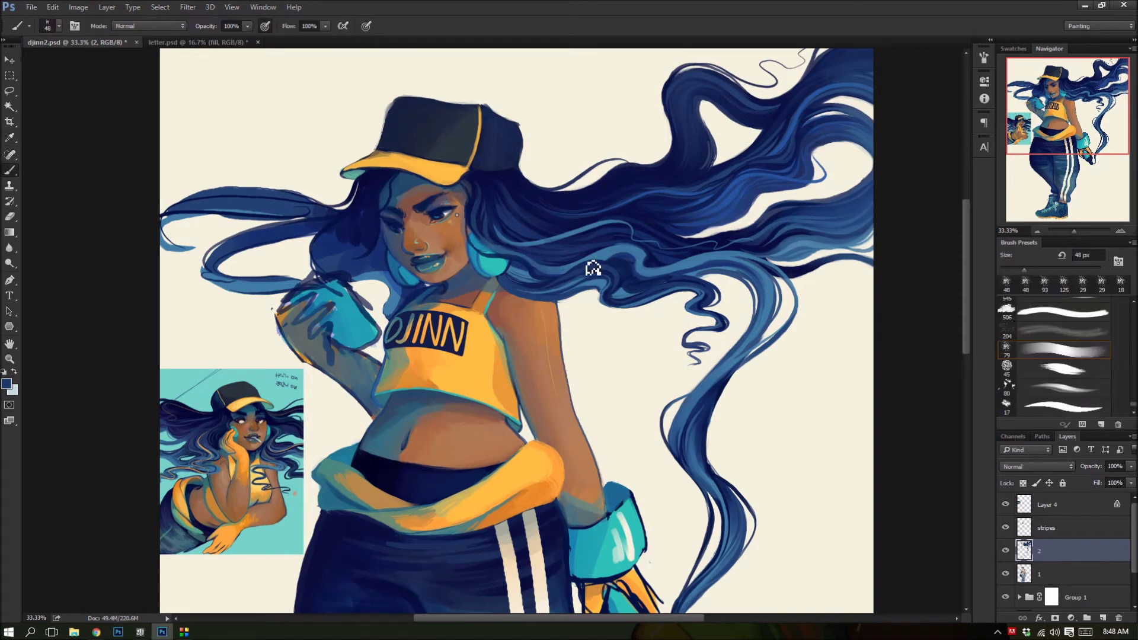
drag(332, 196, 163, 181)
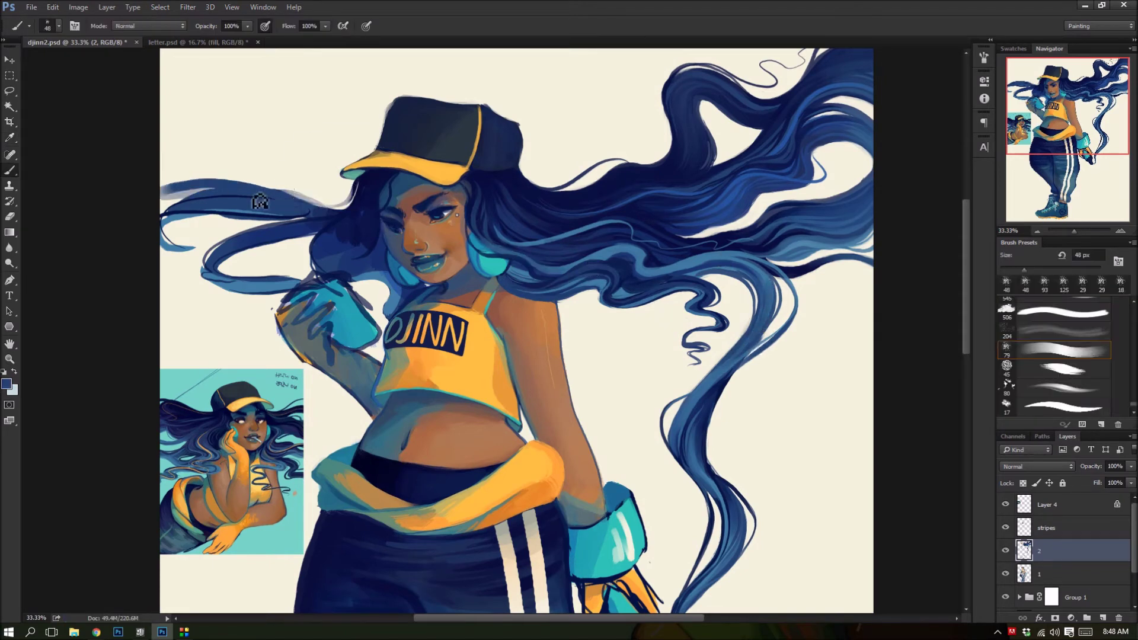
mouse_move(320, 288)
mouse_down()
mouse_move(358, 321)
mouse_move(284, 296)
mouse_up()
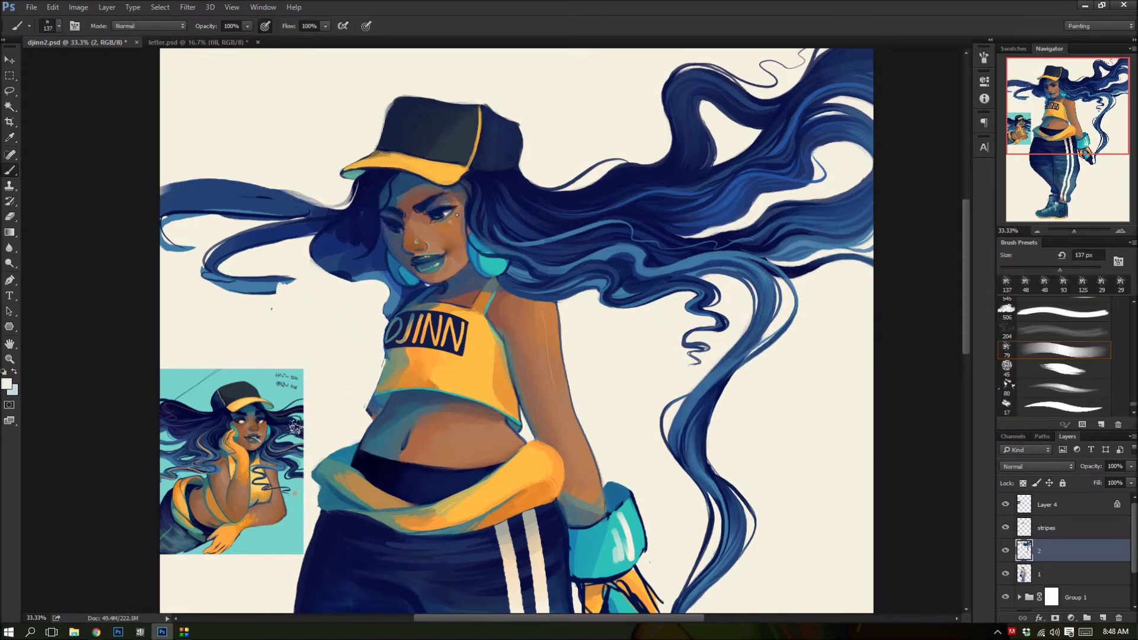
- At 59 px, fill the hair left of the face with dark navy and lighter blue strokes
drag(1060, 269, 1033, 268)
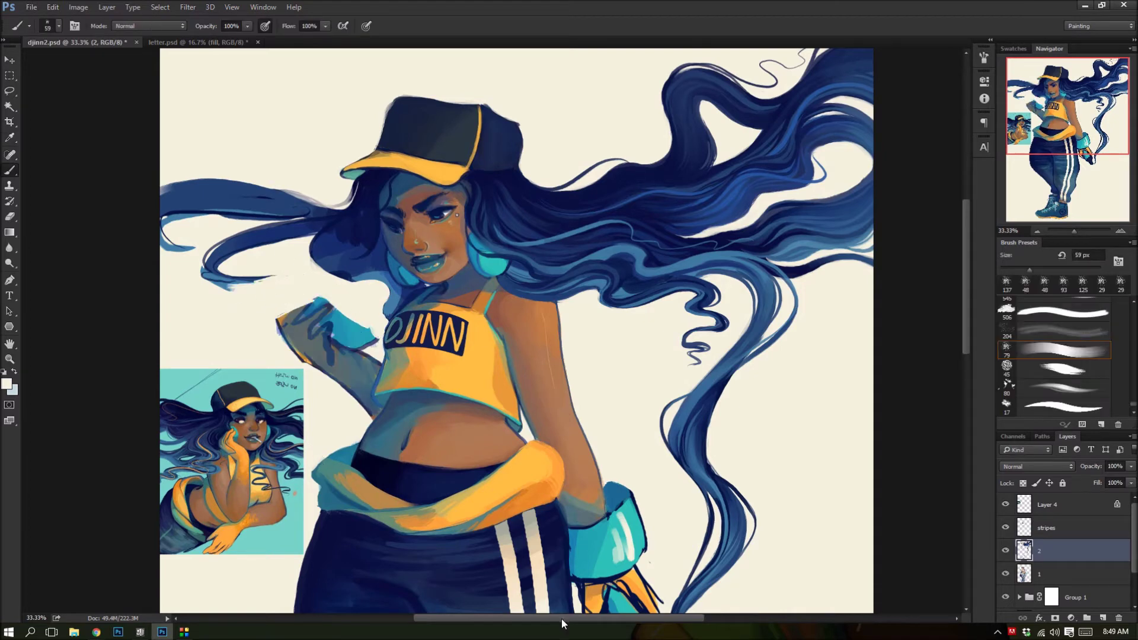
drag(562, 624, 530, 623)
alt+click(457, 255)
drag(415, 285, 326, 253)
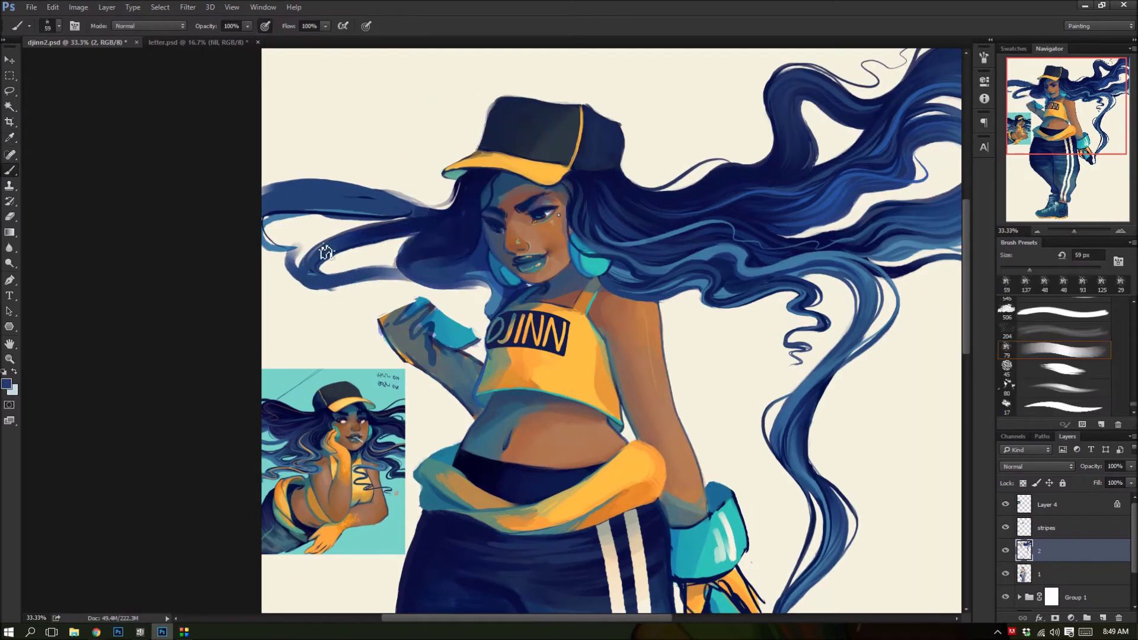
drag(415, 202, 468, 196)
alt+click(470, 293)
mouse_move(470, 292)
mouse_down()
mouse_move(440, 275)
mouse_move(450, 250)
mouse_up()
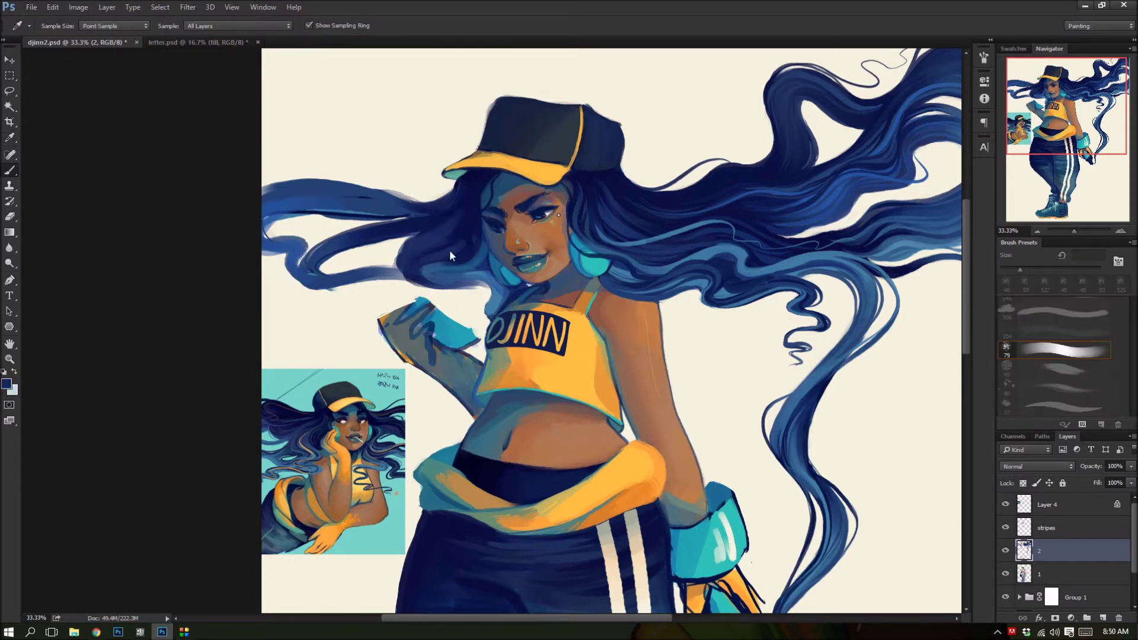
alt+click(472, 297)
alt+click(457, 278)
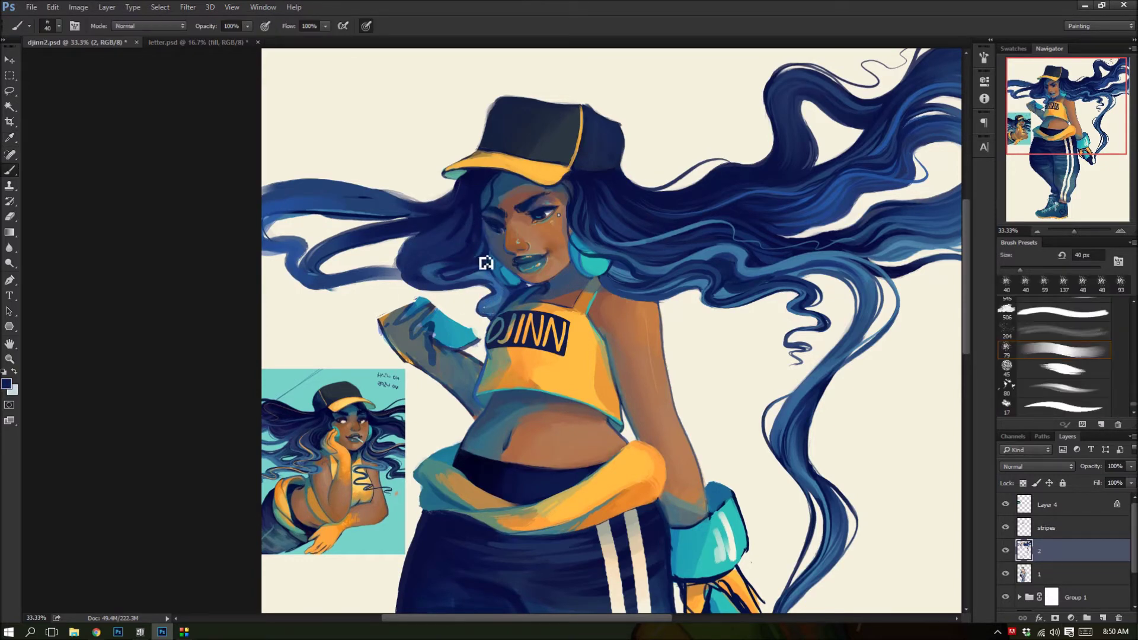
scroll(492, 326, up, 1)
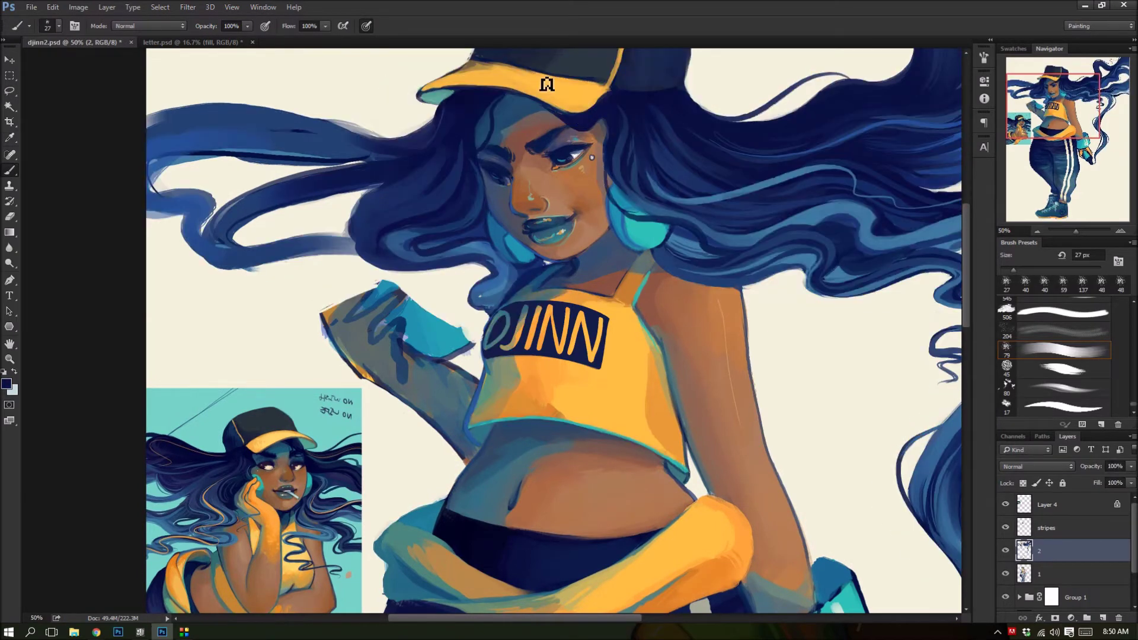
- Paint a new medium-blue hair strand sweeping toward the top left
alt+click(517, 278)
drag(384, 150, 205, 92)
alt+click(524, 252)
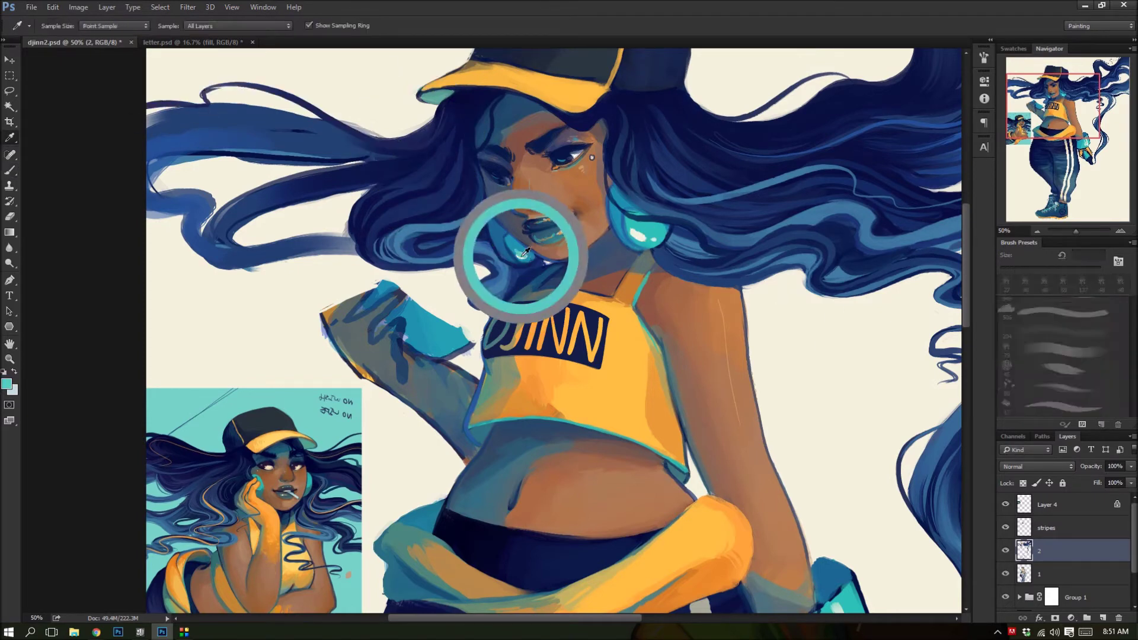
drag(444, 604, 514, 605)
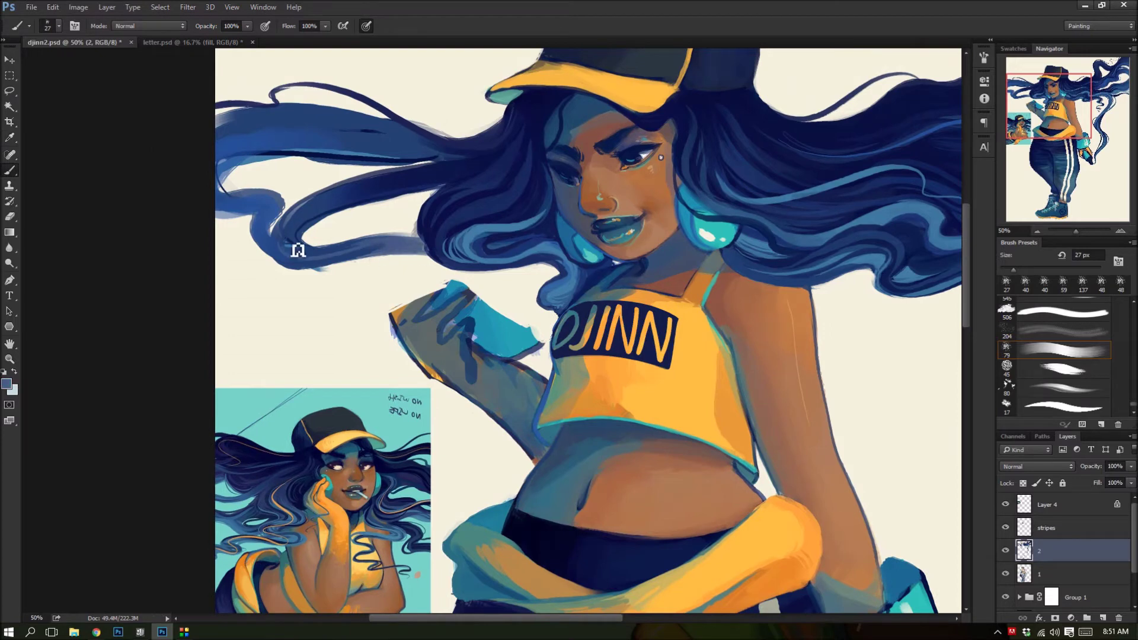
alt+click(523, 89)
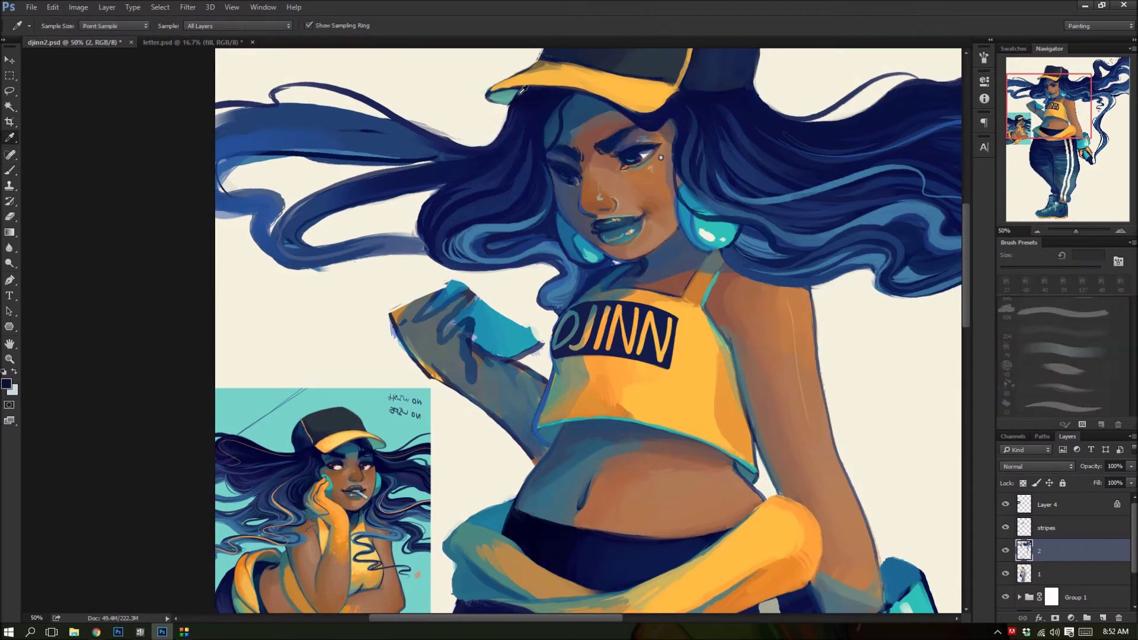
- Paint dark navy strokes along the flowing left-side hair strands
alt+click(260, 120)
mouse_move(259, 119)
mouse_down()
mouse_move(445, 142)
mouse_move(291, 231)
mouse_up()
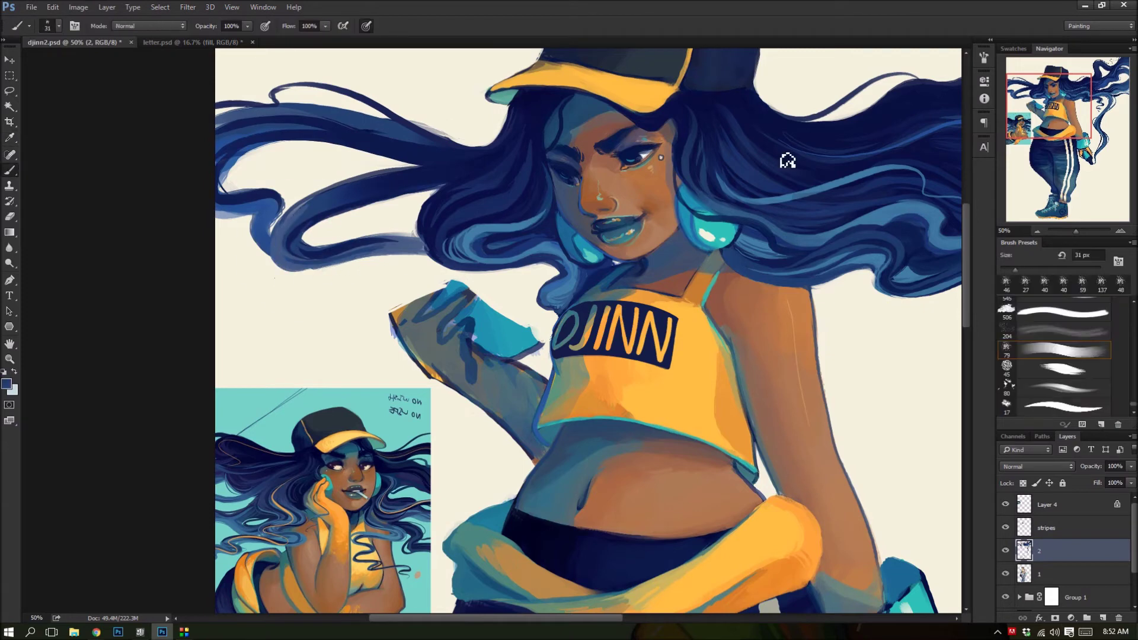
alt+click(409, 252)
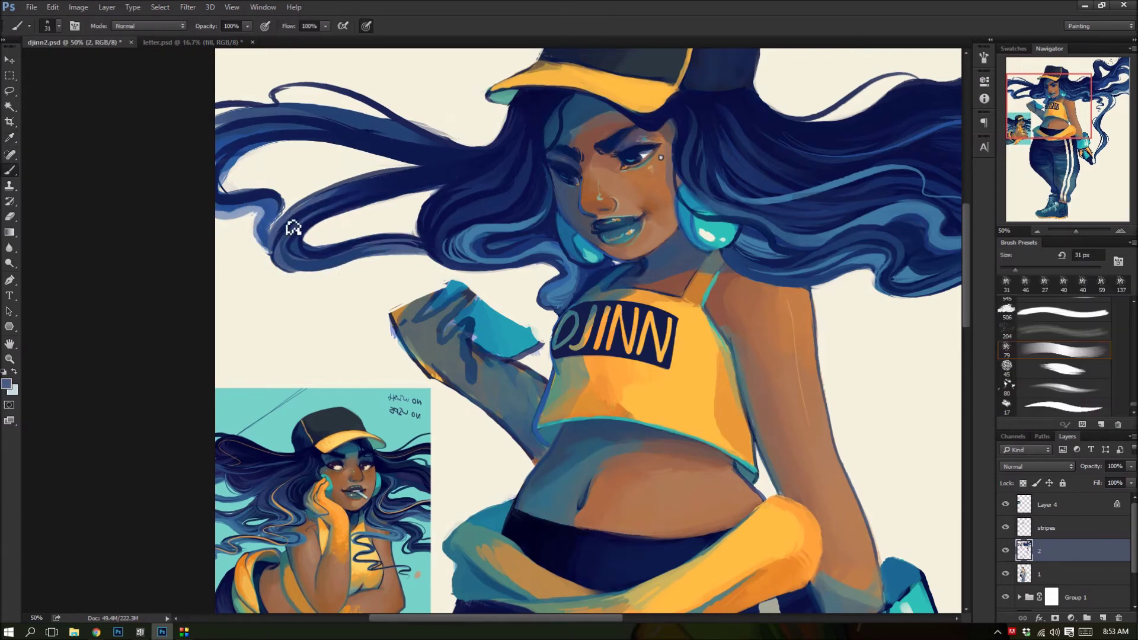
scroll(593, 249, up, 3)
alt+click(243, 227)
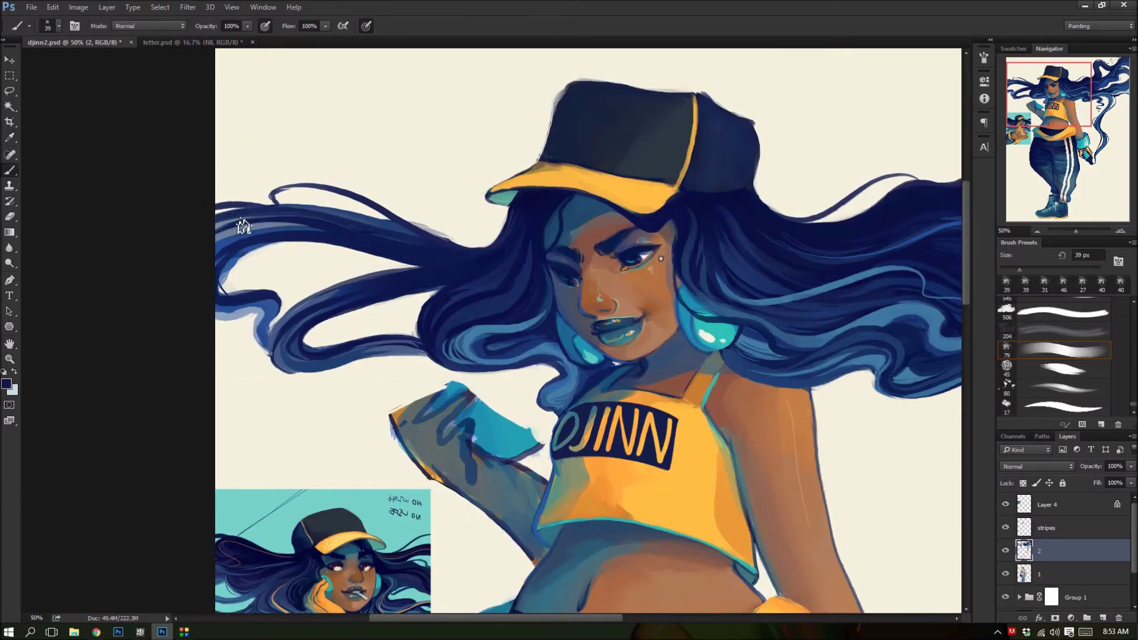
alt+click(303, 261)
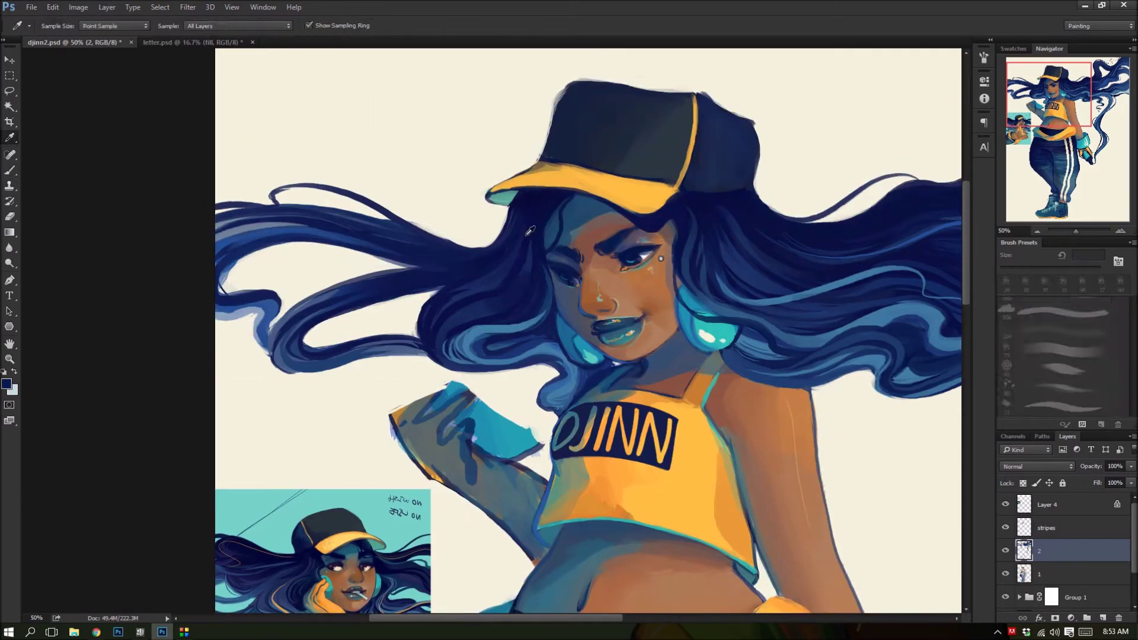
- Add light blue highlights along the lower-left hair strand, then view the whole figure
alt+click(271, 304)
alt+click(223, 255)
mouse_move(237, 297)
mouse_down()
mouse_move(272, 325)
mouse_move(409, 367)
mouse_up()
alt+click(234, 241)
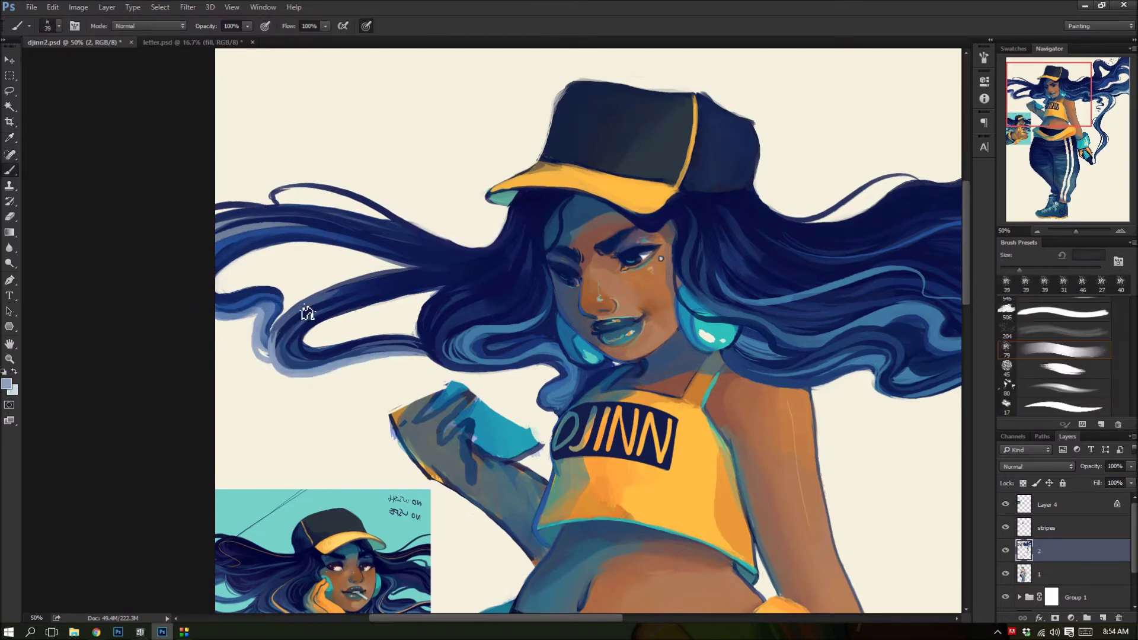
scroll(470, 387, right, 5)
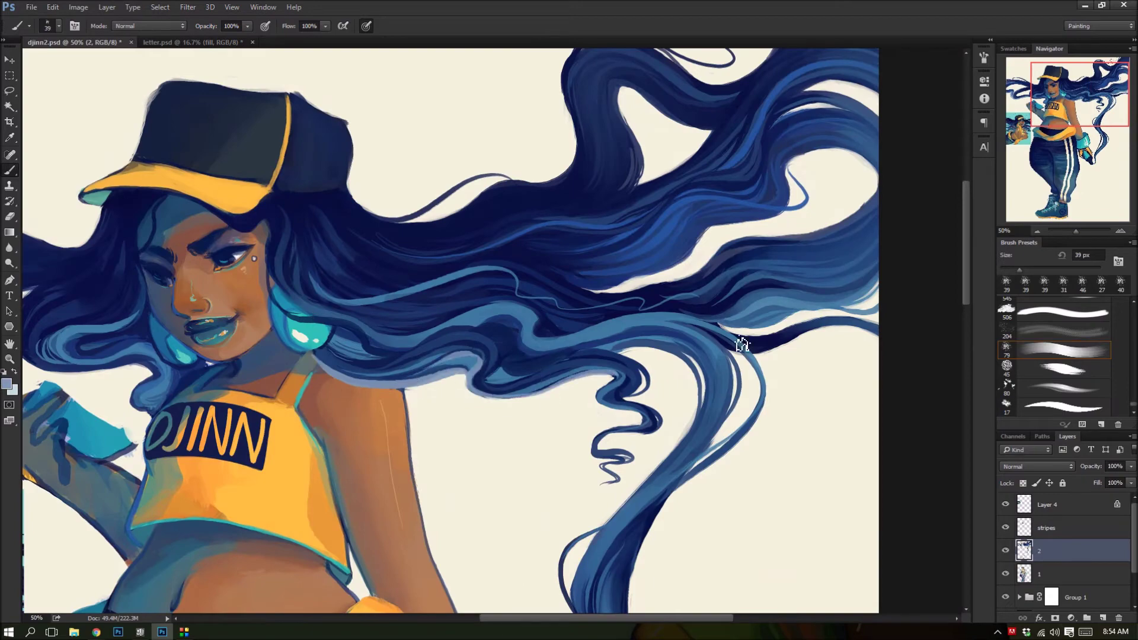
alt+click(614, 358)
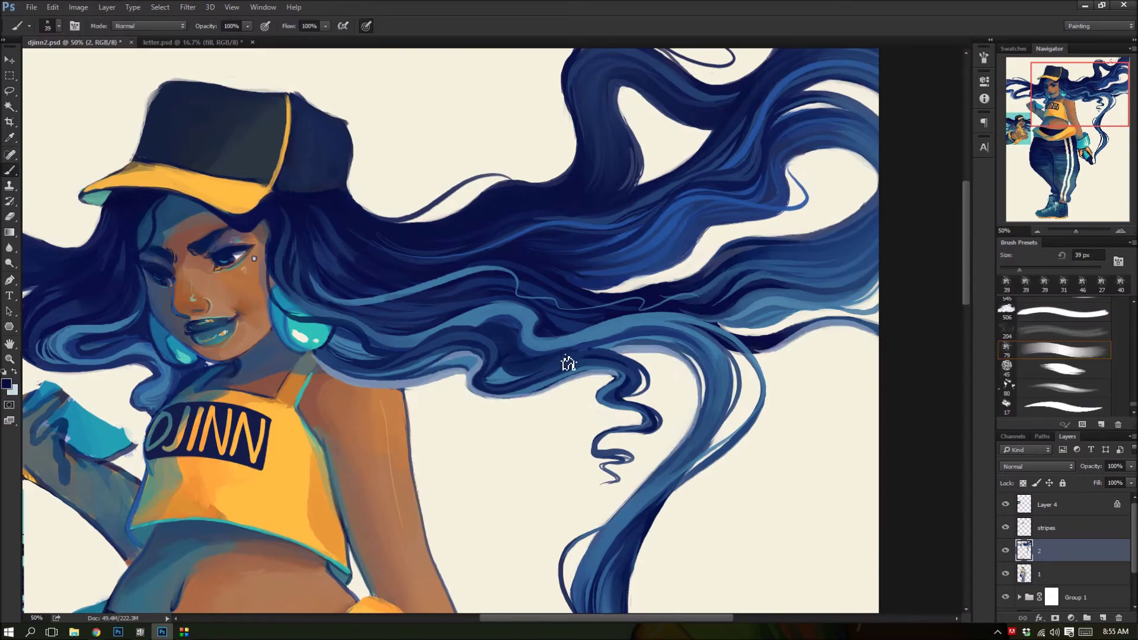
key(ctrl+0)
- Paint a light blue hair swirl to the left of the arm
key(ctrl+plus)
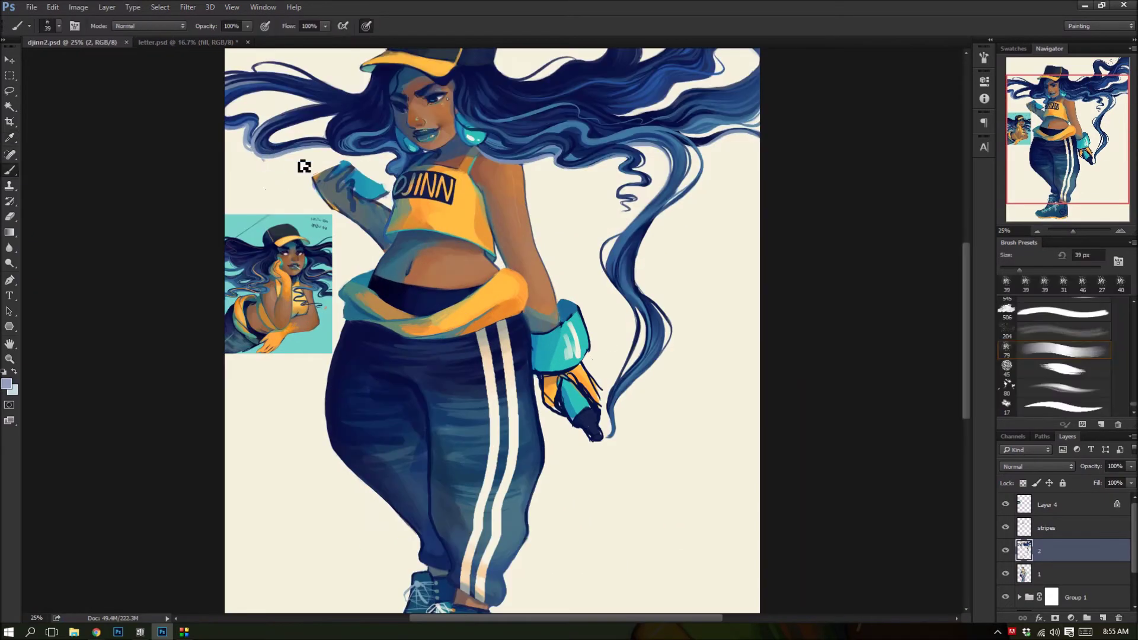
drag(321, 156, 291, 195)
alt+click(285, 232)
key(b)
- Paint orange streaks across the hair strands on a new layer
scroll(962, 314, up, 1)
key(ctrl+plus)
key(ctrl+plus)
key(ctrl+plus)
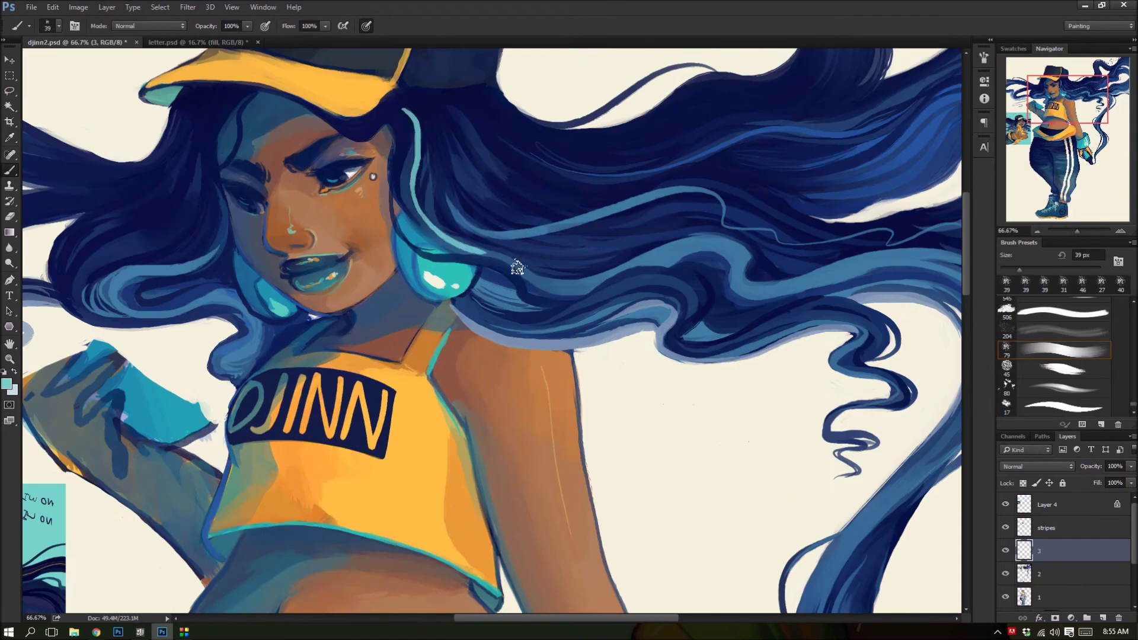
scroll(724, 292, right, 3)
scroll(721, 261, down, 5)
scroll(721, 255, down, 3)
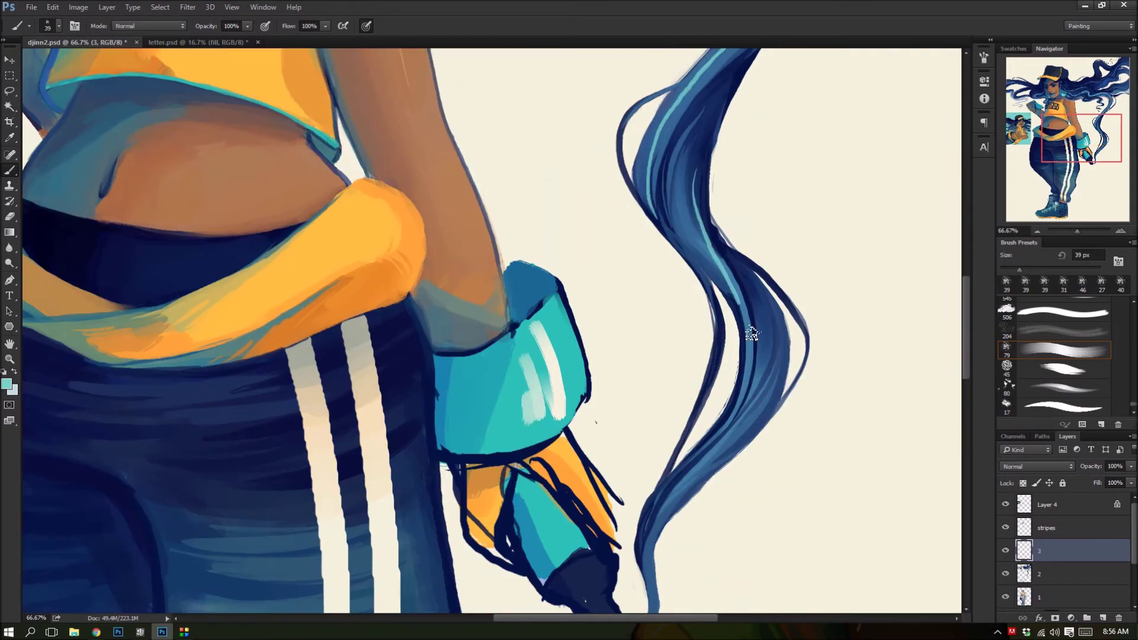
scroll(265, 428, up, 8)
scroll(265, 428, left, 3)
mouse_move(505, 419)
mouse_down()
mouse_move(662, 511)
mouse_move(925, 474)
mouse_up()
- Add thin gold streaks along the right-side and upper hair strands
scroll(711, 474, right, 5)
scroll(711, 474, down, 3)
drag(593, 302, 664, 391)
drag(294, 175, 773, 110)
scroll(788, 114, down, 3)
scroll(903, 330, up, 2)
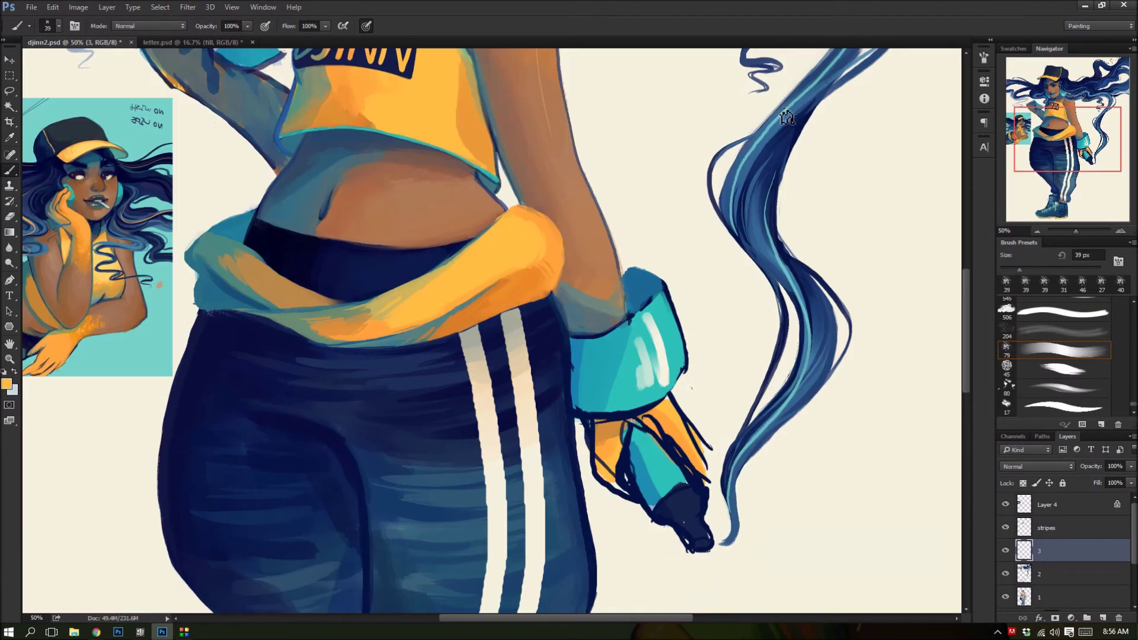
scroll(533, 296, down, 3)
scroll(415, 356, up, 3)
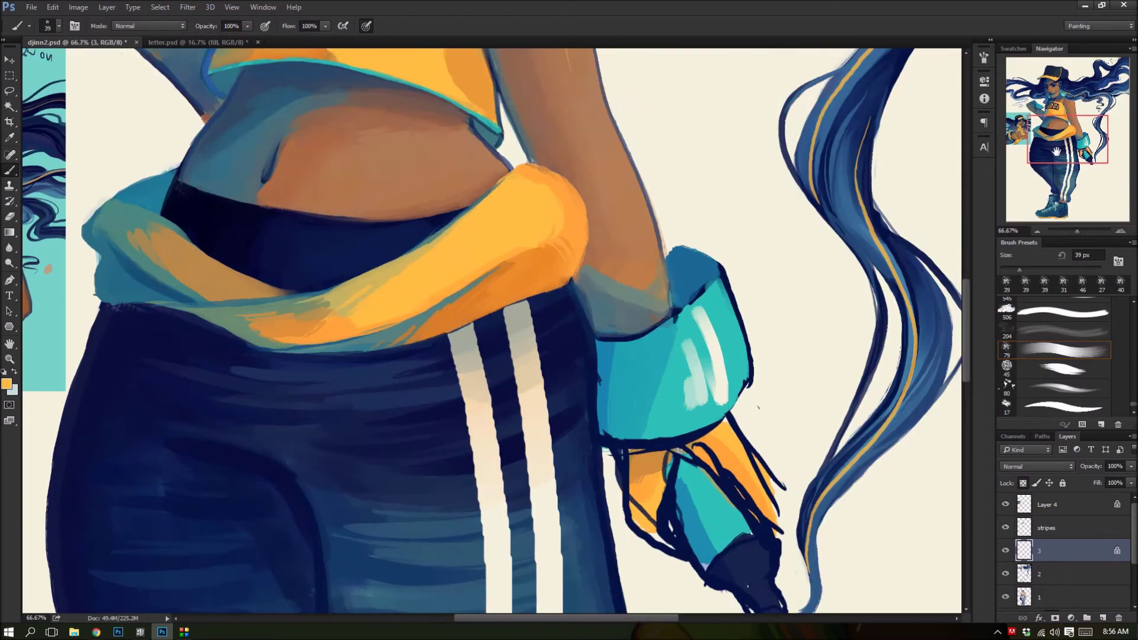
scroll(322, 380, up, 8)
drag(599, 370, 393, 461)
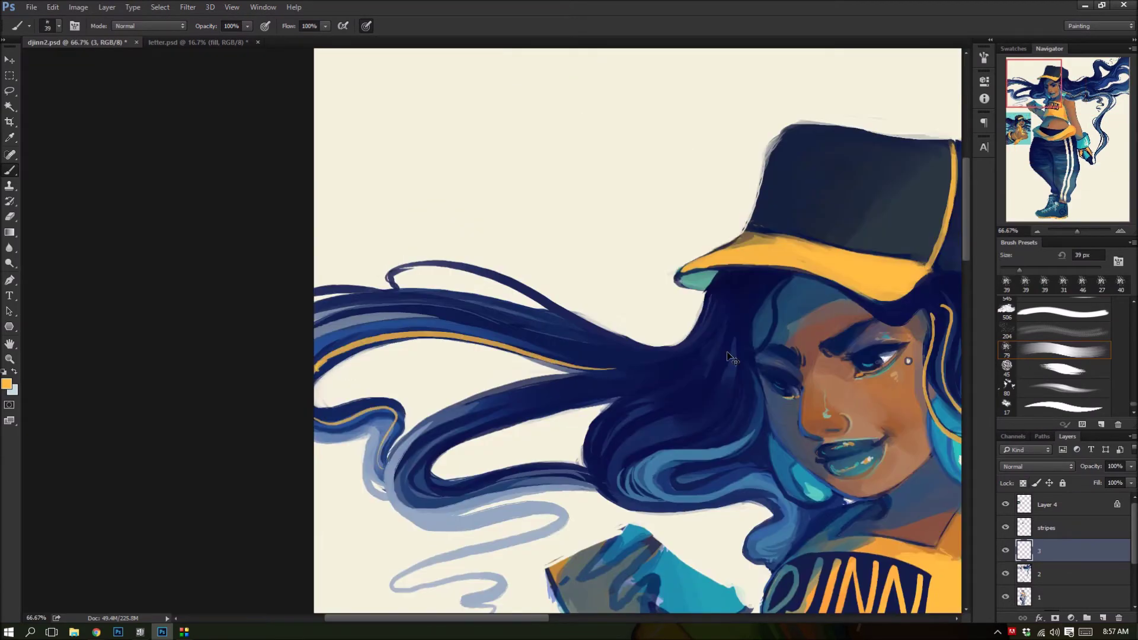
- Adjust the gold streaks in Hue/Saturation, previewing Saturation +72
scroll(730, 357, down, 3)
key(ctrl+u)
drag(528, 364, 546, 364)
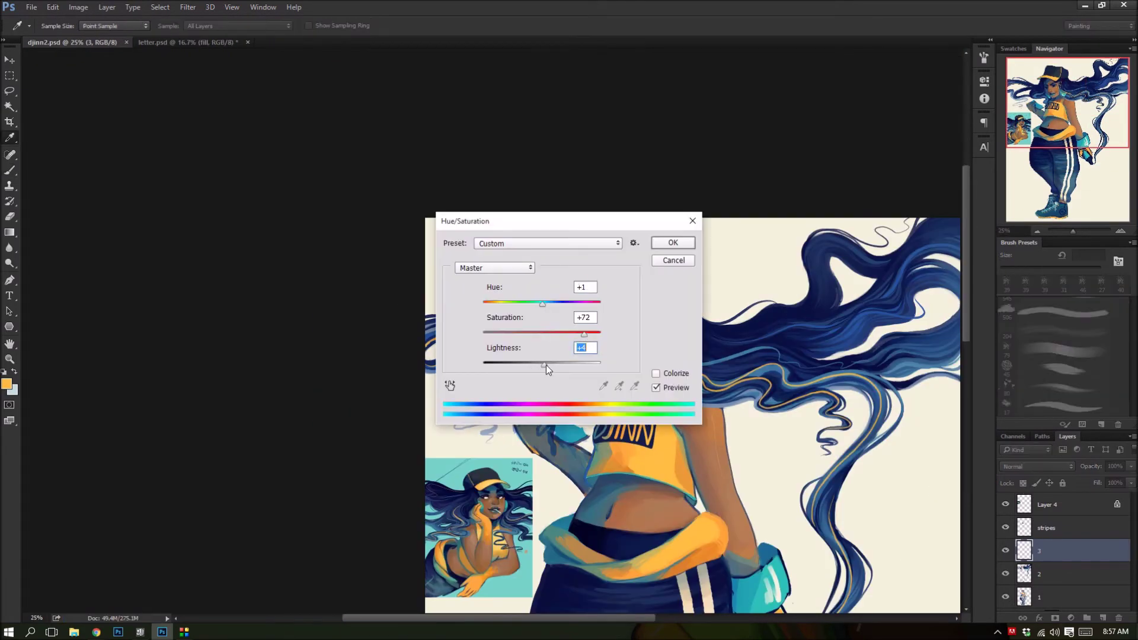
- Apply the Hue/Saturation change to brighten the gold hair streaks
key(Return)
key(ctrl+minus)
key(b)
click(1023, 483)
- Zoom to 50% and pan to review the head, torso and trousers
key(ctrl+plus)
key(ctrl+plus)
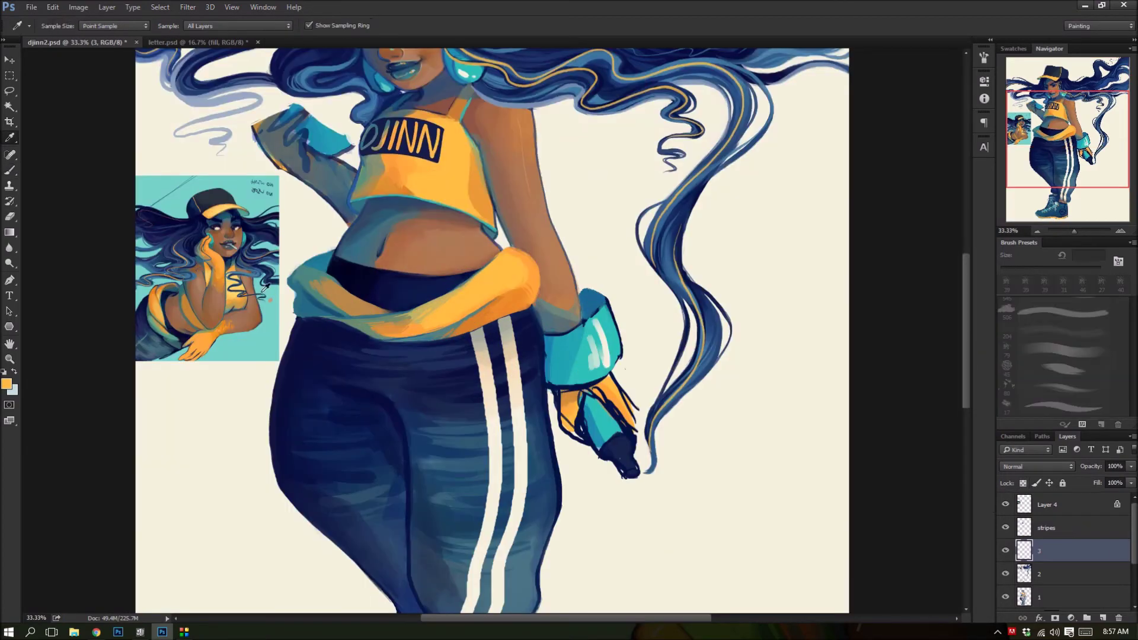
drag(403, 61, 505, 193)
key(ctrl+plus)
mouse_move(967, 273)
mouse_down()
mouse_move(962, 396)
mouse_move(963, 276)
mouse_up()
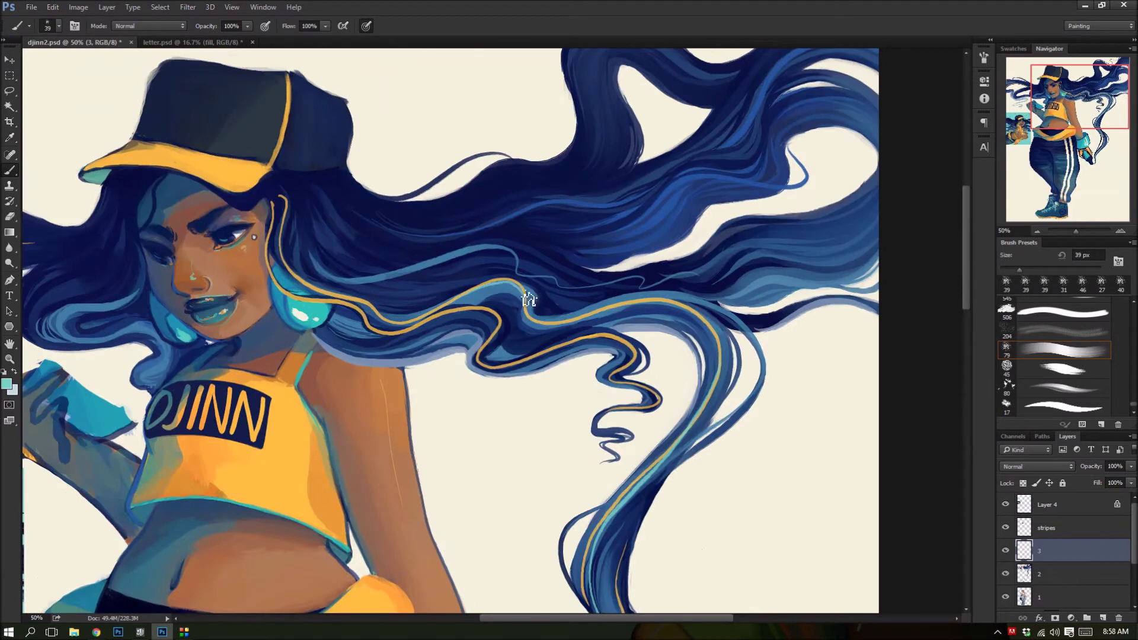
scroll(688, 305, up, 3)
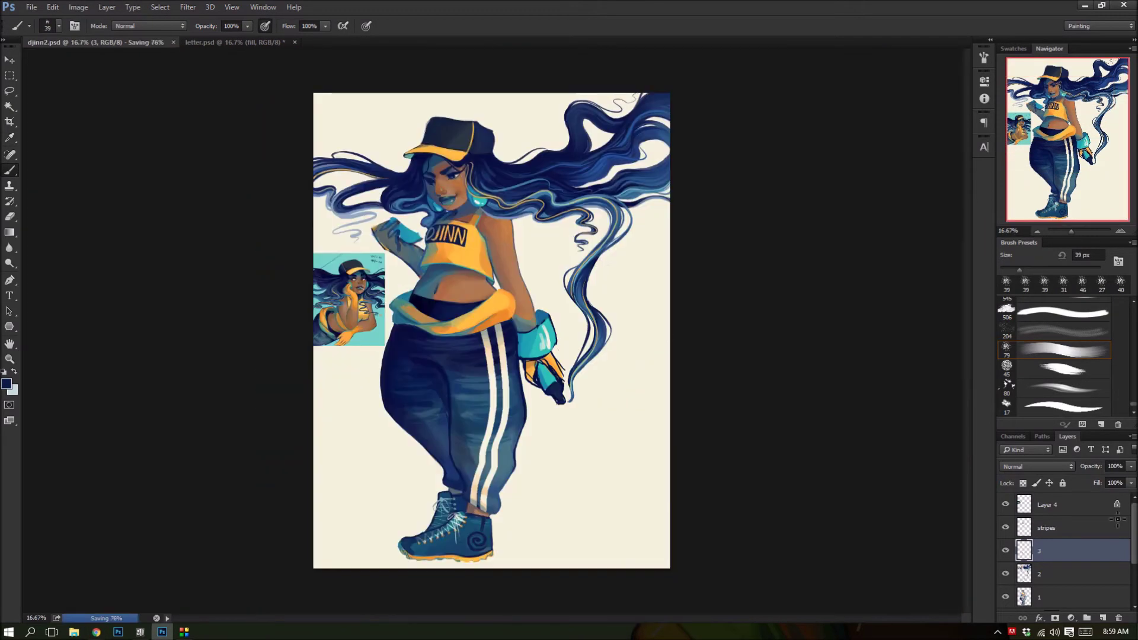
- Hide the Layer 4 reference sketch and undo the cream marks on the teal glove
click(1006, 505)
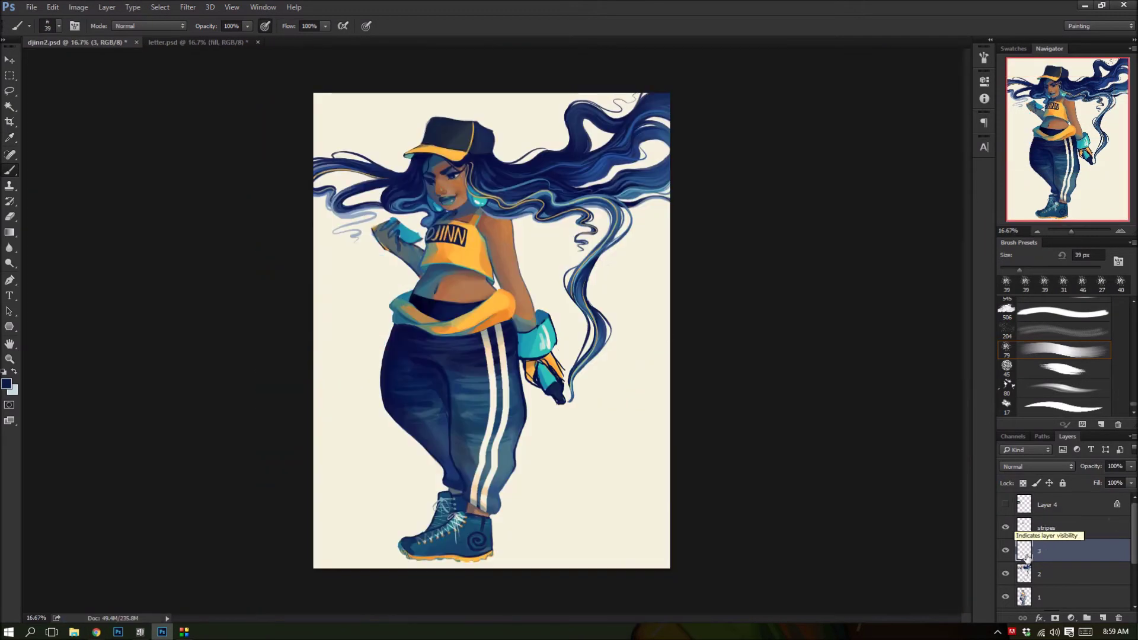
key(ctrl+plus)
key(ctrl+plus)
key(ctrl+plus)
alt+click(688, 397)
alt+click(569, 450)
key(ctrl+z)
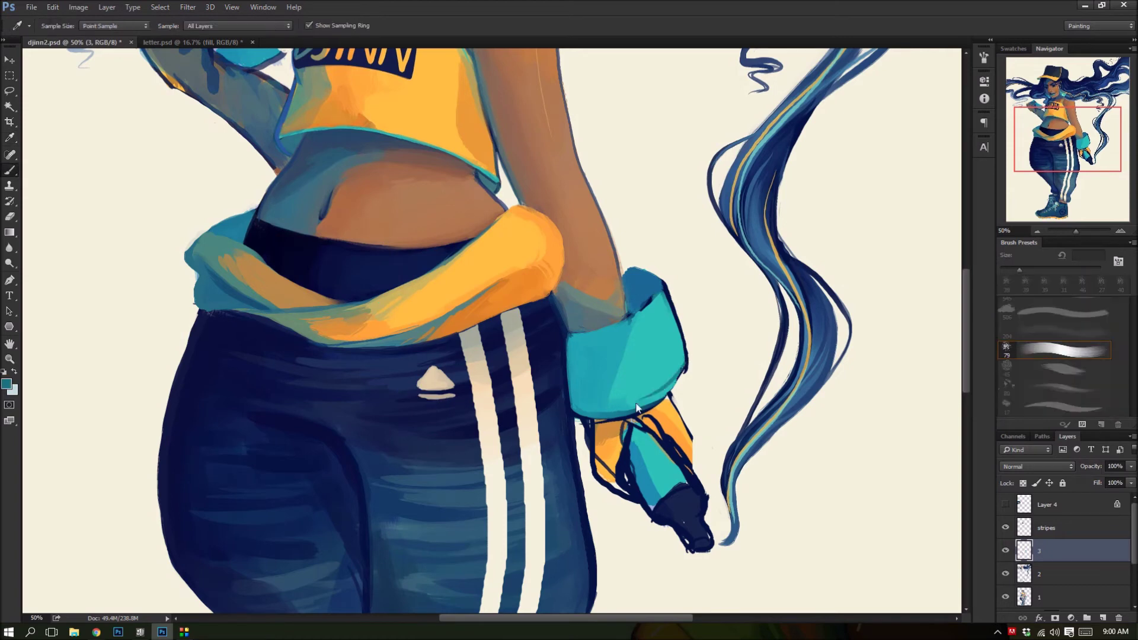
- Outline the glove cuff's top and side edges in dark navy
alt+click(669, 394)
drag(628, 274, 684, 368)
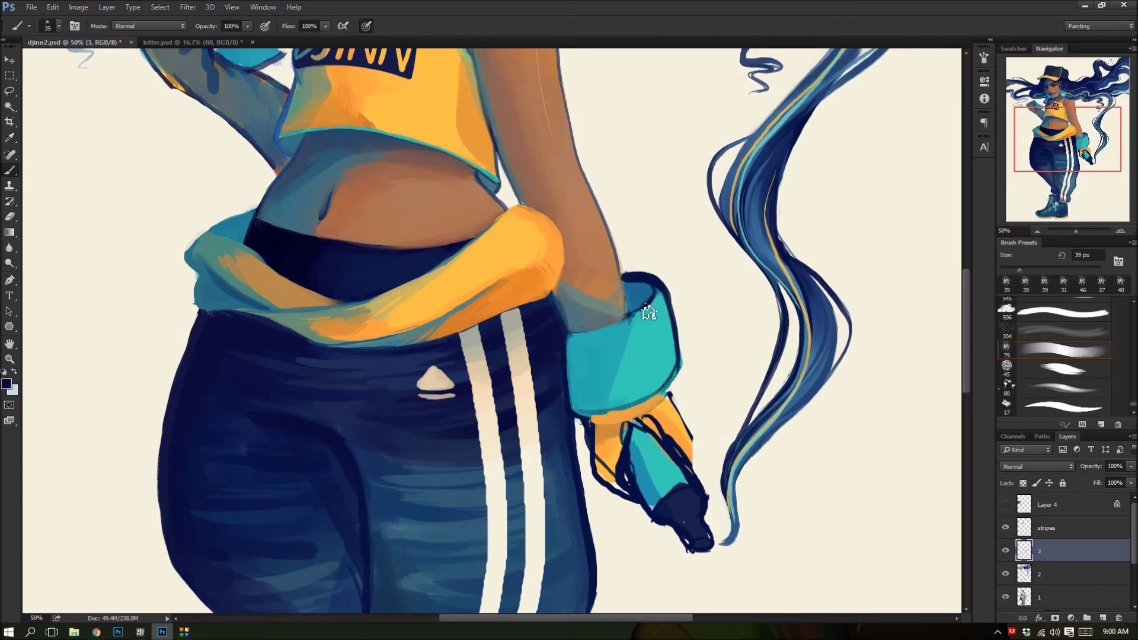
drag(648, 312, 584, 332)
- Repaint the spray can body in teal with a navy tip
alt+click(671, 389)
drag(624, 447, 664, 498)
alt+click(675, 507)
key(ctrl+z)
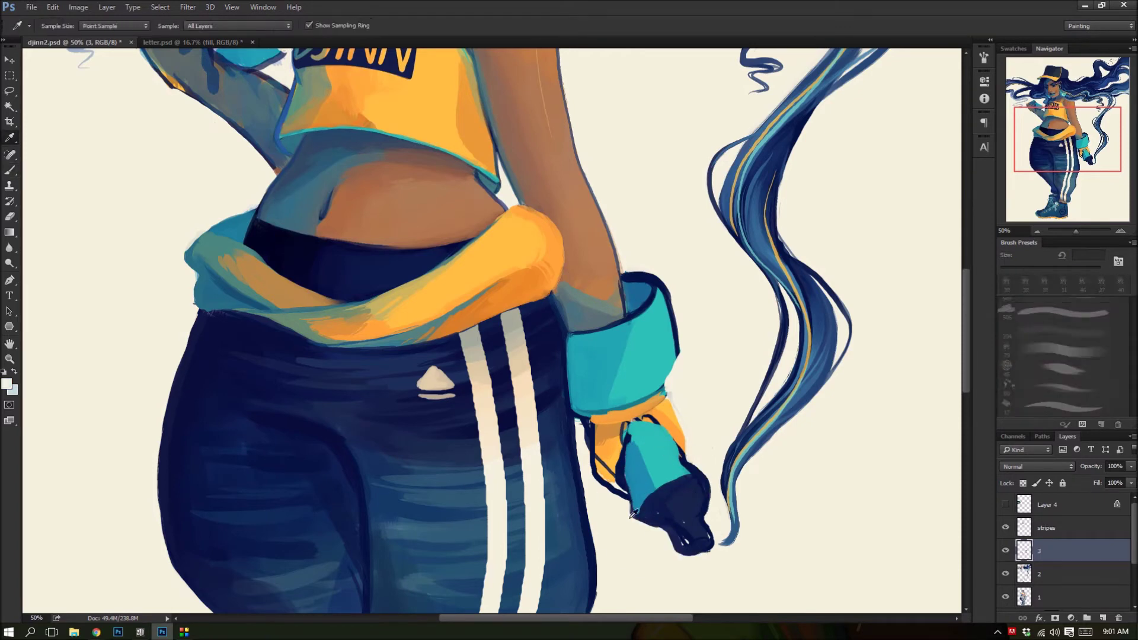
alt+click(685, 564)
drag(661, 525, 688, 540)
- Reshape the gripping hand, repainting its outline in orange
alt+click(628, 462)
mouse_move(658, 430)
mouse_down()
mouse_move(697, 480)
mouse_move(665, 418)
mouse_up()
alt+click(676, 522)
alt+click(602, 451)
mouse_move(593, 424)
mouse_down()
mouse_move(601, 487)
mouse_move(664, 442)
mouse_up()
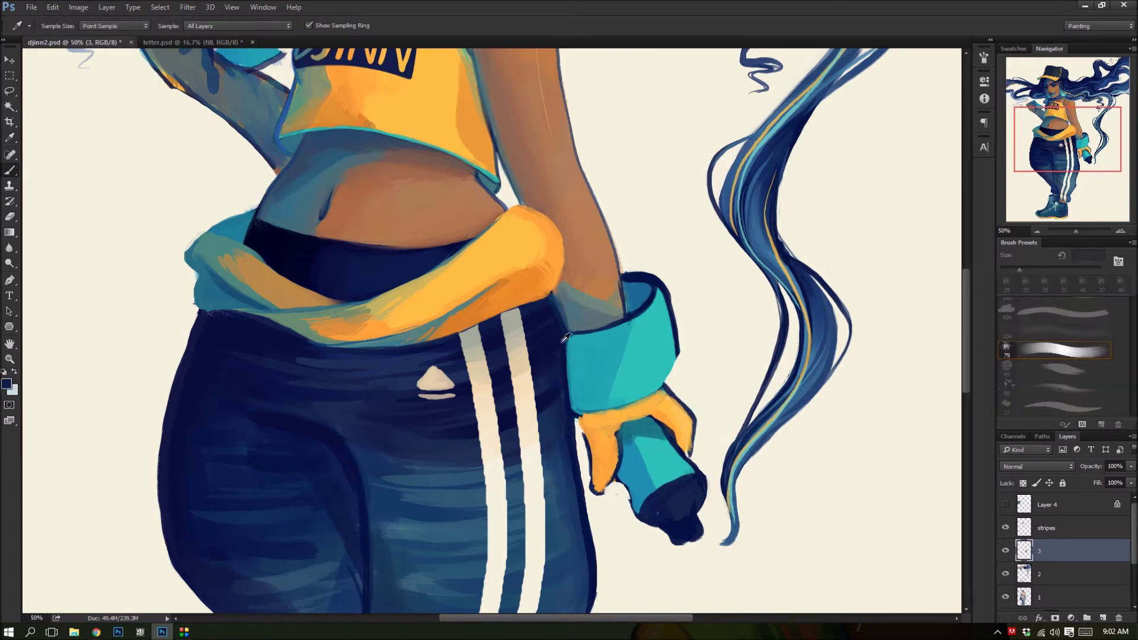
- Touch up the can tip and darken the hand's lower-left and right edges
drag(700, 498, 703, 545)
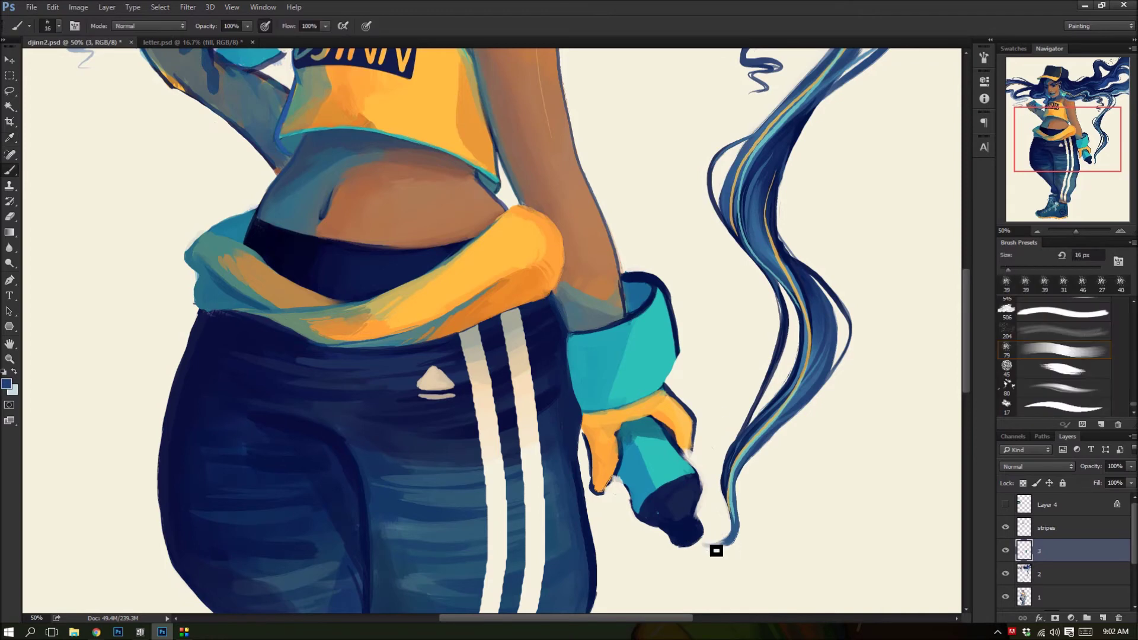
drag(593, 463, 619, 501)
alt+click(615, 480)
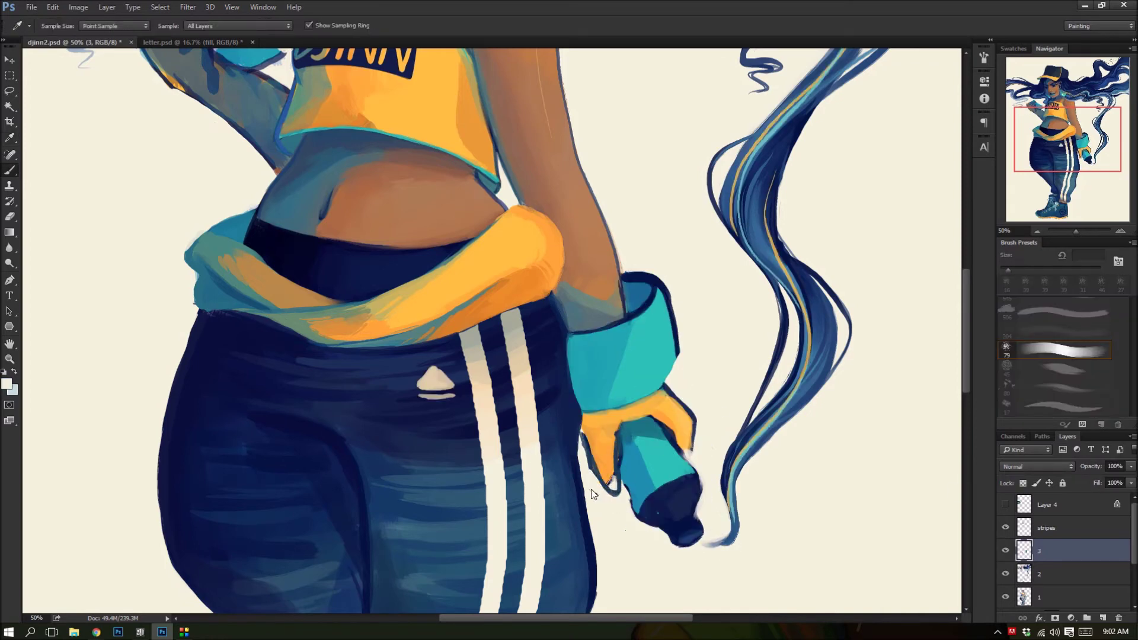
alt+click(611, 460)
drag(687, 418, 695, 459)
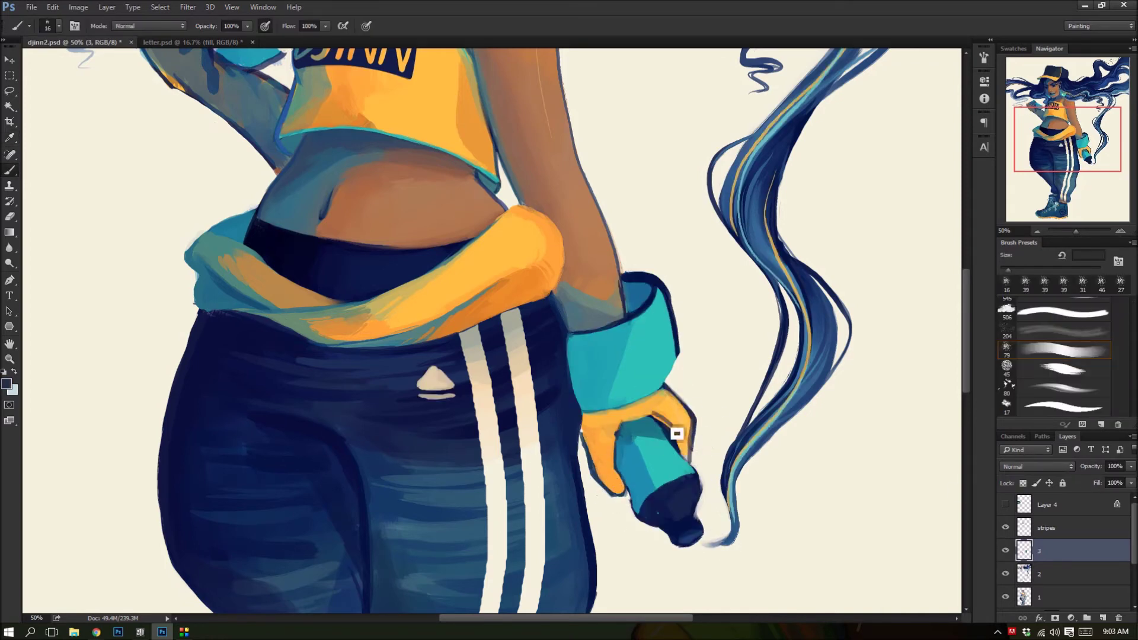
alt+click(563, 249)
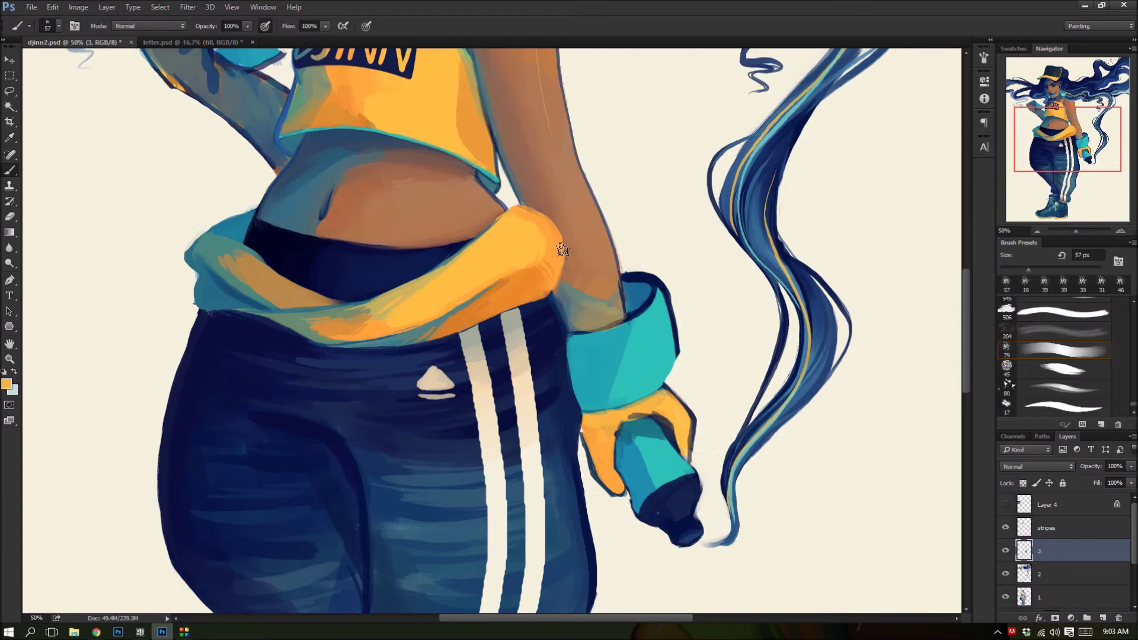
- Dab orange texture on the forearm and paint the spray can's cap navy
drag(589, 252, 581, 282)
alt+click(652, 507)
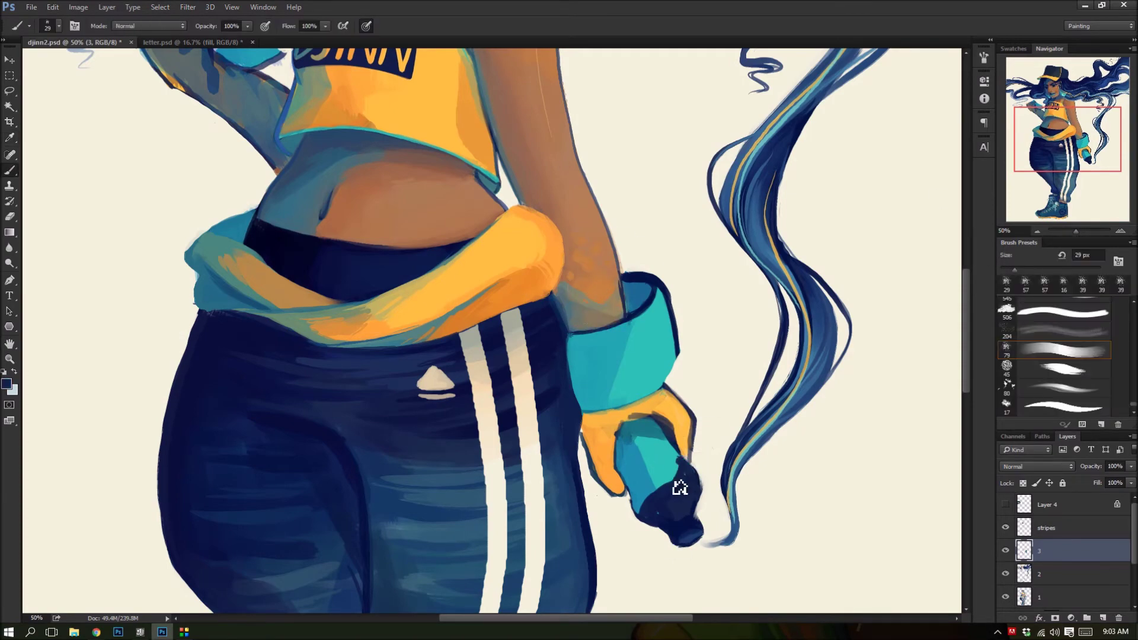
drag(649, 465, 670, 498)
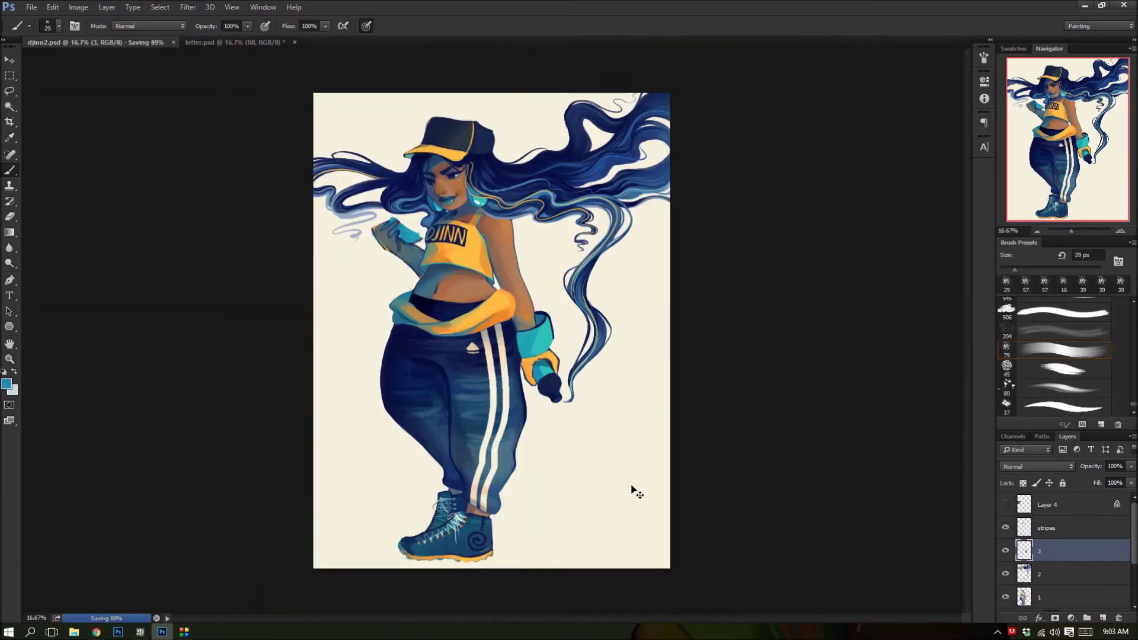
alt+click(708, 503)
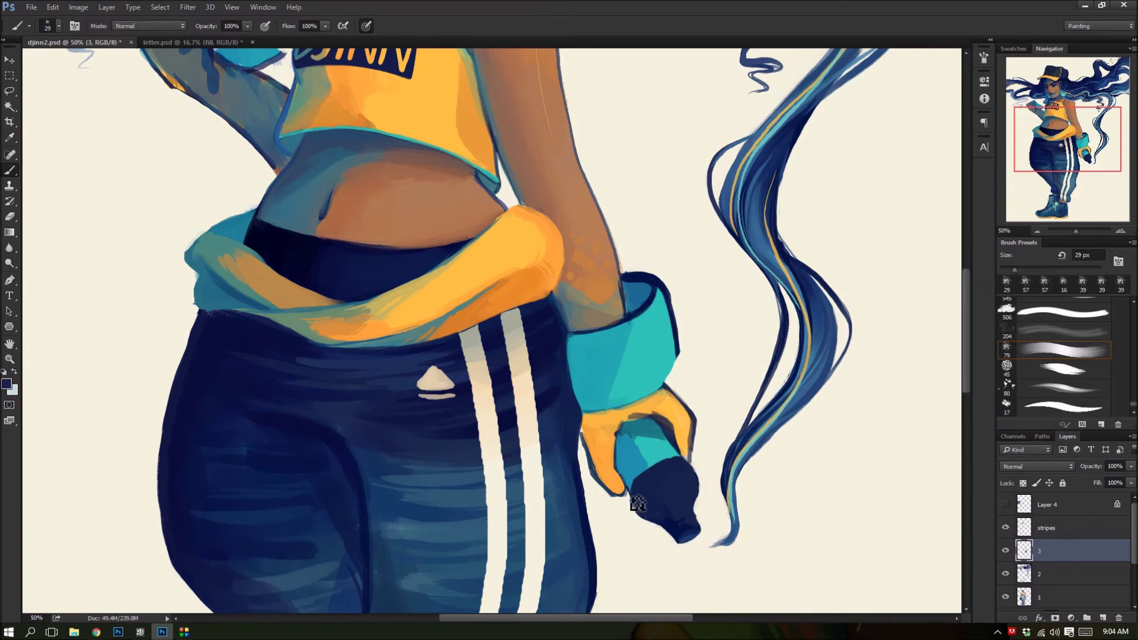
alt+click(697, 505)
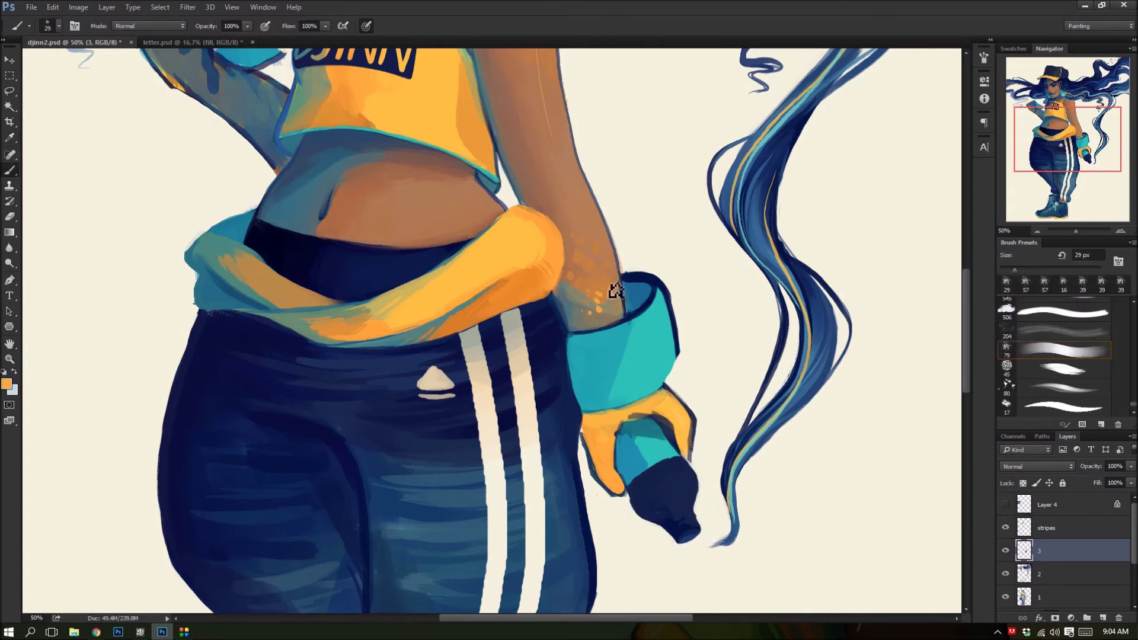
- Outline the wristband in navy and clean the forearm around it in orange
alt+click(664, 348)
drag(624, 286, 627, 355)
mouse_move(571, 360)
mouse_down()
mouse_move(675, 315)
mouse_move(593, 325)
mouse_move(569, 356)
mouse_up()
alt+click(652, 261)
alt+click(592, 305)
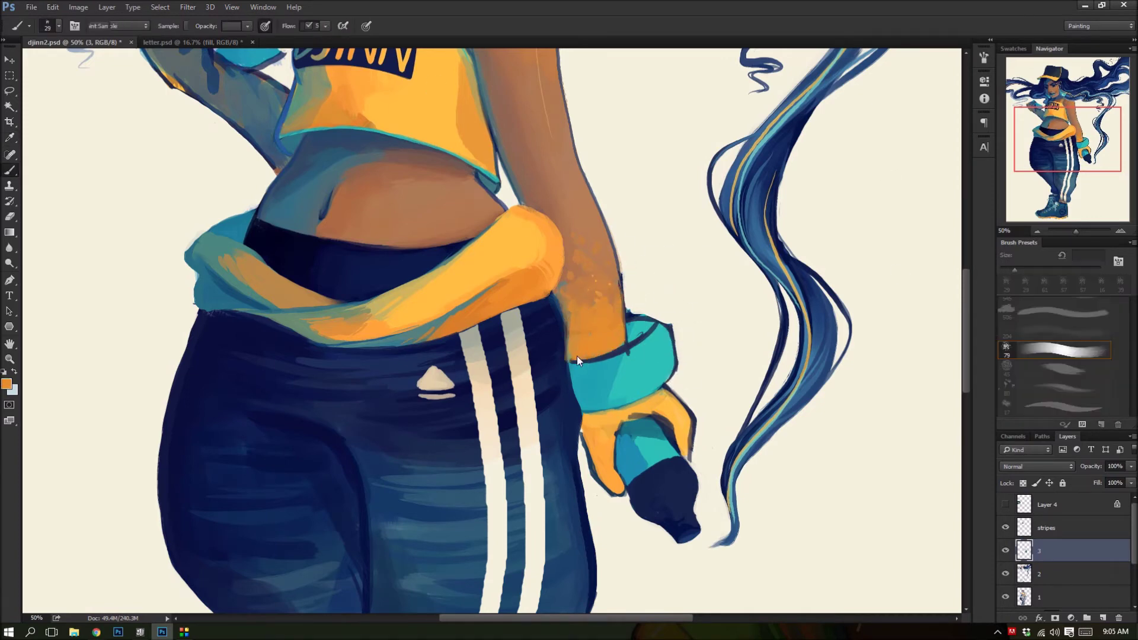
- Paint teal over the cuff's top edge to tidy the wristband
alt+click(563, 320)
drag(631, 323, 667, 332)
alt+click(686, 388)
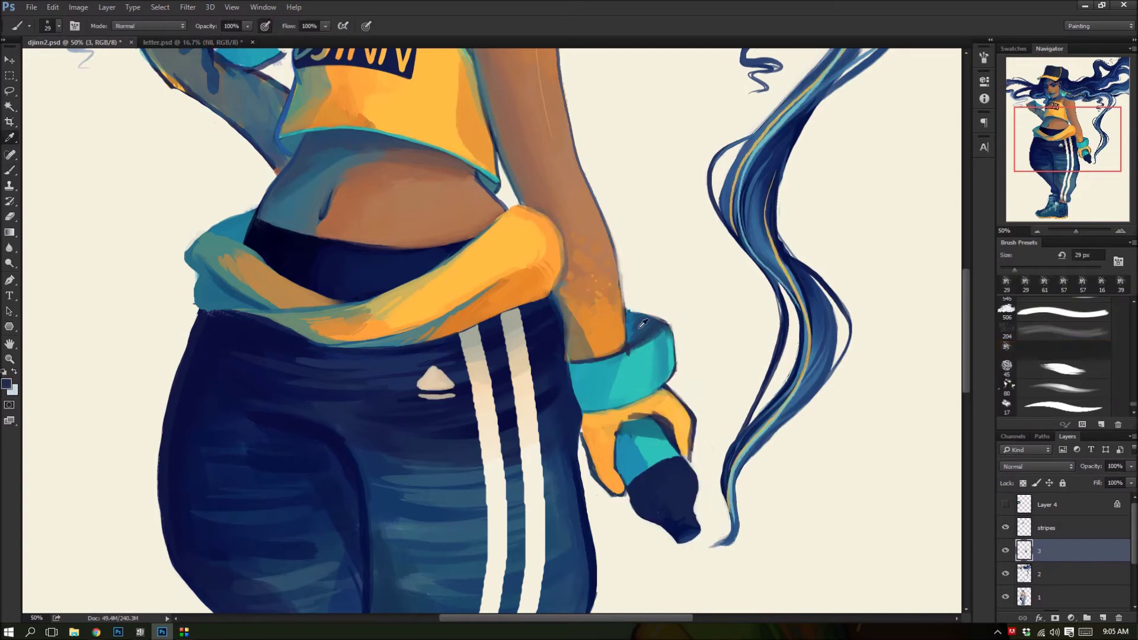
alt+click(657, 316)
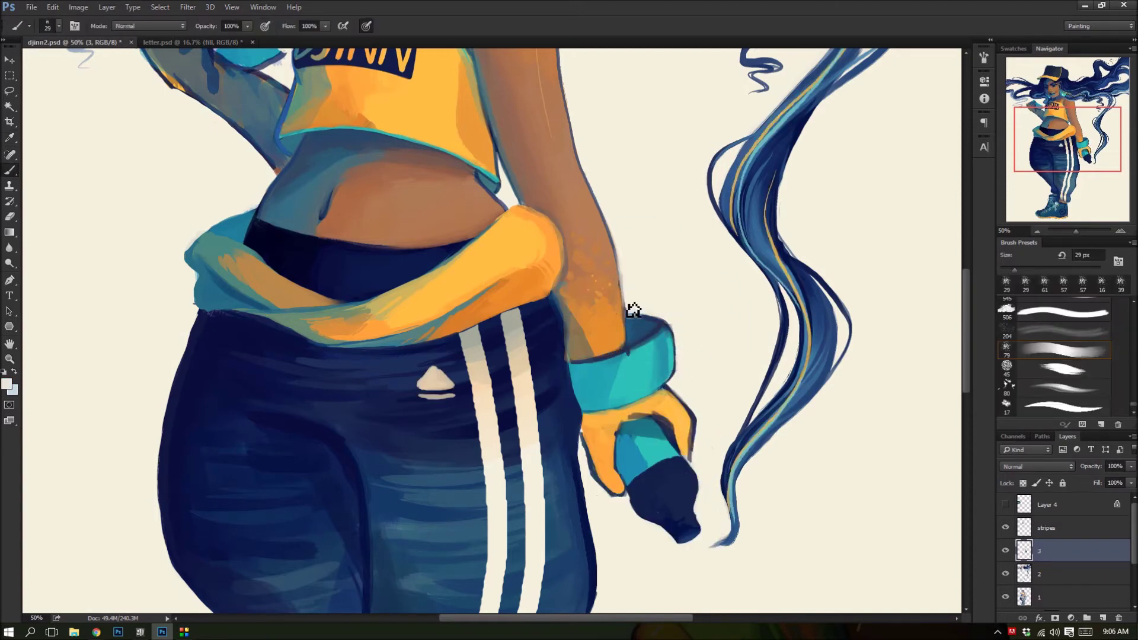
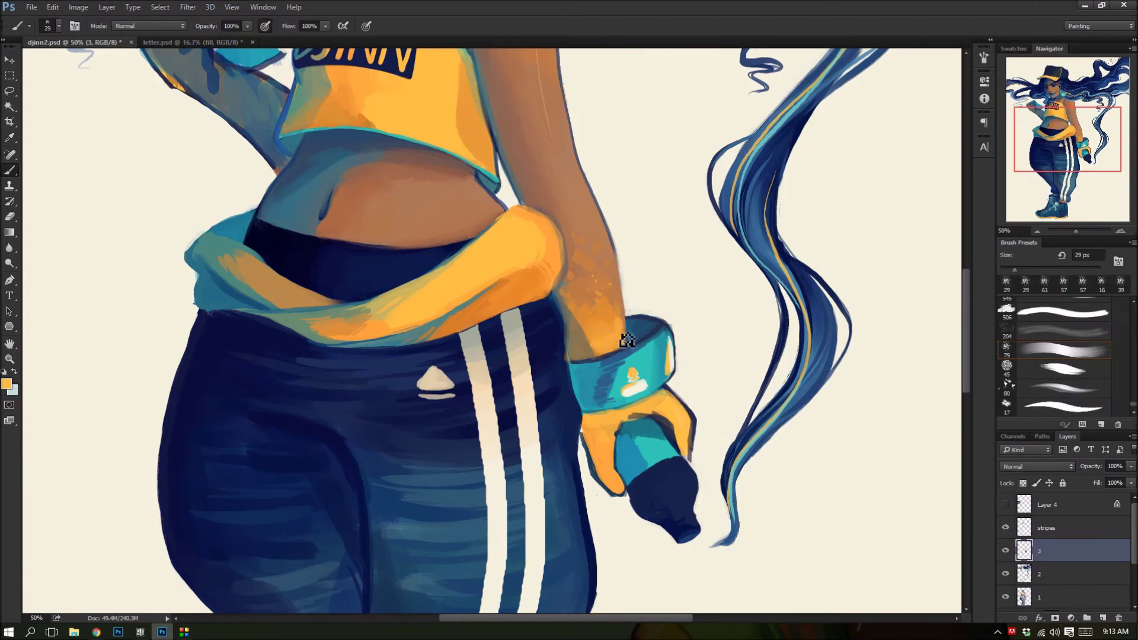
- Paint the top of the cuff logo cream and a teal rim along the hand's left edge
drag(629, 372, 638, 380)
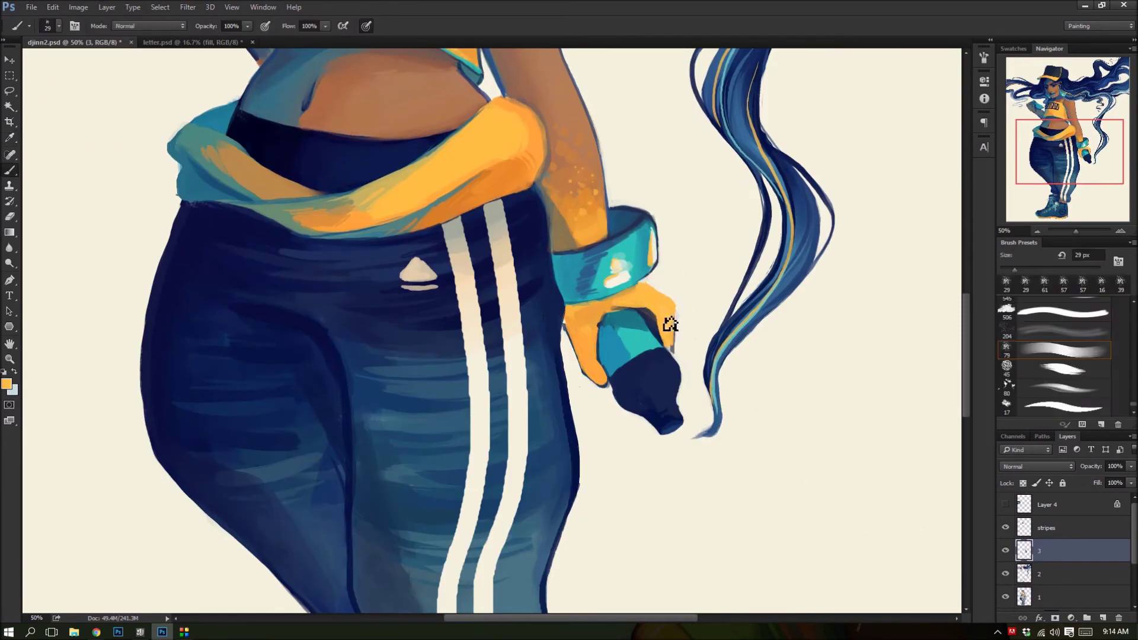
alt+click(665, 338)
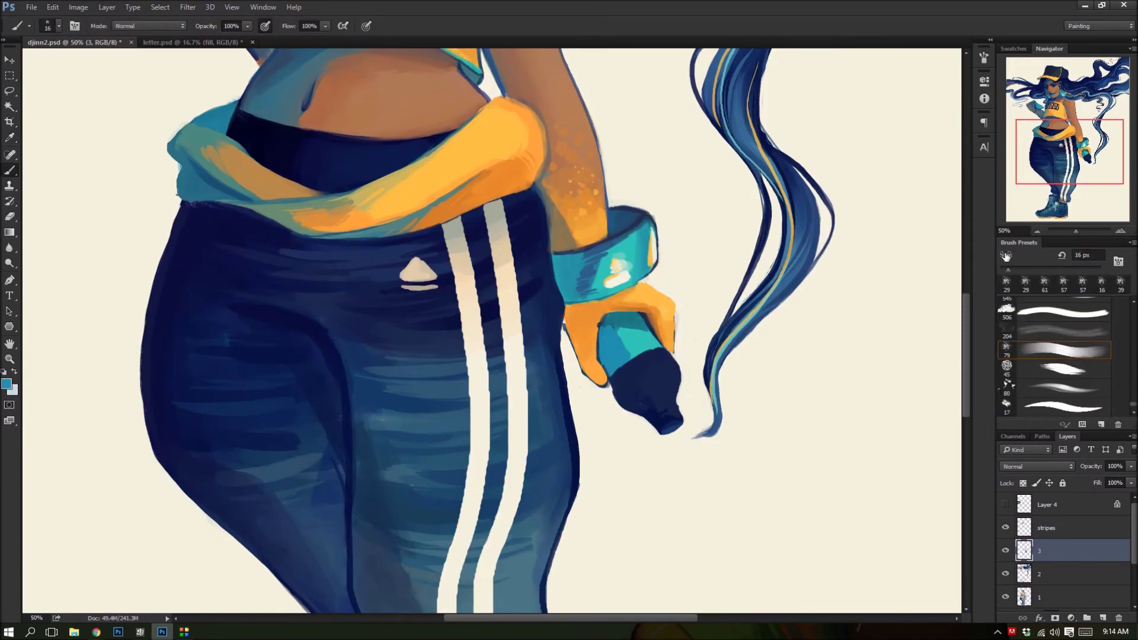
alt+click(569, 332)
alt+click(403, 243)
drag(568, 321, 590, 371)
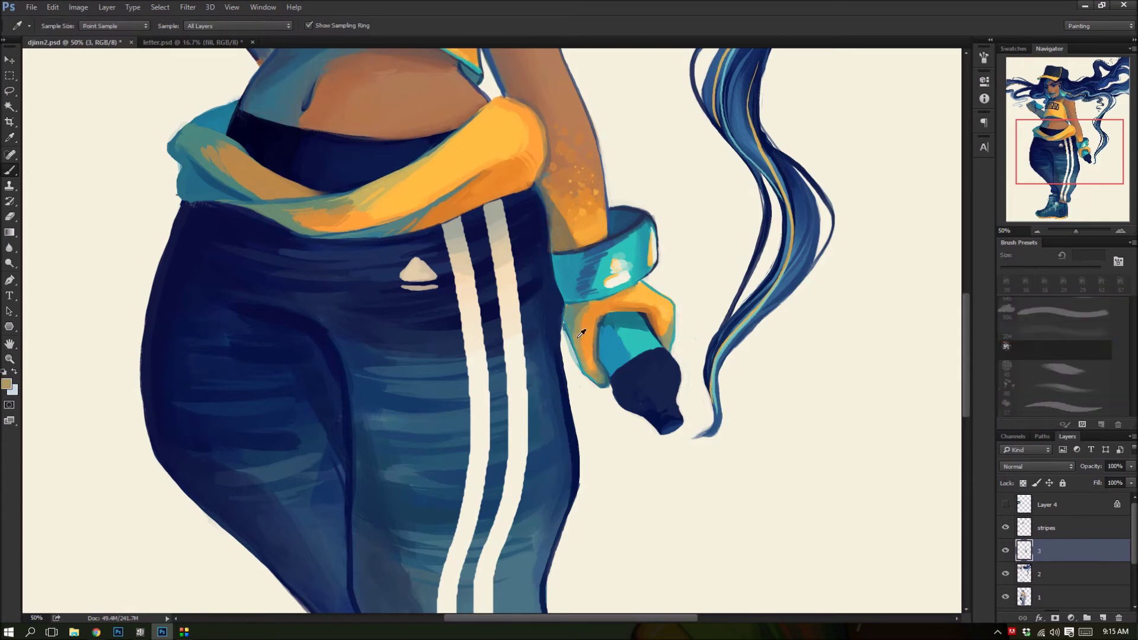
- Dab orange marks onto the teal bottle label
alt+click(619, 304)
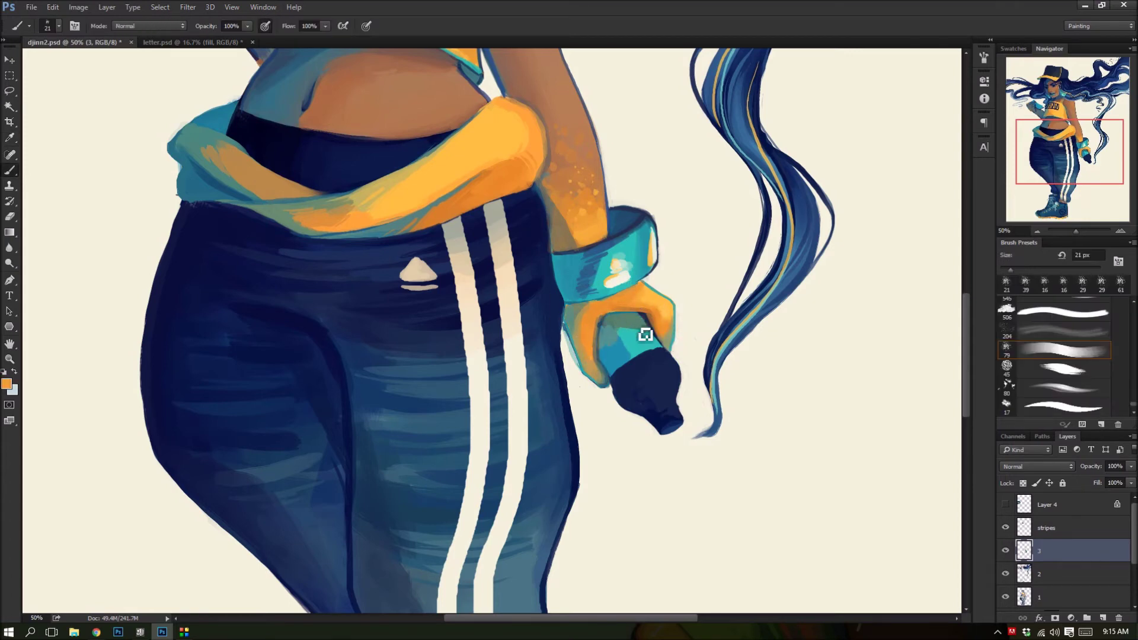
alt+click(638, 398)
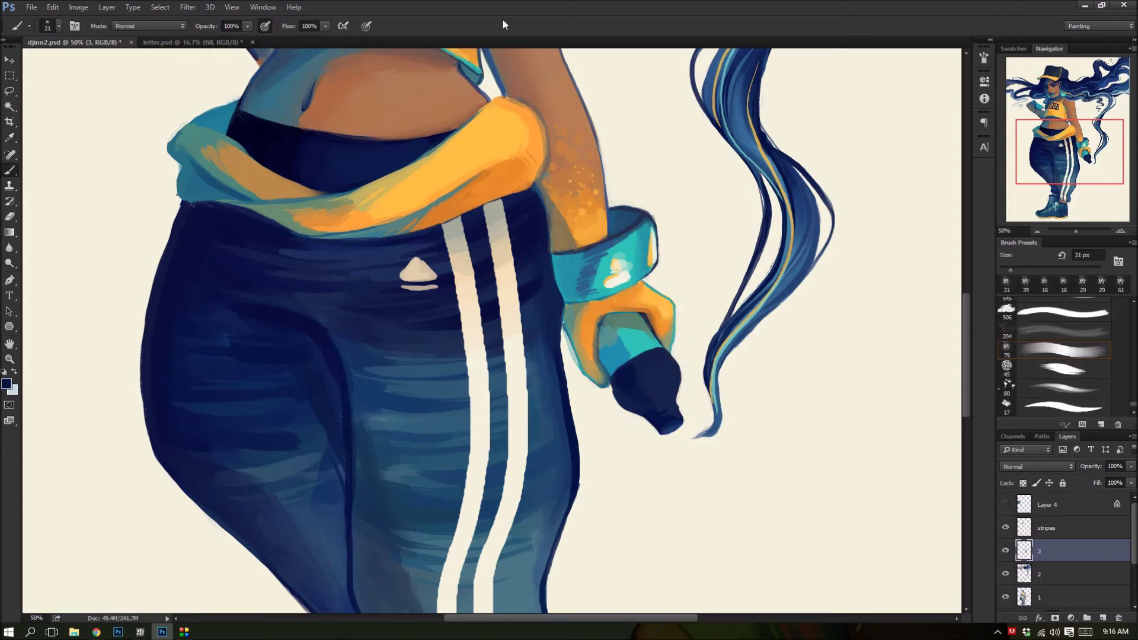
key(alt)
alt+click(406, 399)
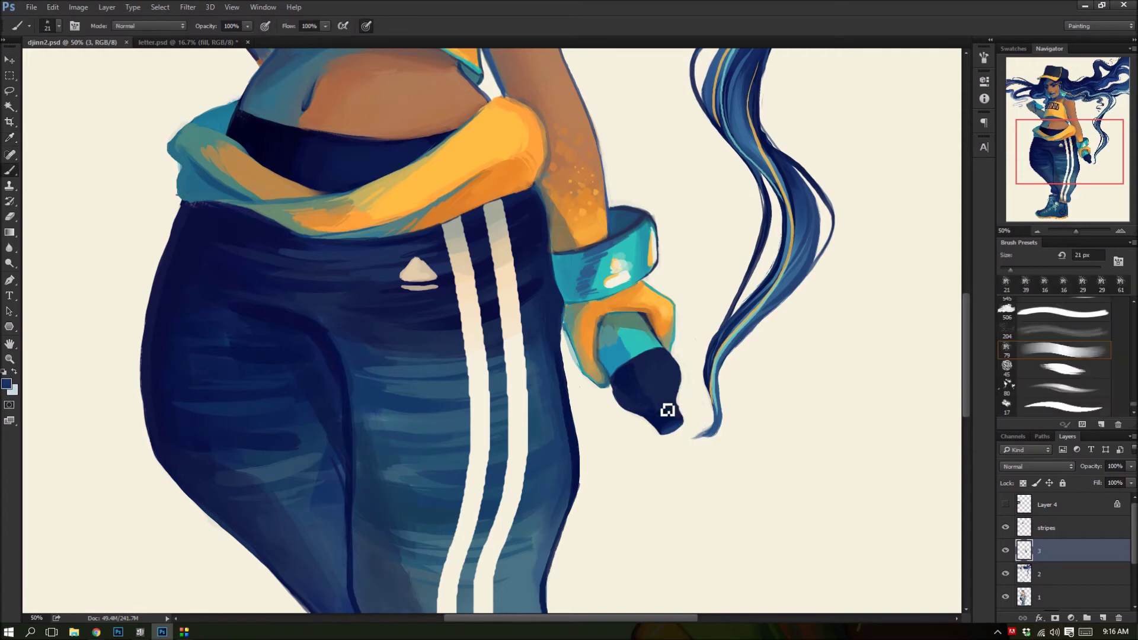
alt+click(610, 295)
mouse_move(627, 360)
mouse_down()
mouse_move(616, 350)
mouse_move(642, 334)
mouse_up()
- Add light teal squiggles to the label, a small bottle highlight, and a stroke near the wrist
alt+click(610, 347)
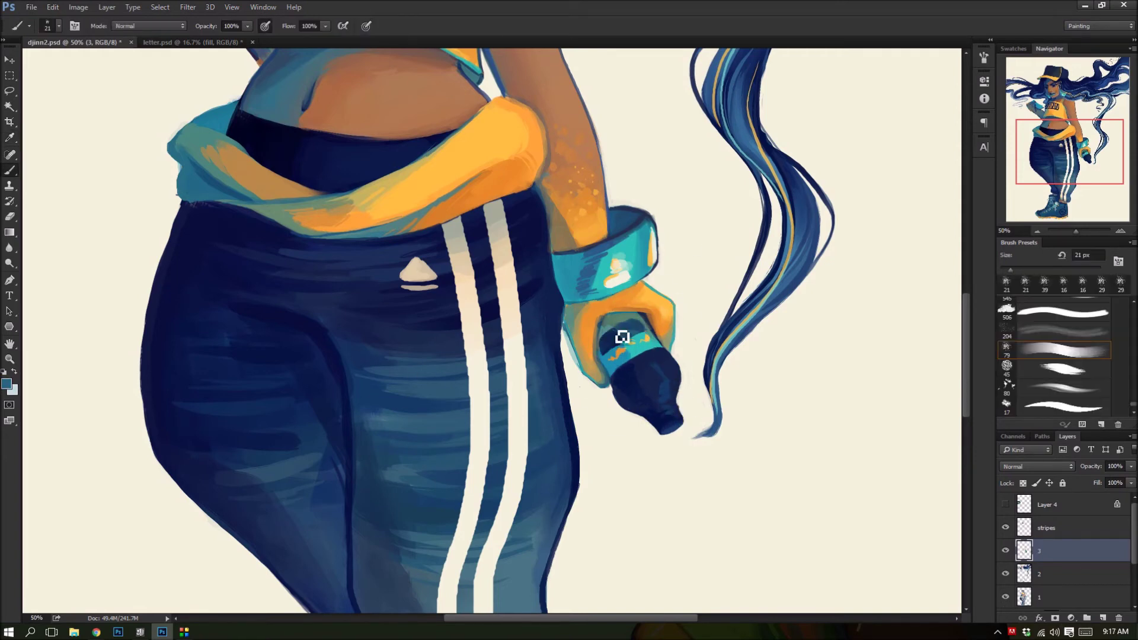
alt+click(612, 312)
drag(631, 342, 644, 334)
drag(661, 396, 665, 388)
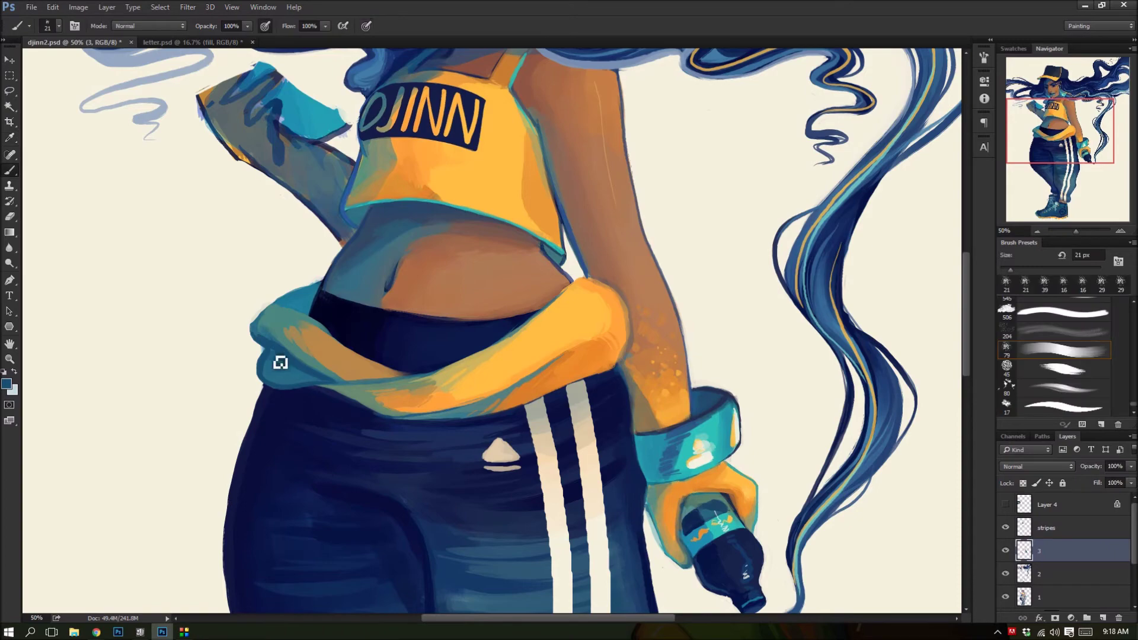
alt+click(274, 364)
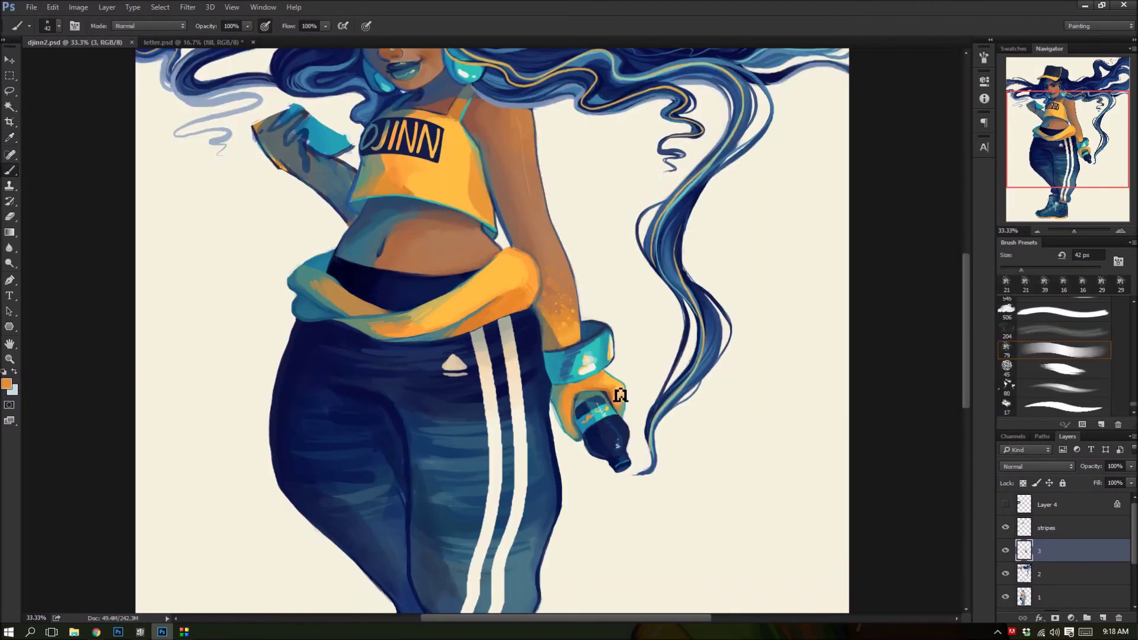
drag(607, 398, 619, 377)
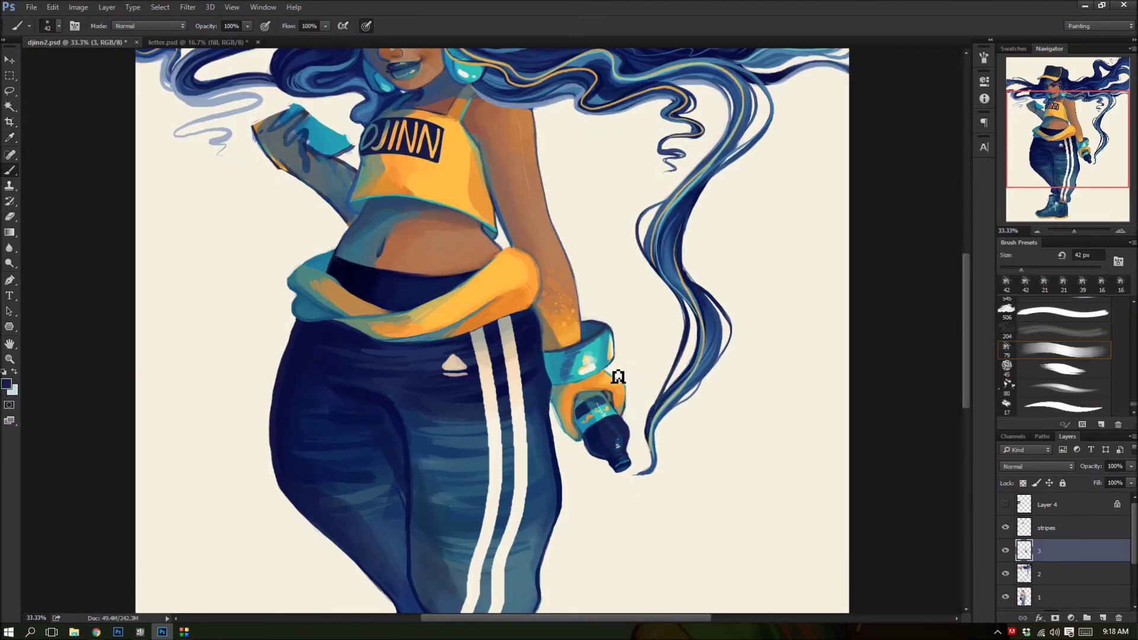
alt+click(577, 443)
- Zoom in on the cap, paint an orange stroke along the brim and darken the shadow beneath it
scroll(587, 355, up, 5)
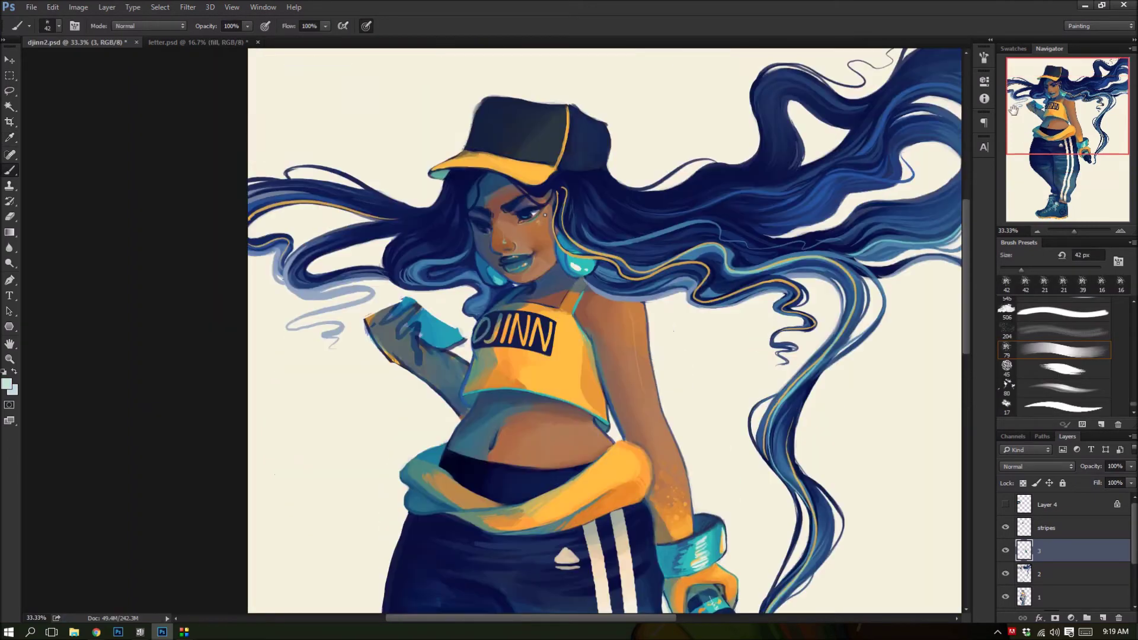
key(ctrl+plus)
drag(481, 175, 415, 178)
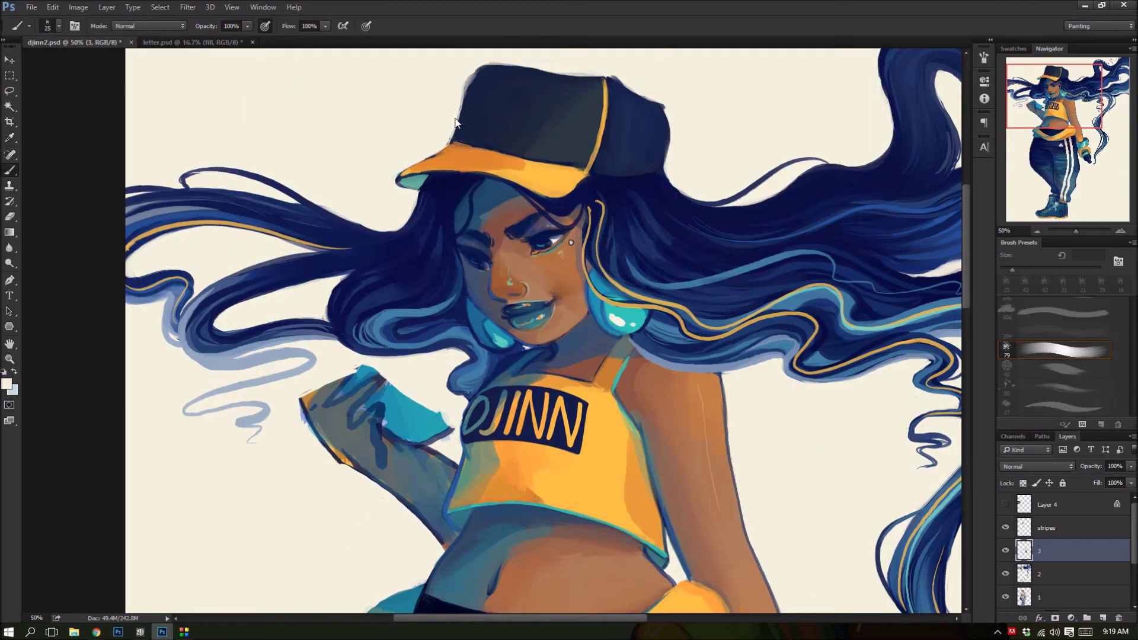
alt+click(559, 181)
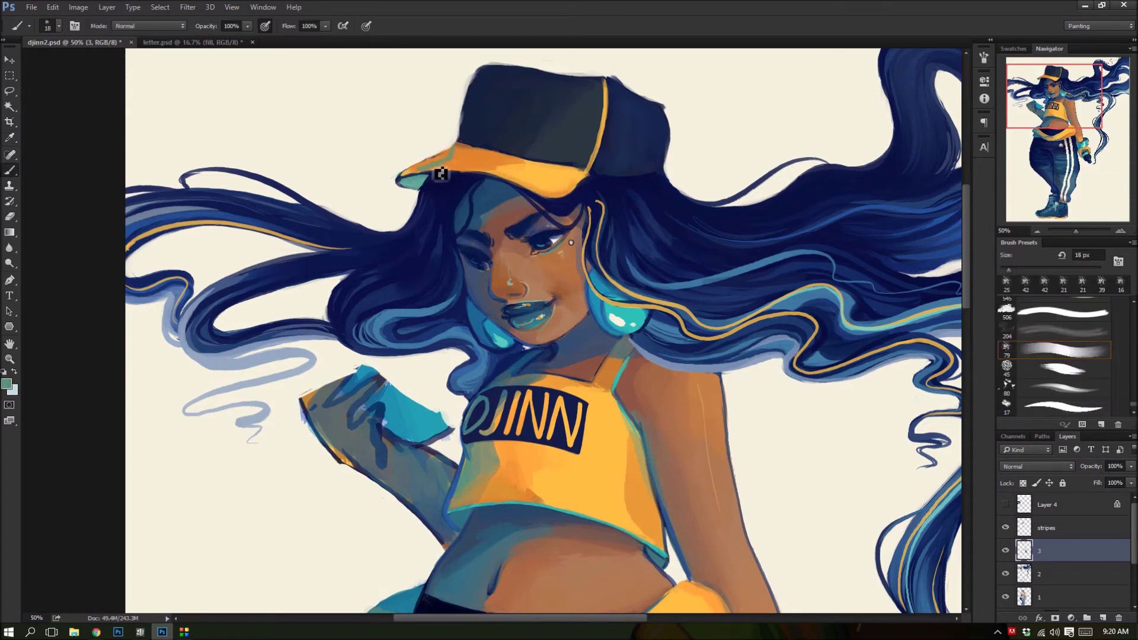
alt+click(572, 322)
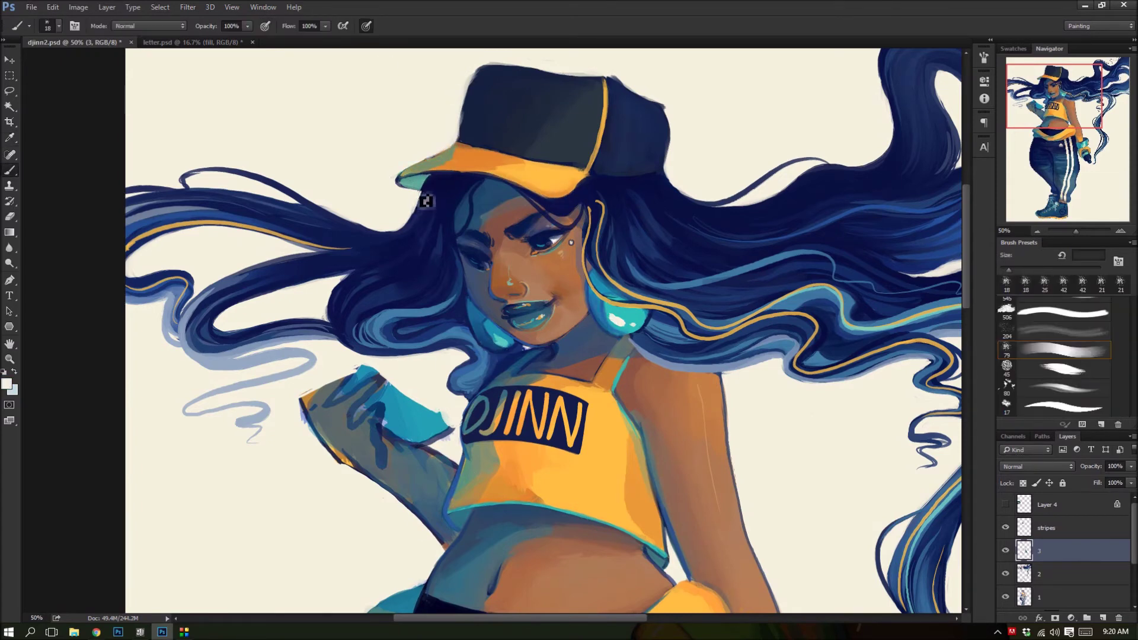
drag(408, 181, 415, 178)
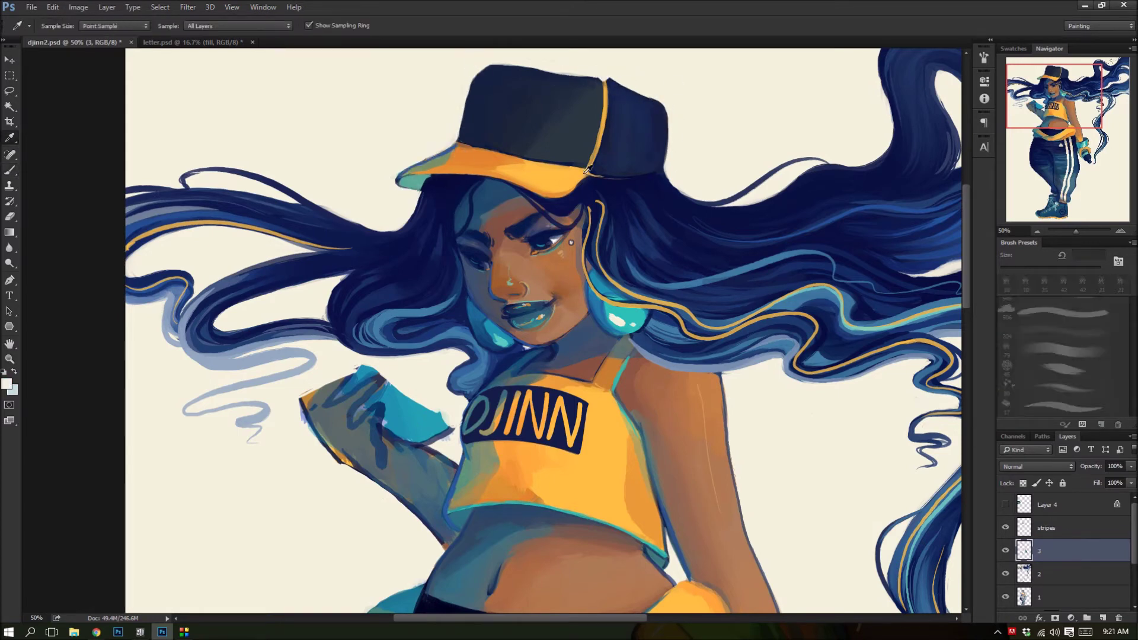
- Repaint the left tip and right end of the cap brim orange
alt+click(566, 189)
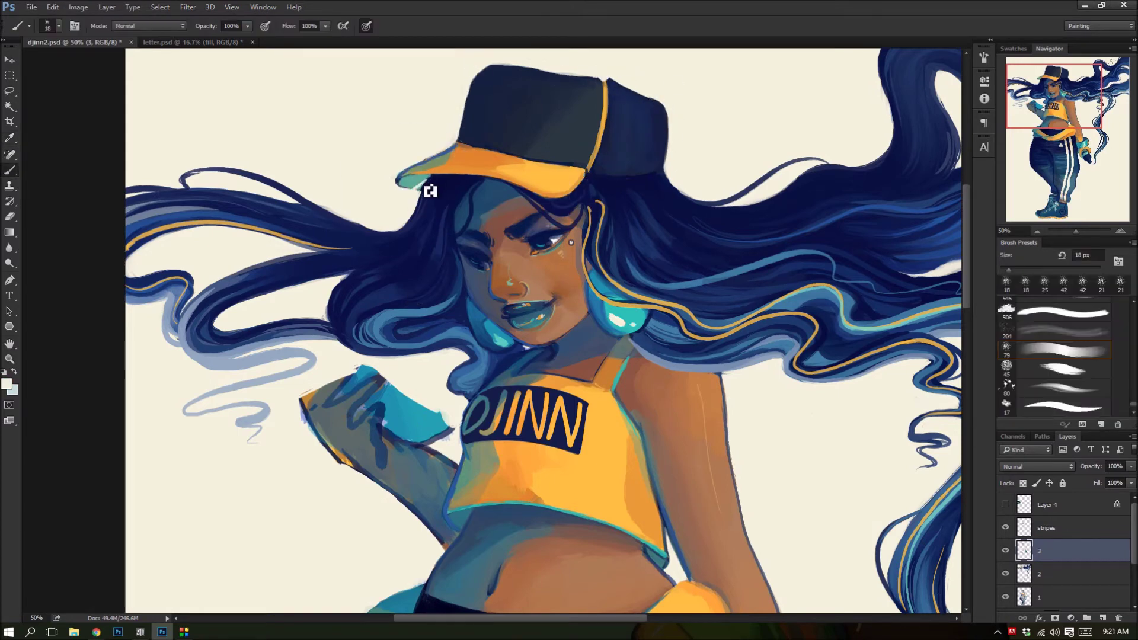
alt+click(512, 172)
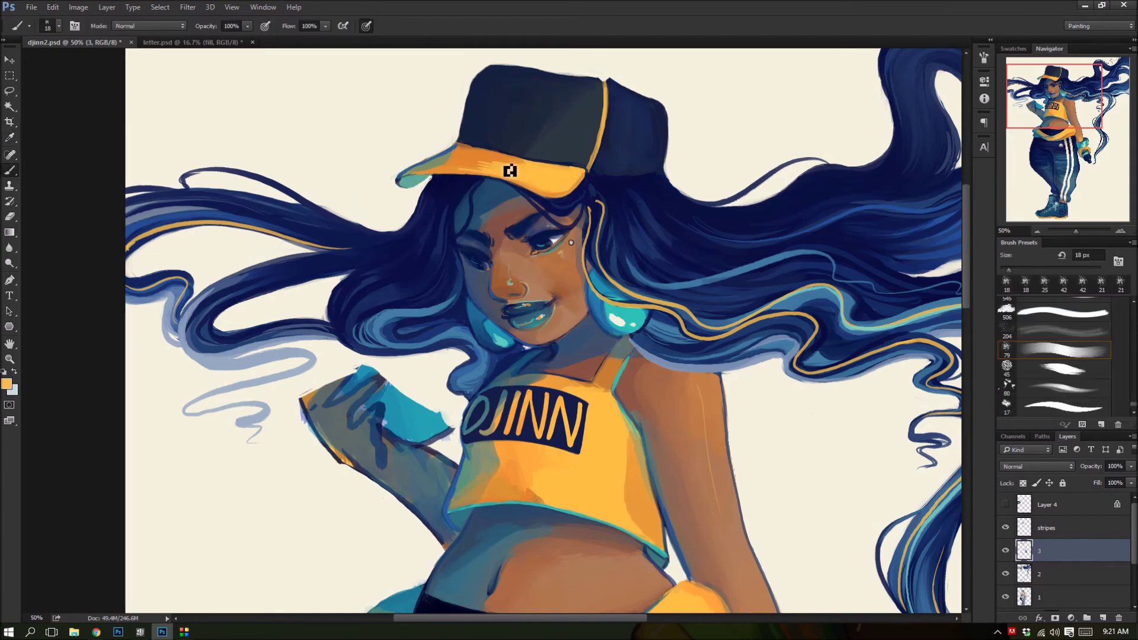
drag(423, 184, 416, 179)
drag(534, 195, 587, 186)
- Try lowering the cap top with cream, undo it, and shrink the brush
alt+click(401, 176)
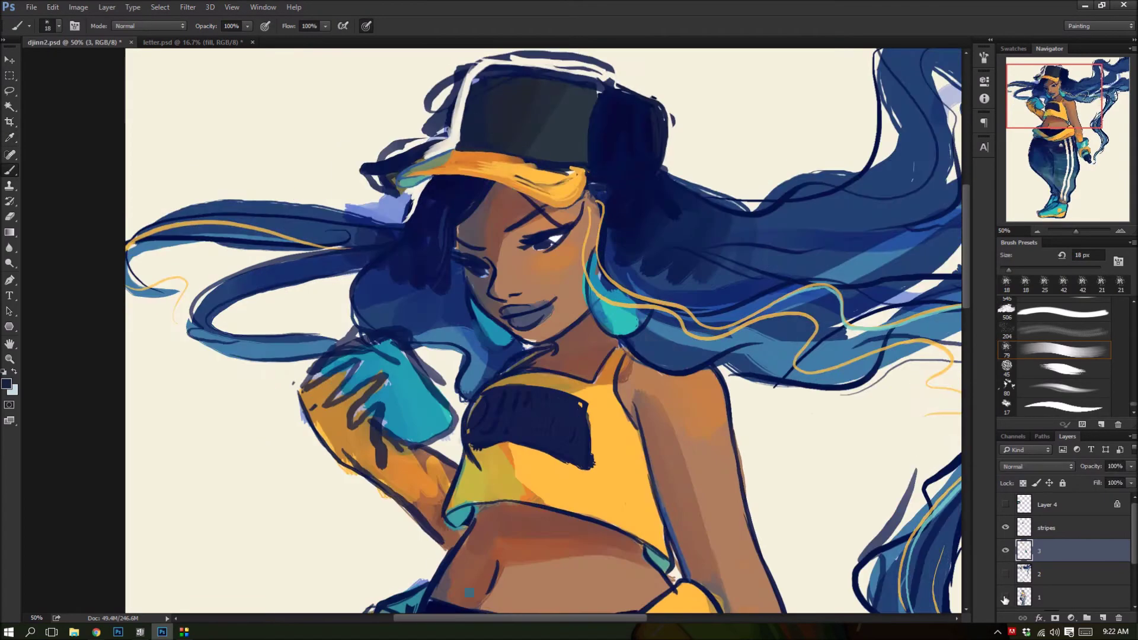
alt+click(438, 119)
mouse_move(658, 77)
mouse_down()
mouse_move(463, 125)
mouse_move(658, 119)
mouse_up()
key(ctrl+z)
key(bracketleft)
key(bracketleft)
key(bracketleft)
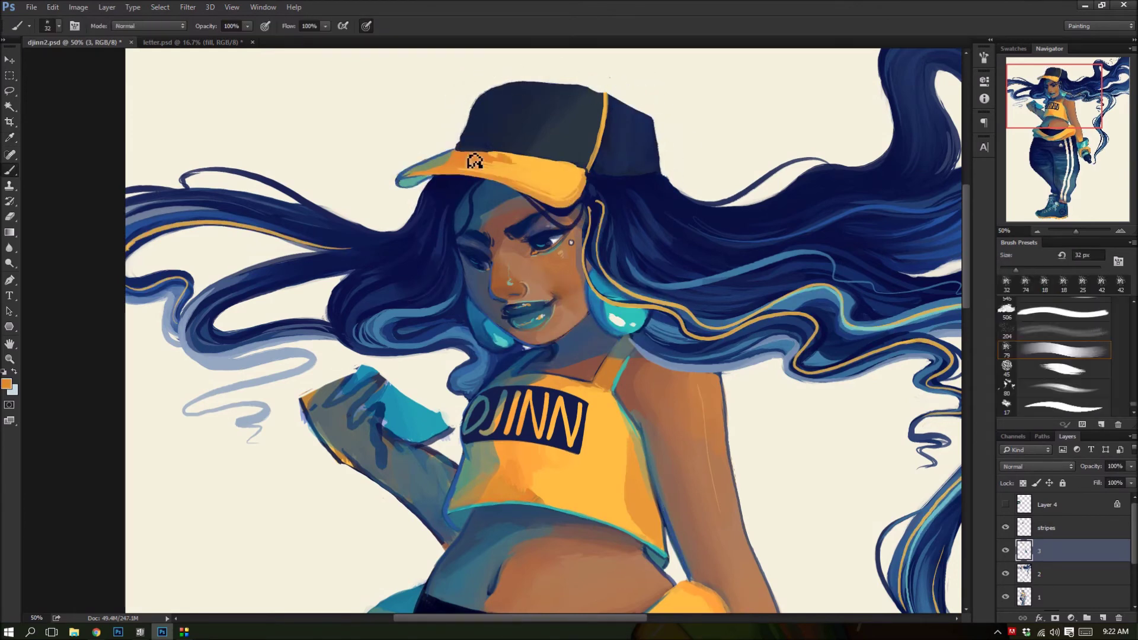
- Repaint the lower edge of the cap brim in blue, then zoom to fit the whole figure
alt+click(598, 108)
alt+click(458, 61)
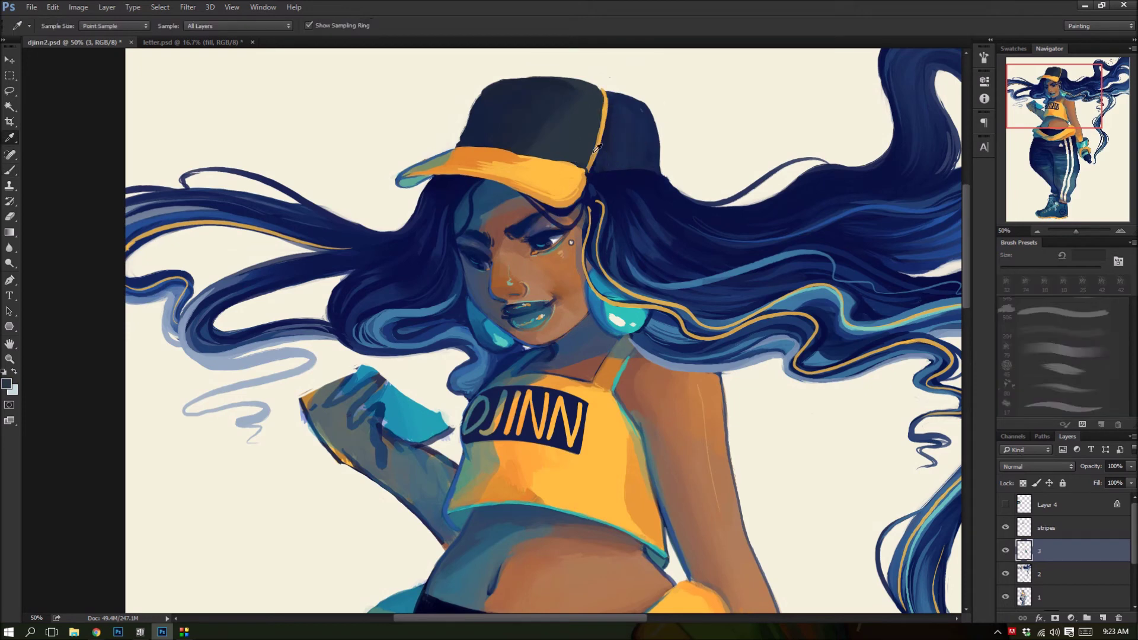
alt+click(594, 155)
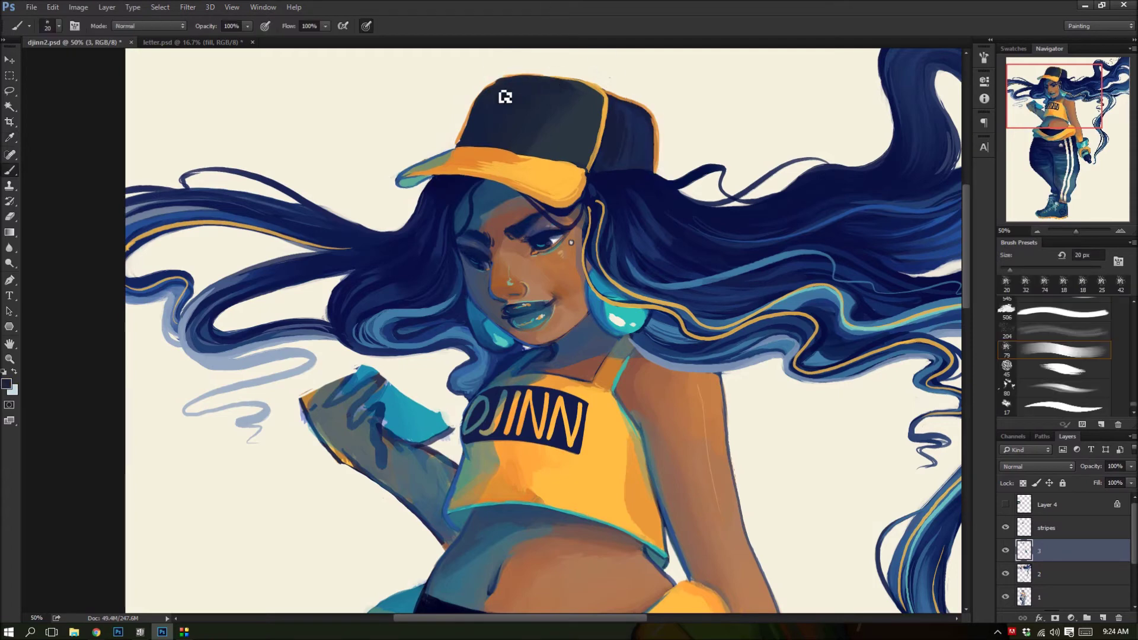
alt+click(519, 156)
alt+click(576, 201)
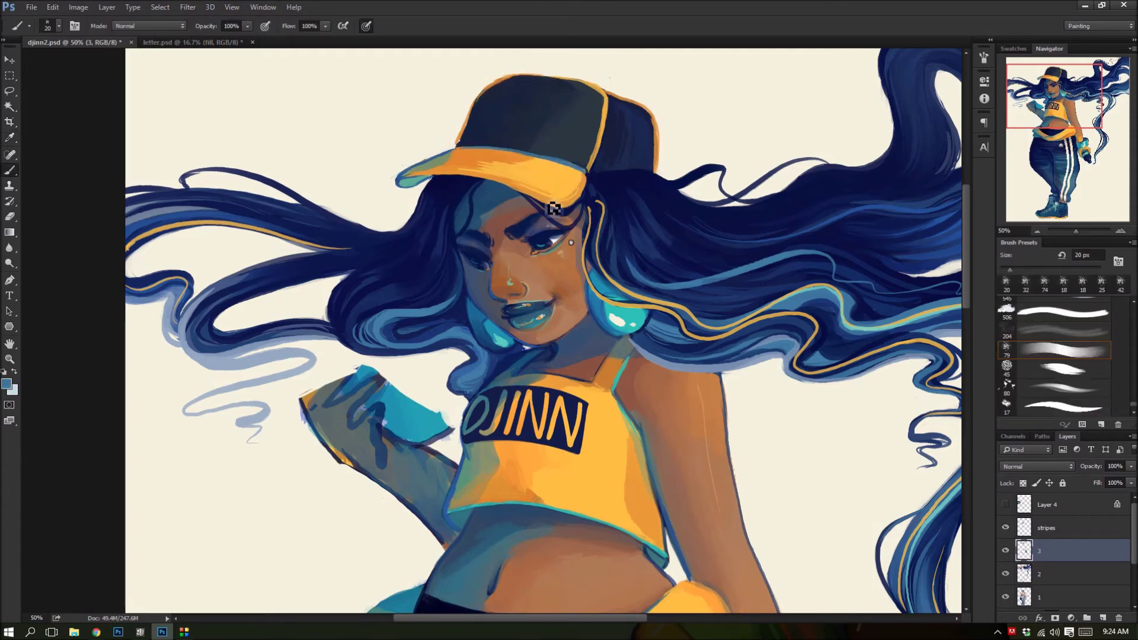
mouse_move(532, 183)
mouse_down()
mouse_move(408, 177)
mouse_move(396, 155)
mouse_up()
drag(462, 177, 402, 197)
alt+click(427, 173)
alt+click(518, 194)
key(ctrl+0)
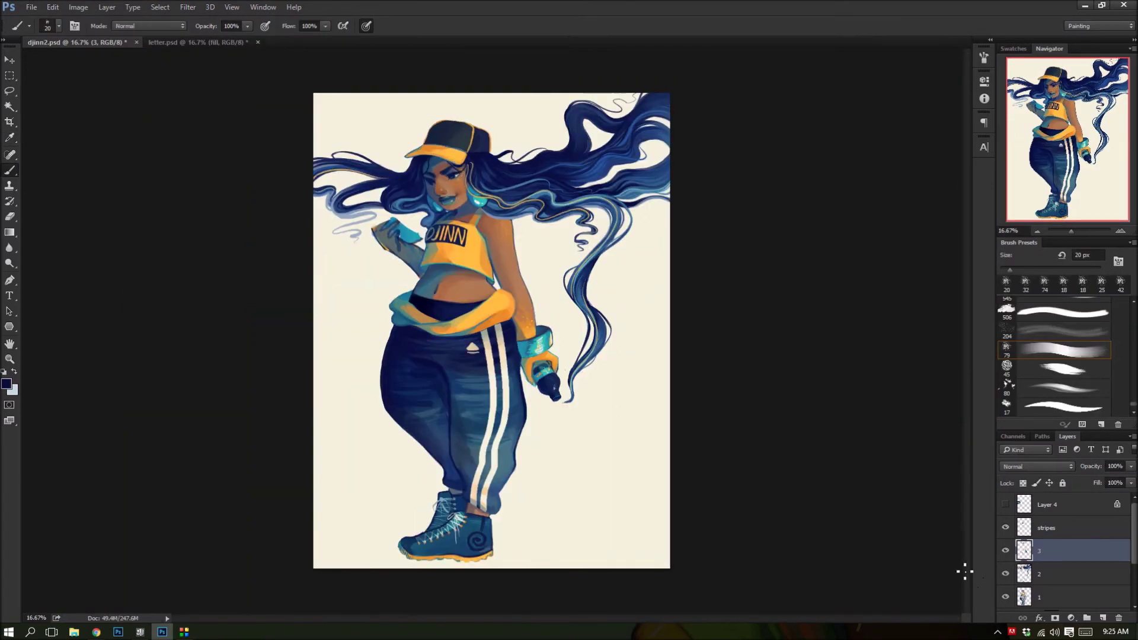
- Add a new touch-up layer above layer 3
scroll(622, 399, up, 2)
alt+click(616, 398)
key(ctrl+shift+n)
text(\)
key(Return)
scroll(684, 463, up, 2)
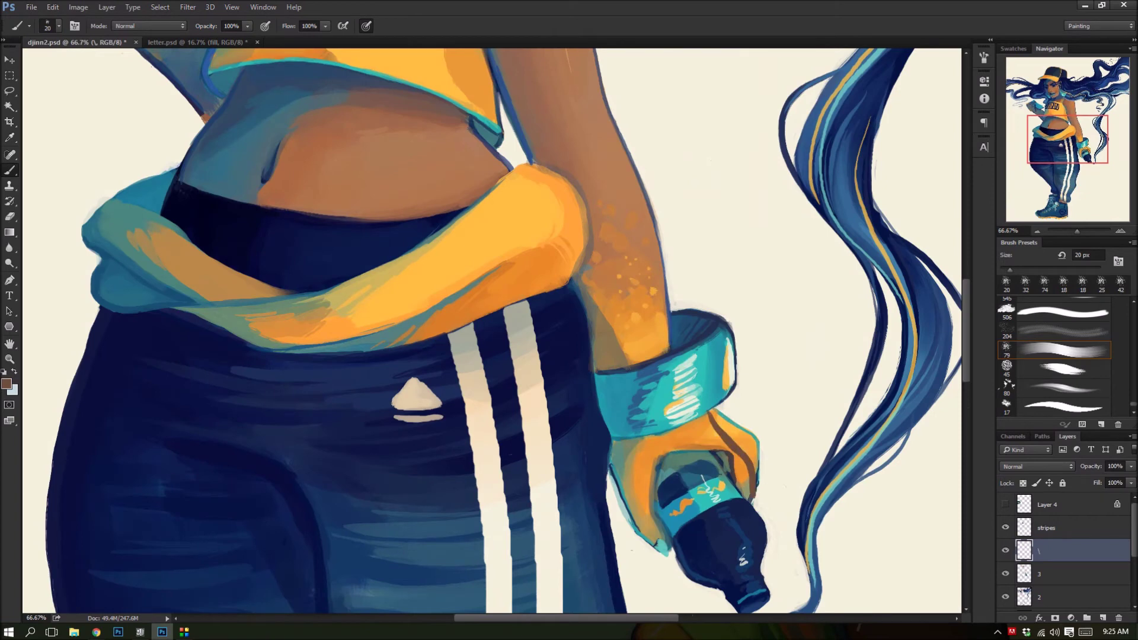
- Sample cream, teal and navy, merge the touch-up layer into layer 3, and save
alt+click(781, 409)
alt+click(755, 496)
alt+click(580, 296)
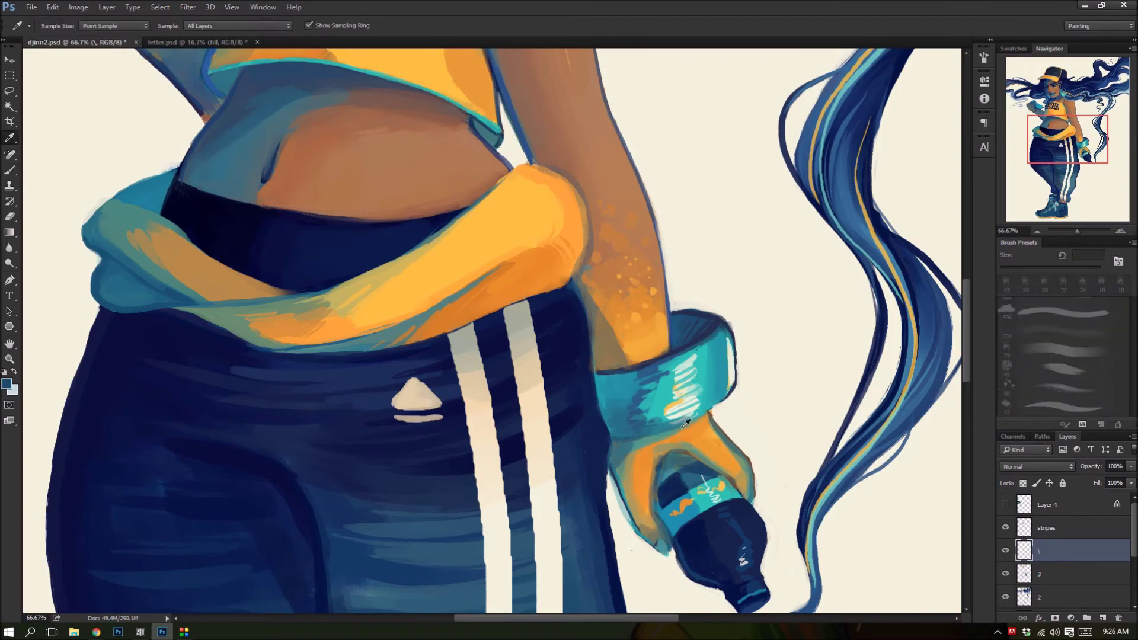
key(ctrl+e)
key(ctrl+s)
- Zoom in on the pants and bottle and cover the teal forearm patch with cream
key(ctrl+minus)
key(ctrl+minus)
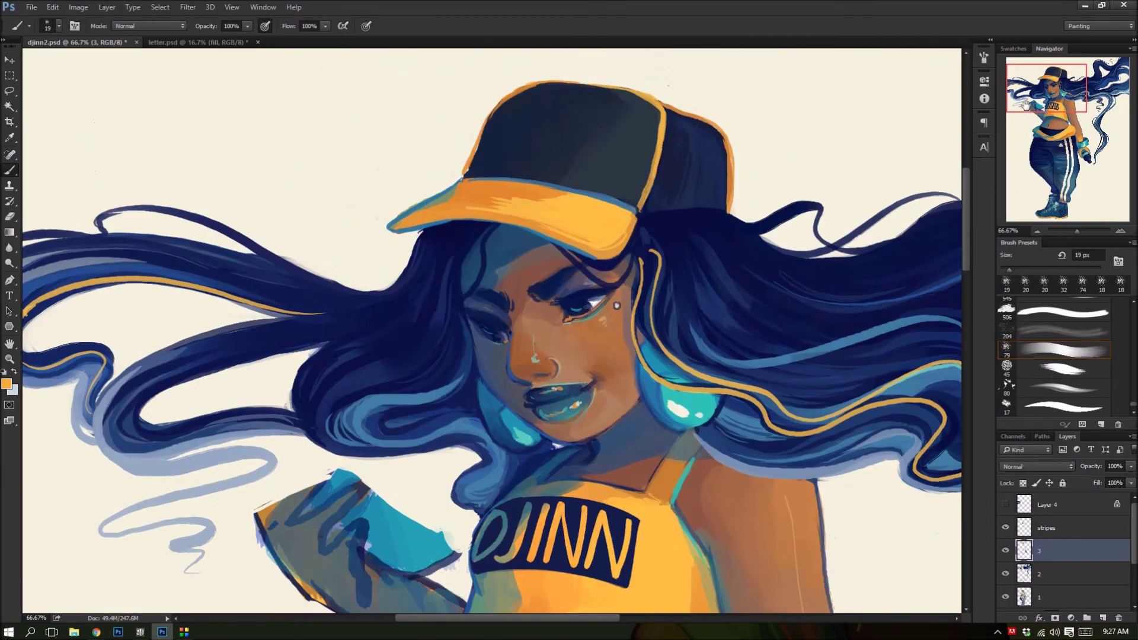
key(ctrl+minus)
scroll(584, 356, down, 3)
scroll(584, 356, down, 2)
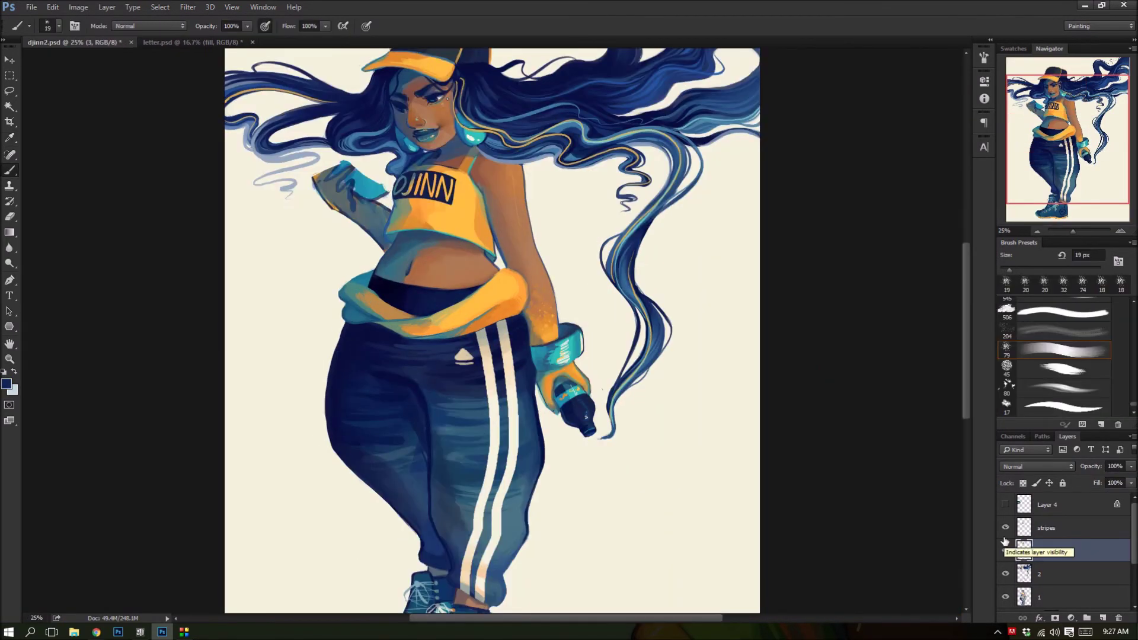
key(ctrl+plus)
key(ctrl+plus)
key(ctrl+plus)
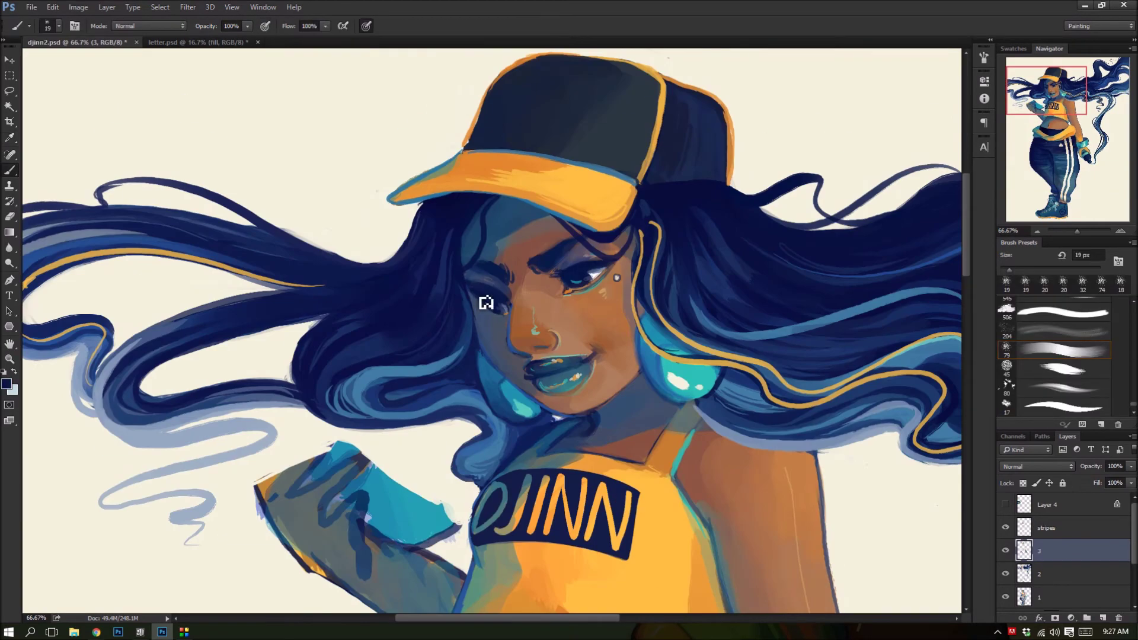
scroll(485, 303, down, 3)
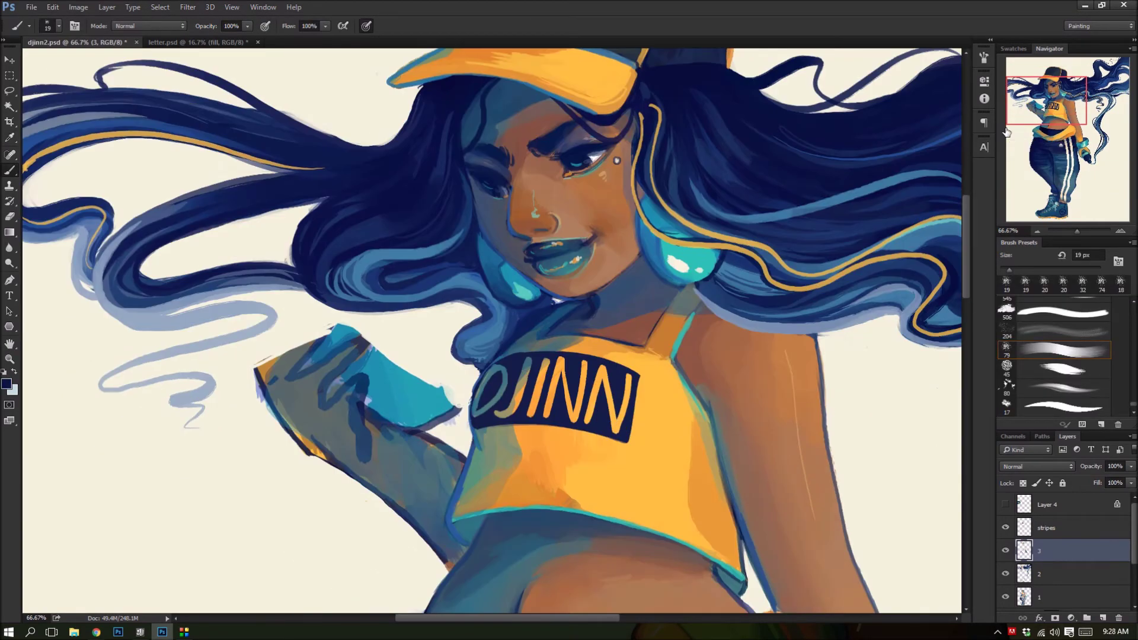
drag(356, 343, 451, 409)
- Cover the old forearm in cream and sketch navy outlines of the new arm and held phone
drag(314, 356, 427, 427)
drag(333, 327, 442, 422)
drag(373, 392, 442, 427)
drag(265, 354, 355, 337)
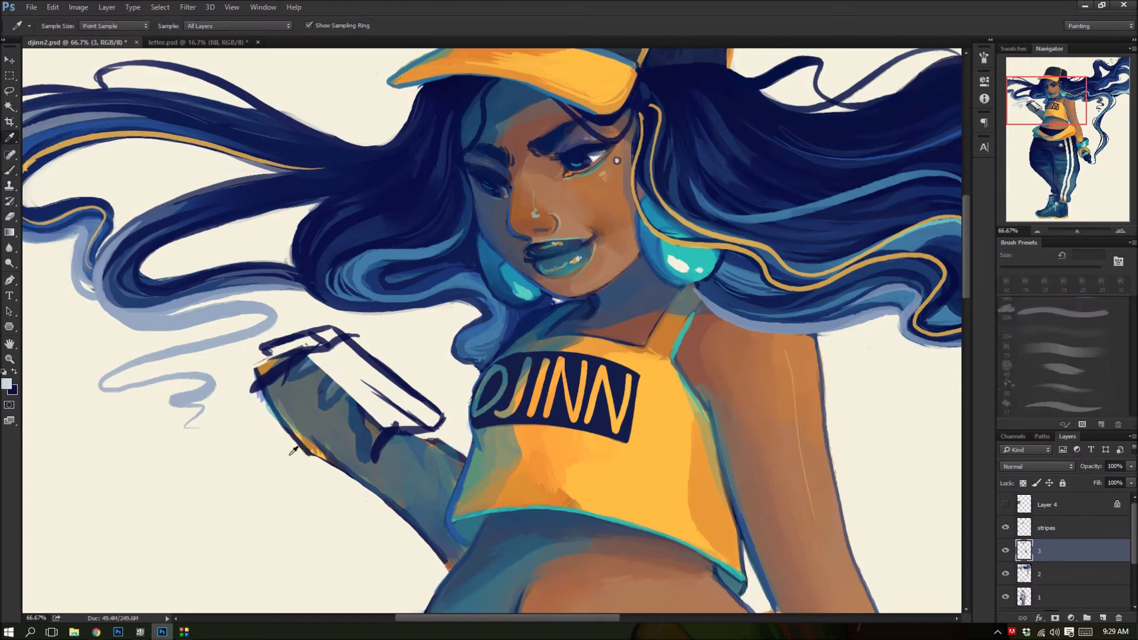
key(x)
drag(314, 438, 404, 468)
key(x)
drag(382, 415, 439, 394)
drag(279, 356, 317, 475)
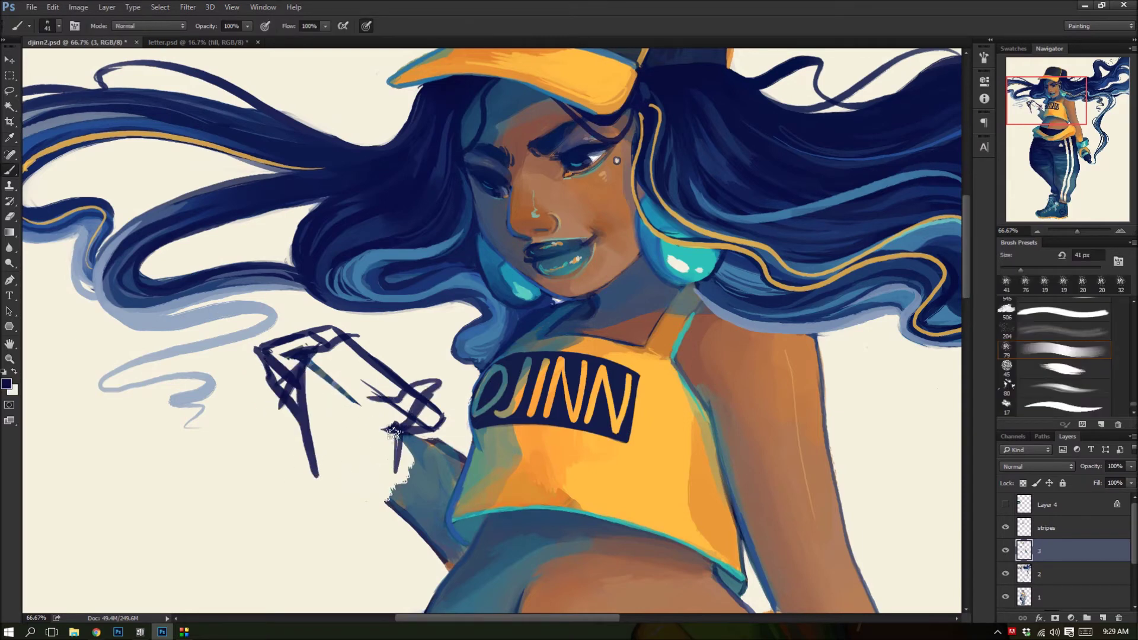
- Sketch navy finger lines wrapping around the phone, cleaning stray marks with cream
drag(393, 431, 389, 487)
drag(311, 471, 429, 549)
drag(398, 454, 451, 487)
drag(391, 415, 314, 338)
alt+click(332, 379)
mouse_move(284, 391)
mouse_down()
mouse_move(415, 397)
mouse_move(398, 379)
mouse_move(424, 441)
mouse_up()
alt+click(464, 167)
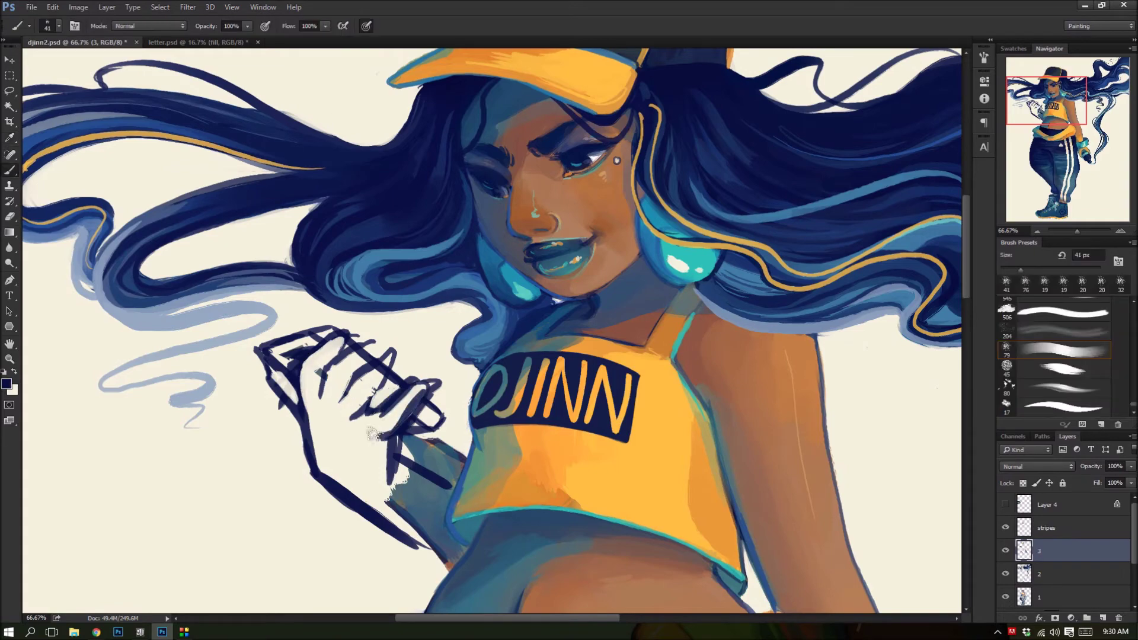
drag(385, 409, 330, 356)
drag(376, 332, 332, 376)
scroll(337, 195, down, 3)
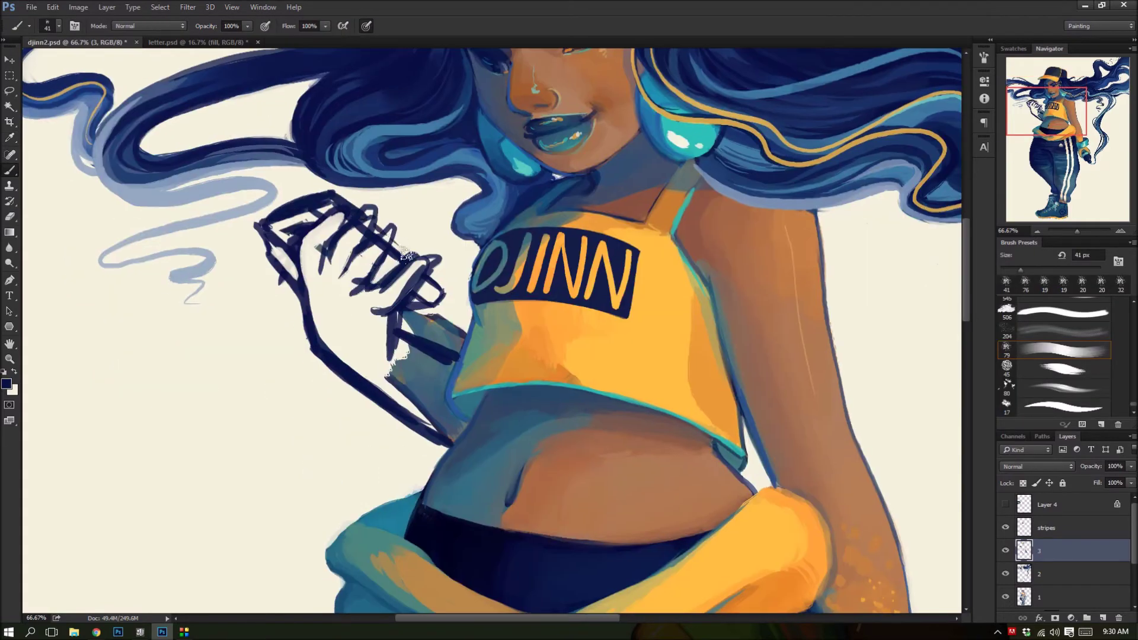
- Block in the hand and wrist in tan and the phone in steel blue
alt+click(741, 196)
drag(350, 285, 379, 379)
drag(272, 249, 409, 409)
alt+click(385, 357)
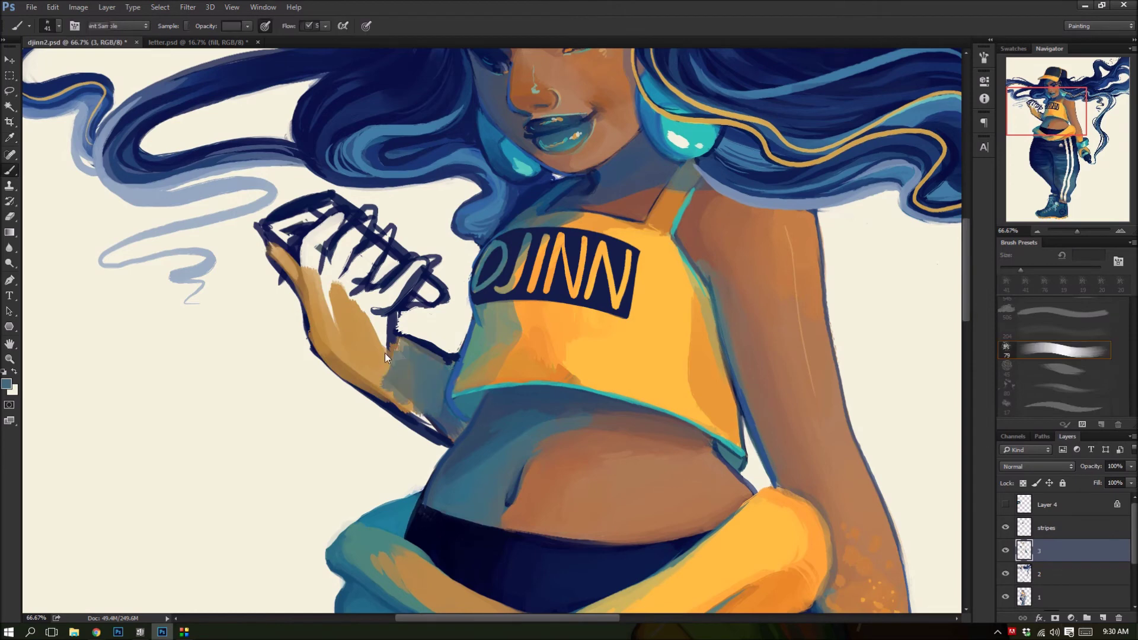
drag(278, 226, 436, 291)
- Paint tan fingers over the phone, repaint its top blue, and the wrist and forearm blue
alt+click(341, 309)
drag(341, 273, 368, 214)
mouse_move(358, 279)
mouse_down()
mouse_move(378, 249)
mouse_move(409, 267)
mouse_up()
drag(315, 309, 332, 207)
alt+click(272, 238)
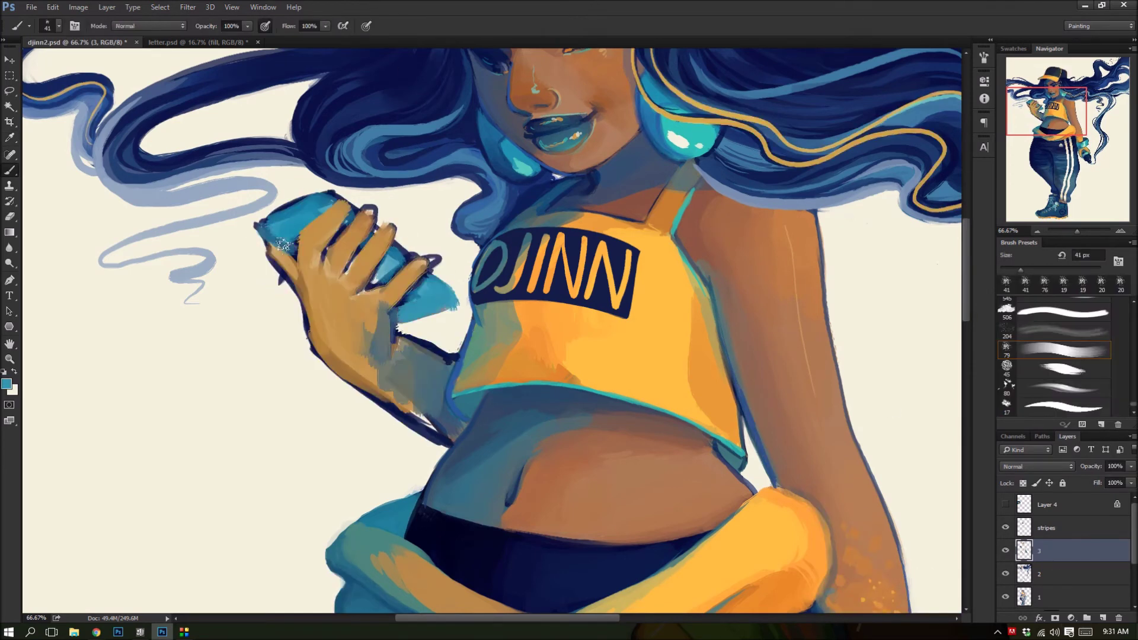
drag(272, 238, 344, 199)
key(bracketleft)
key(bracketleft)
mouse_move(321, 284)
mouse_down()
mouse_move(368, 380)
mouse_move(456, 438)
mouse_up()
- Clean the lower edge with cream and shade the hand with darker blue
alt+click(427, 332)
drag(410, 338, 444, 354)
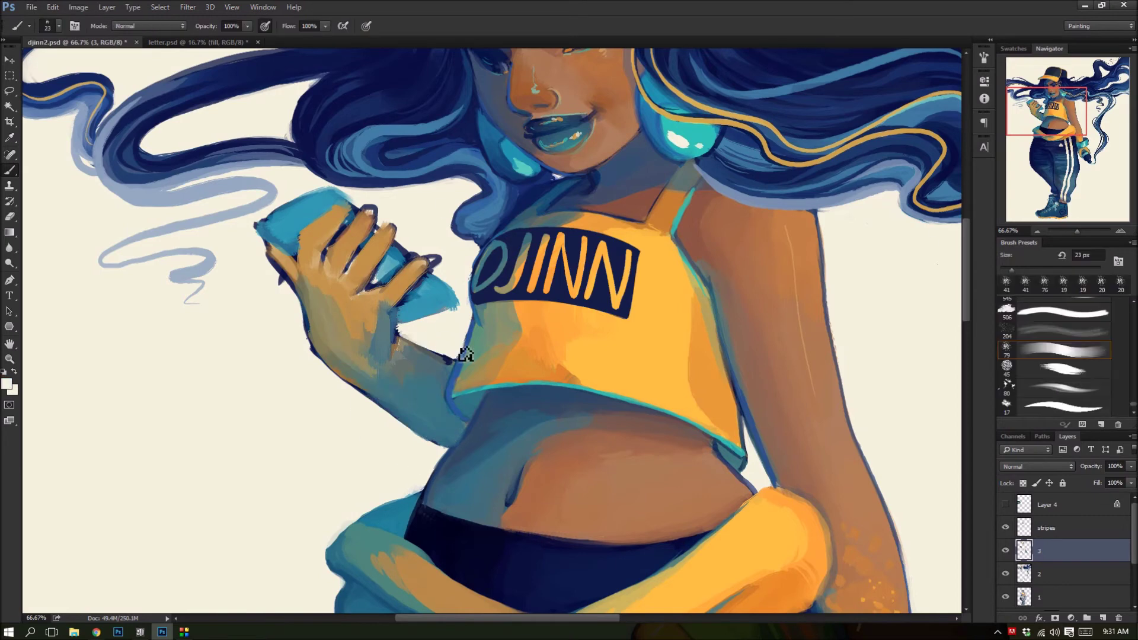
alt+click(504, 224)
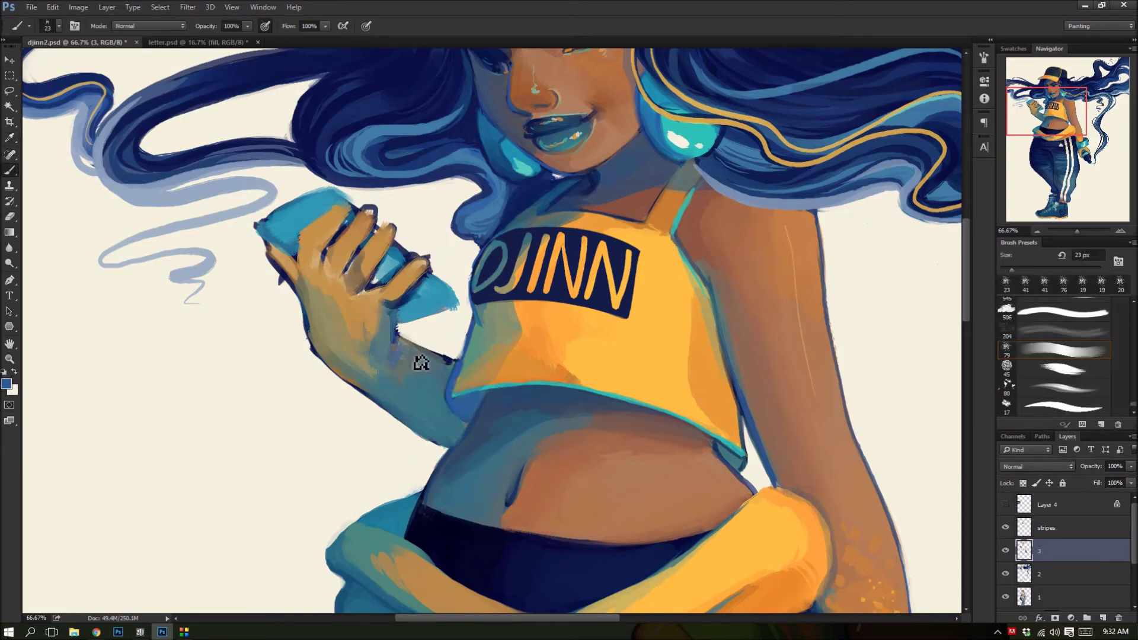
alt+click(399, 353)
mouse_move(341, 241)
mouse_down()
mouse_move(295, 294)
mouse_move(326, 370)
mouse_up()
alt+click(298, 255)
alt+click(394, 308)
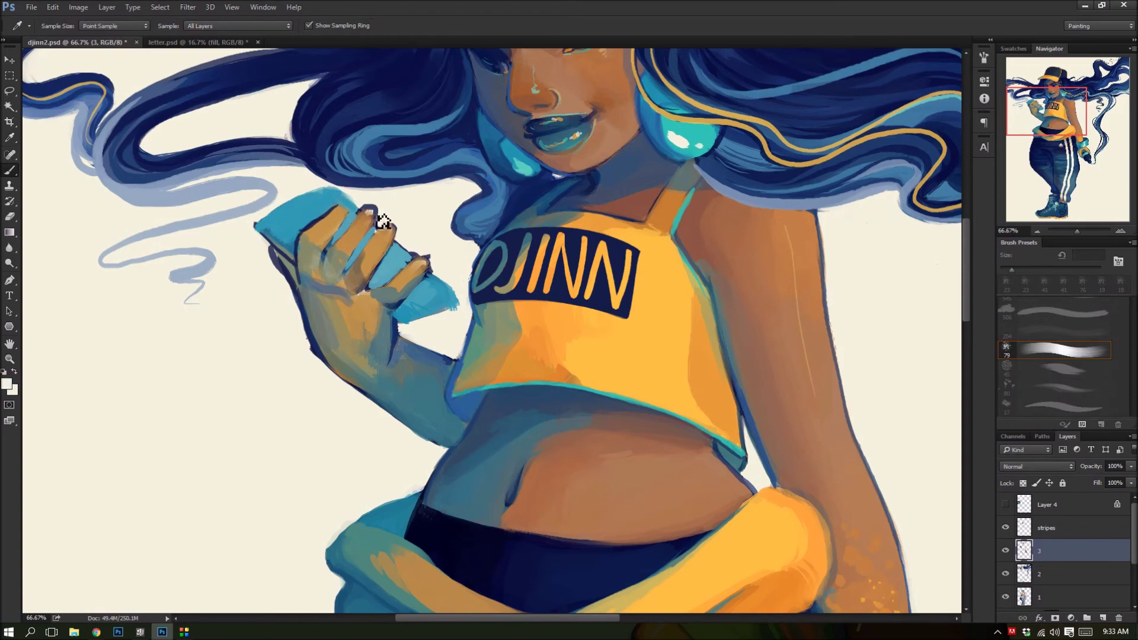
drag(328, 213, 328, 277)
alt+click(327, 277)
key(x)
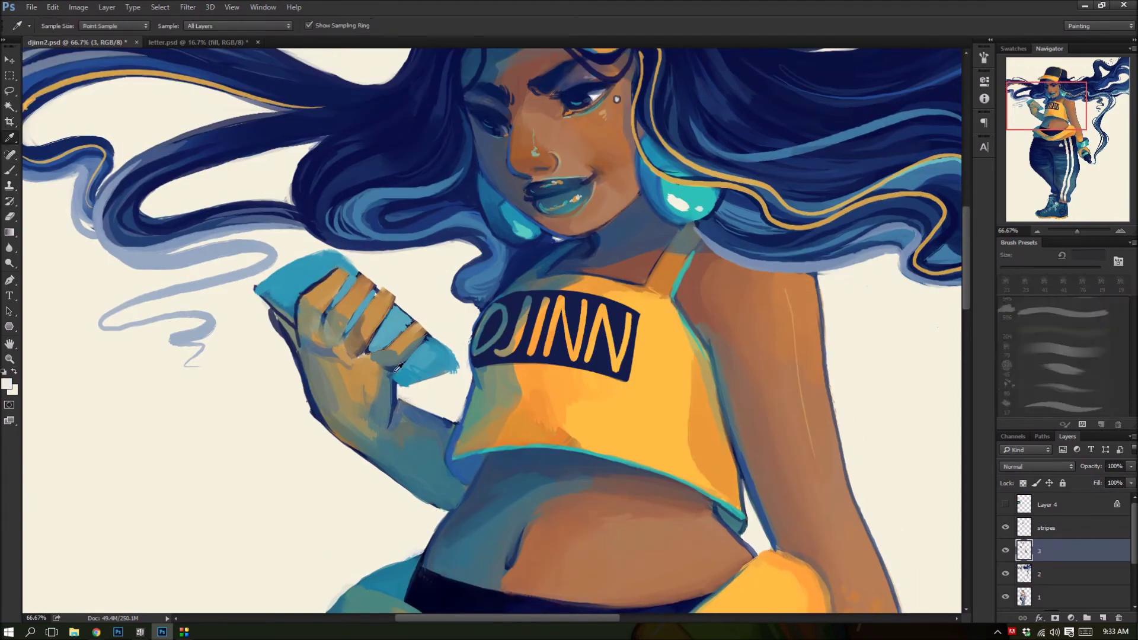
- Warm the hand and wrist with orange skin-tone strokes
alt+click(517, 432)
drag(363, 407, 379, 450)
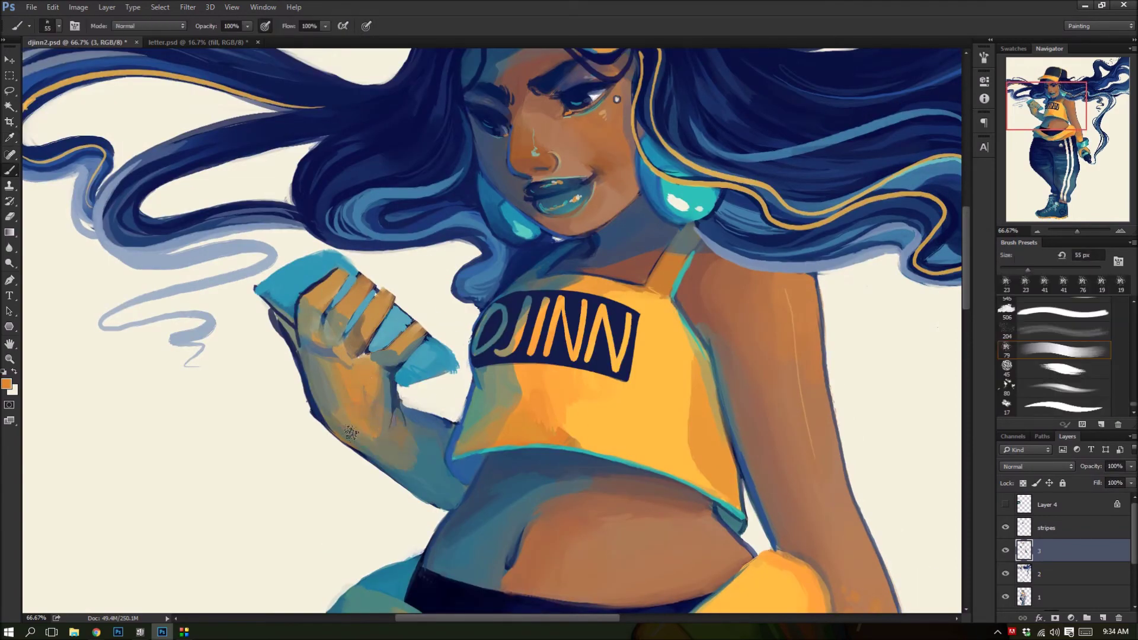
drag(409, 415, 418, 465)
mouse_move(311, 392)
mouse_down()
mouse_move(332, 350)
mouse_move(297, 346)
mouse_up()
- Repaint the phone top in darker blue and cover the bluish fingertips with tan
alt+click(381, 369)
alt+click(344, 291)
drag(296, 278, 261, 287)
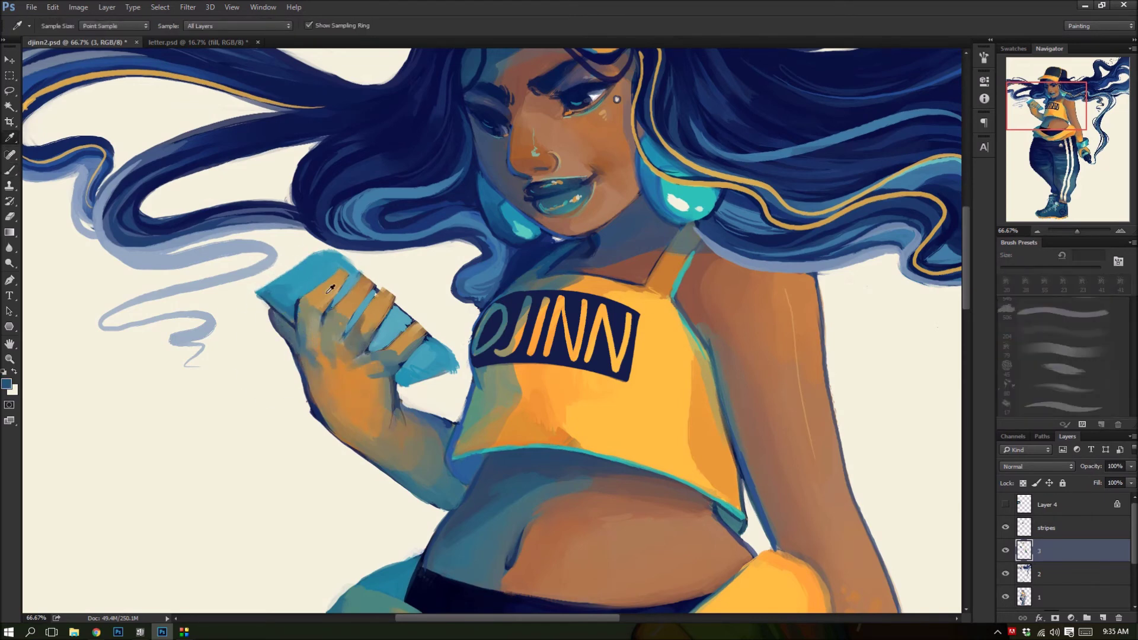
alt+click(397, 339)
drag(428, 313, 413, 343)
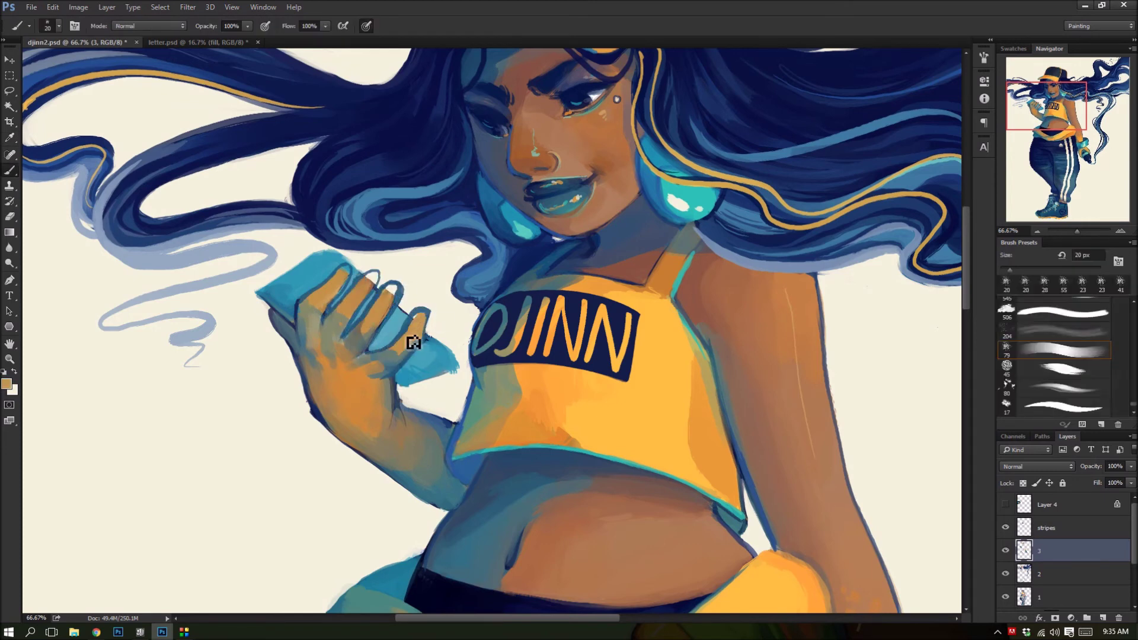
alt+click(341, 293)
drag(338, 300, 345, 277)
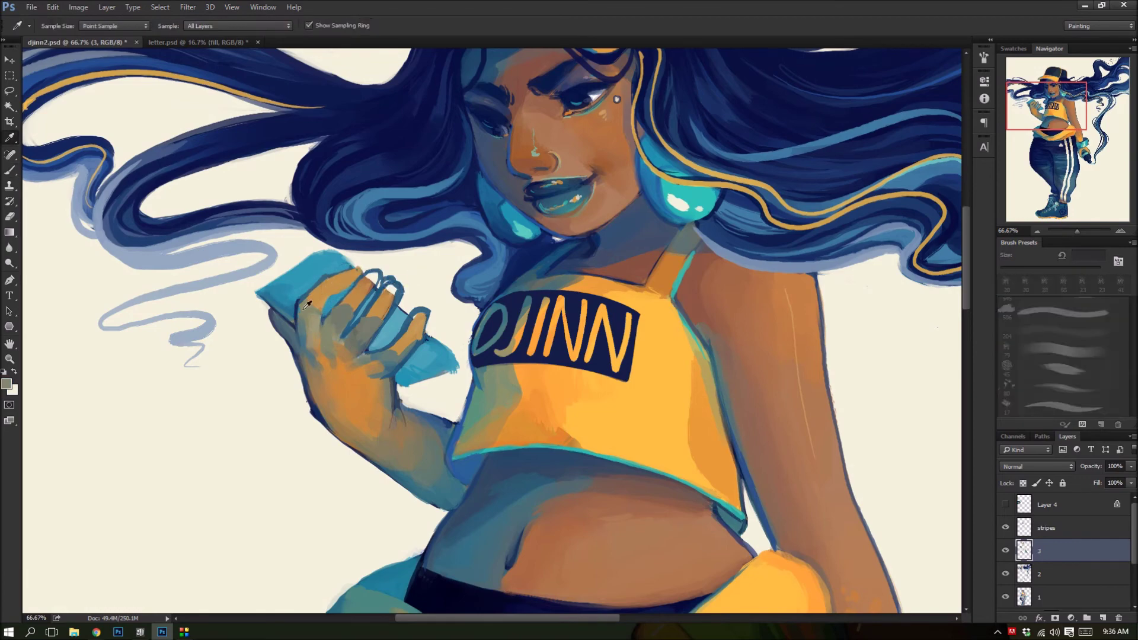
key(ctrl+plus)
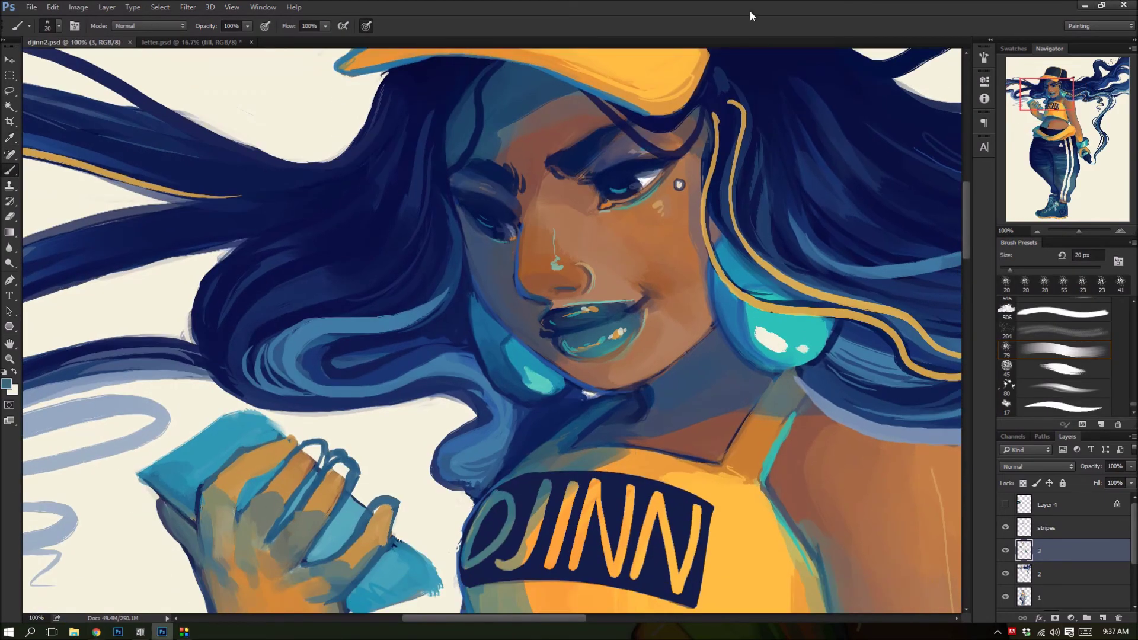
- Add dark strokes along the DJINN strap and paint a dark navy shadow in the armpit
drag(797, 542, 773, 285)
alt+click(773, 285)
drag(818, 377, 796, 292)
key(i)
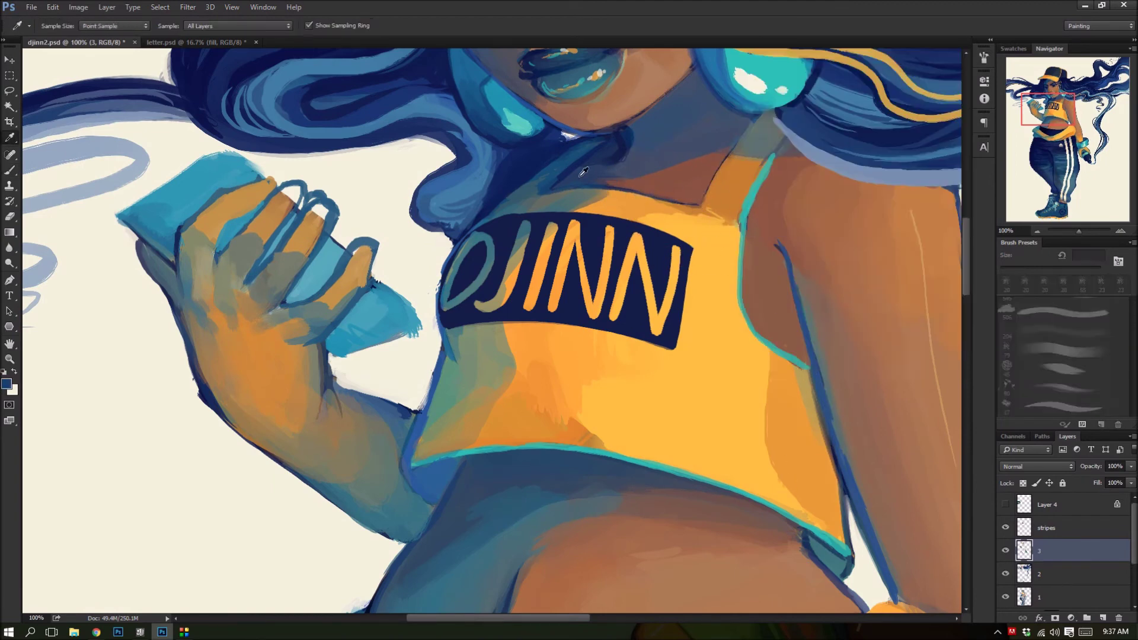
key(b)
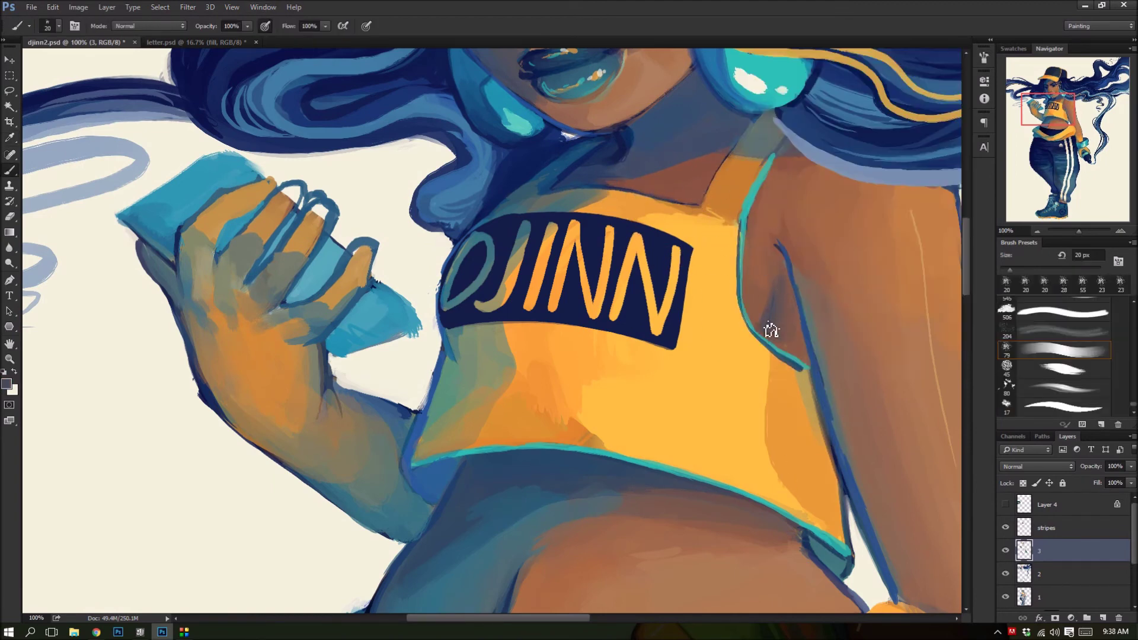
drag(782, 305, 807, 363)
key(i)
key(b)
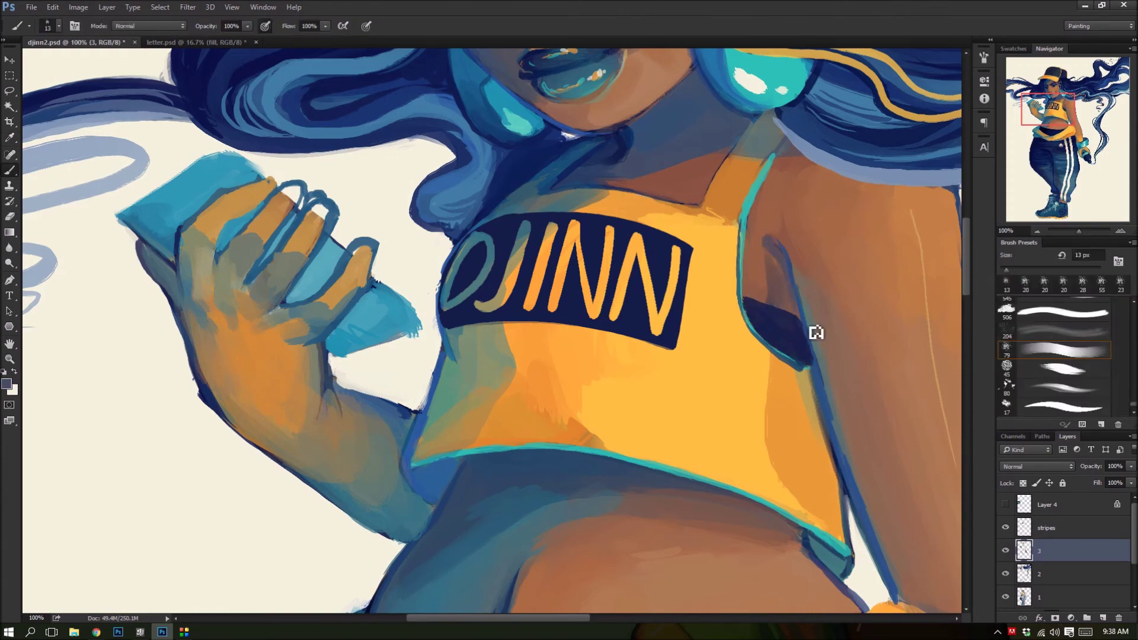
- Deepen the strap edge with another stroke, then sample skin brown from the arm
scroll(775, 279, down, 5)
scroll(363, 323, up, 5)
scroll(364, 322, right, 2)
drag(643, 297, 659, 315)
key(i)
click(647, 245)
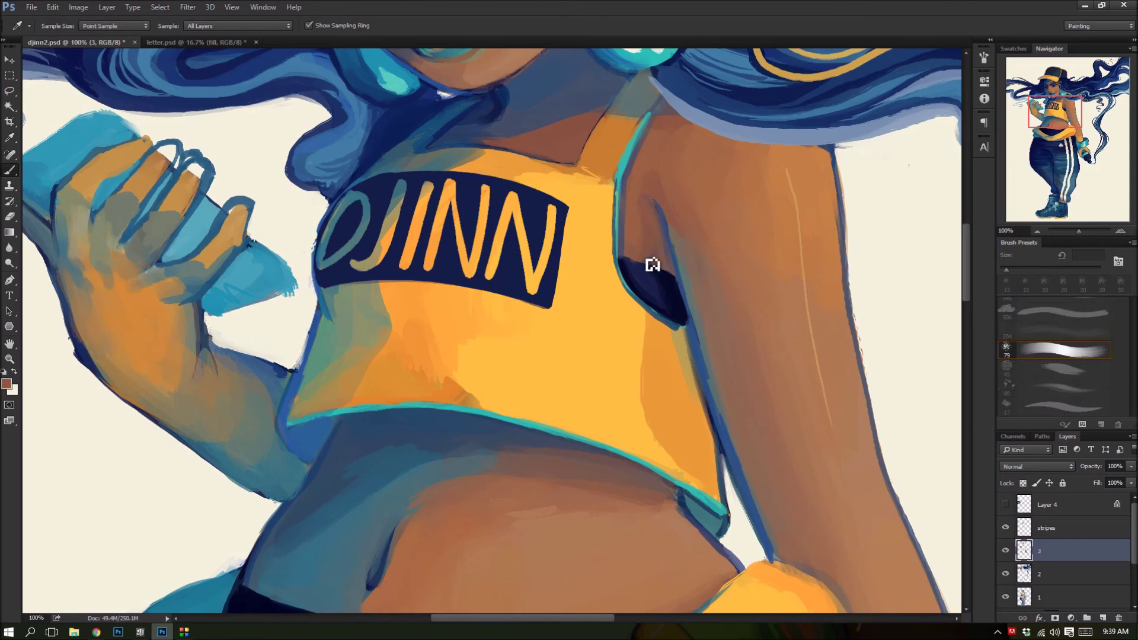
scroll(724, 559, down, 5)
key(b)
key(ctrl+minus)
key(ctrl+minus)
key(ctrl+minus)
alt+click(397, 276)
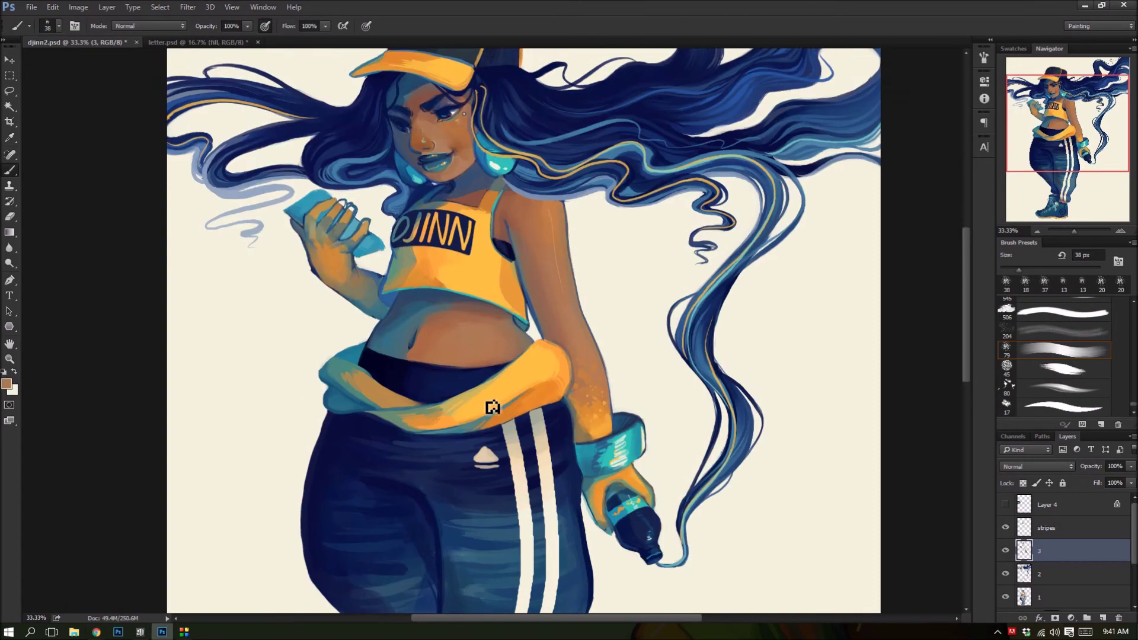
- Zoom to 66.7% on the hand and sample teal, navy, skin and blue tones
key(ctrl+plus)
key(ctrl+plus)
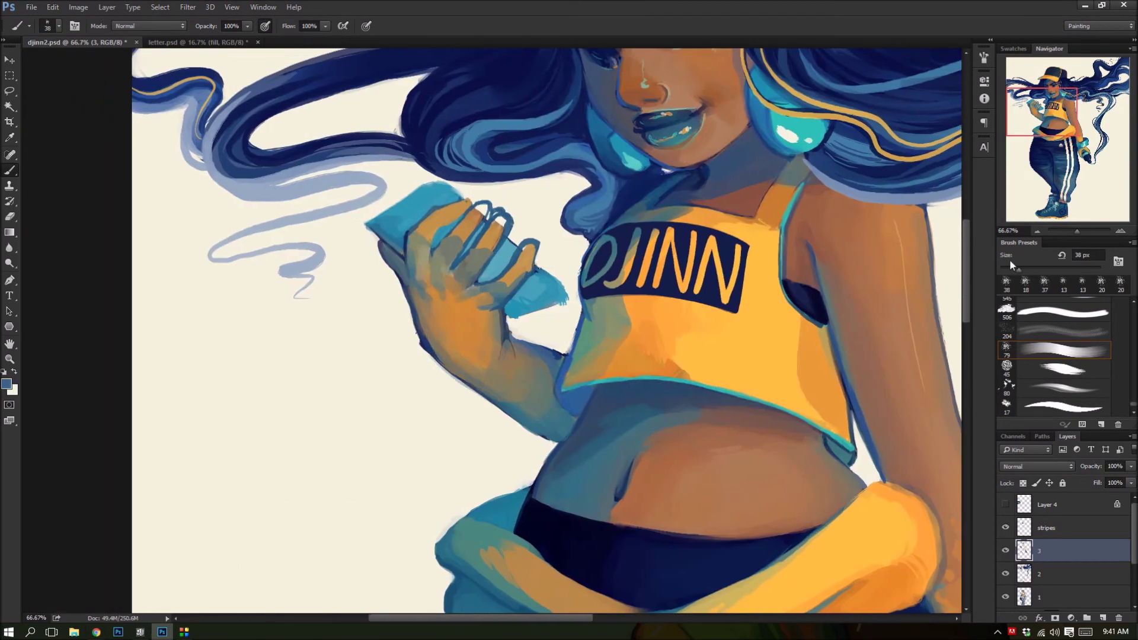
alt+click(538, 358)
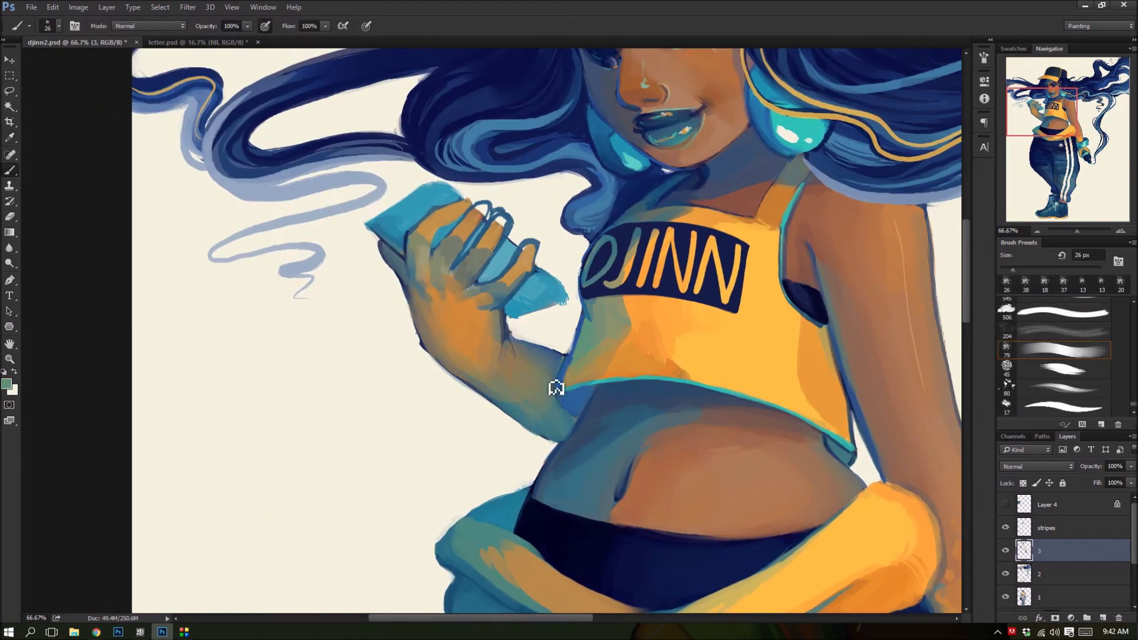
alt+click(482, 211)
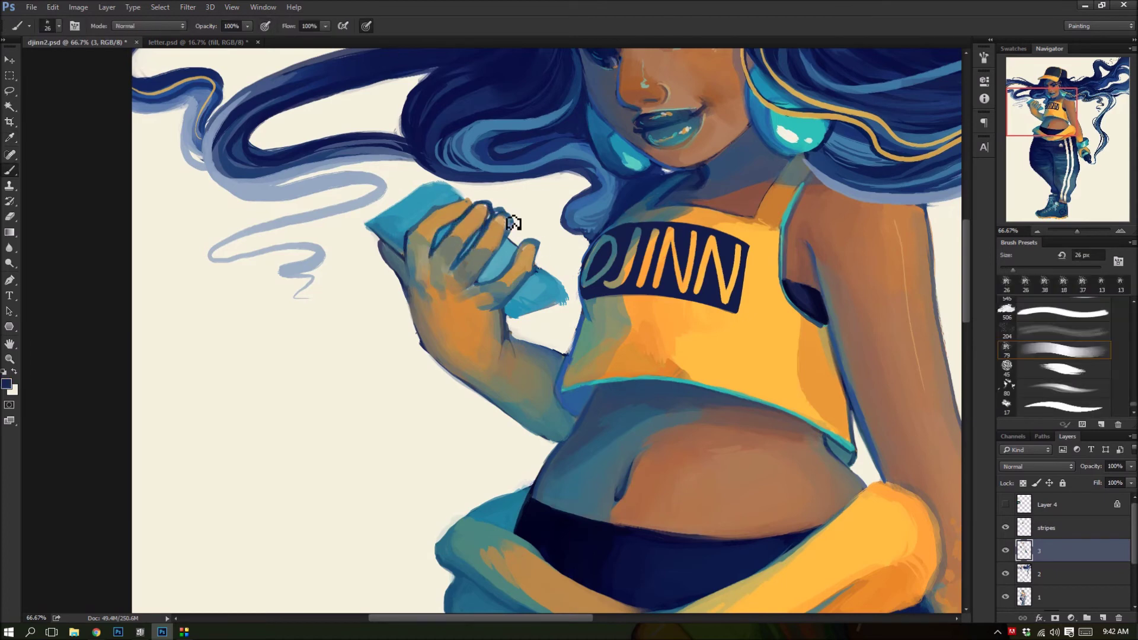
alt+click(503, 226)
alt+click(426, 270)
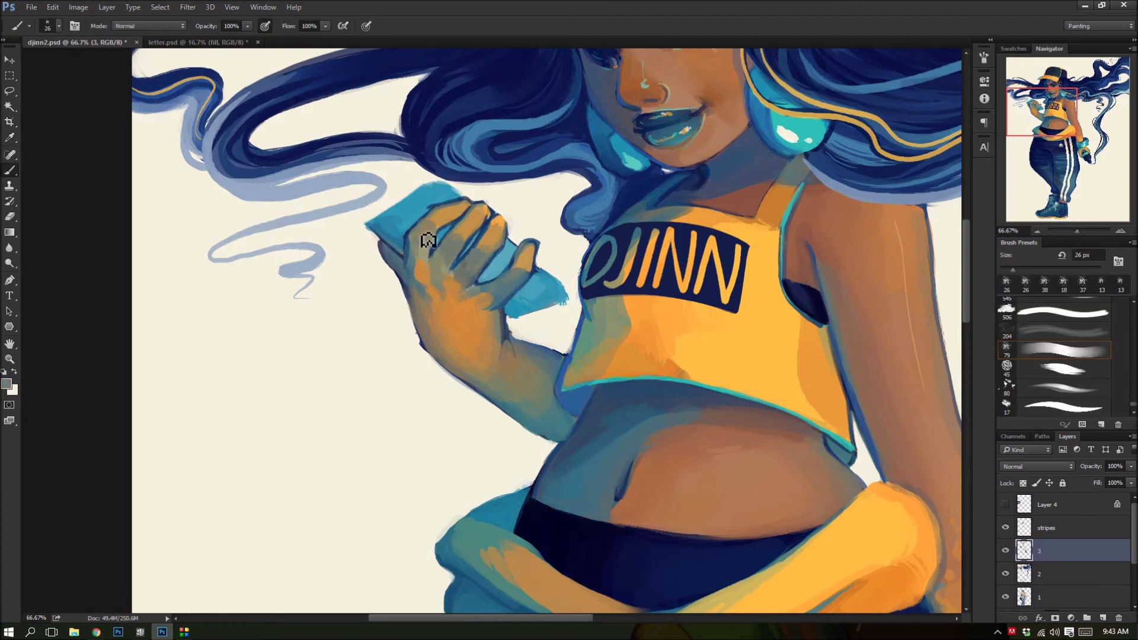
alt+click(454, 212)
alt+click(543, 249)
alt+click(469, 262)
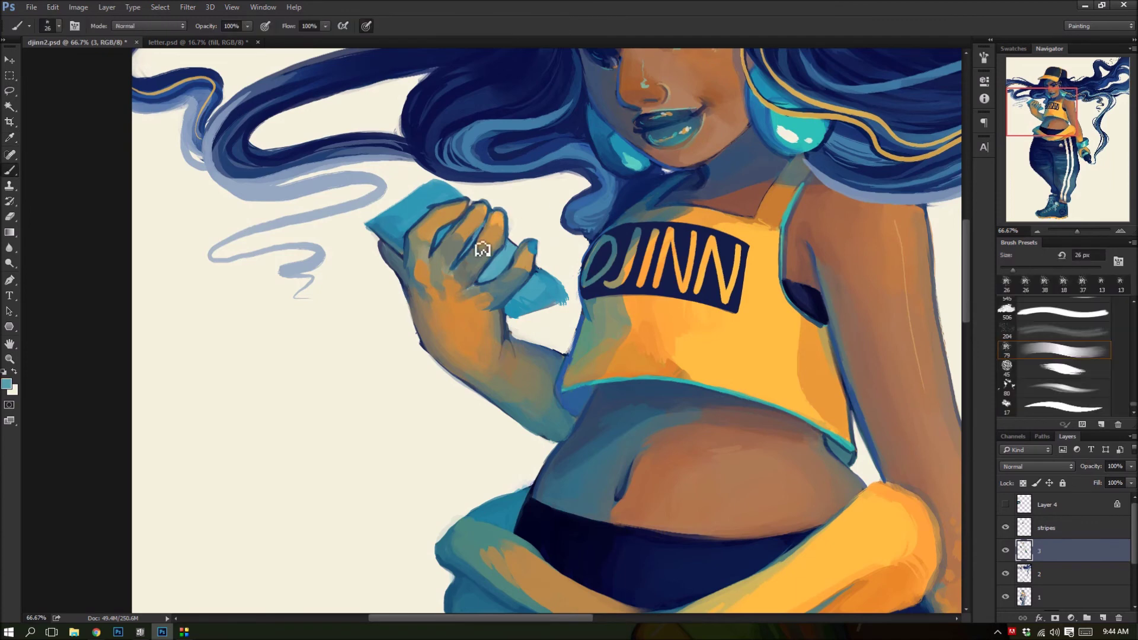
- Shrink the brush to 8 px and outline the phone's top edge in dark navy
drag(1008, 269, 1005, 270)
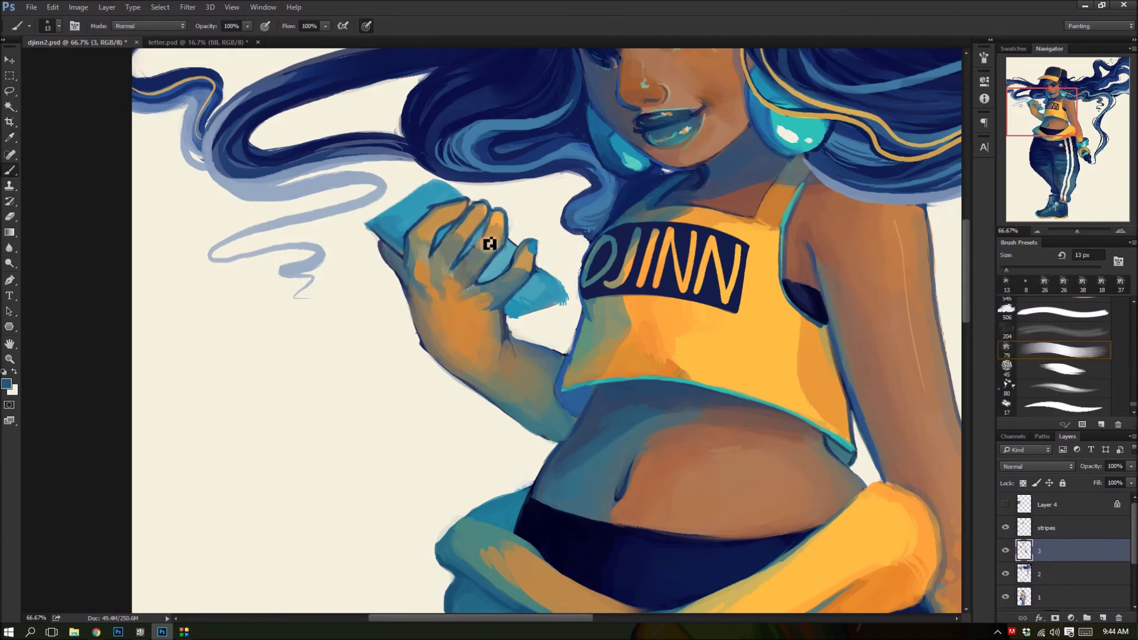
alt+click(505, 212)
alt+click(436, 247)
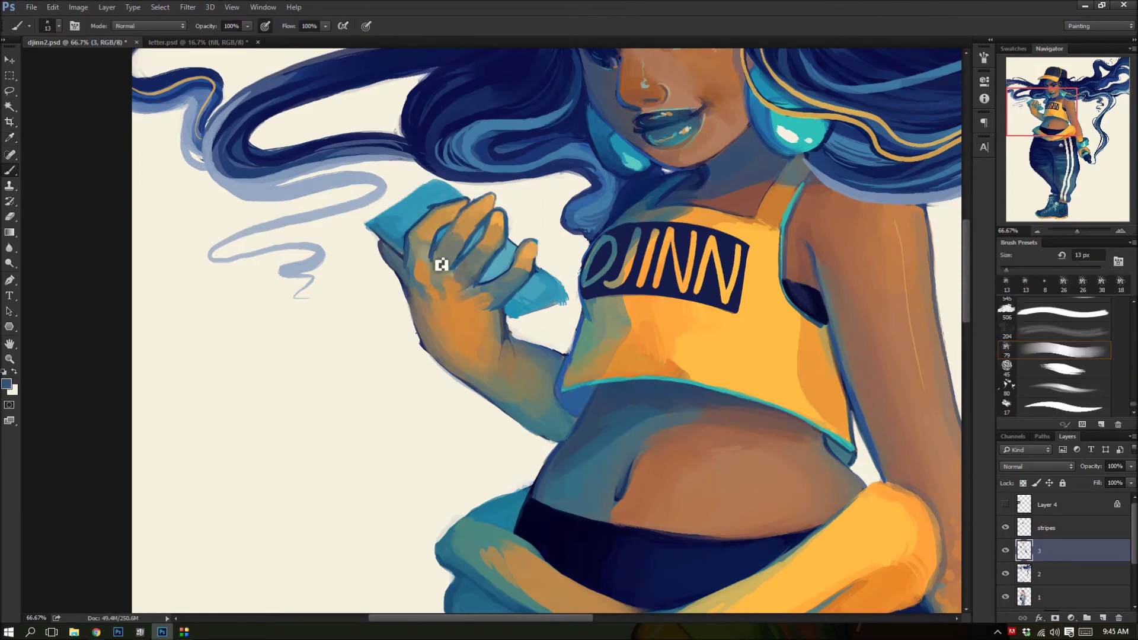
alt+click(425, 183)
drag(460, 198, 379, 231)
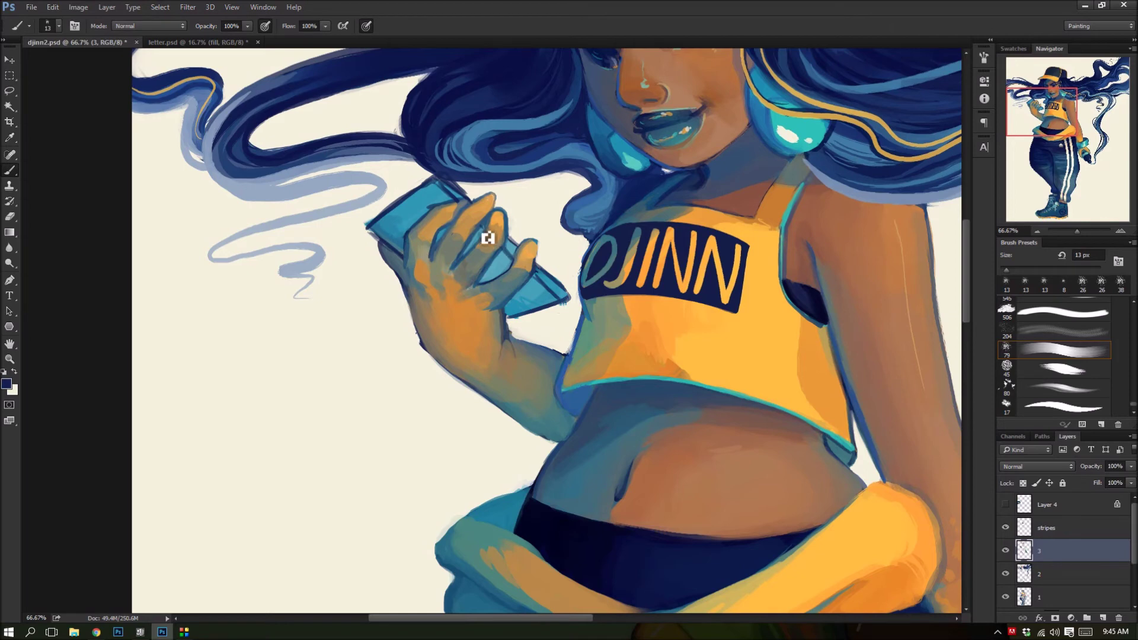
- Sample cream and teal, add a new layer, and paint across the phone
alt+click(359, 226)
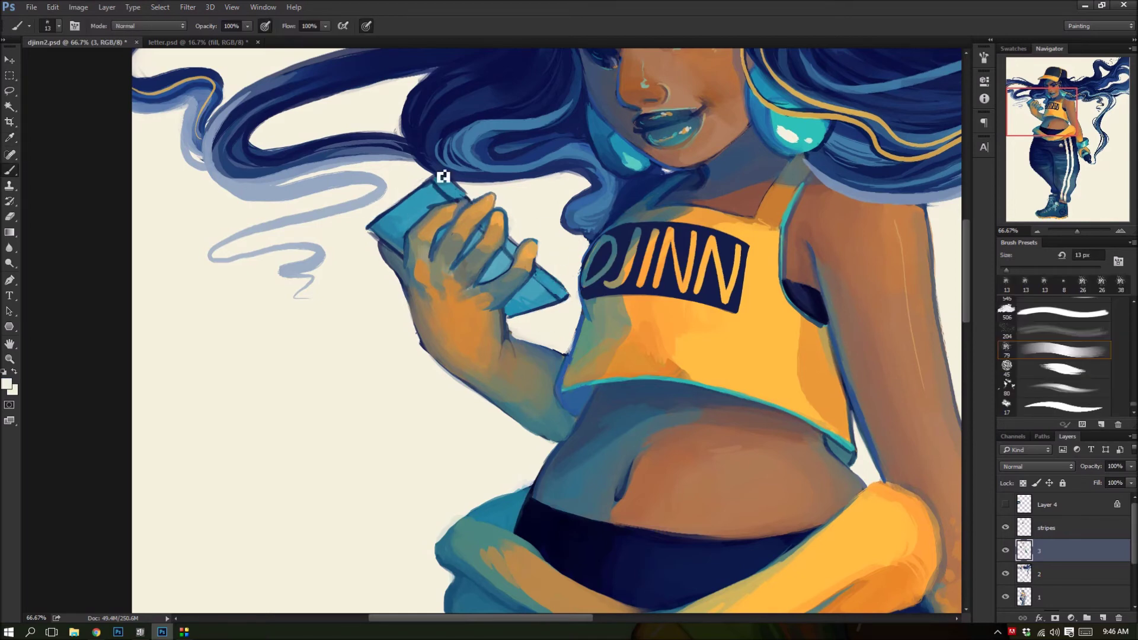
alt+click(546, 275)
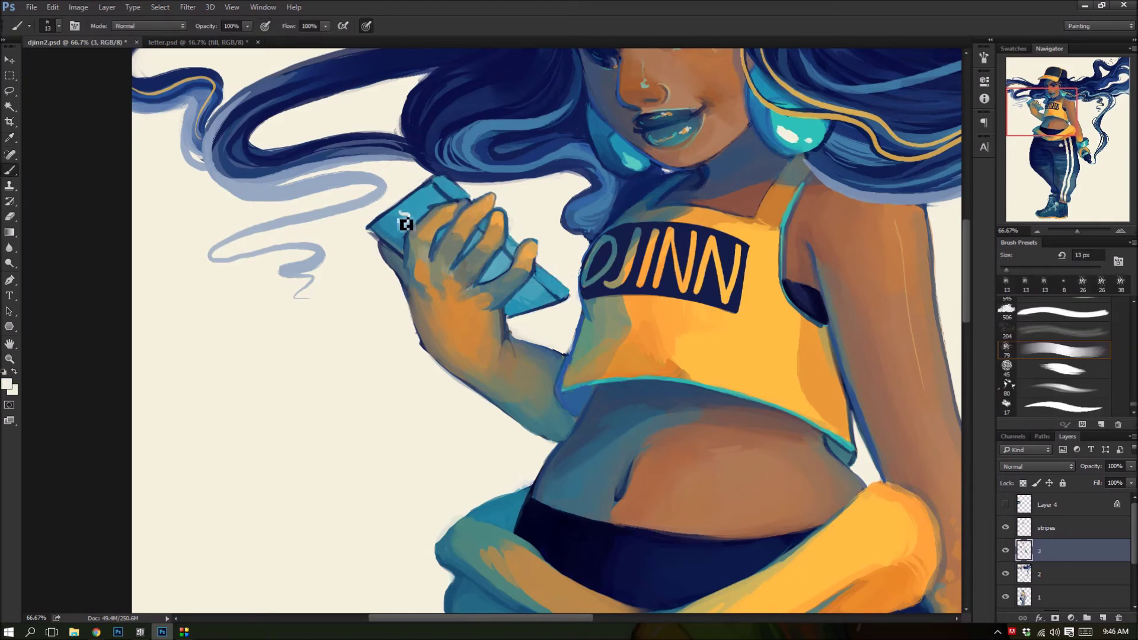
alt+click(451, 160)
alt+click(559, 168)
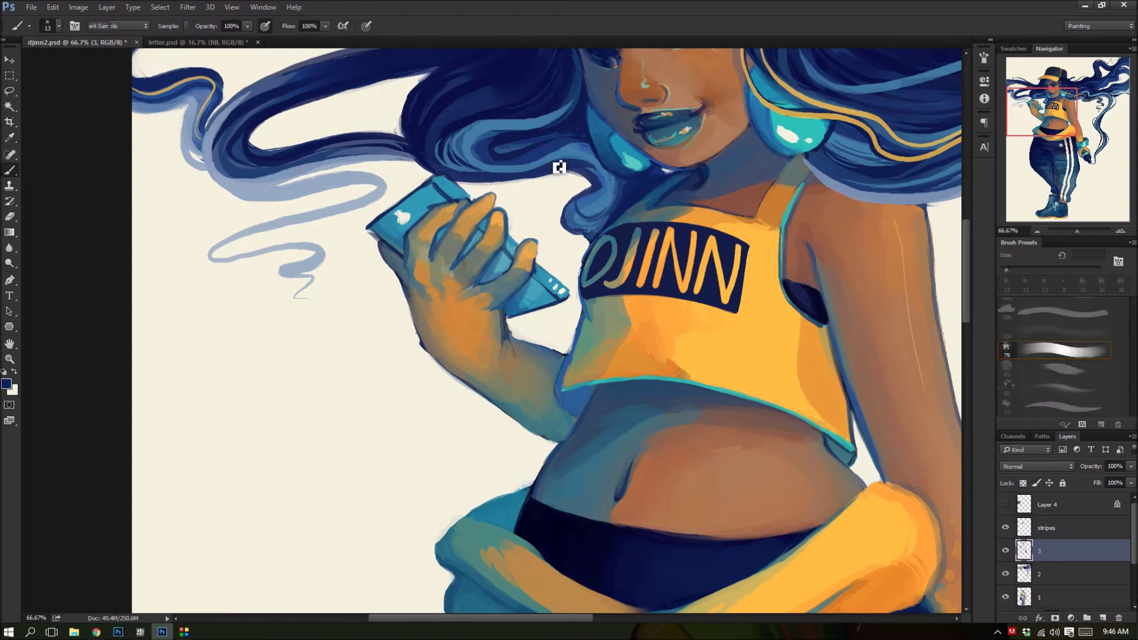
alt+click(452, 173)
key(ctrl+shift+alt+n)
drag(460, 198, 537, 263)
- Touch up the phone and hand using cream and dark blue
alt+click(419, 202)
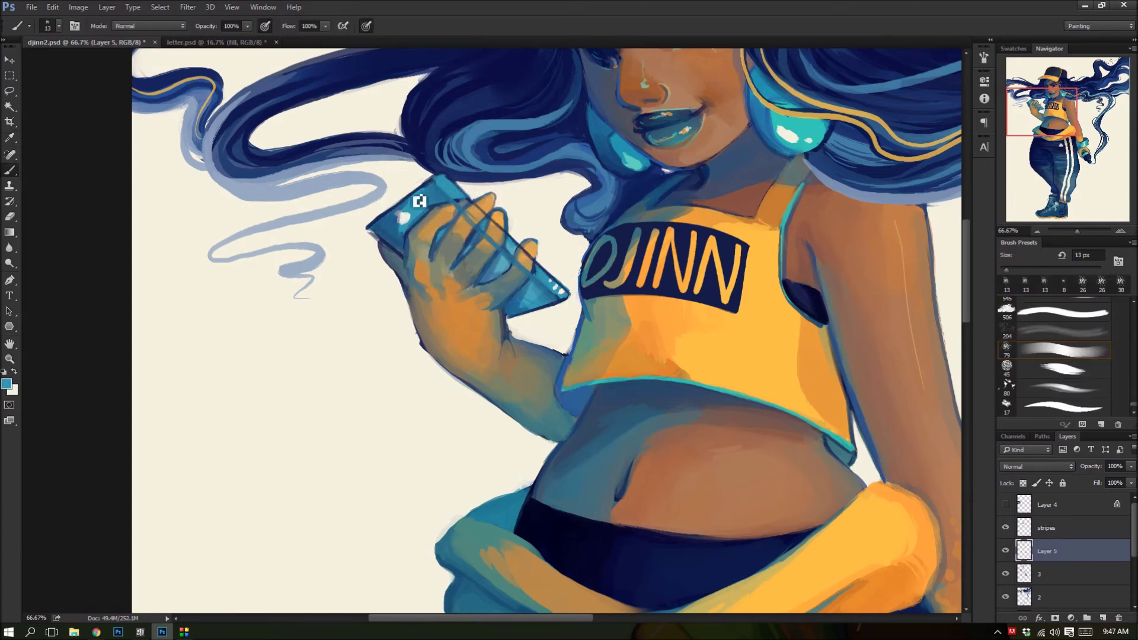
alt+click(536, 303)
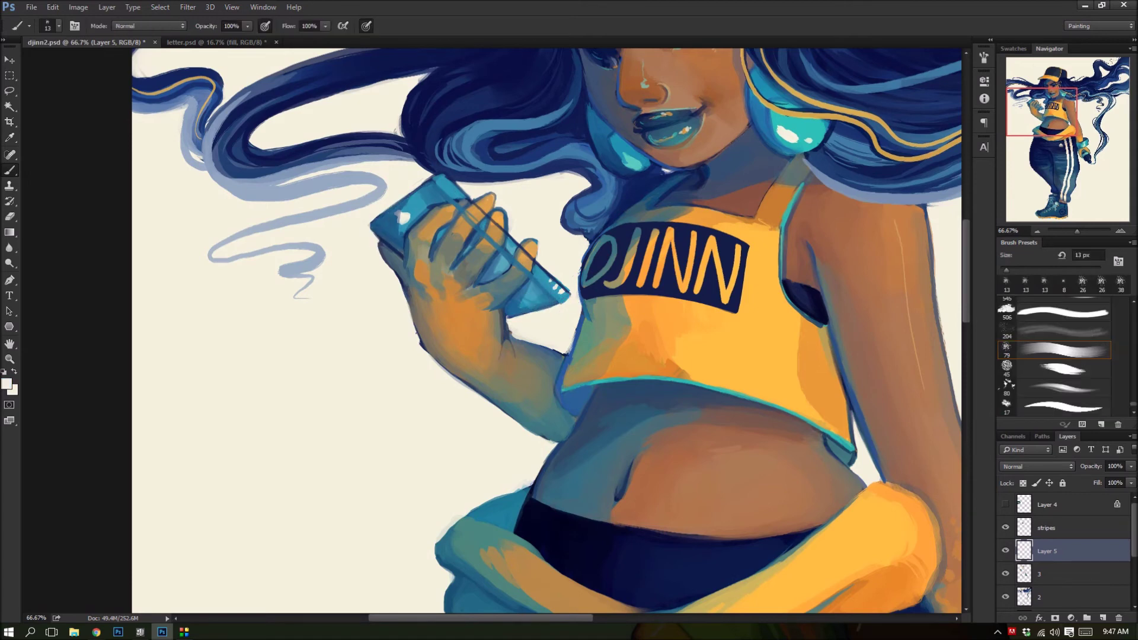
key(e)
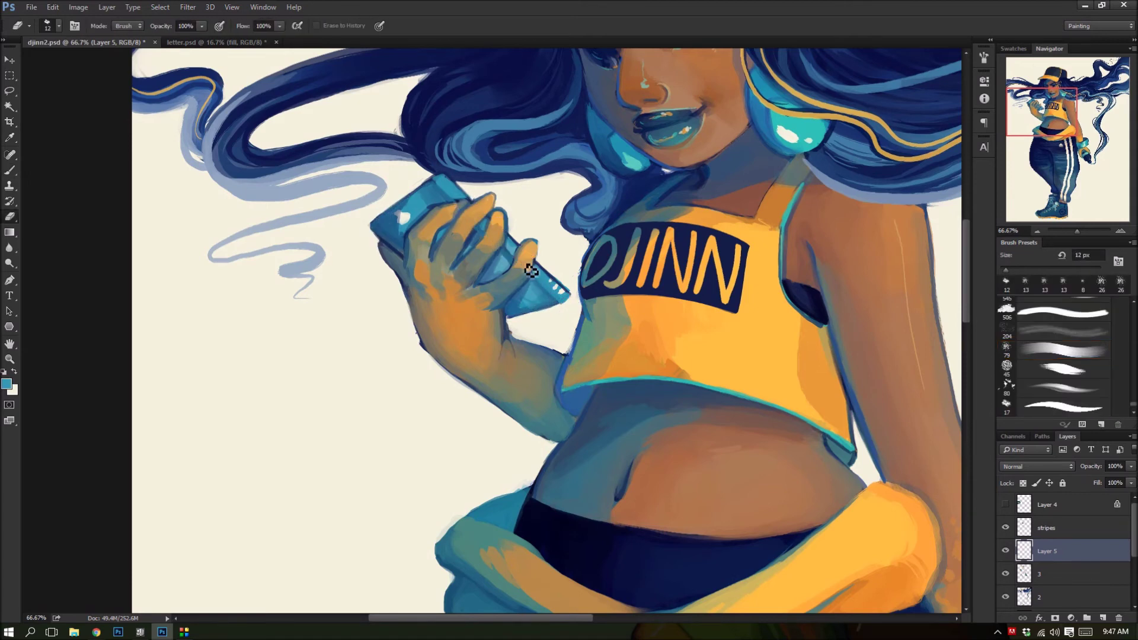
alt+click(433, 208)
key(b)
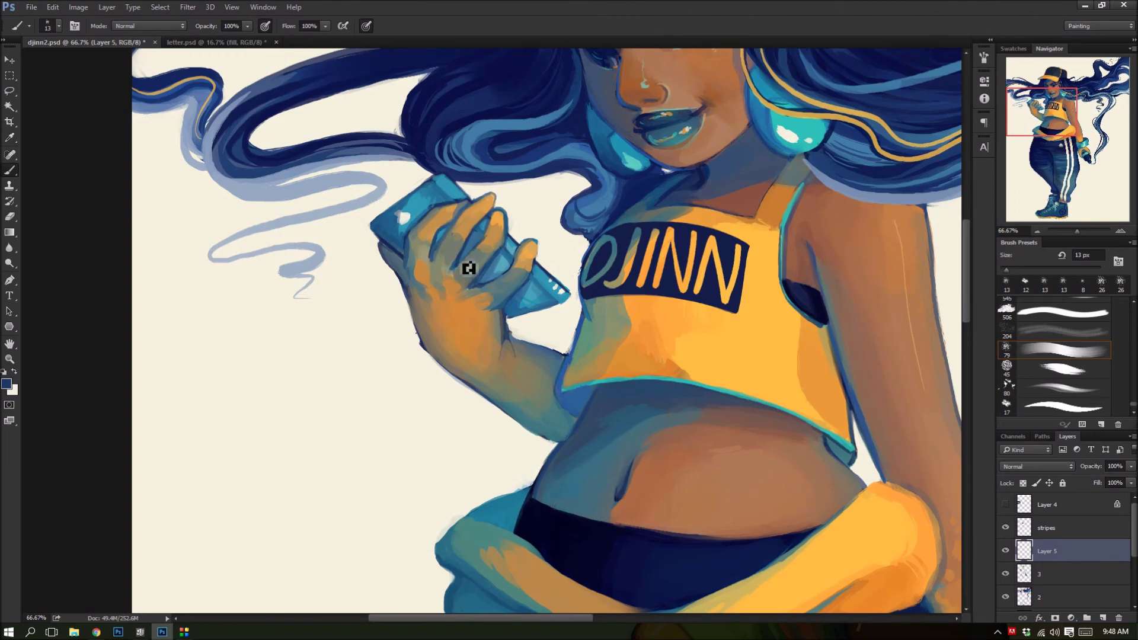
alt+click(491, 287)
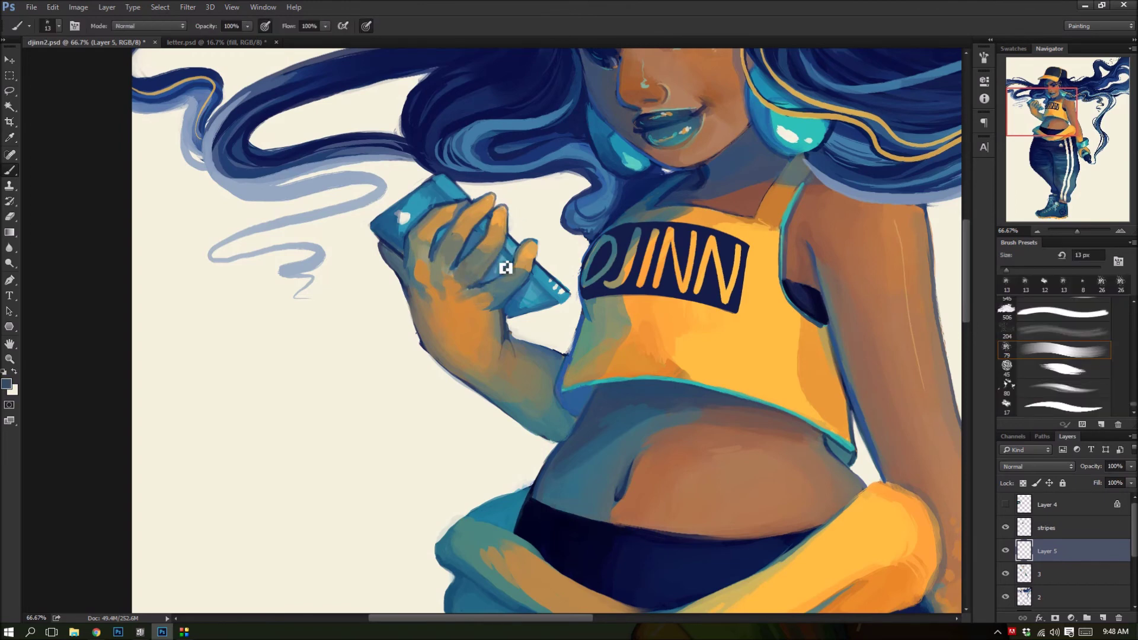
- Enlarge the brush to 50 px and paint tan-orange freckle dabs across the forearm
key(bracketright)
key(bracketright)
key(bracketright)
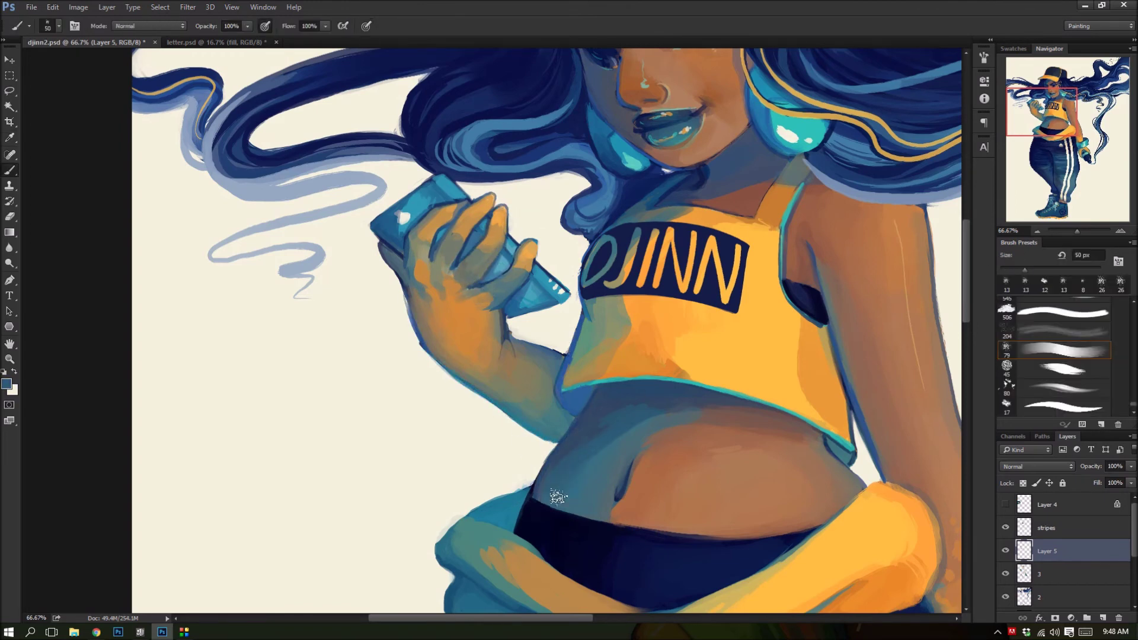
alt+click(808, 436)
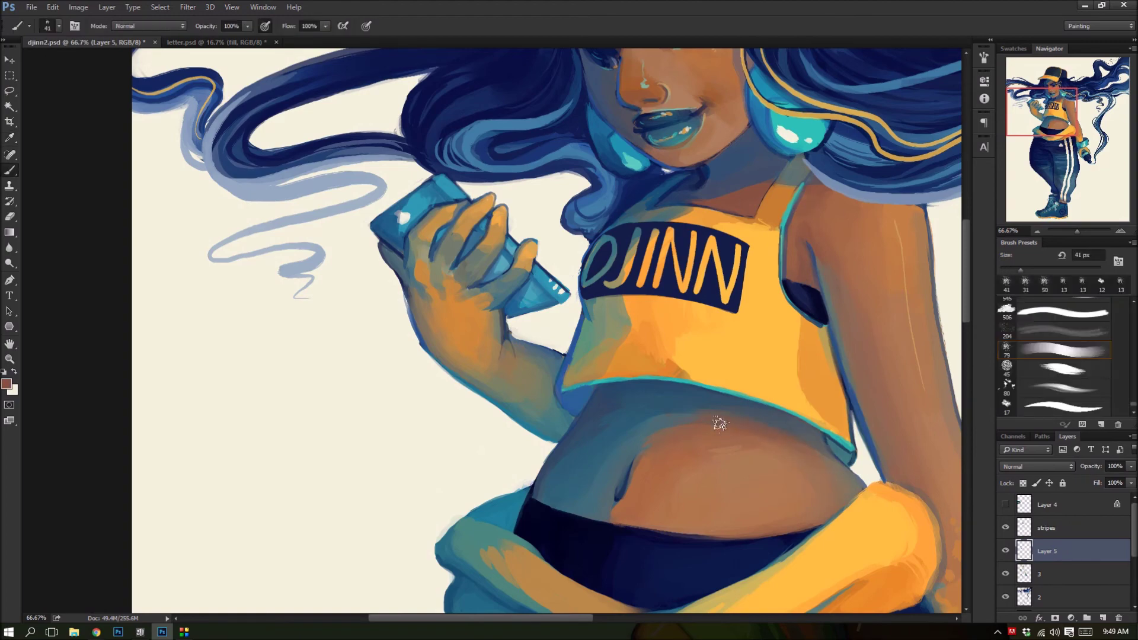
alt+click(668, 362)
drag(501, 372, 539, 415)
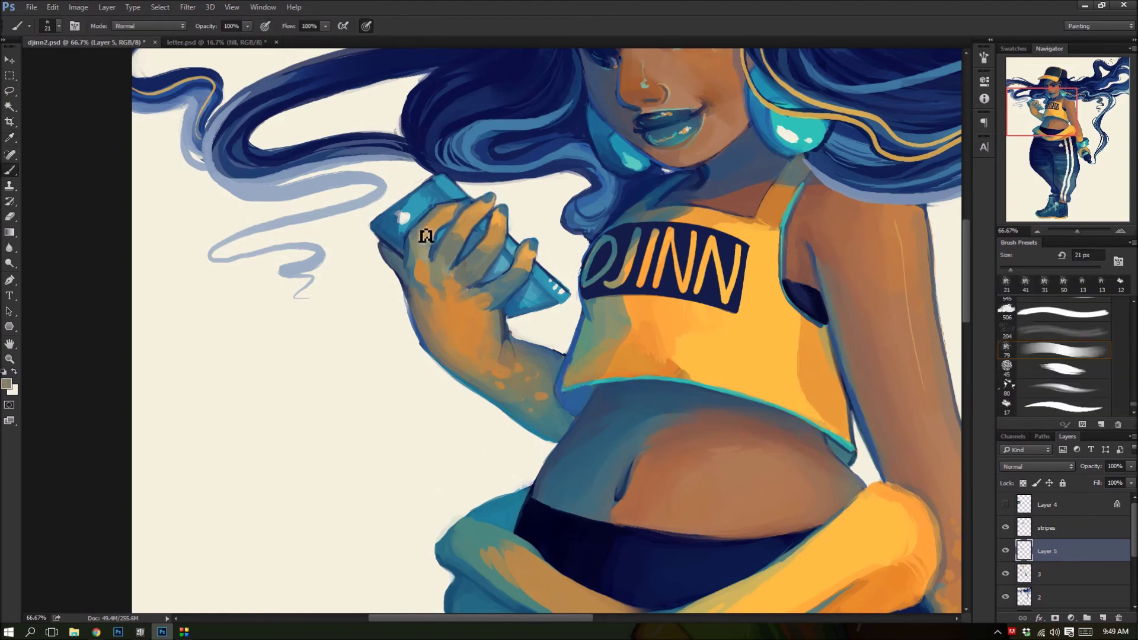
key(ctrl+minus)
key(ctrl+minus)
key(ctrl+minus)
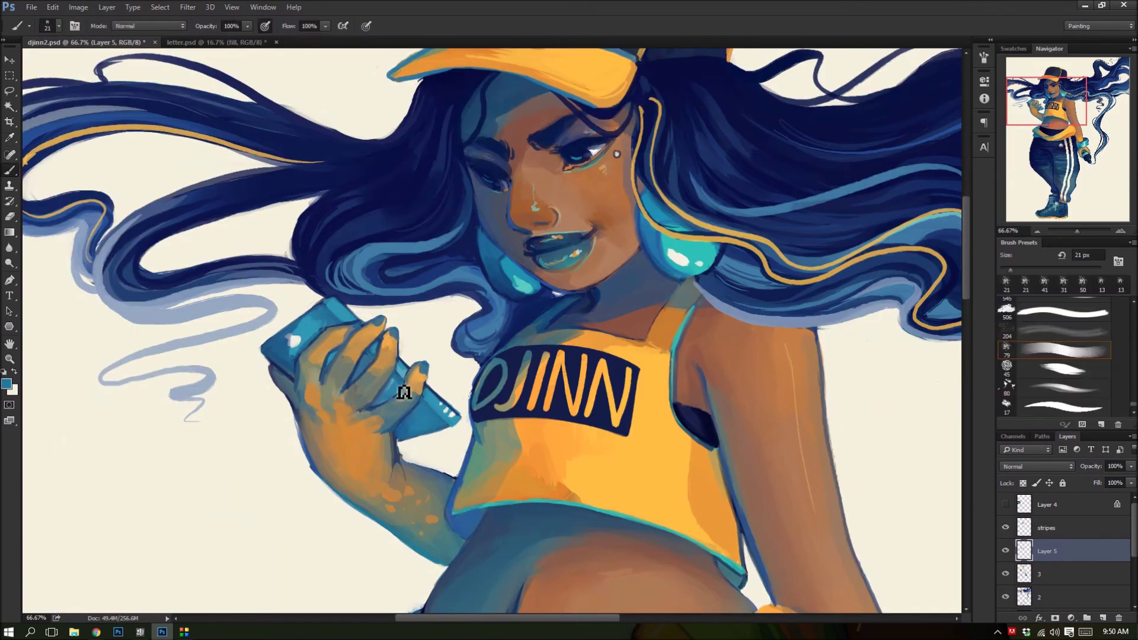
- Add light highlight marks at the phone's tip and a dark seam line on the crop top's side
drag(446, 414, 458, 422)
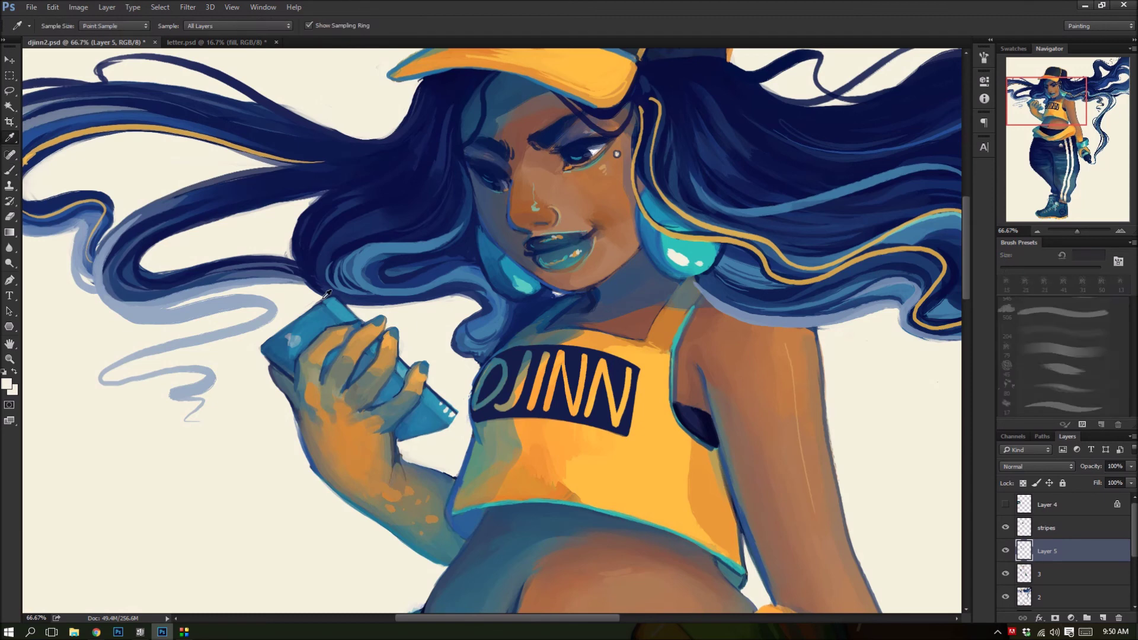
alt+click(343, 305)
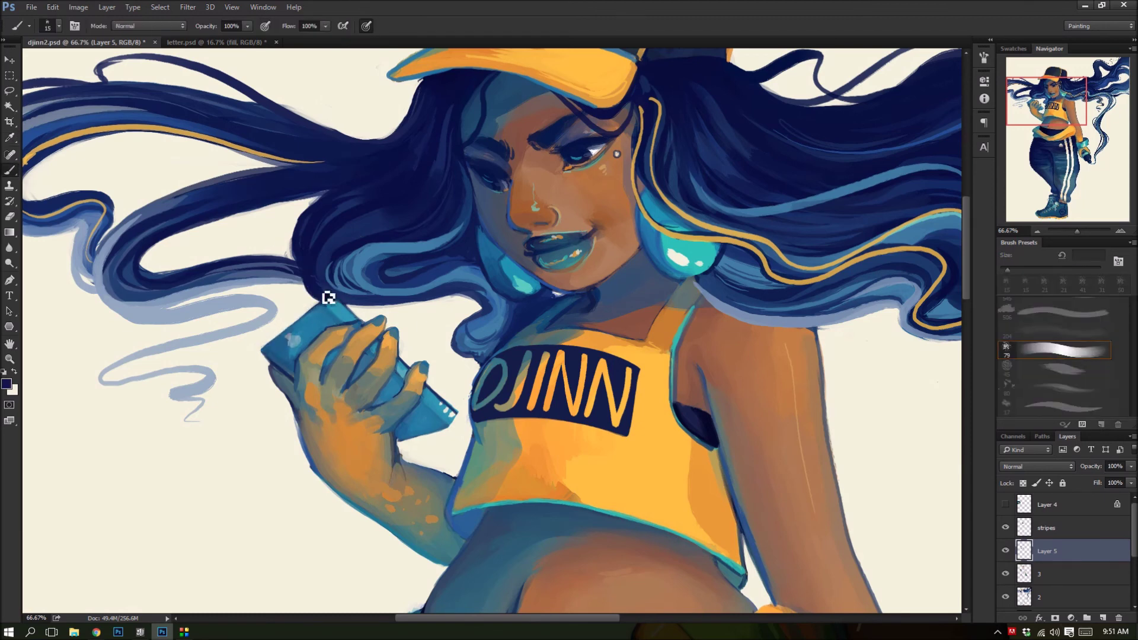
drag(701, 447, 703, 508)
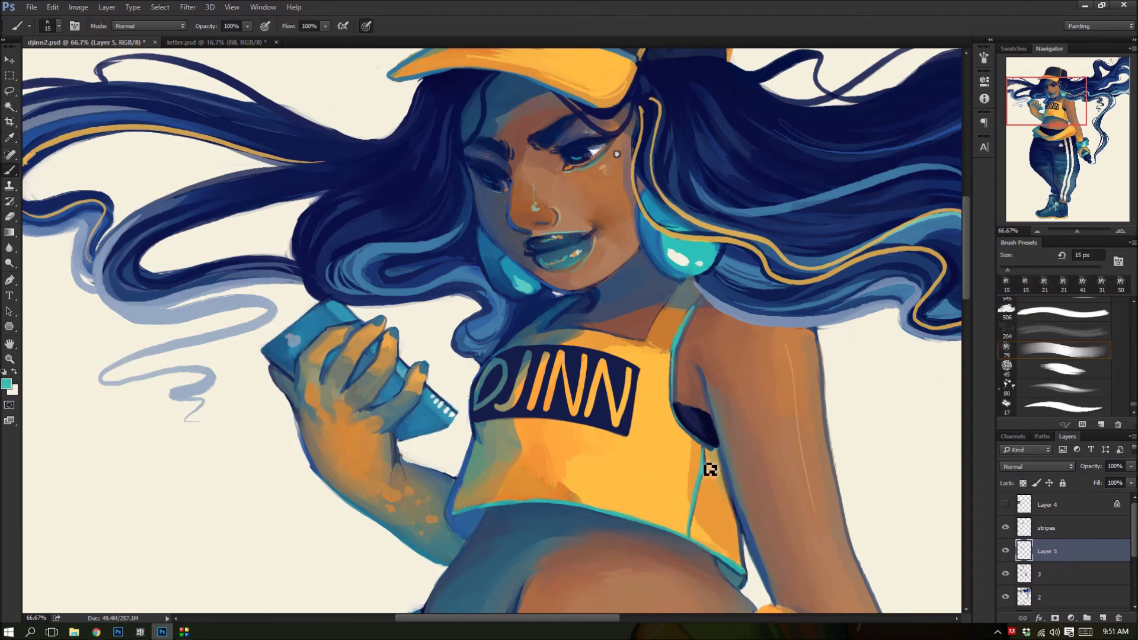
key(ctrl+minus)
key(ctrl+plus)
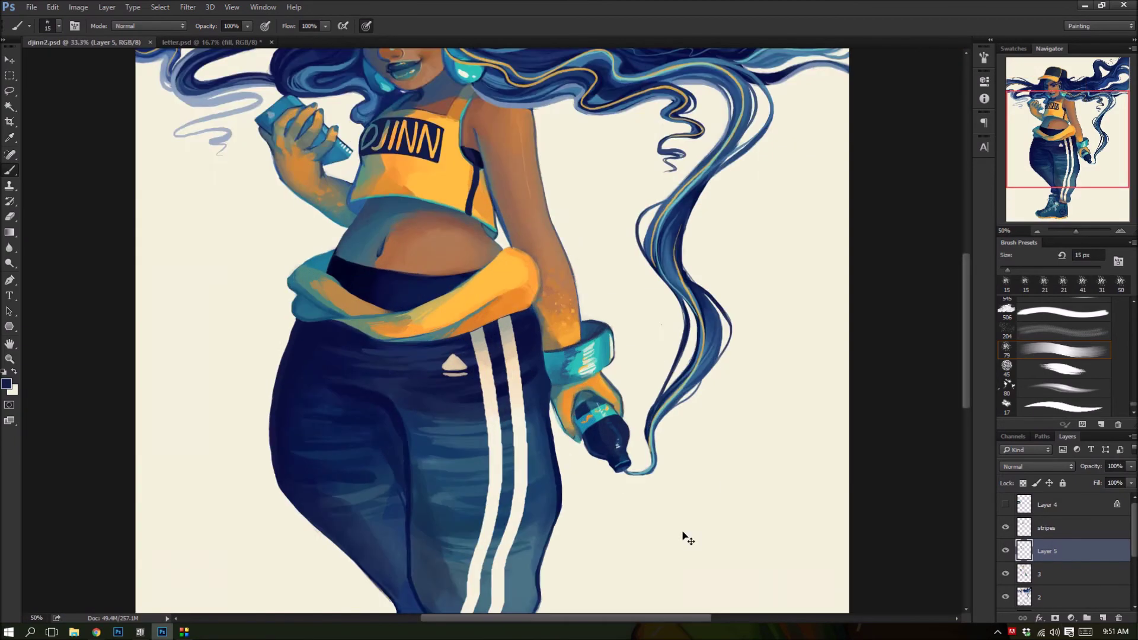
scroll(682, 531, up, 5)
scroll(428, 421, down, 5)
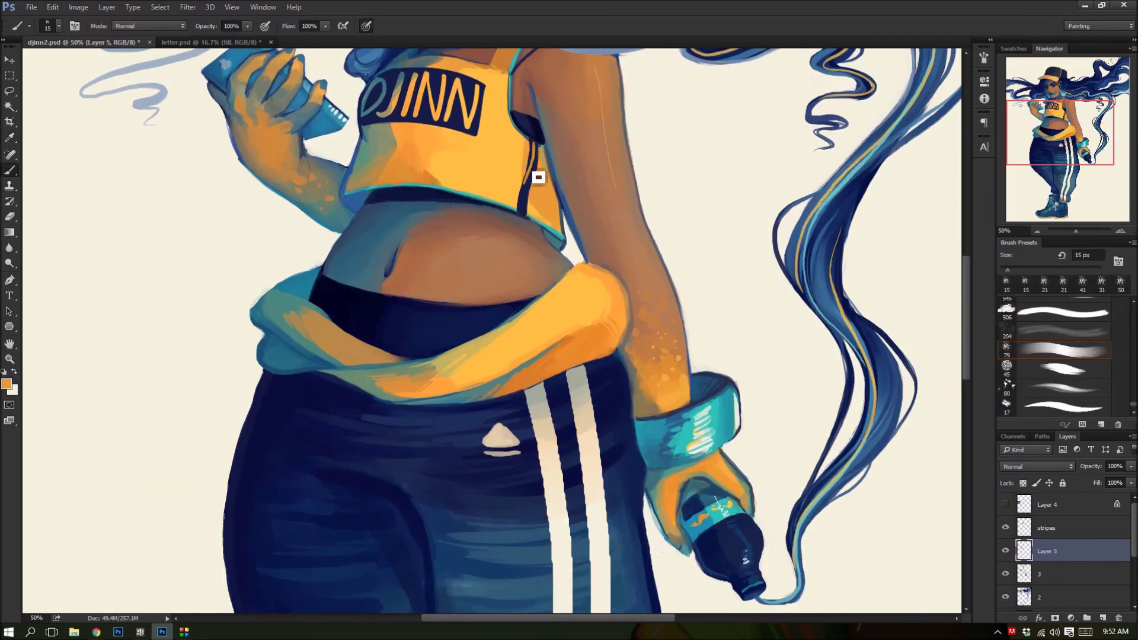
- Sample dark navy from the pants and bring the hand and phone back into view
alt+click(532, 201)
scroll(531, 201, down, 3)
scroll(471, 353, up, 1)
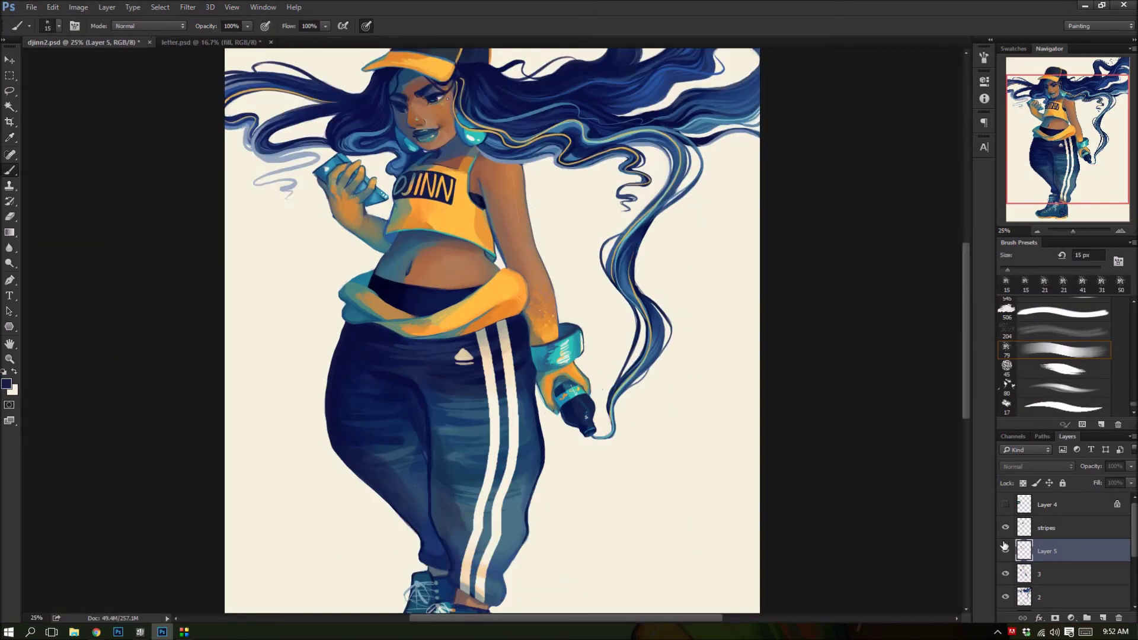
scroll(471, 354, up, 3)
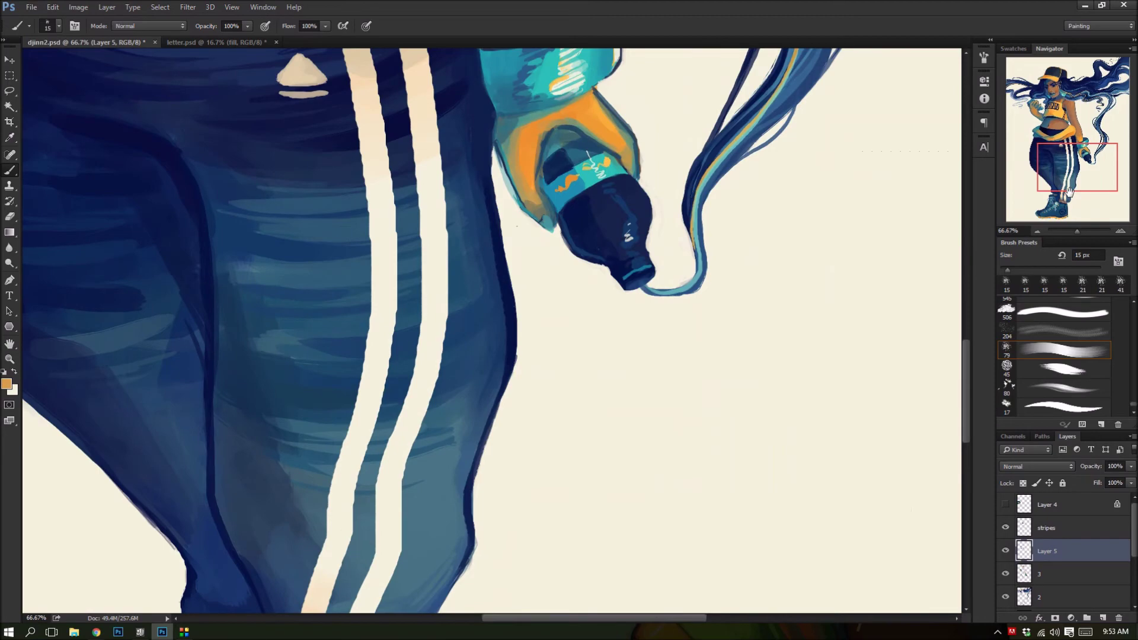
drag(1032, 109, 1068, 159)
alt+click(471, 253)
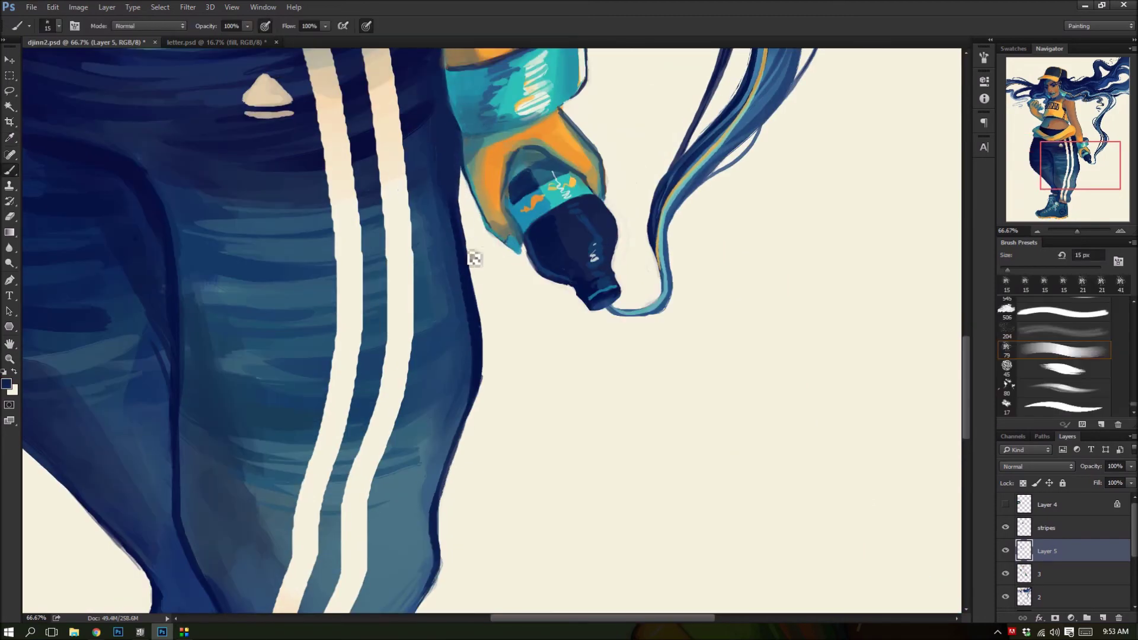
scroll(471, 254, down, 3)
scroll(451, 415, up, 4)
drag(753, 516, 591, 389)
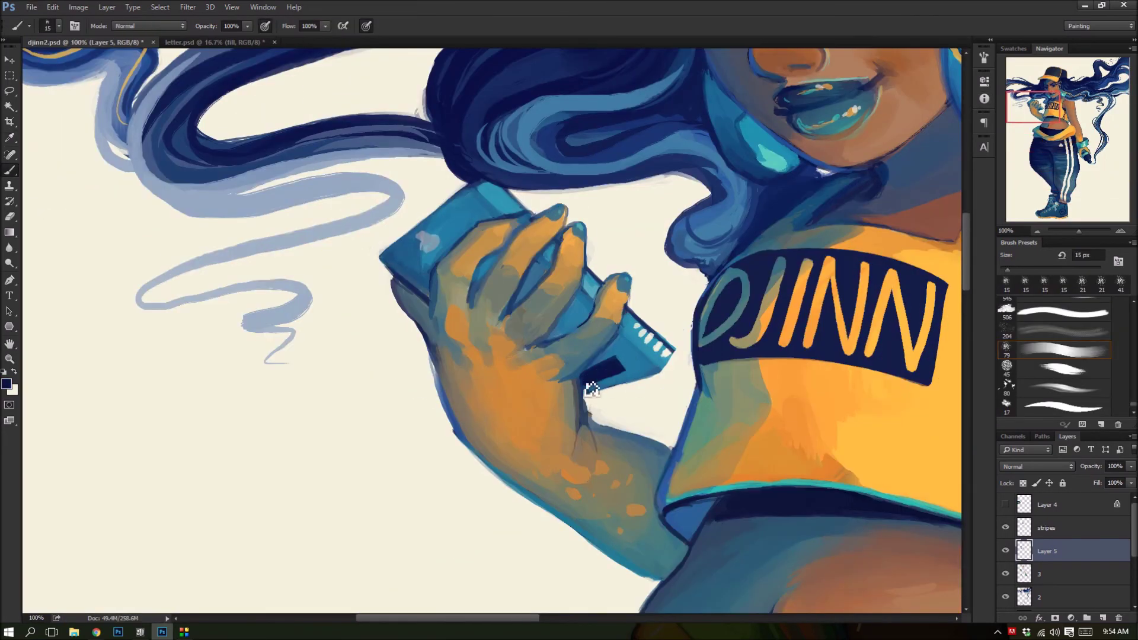
- Sample the cream background colour and save the painting
scroll(629, 305, down, 3)
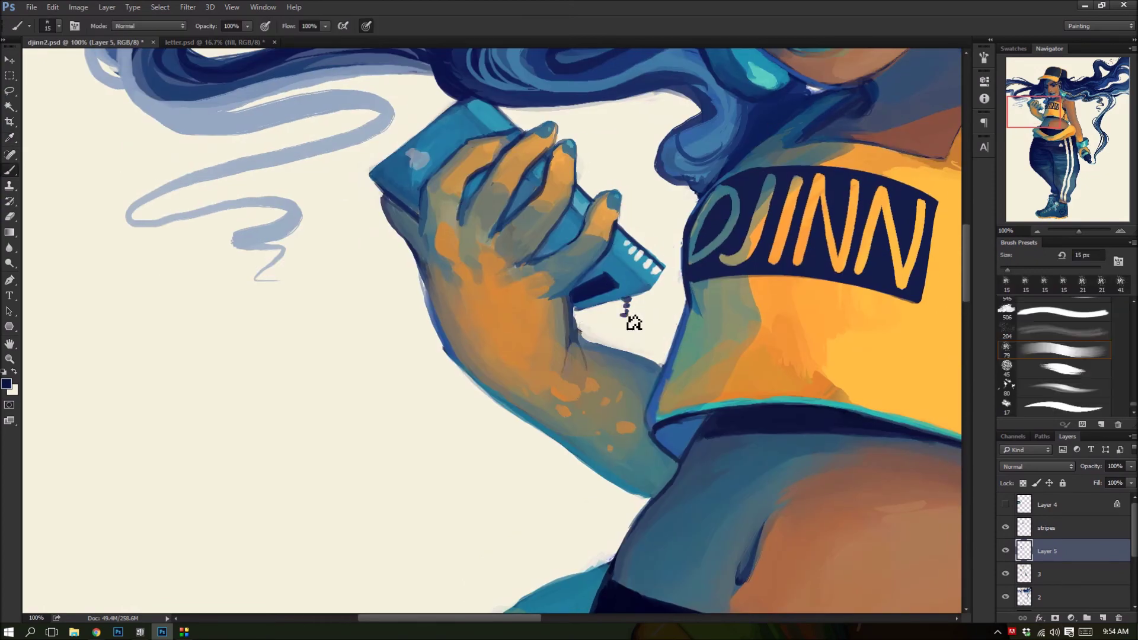
alt+click(614, 315)
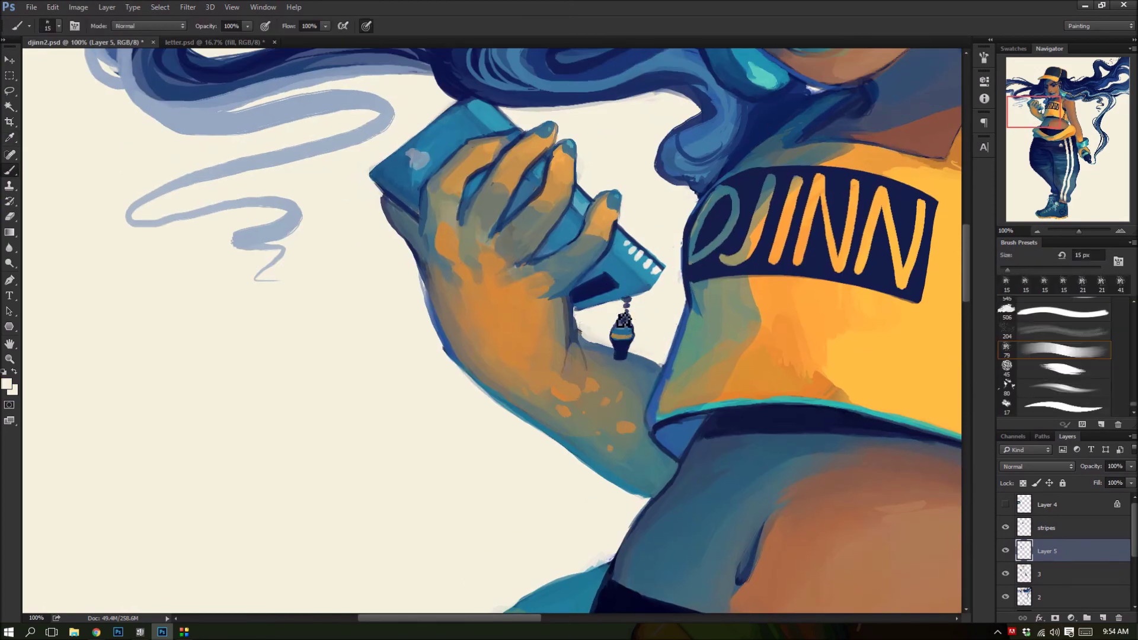
scroll(617, 356, down, 4)
key(ctrl+s)
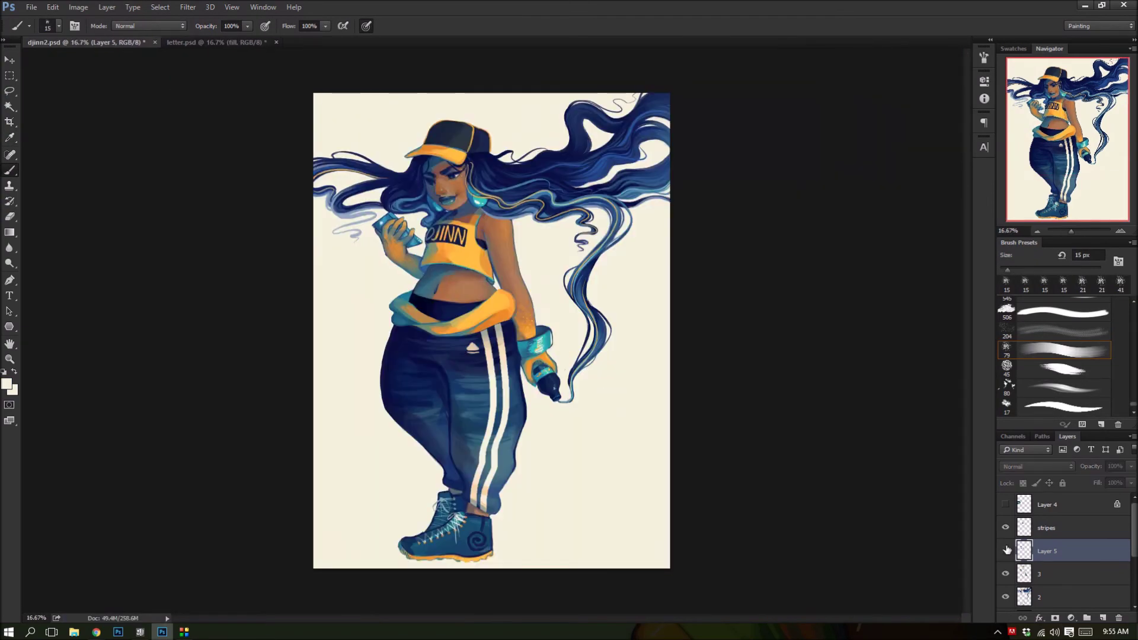
scroll(610, 388, up, 3)
- Shrink the brush to 32 px and sample skin brown, yellow-orange and sleeve orange
alt+click(425, 370)
key(bracketleft)
key(bracketleft)
key(bracketleft)
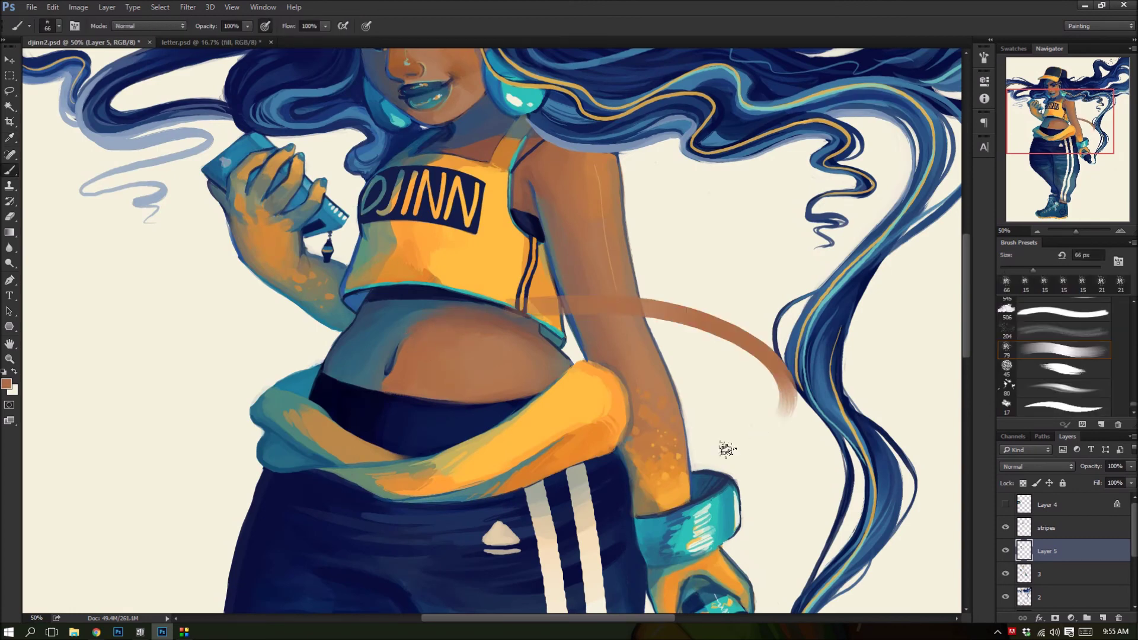
alt+click(517, 182)
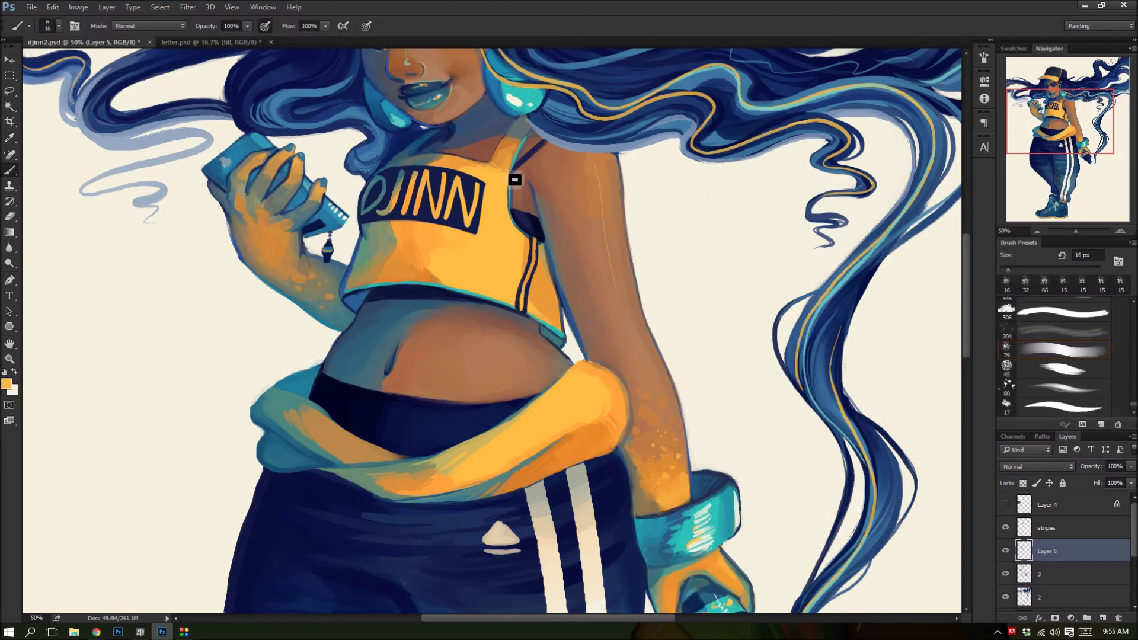
alt+click(628, 418)
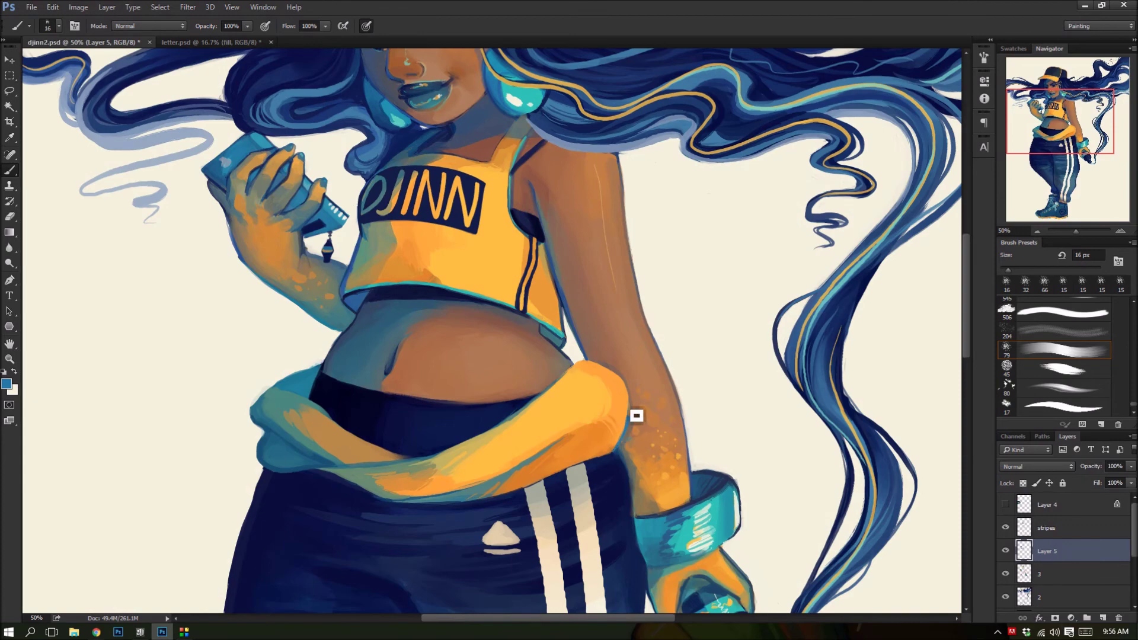
scroll(629, 448, down, 5)
scroll(629, 449, down, 5)
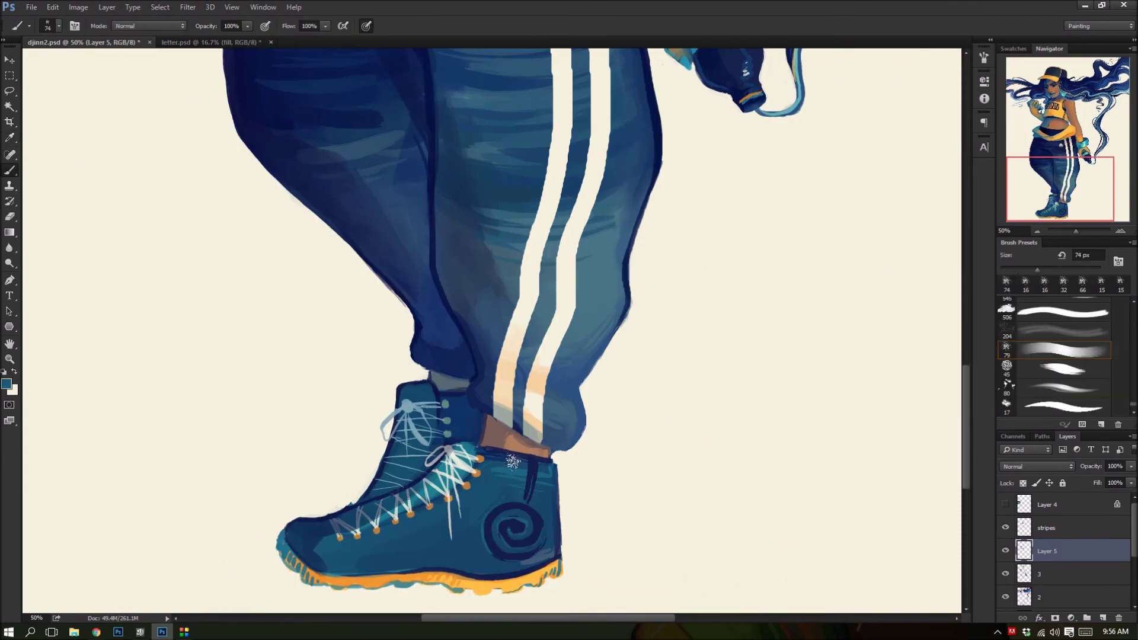
- Undo the dark spiral on the sneaker, paint a dark swoosh instead, and save
key(ctrl+z)
scroll(497, 552, down, 3)
drag(468, 373, 543, 330)
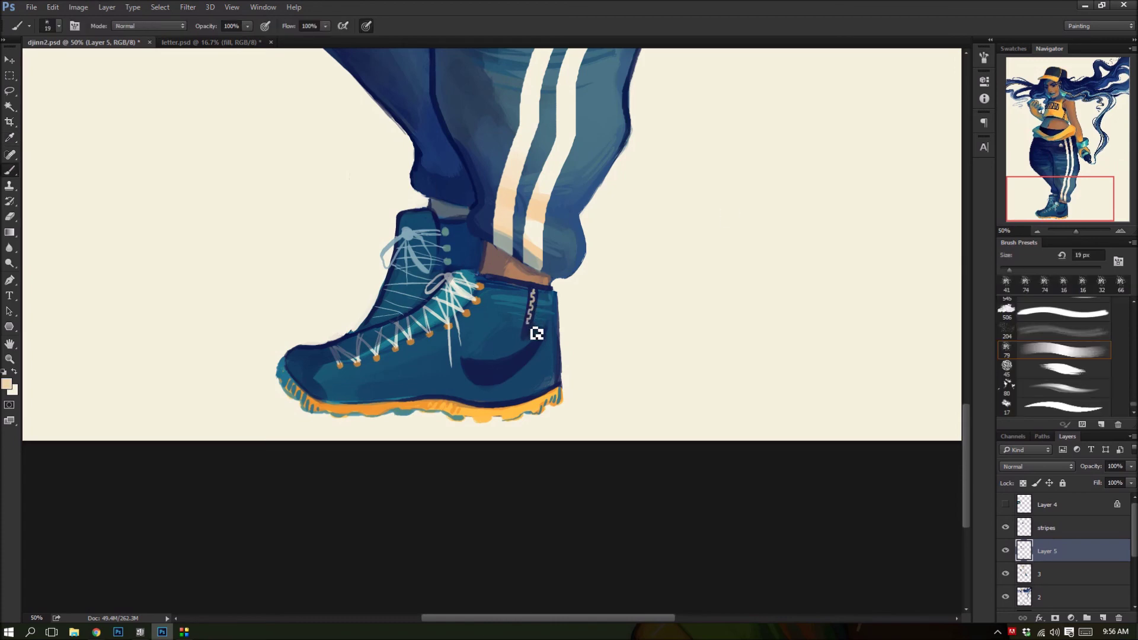
alt+click(546, 381)
key(ctrl+s)
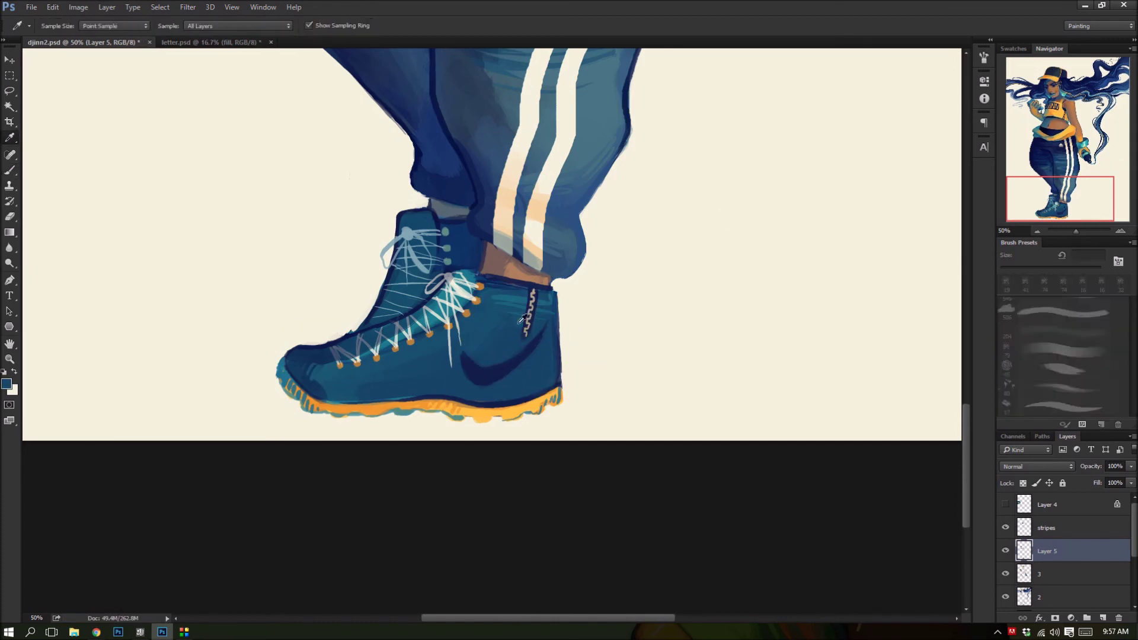
- Flip the whole canvas horizontally to check the figure
alt+click(479, 384)
key(ctrl+minus)
key(ctrl+minus)
key(ctrl+minus)
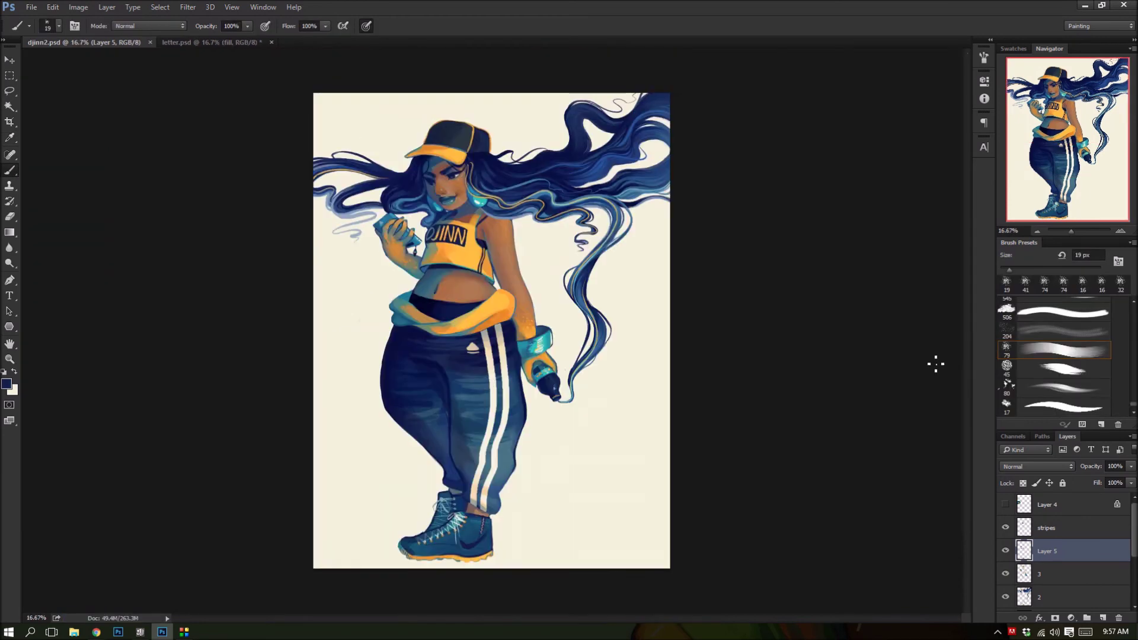
click(78, 7)
click(237, 160)
key(ctrl+plus)
key(ctrl+plus)
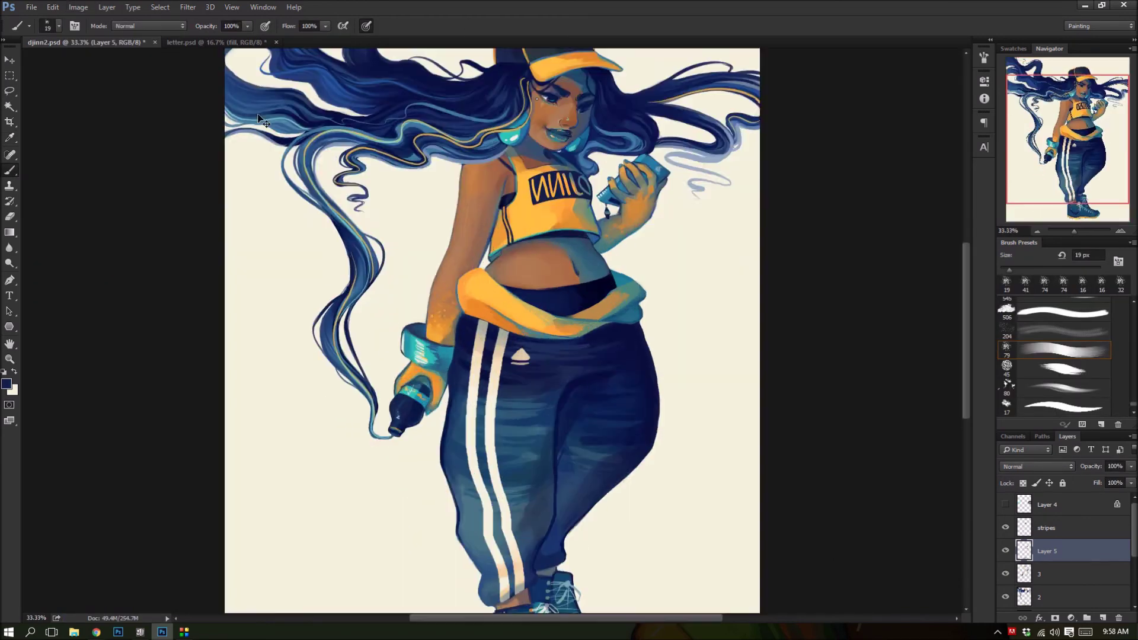
- Smooth the forearm skin with an orange skin tone
scroll(492, 320, down, 5)
key(e)
key(b)
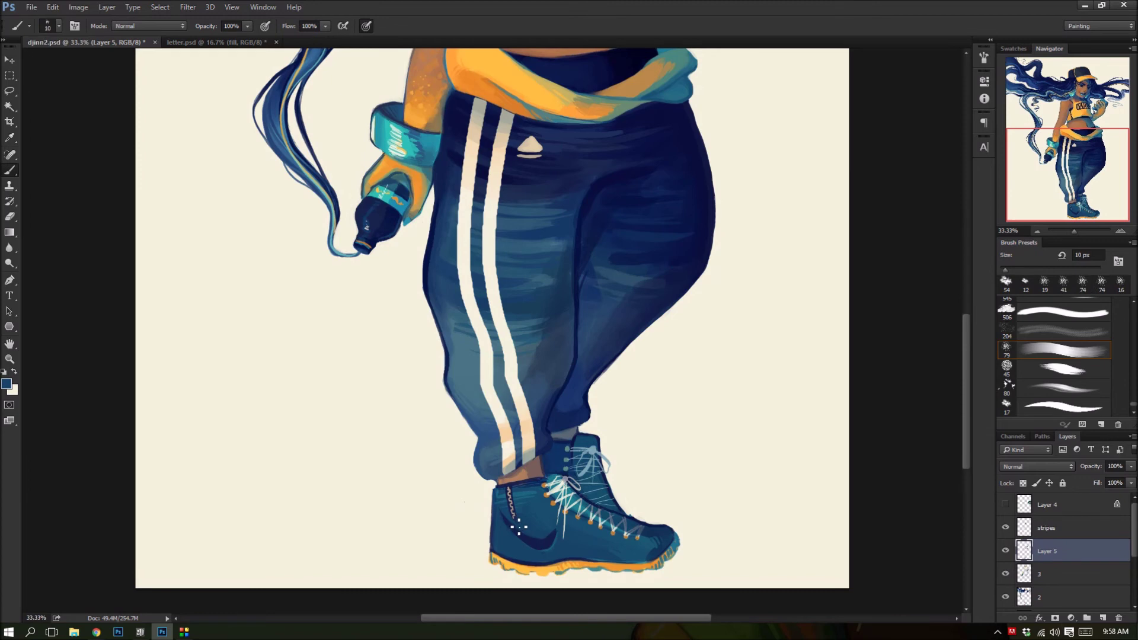
scroll(591, 536, up, 1)
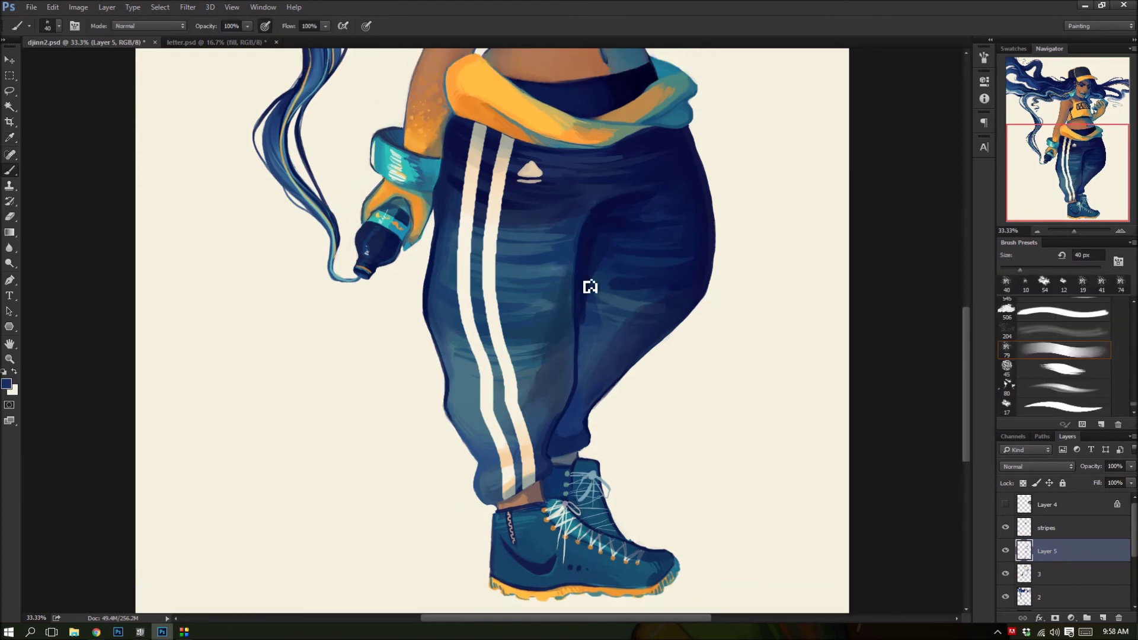
key(i)
click(666, 375)
scroll(666, 375, up, 10)
key(b)
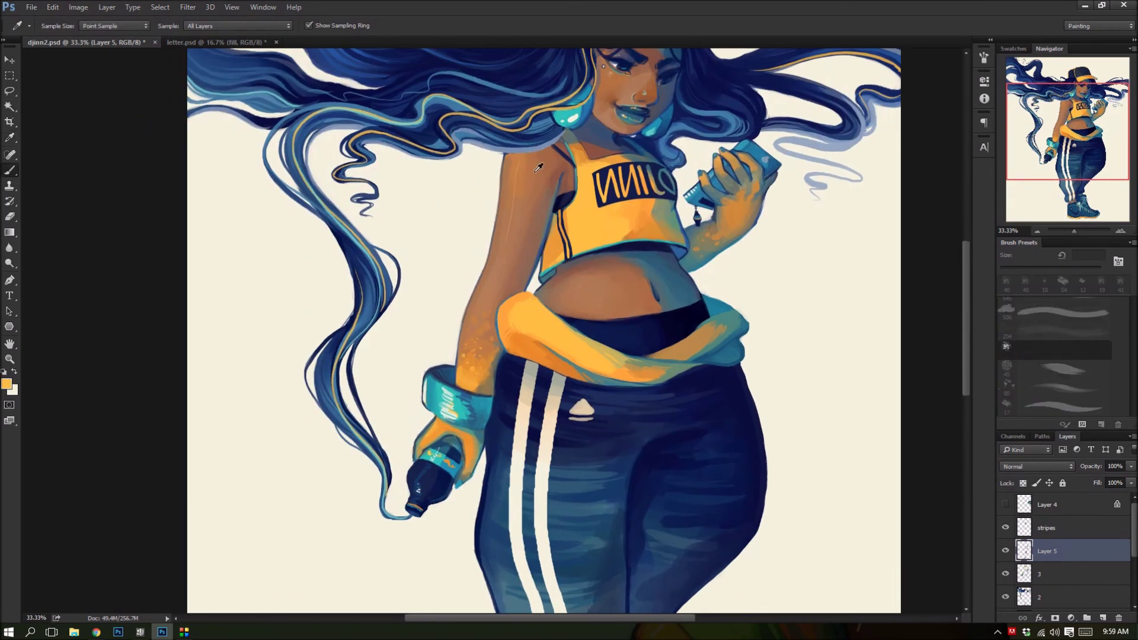
alt+click(516, 237)
drag(486, 330, 470, 376)
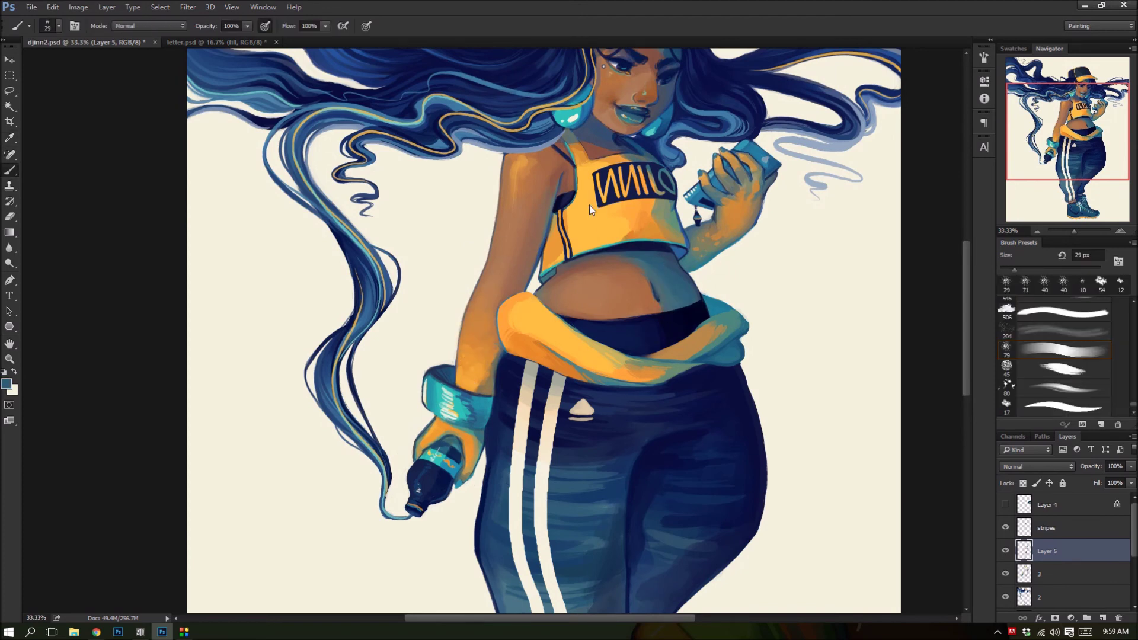
- Enlarge the brush to 70 px and sample midriff brown, blue-grey and navy shading colours
scroll(697, 293, up, 5)
scroll(690, 157, up, 2)
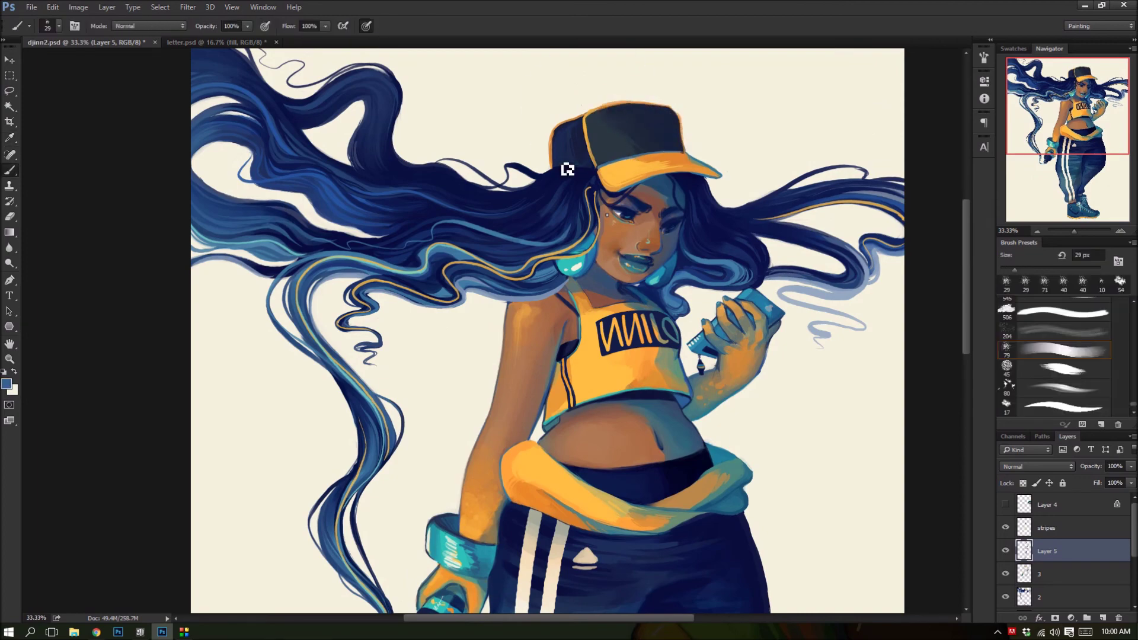
scroll(562, 166, down, 10)
scroll(611, 231, up, 5)
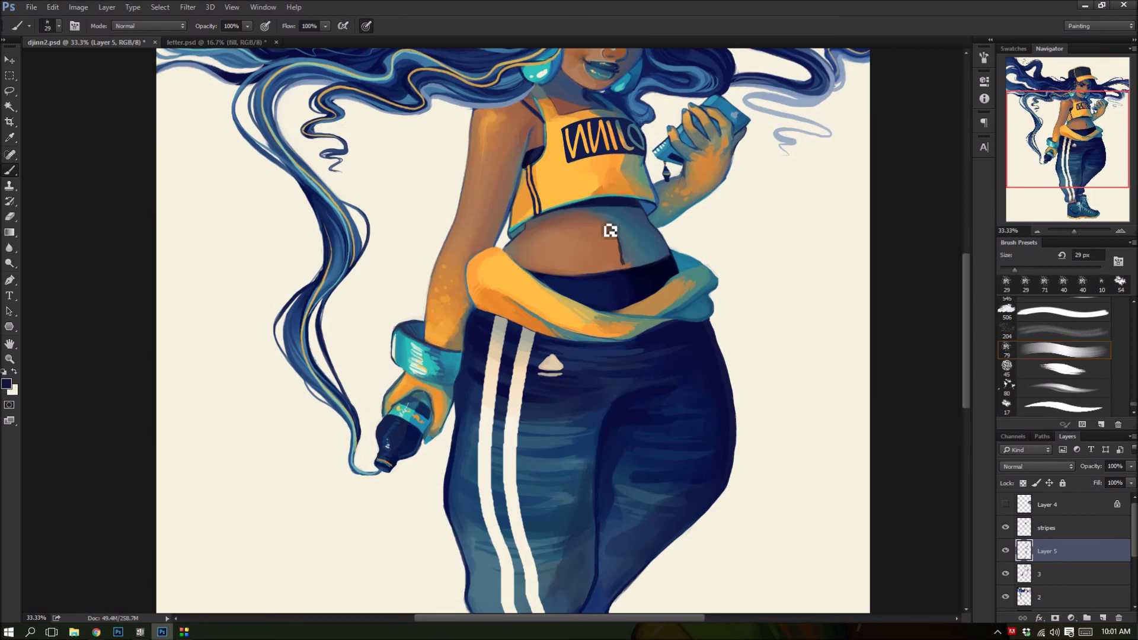
alt+click(638, 261)
key(bracketright)
key(bracketright)
key(bracketright)
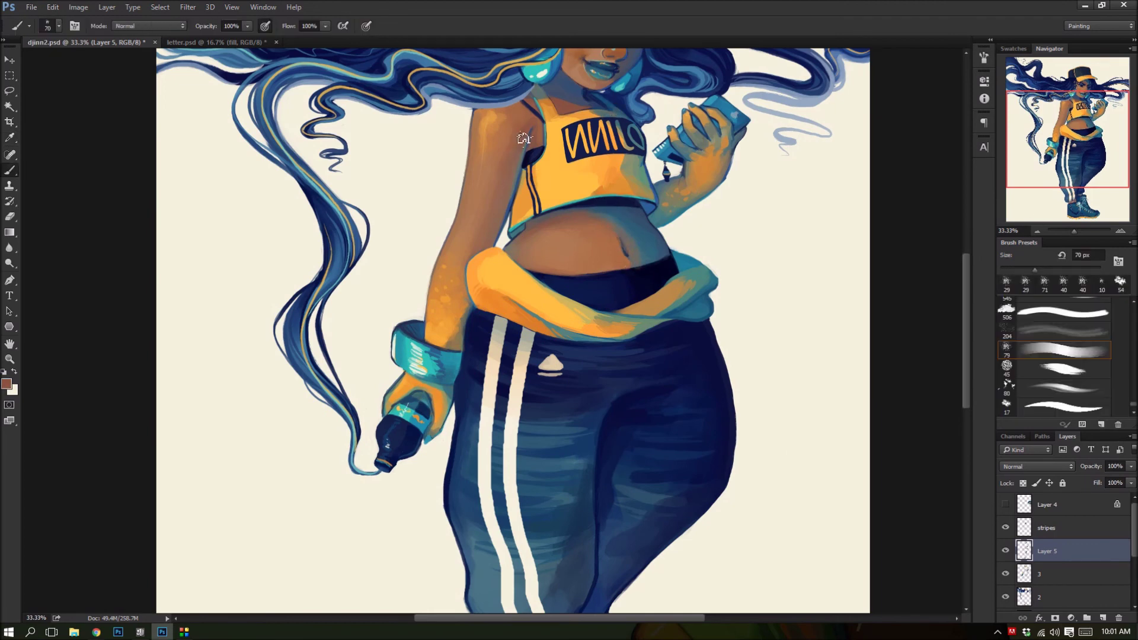
scroll(532, 127, up, 3)
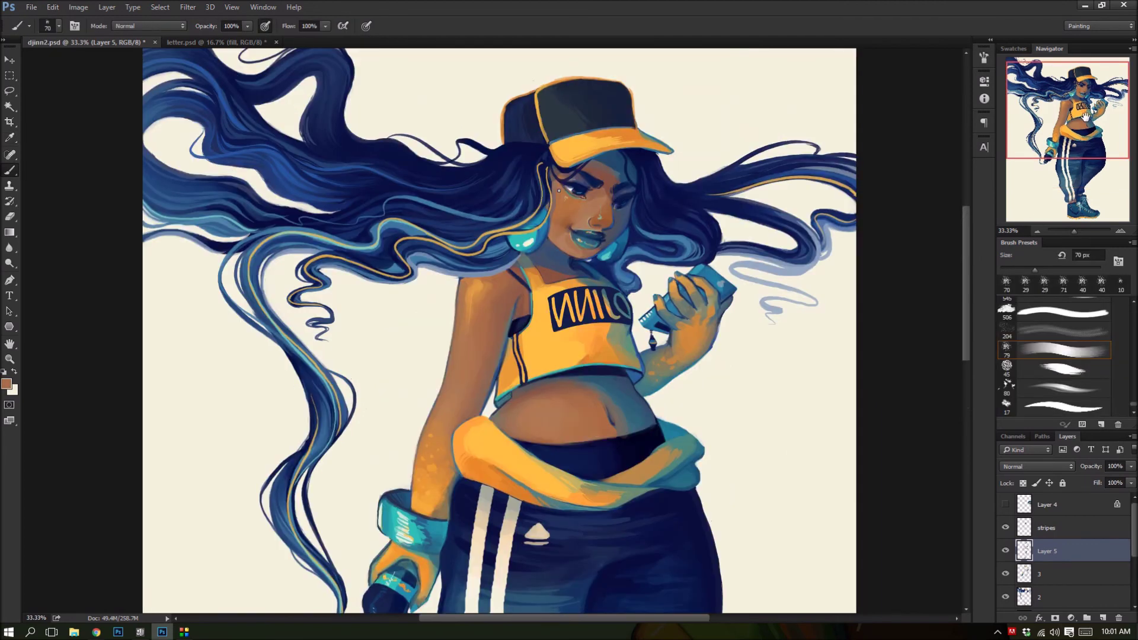
alt+click(607, 193)
alt+click(609, 170)
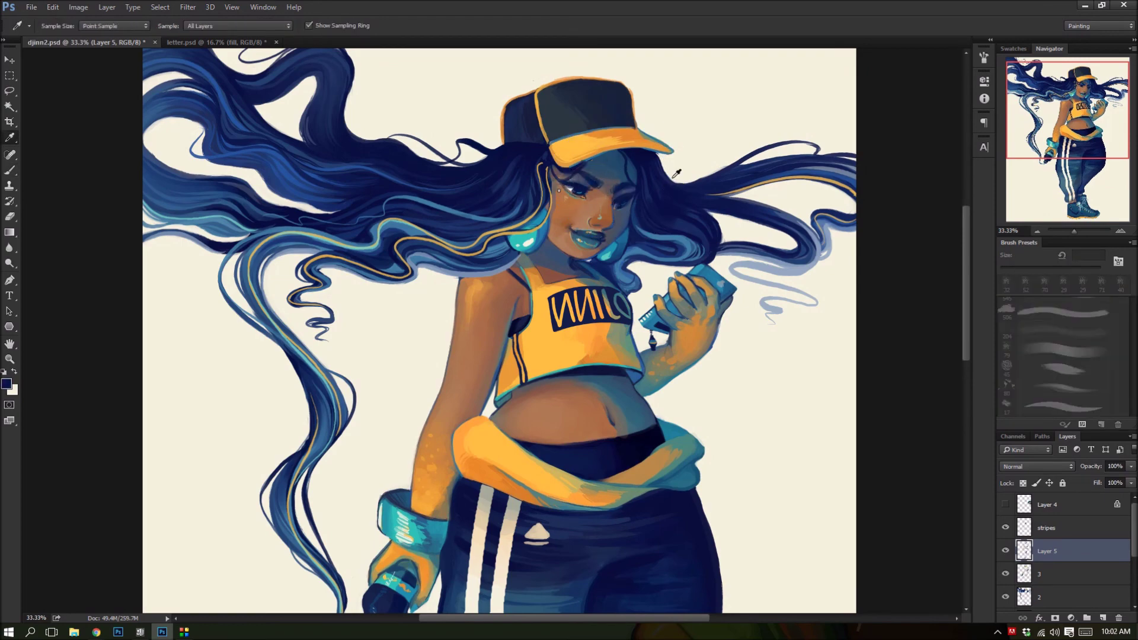
- Add a bright white highlight to the turquoise left earring
drag(665, 189, 628, 95)
alt+click(446, 422)
alt+click(501, 160)
alt+click(501, 141)
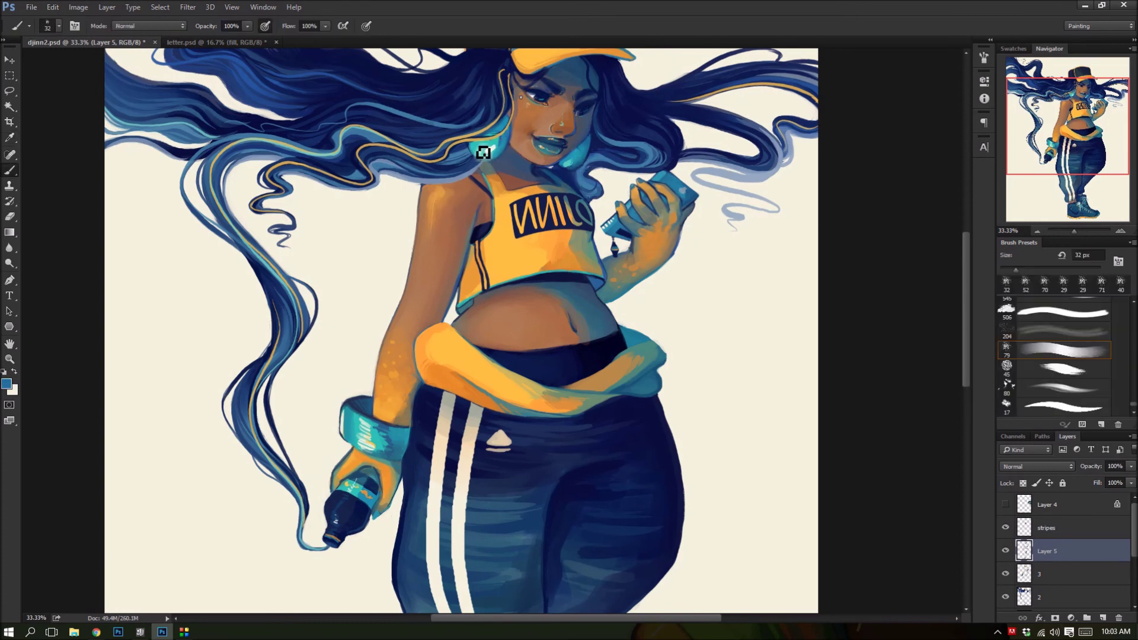
click(488, 156)
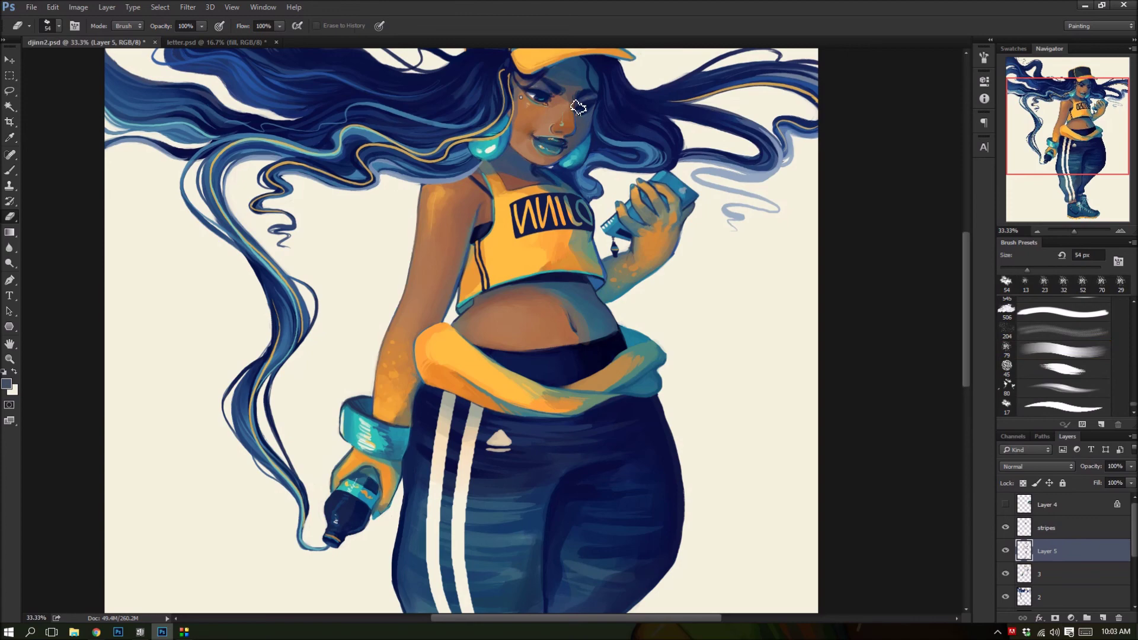
- Mirror the whole canvas horizontally with Flip Canvas Horizontal
key(e)
drag(908, 117, 1002, 168)
key(ctrl+minus)
click(78, 7)
click(237, 160)
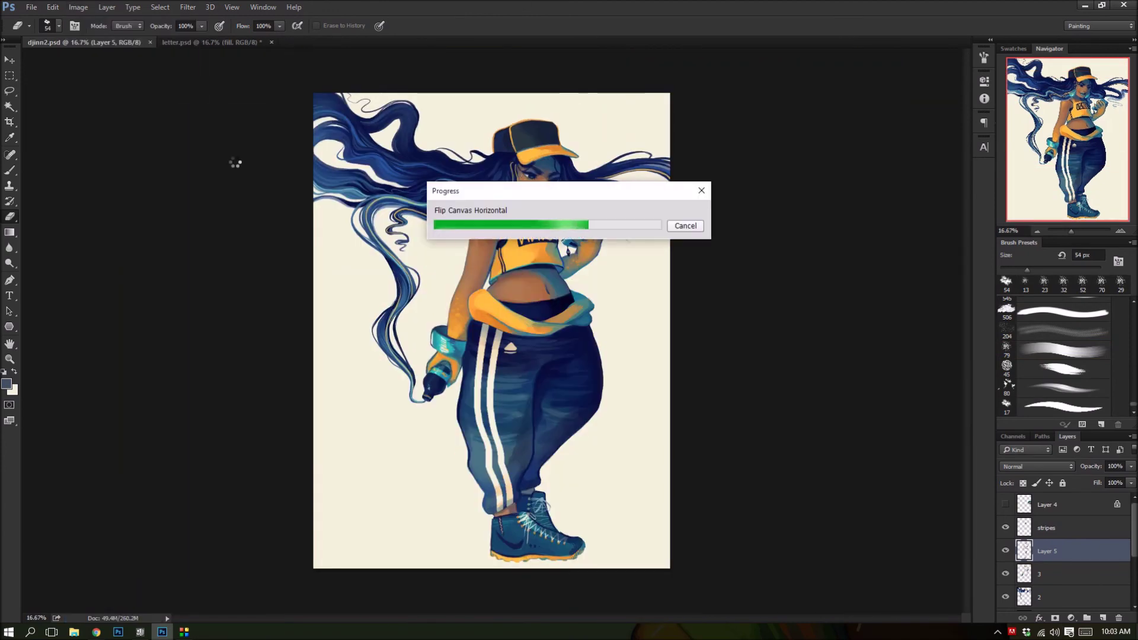
- Target the stripes layer and try white lettering on the cap, then undo it
key(ctrl+plus)
key(ctrl+plus)
key(ctrl+plus)
drag(237, 89, 652, 605)
click(1046, 527)
key(b)
drag(489, 137, 585, 167)
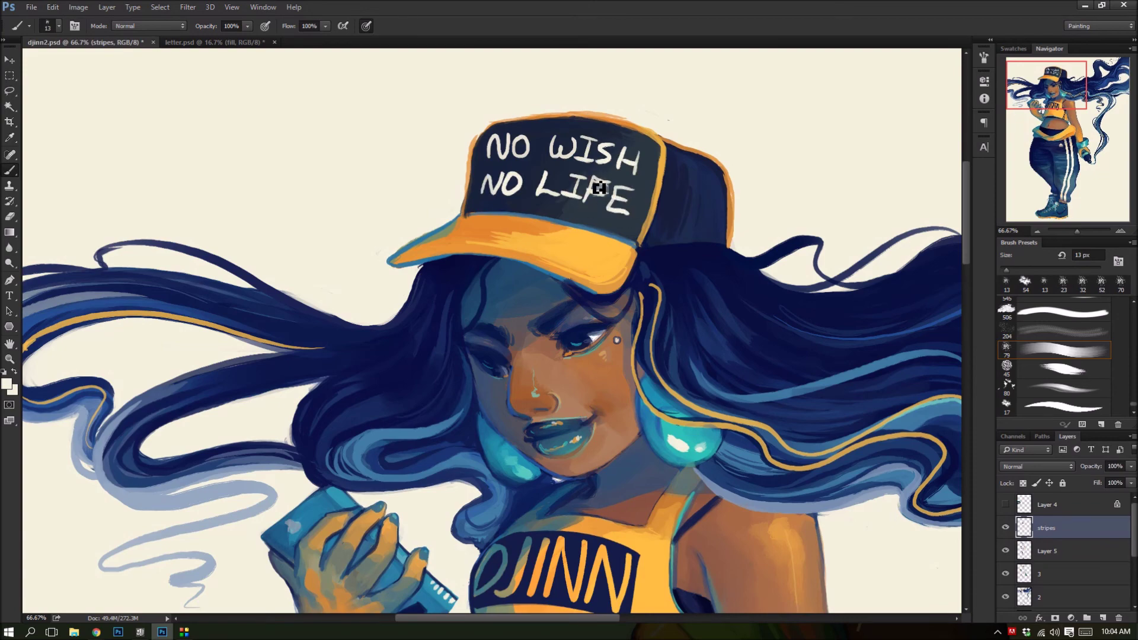
key(ctrl+z)
- With a 5 px brush, paint white N, O, L and I letters on the cap
key(bracketleft)
key(bracketleft)
key(ctrl+plus)
key(ctrl+plus)
drag(627, 239, 660, 212)
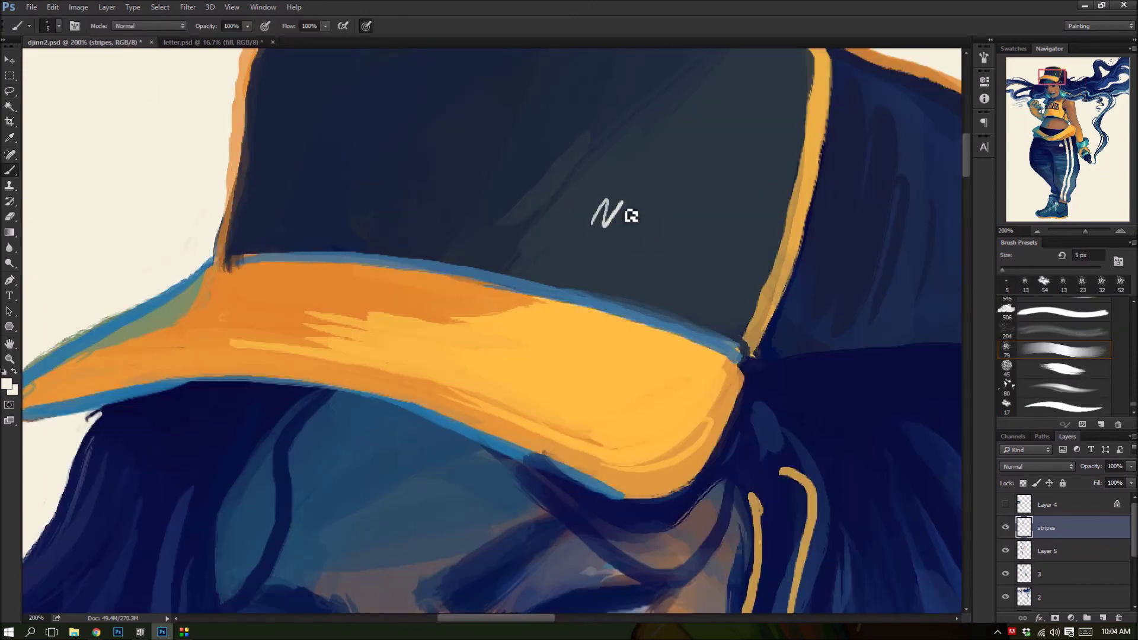
drag(611, 242, 598, 272)
drag(638, 259, 651, 294)
drag(665, 268, 659, 294)
click(676, 296)
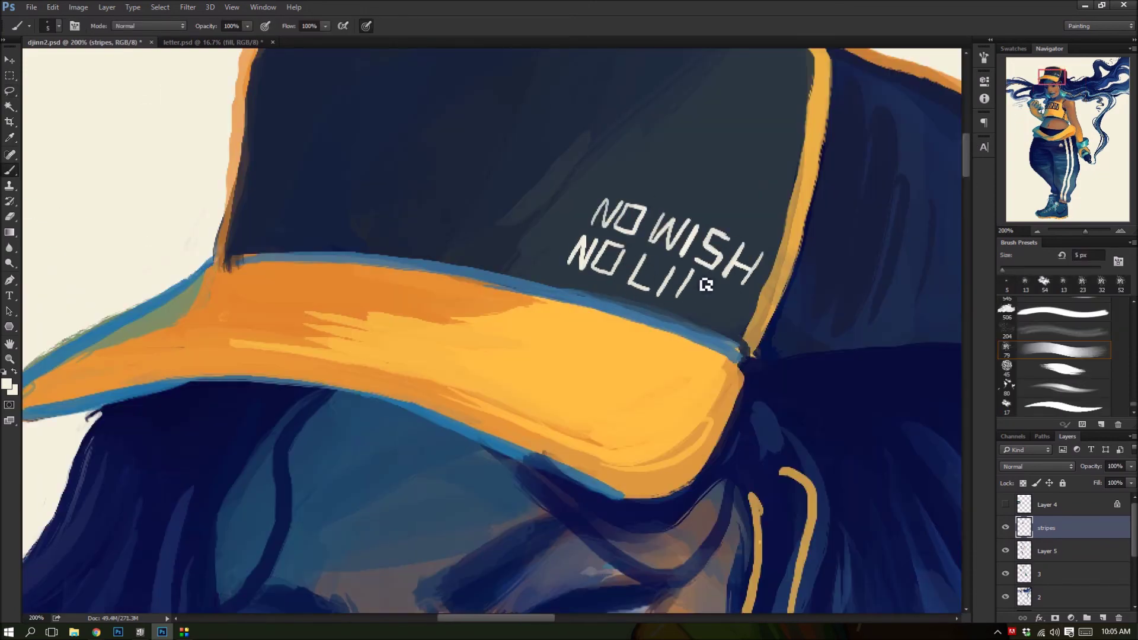
- Repaint the N and O, then place the NO WISH NO LIFE lettering on the cap
key(ctrl+minus)
key(ctrl+minus)
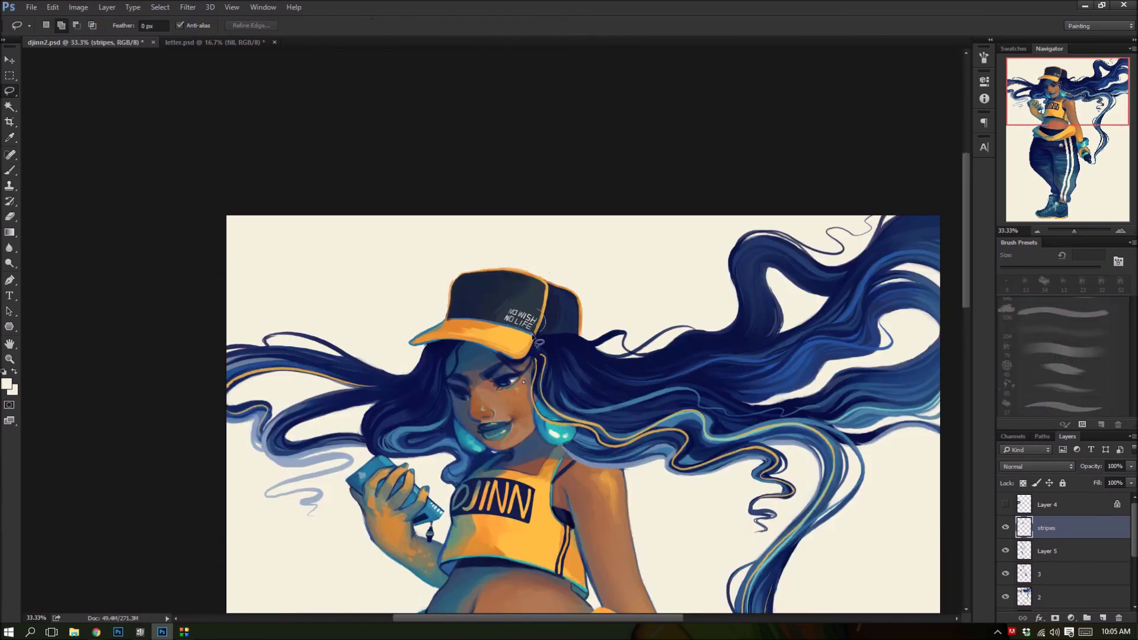
key(ctrl+plus)
key(ctrl+t)
key(Escape)
key(ctrl+plus)
key(ctrl+plus)
scroll(516, 84, up, 2)
mouse_move(364, 190)
mouse_down()
mouse_move(392, 145)
mouse_move(405, 151)
mouse_up()
drag(454, 153, 504, 155)
key(ctrl+z)
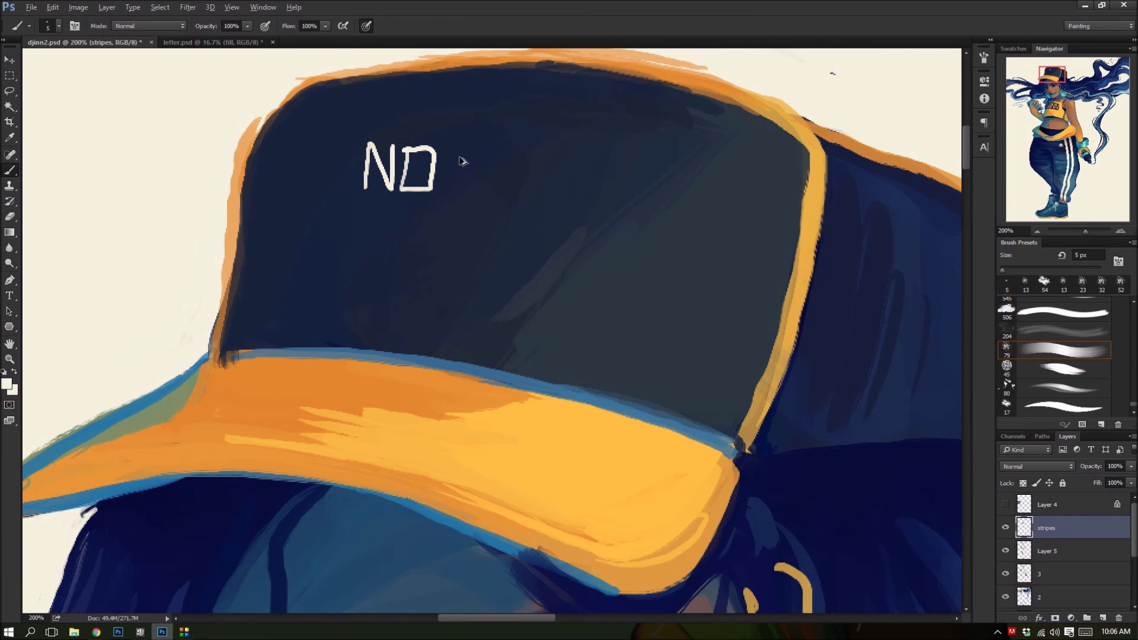
key(Return)
key(l)
- Sample the cream, cap navy and orange lettering colours with an 8 px brush
drag(764, 322, 761, 314)
key(ctrl+minus)
key(ctrl+minus)
key(ctrl+minus)
key(i)
click(600, 287)
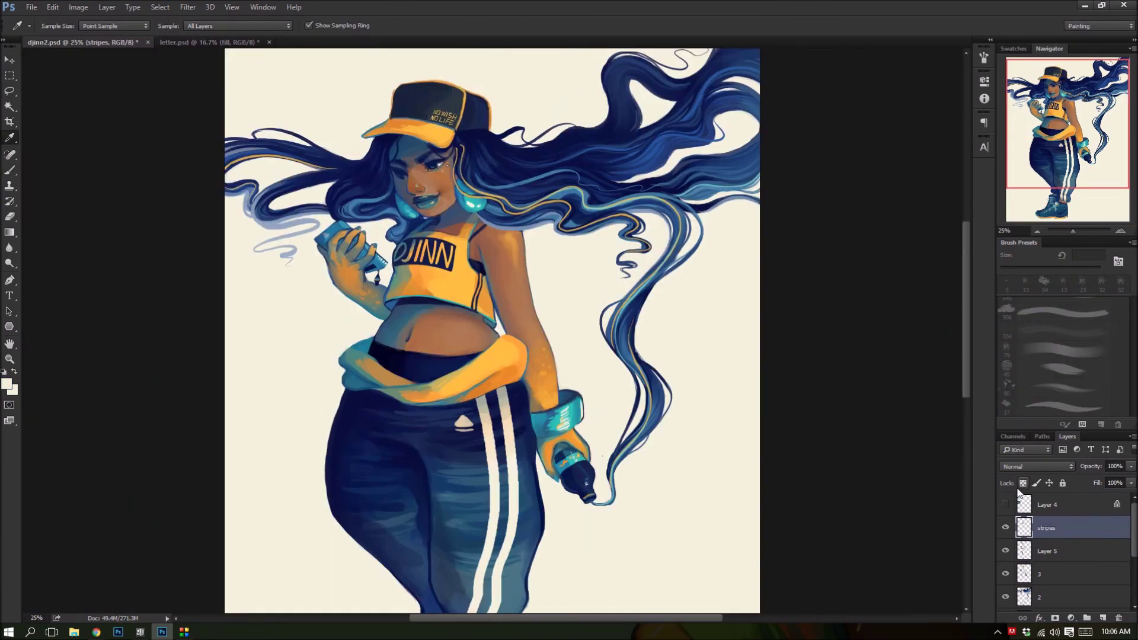
key(b)
key(ctrl+plus)
key(ctrl+plus)
key(ctrl+plus)
alt+click(767, 259)
key(e)
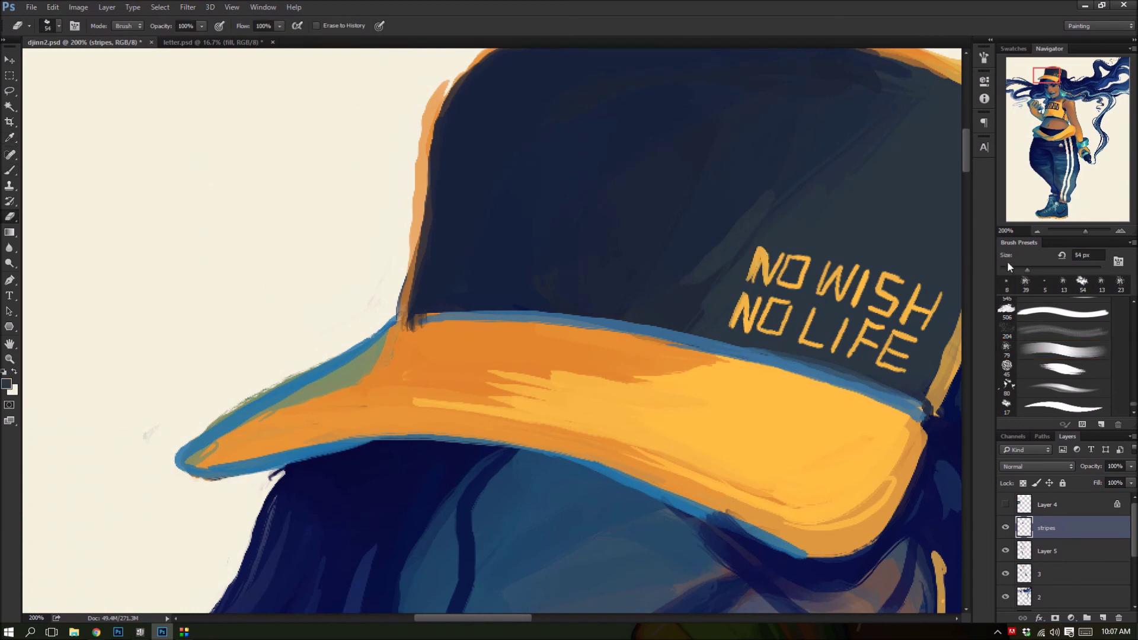
key(b)
alt+click(760, 319)
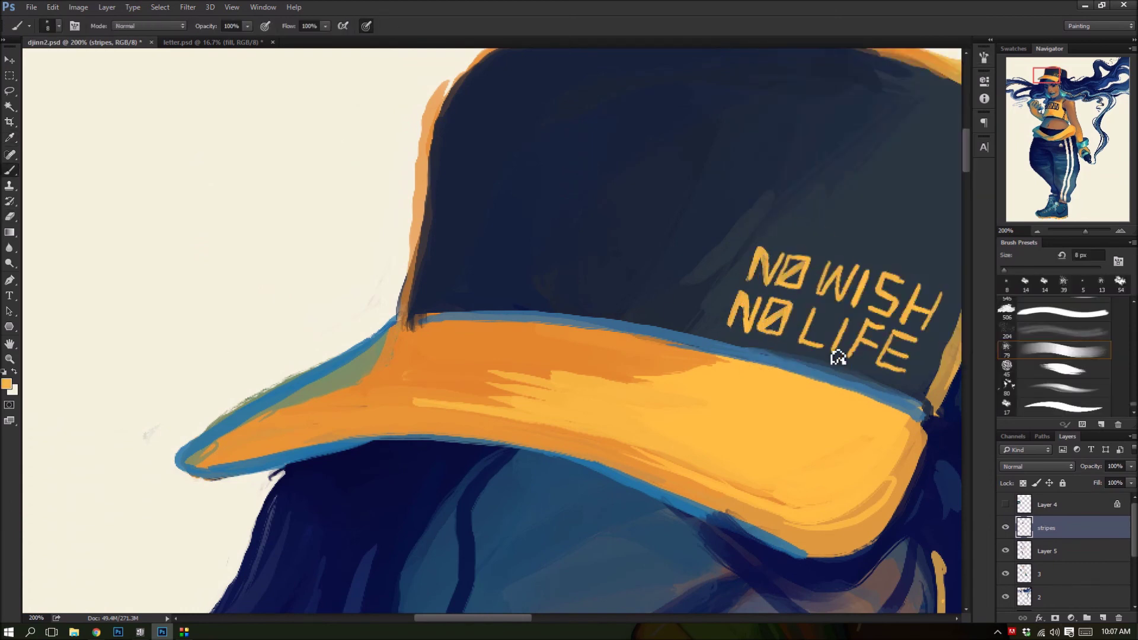
- Touch up the cap seam with navy strokes and save the painting
drag(537, 620, 570, 621)
drag(674, 361, 727, 127)
drag(665, 397, 735, 125)
alt+click(382, 489)
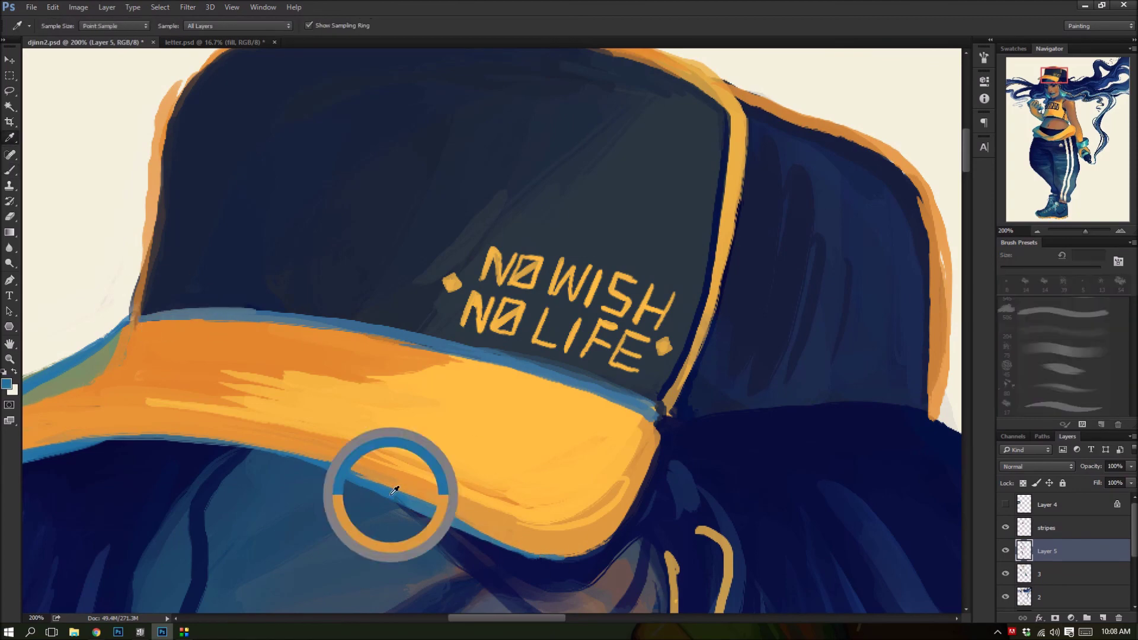
key(ctrl+minus)
key(ctrl+minus)
key(ctrl+minus)
key(ctrl+s)
key(ctrl+plus)
key(ctrl+plus)
key(ctrl+plus)
alt+click(742, 377)
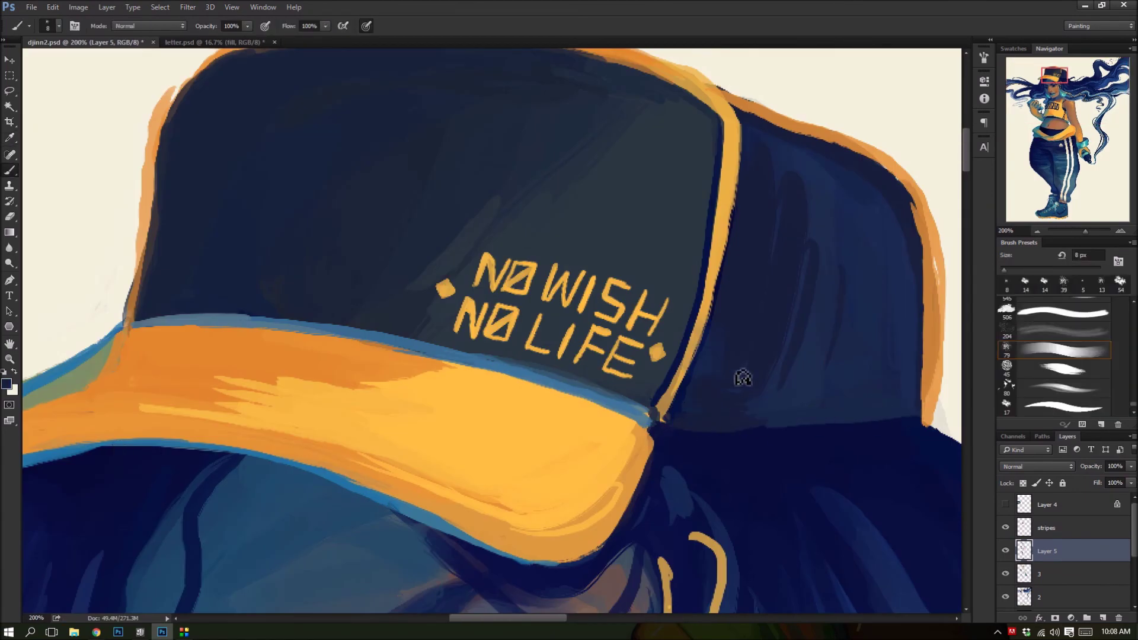
key(ctrl+minus)
key(ctrl+minus)
key(ctrl+minus)
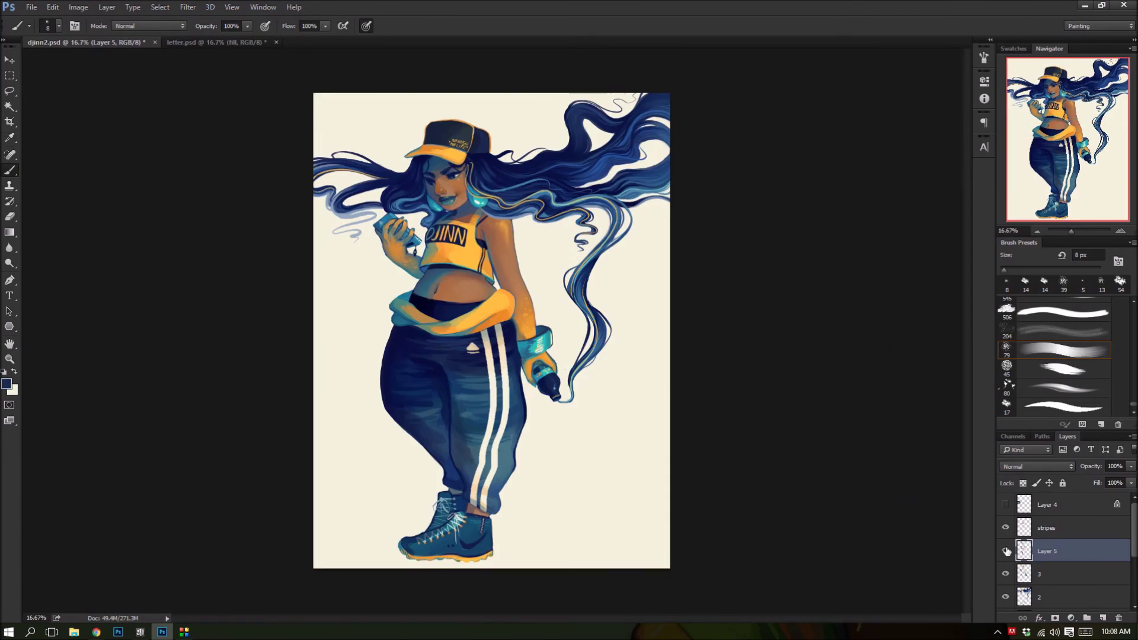
- Paint a dark navy vertical stripe up the sneaker with a 26 px brush
key(ctrl+plus)
key(ctrl+plus)
key(ctrl+plus)
scroll(569, 332, down, 10)
key(bracketright)
key(bracketright)
key(bracketright)
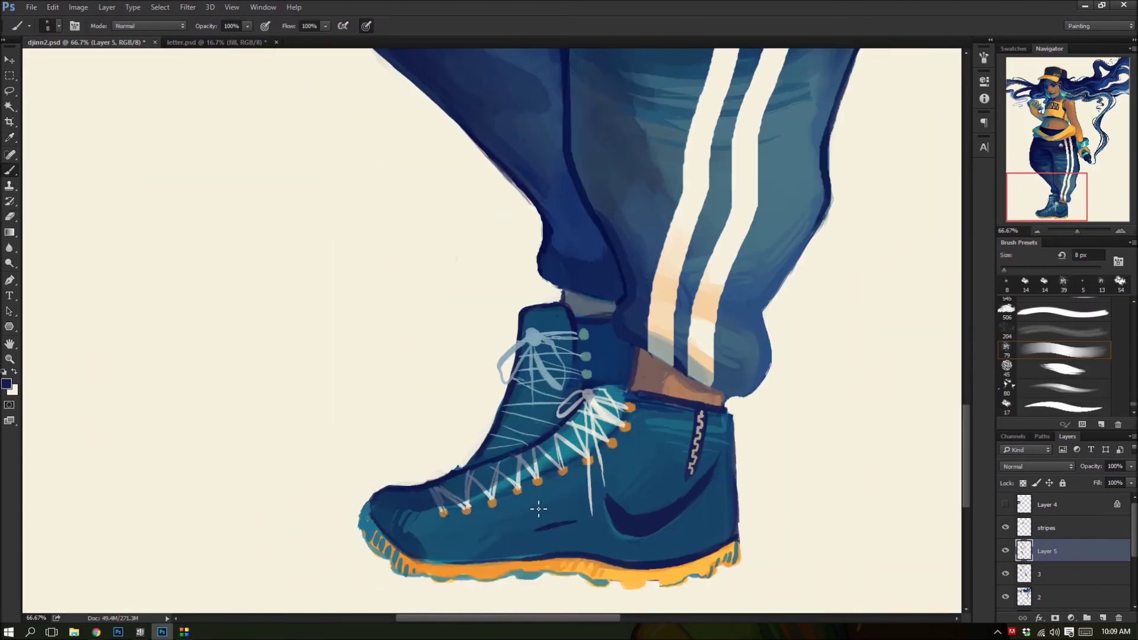
drag(578, 553, 564, 495)
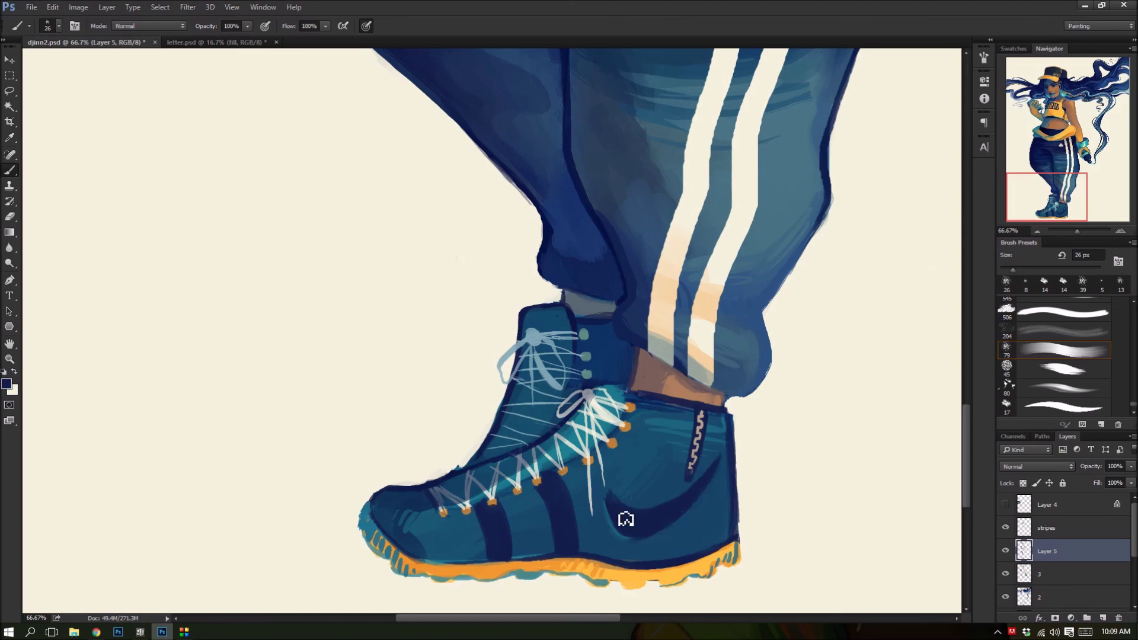
- Move to the stripes layer and sample a brown colour, 9e6849
key(ctrl+0)
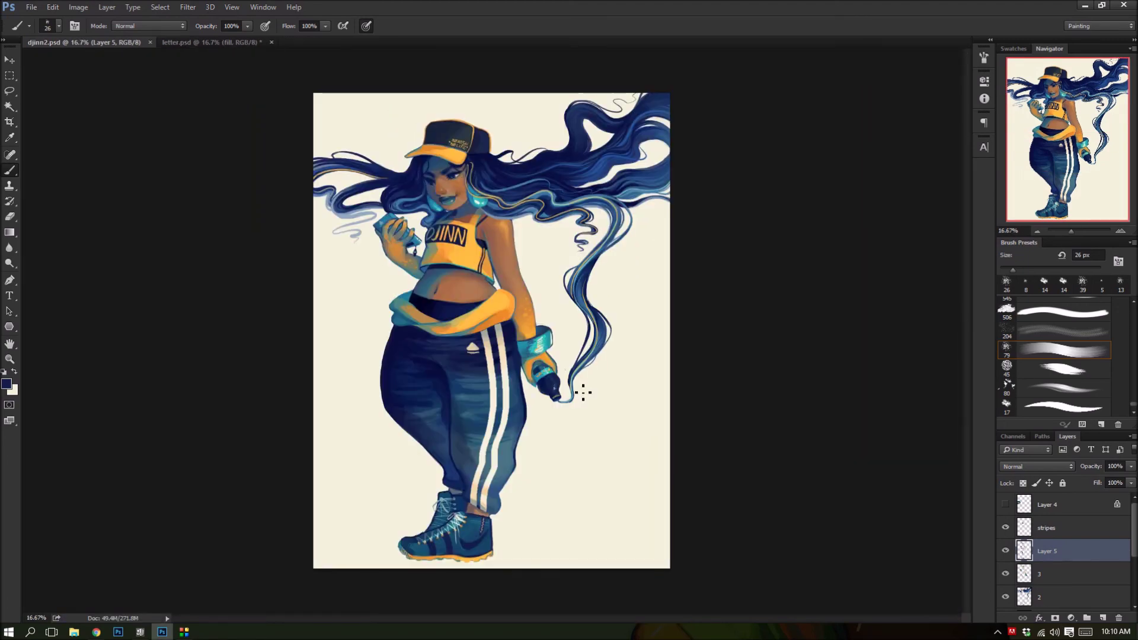
key(ctrl+1)
key(alt+bracketright)
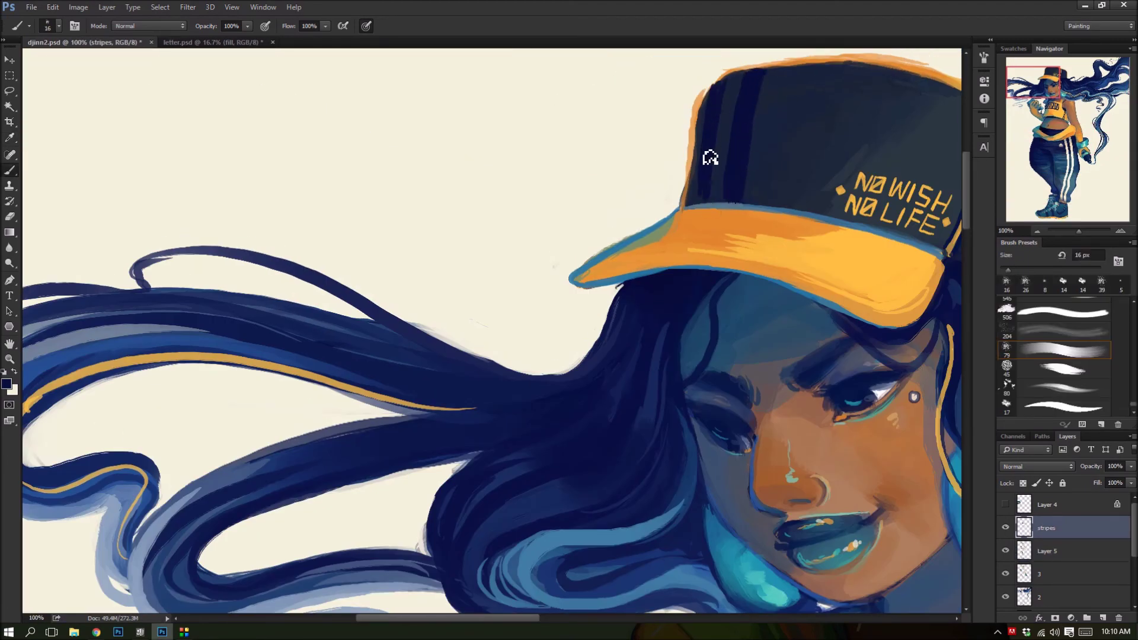
key(i)
scroll(635, 293, right, 5)
key(ctrl+minus)
- Paint white outlines over the eyes
key(b)
key(x)
drag(468, 373, 474, 409)
drag(375, 373, 458, 420)
key(ctrl+minus)
scroll(492, 332, down, 10)
- Set a brown skin foreground colour on Layer 5, sampling hair blue and belly brown
click(6, 383)
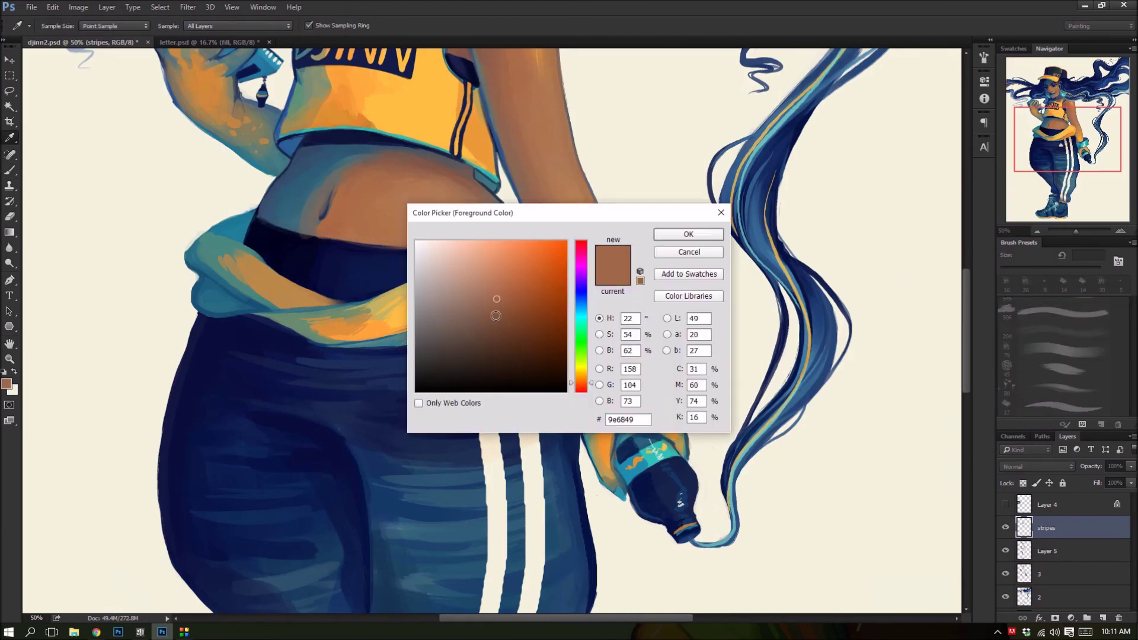
click(686, 234)
click(1048, 552)
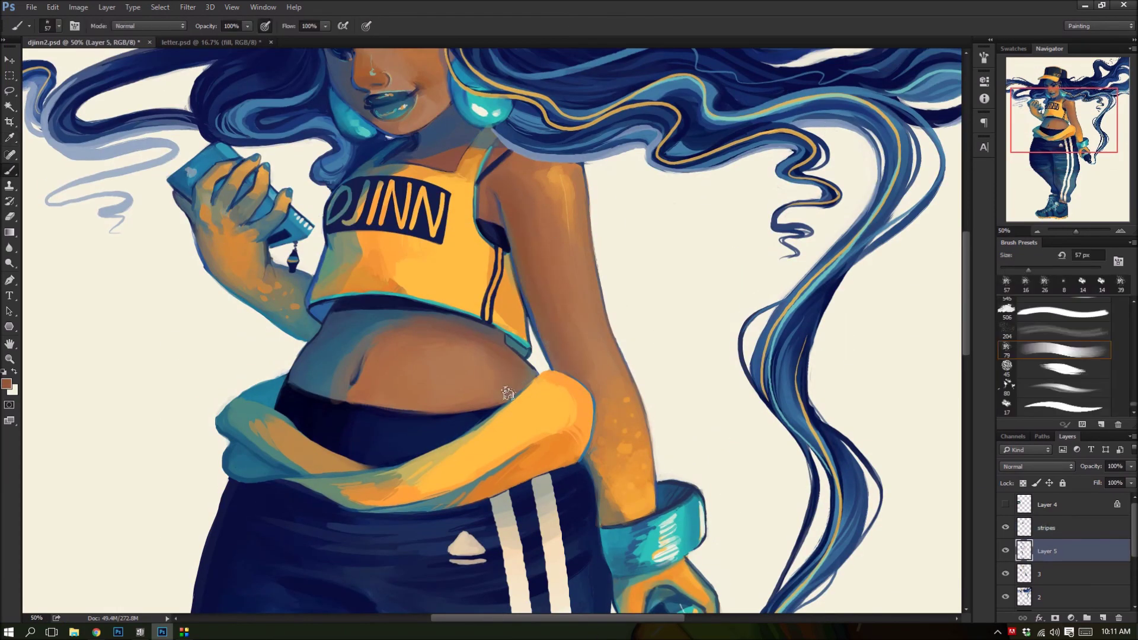
scroll(523, 172, up, 5)
alt+click(460, 323)
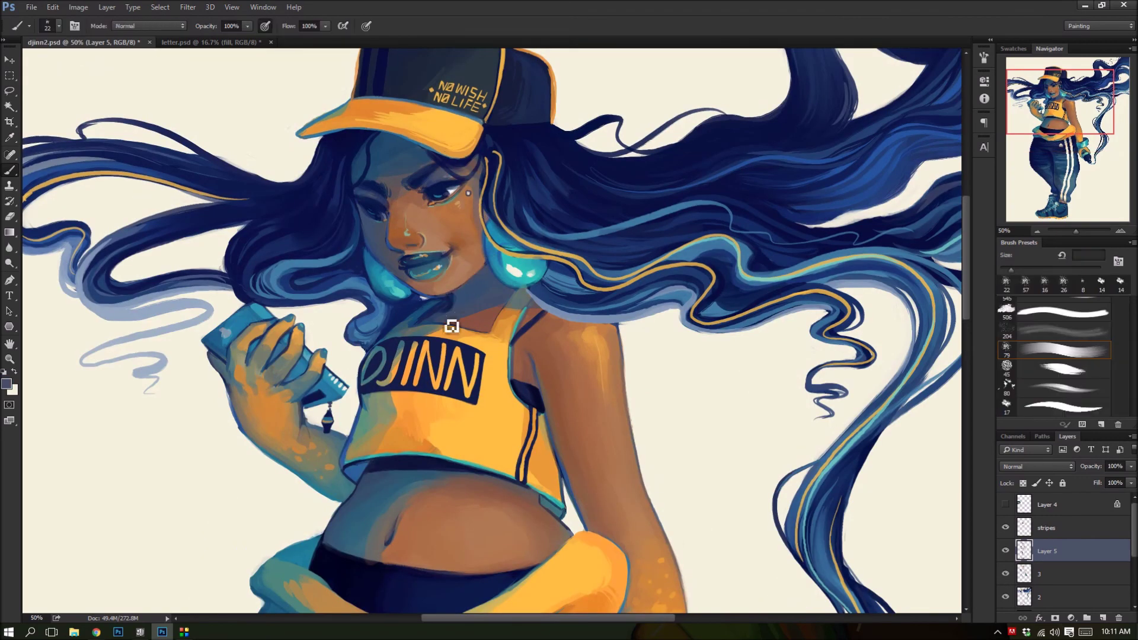
scroll(571, 415, down, 5)
alt+click(401, 160)
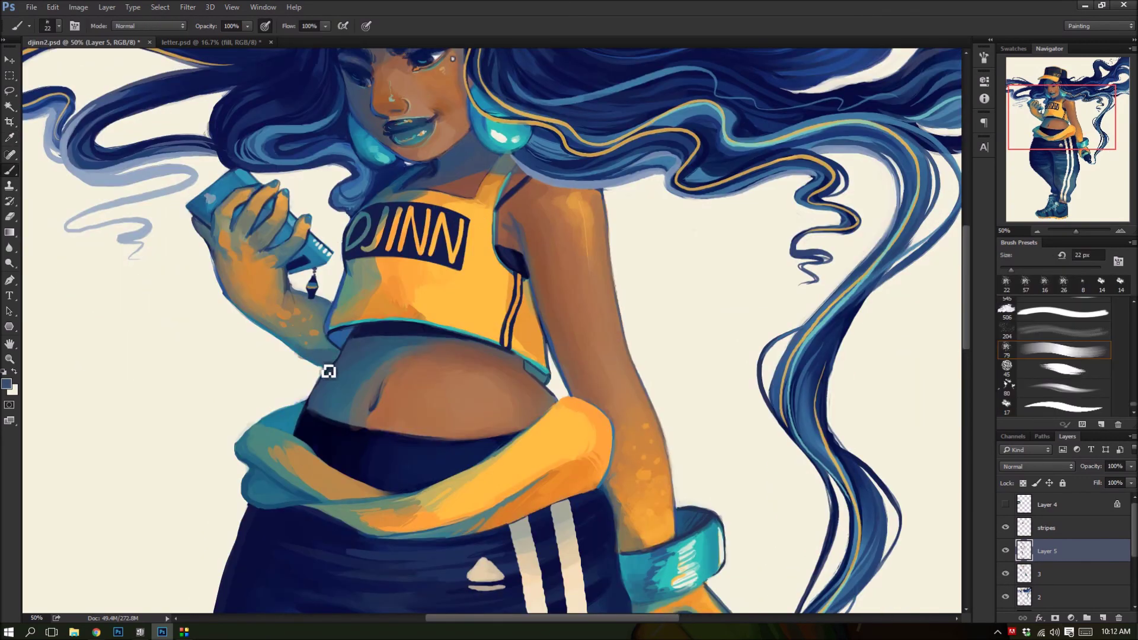
- Choose a lighter peach skin tone, enlarge the brush to 33 px and save
click(6, 384)
click(451, 196)
click(699, 231)
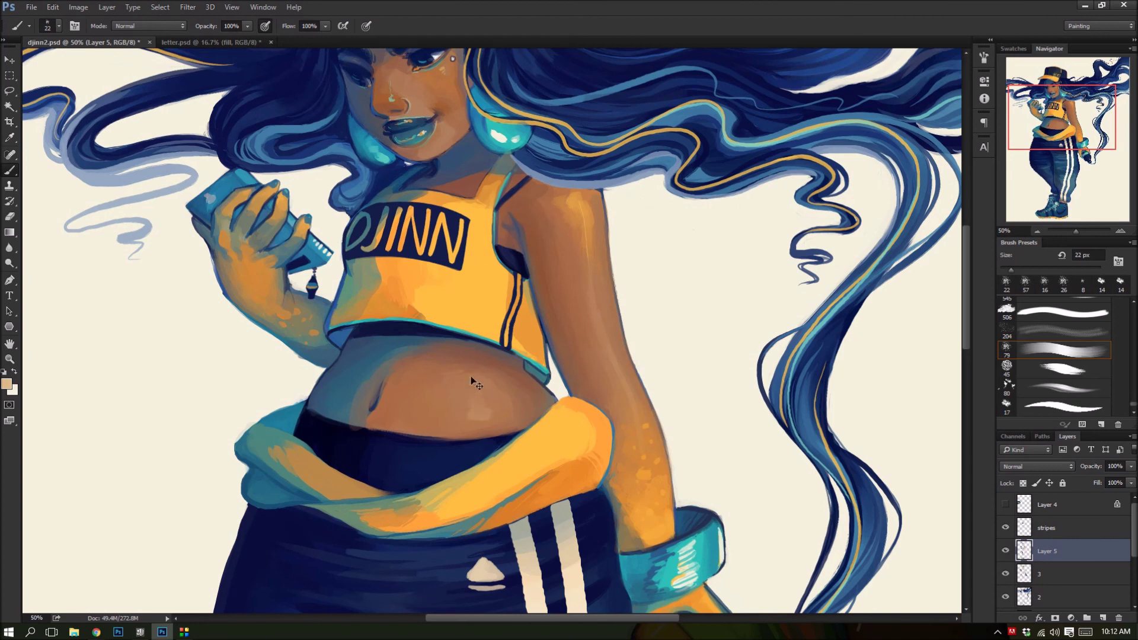
alt+click(461, 416)
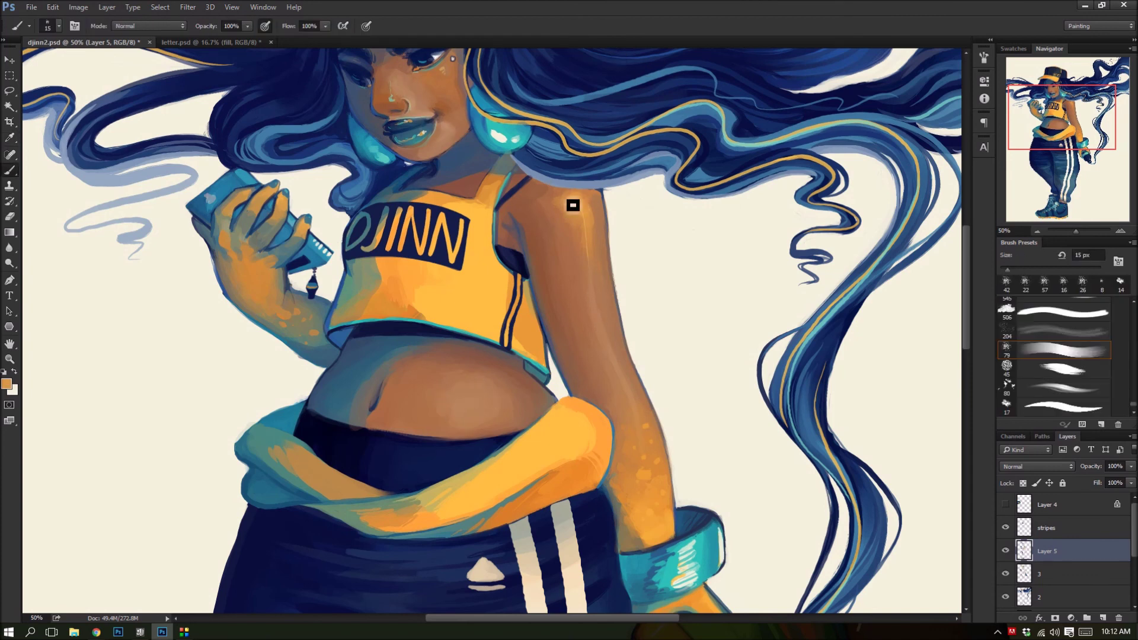
drag(409, 93, 457, 127)
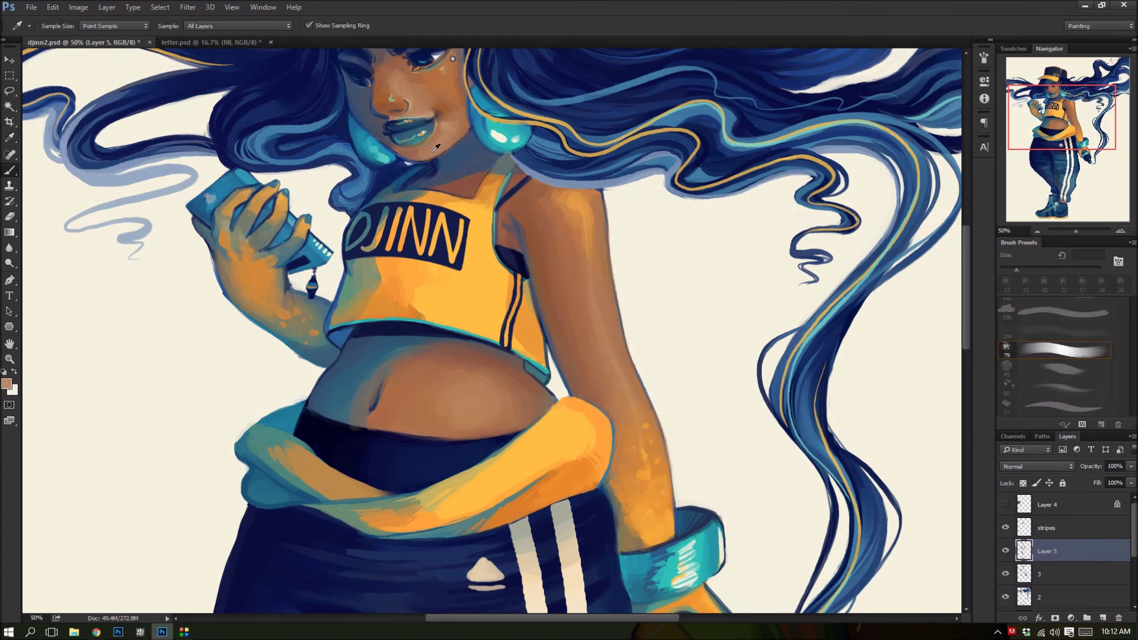
key(ctrl+0)
key(ctrl+s)
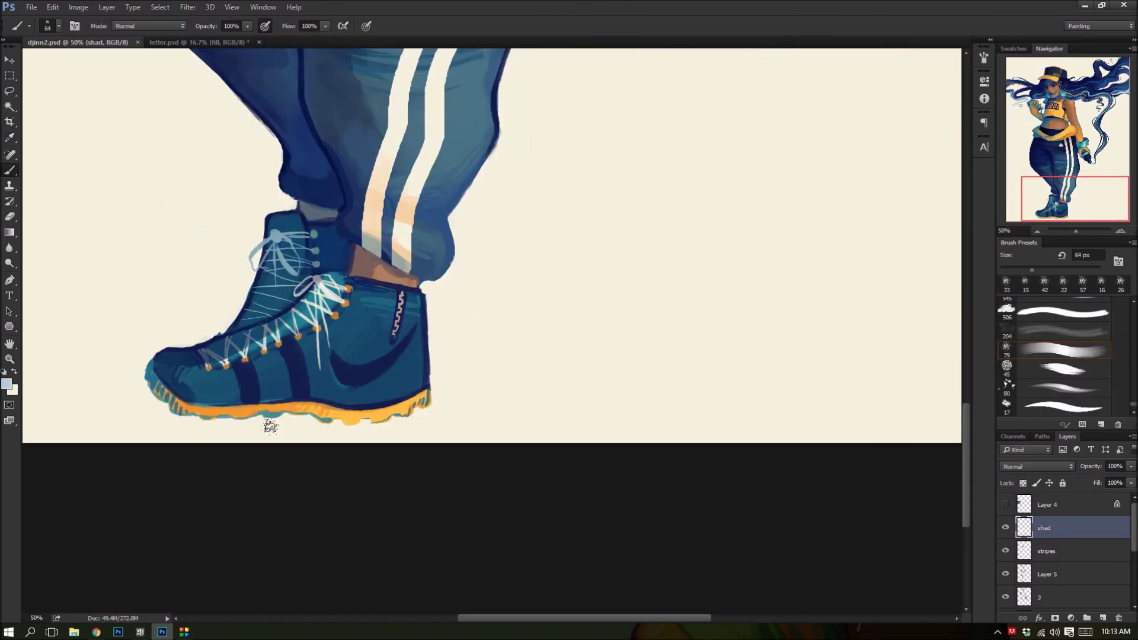
- Brush soft blue shading around the figure on the shad layer
mouse_move(270, 427)
mouse_down()
mouse_move(706, 407)
mouse_move(101, 427)
mouse_move(440, 376)
mouse_up()
drag(541, 618, 439, 619)
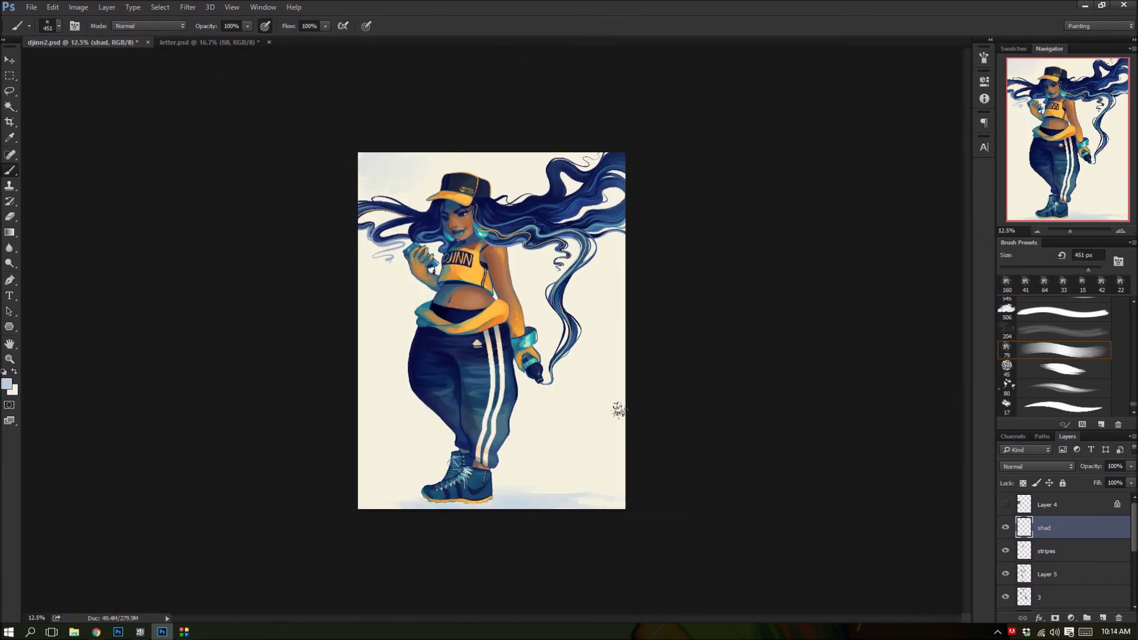
drag(618, 411, 601, 324)
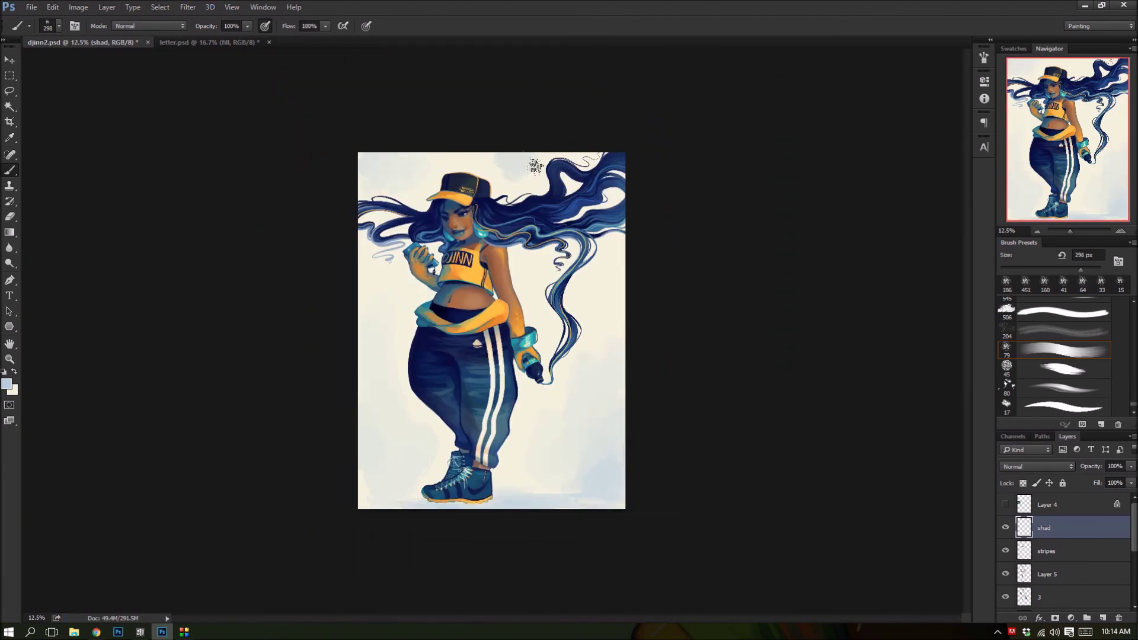
drag(619, 291, 611, 332)
drag(380, 311, 374, 412)
- Lock the shading layer's transparency and recolour the shading beige
key(slash)
key(i)
key(alt+BackSpace)
click(6, 384)
key(Return)
key(alt+BackSpace)
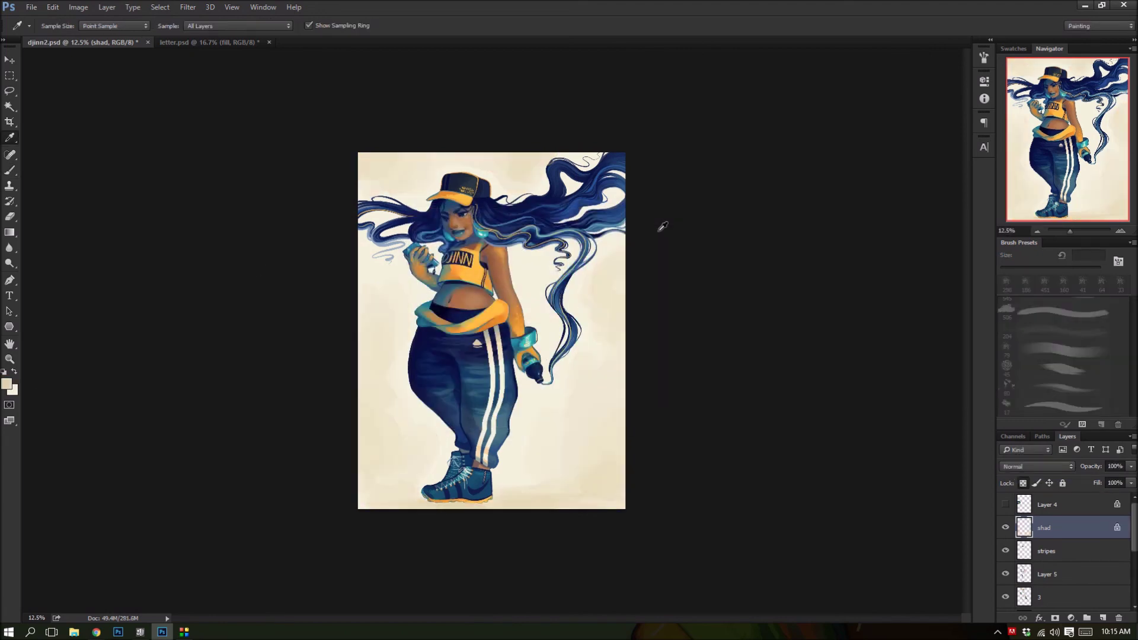
- Paint a warm orange tint under the shoes with a soft round brush
key(b)
alt+click(479, 233)
drag(415, 501, 493, 501)
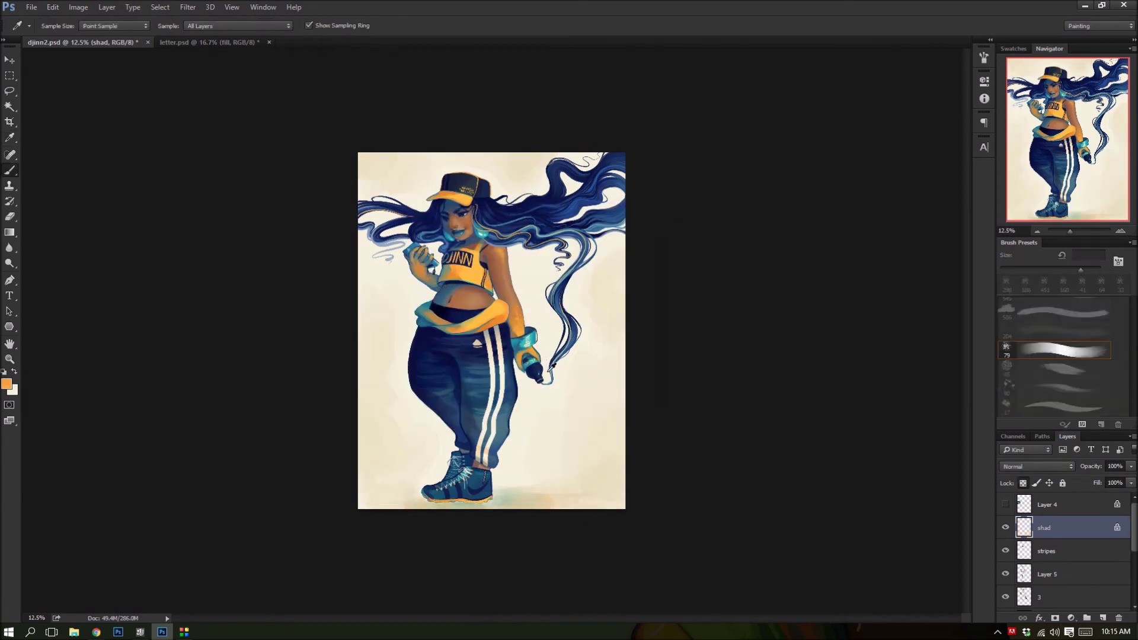
key(ctrl+equal)
key(ctrl+equal)
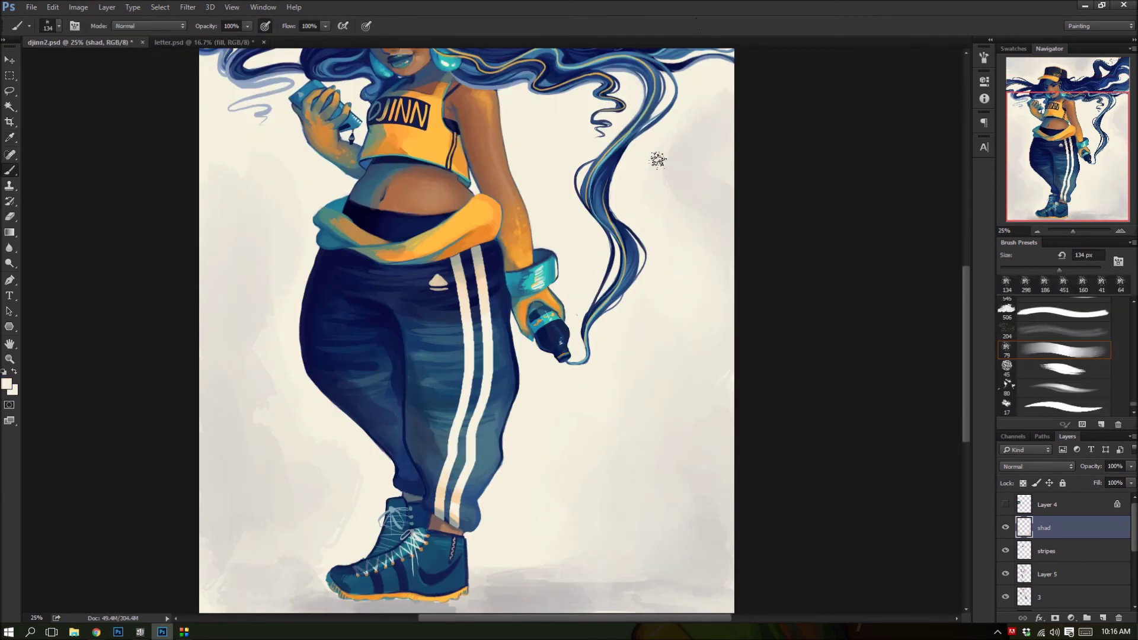
- Paint teal shadow strokes under the shoe, sample cream, and save
scroll(943, 473, down, 5)
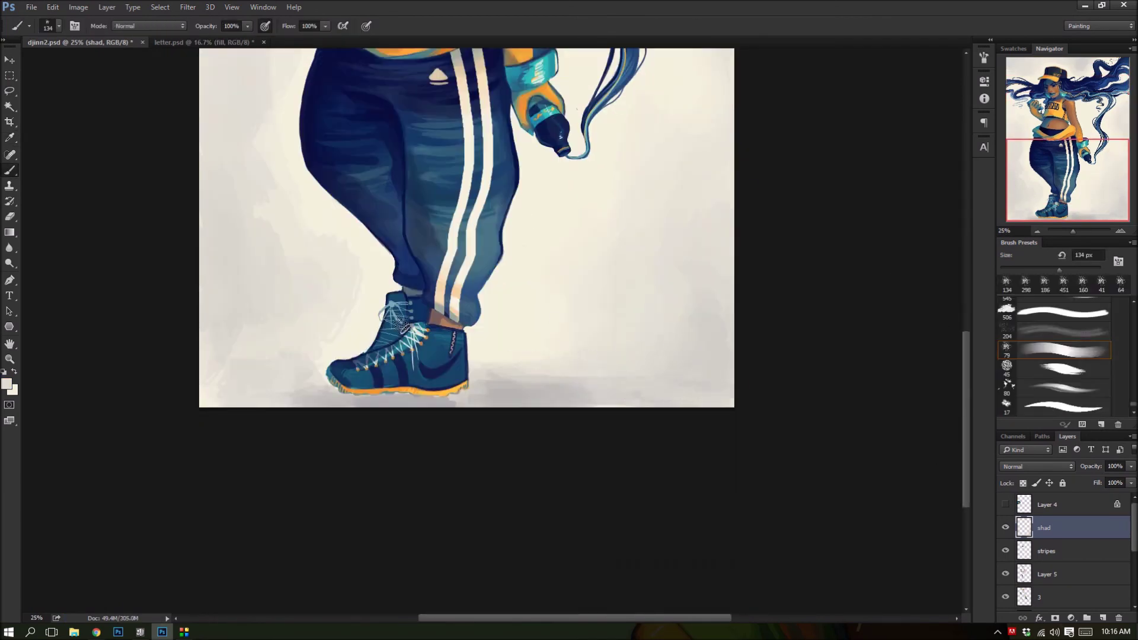
alt+click(484, 309)
drag(528, 396, 338, 399)
alt+click(325, 223)
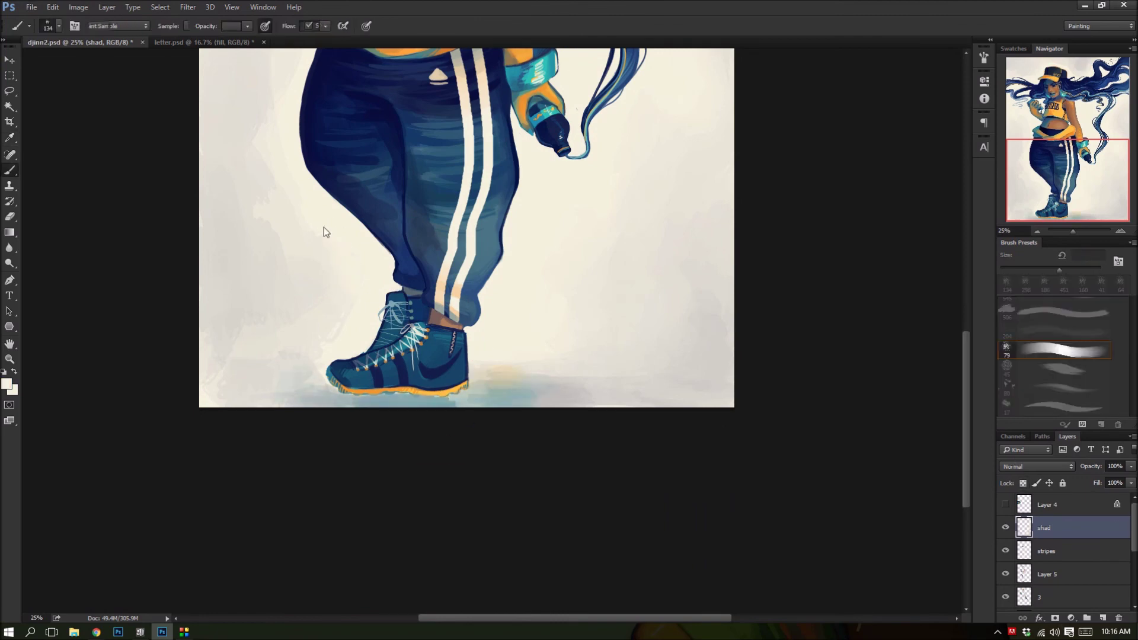
scroll(388, 347, left, 3)
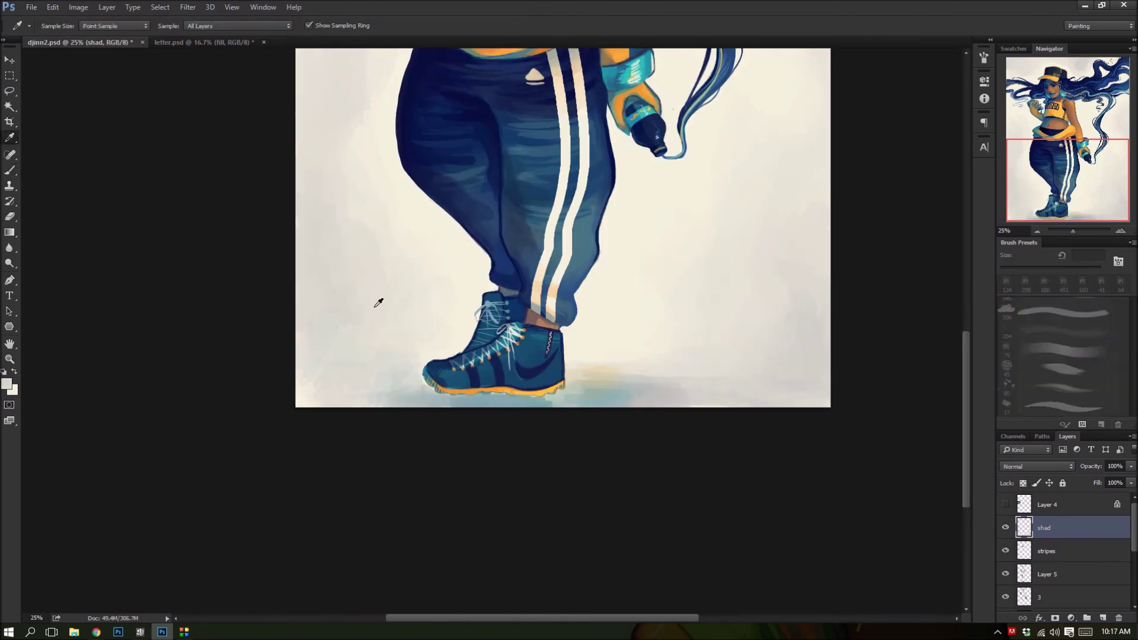
scroll(411, 335, up, 4)
key(ctrl+s)
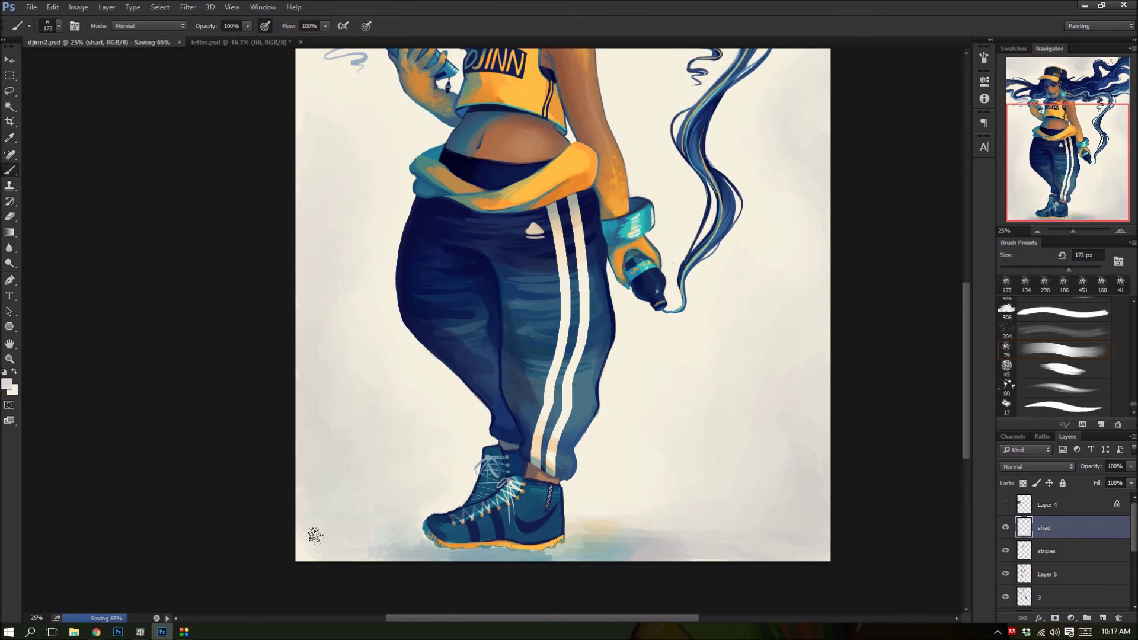
- Resample light blue from the ground shadow and cream from the background
scroll(320, 499, down, 1)
key(alt)
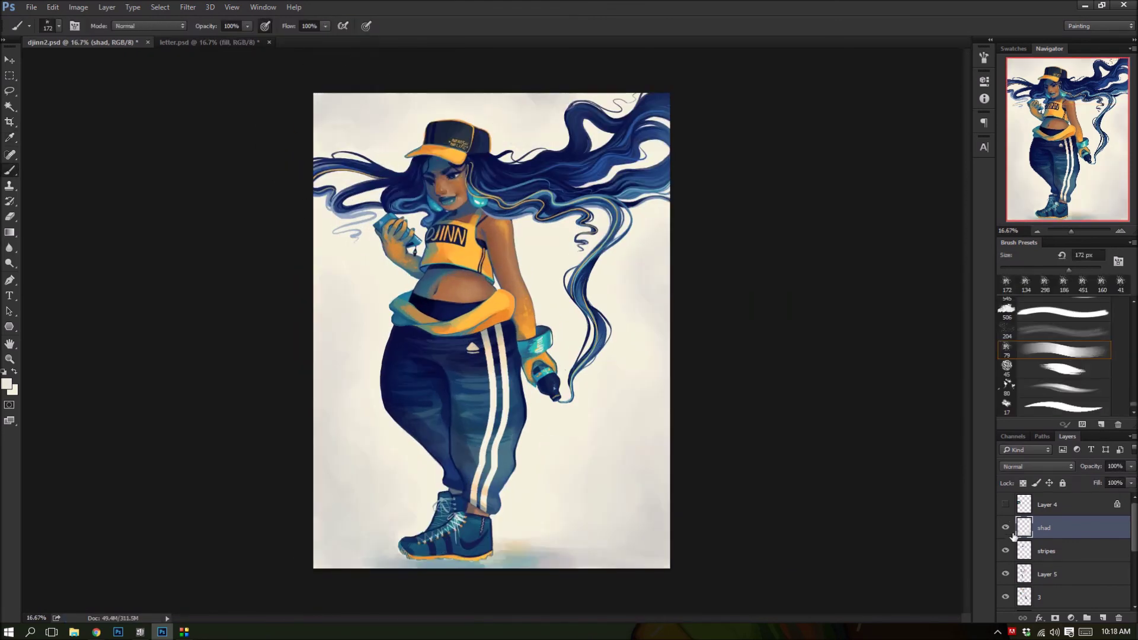
key(e)
key(b)
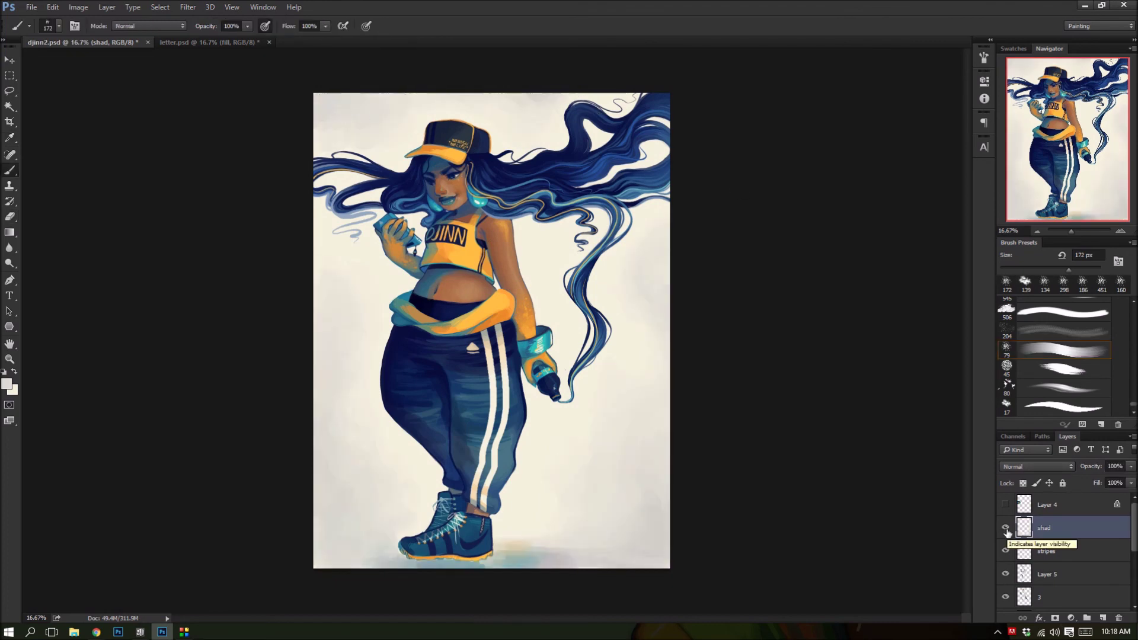
scroll(544, 523, up, 5)
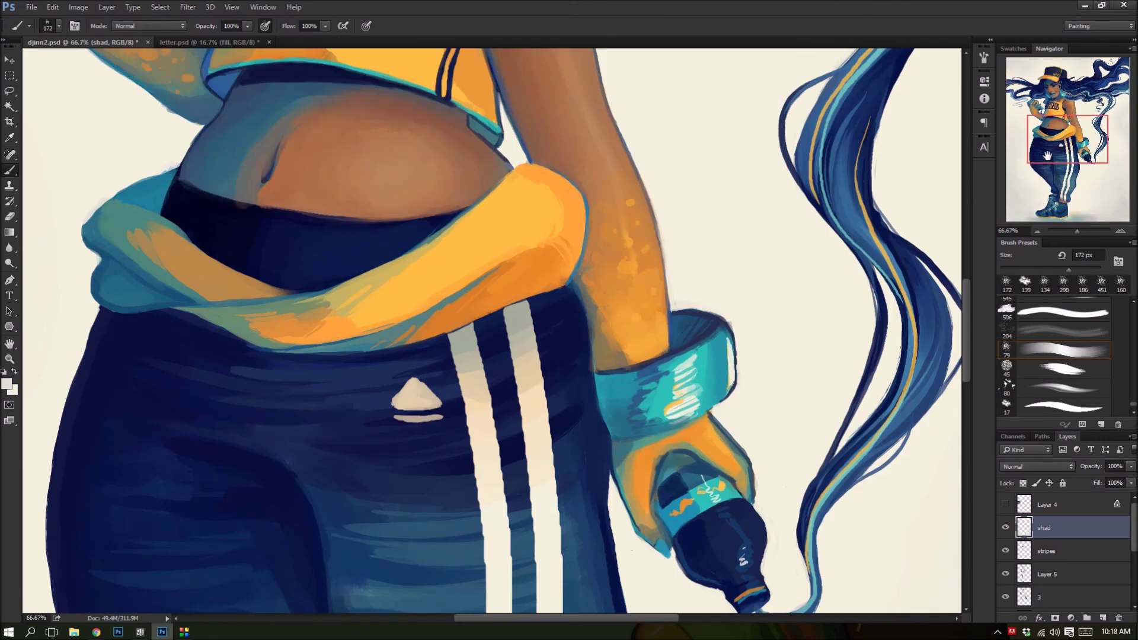
scroll(615, 478, down, 5)
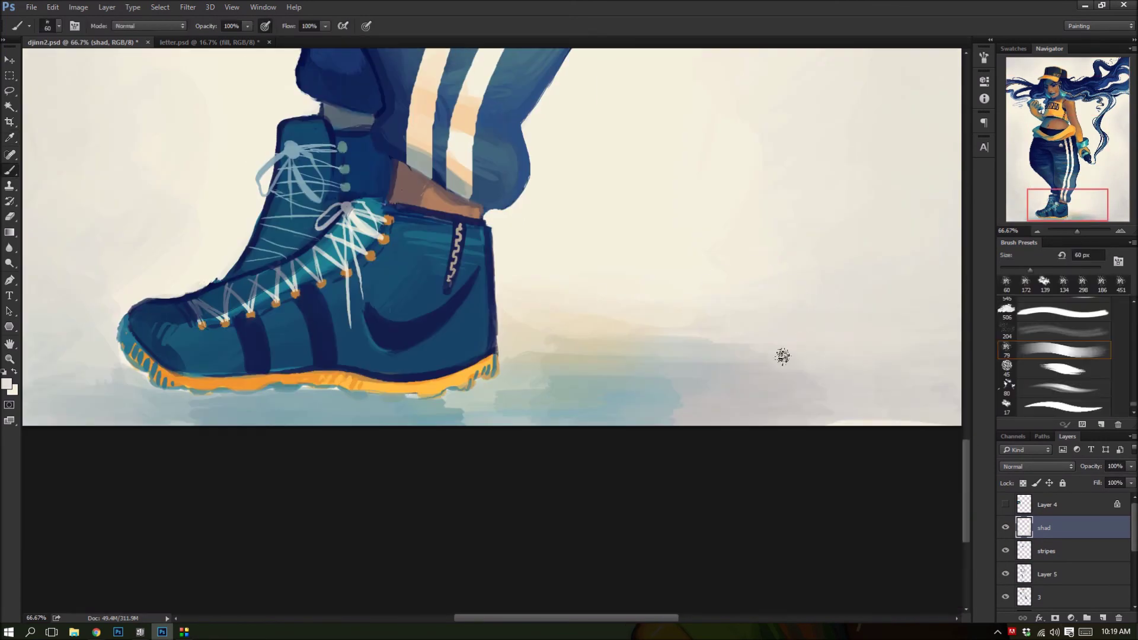
alt+click(340, 407)
scroll(321, 368, left, 5)
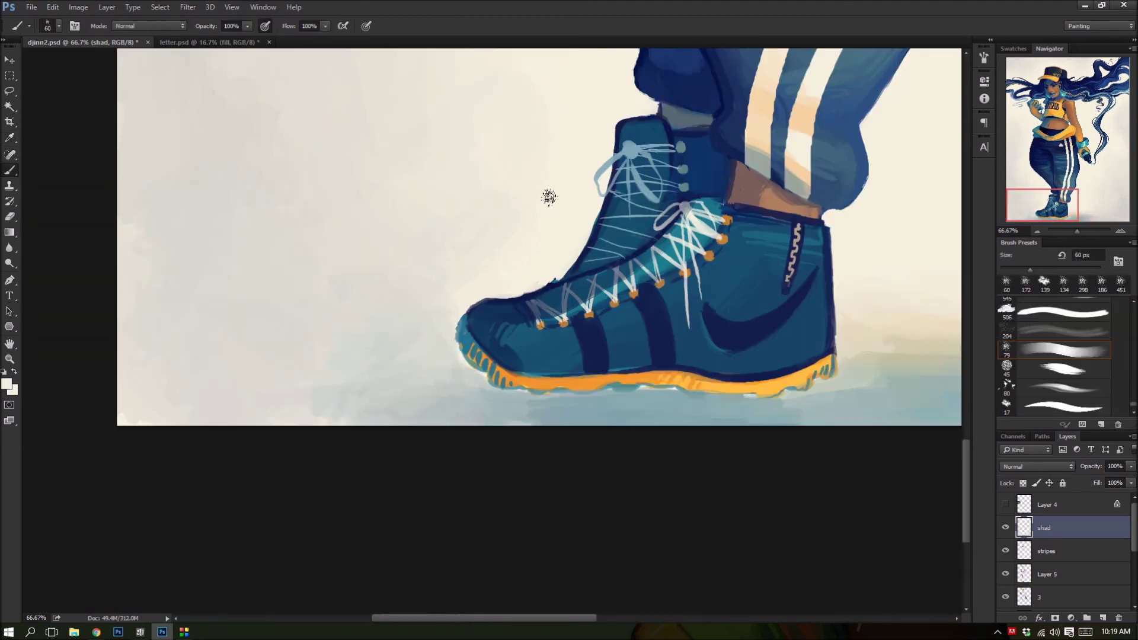
alt+click(547, 196)
scroll(547, 196, right, 2)
- Compare with the shad layer hidden and Magic Wand-select the orange sole
alt+click(407, 399)
click(1006, 527)
key(w)
click(669, 392)
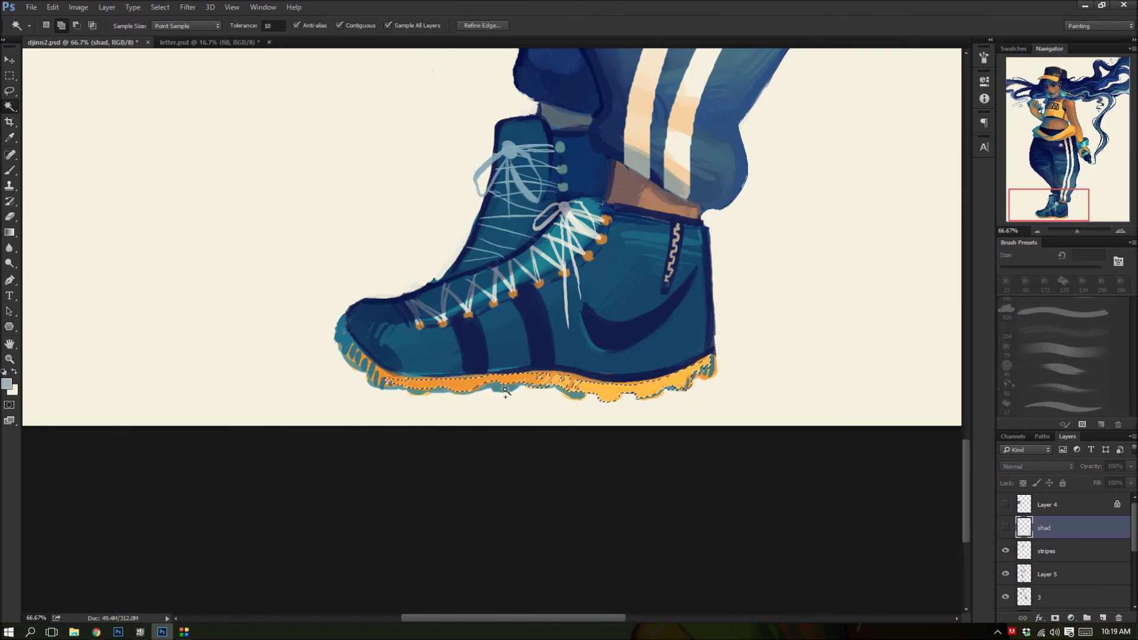
click(1006, 527)
key(ctrl+minus)
key(ctrl+minus)
key(ctrl+minus)
key(ctrl+minus)
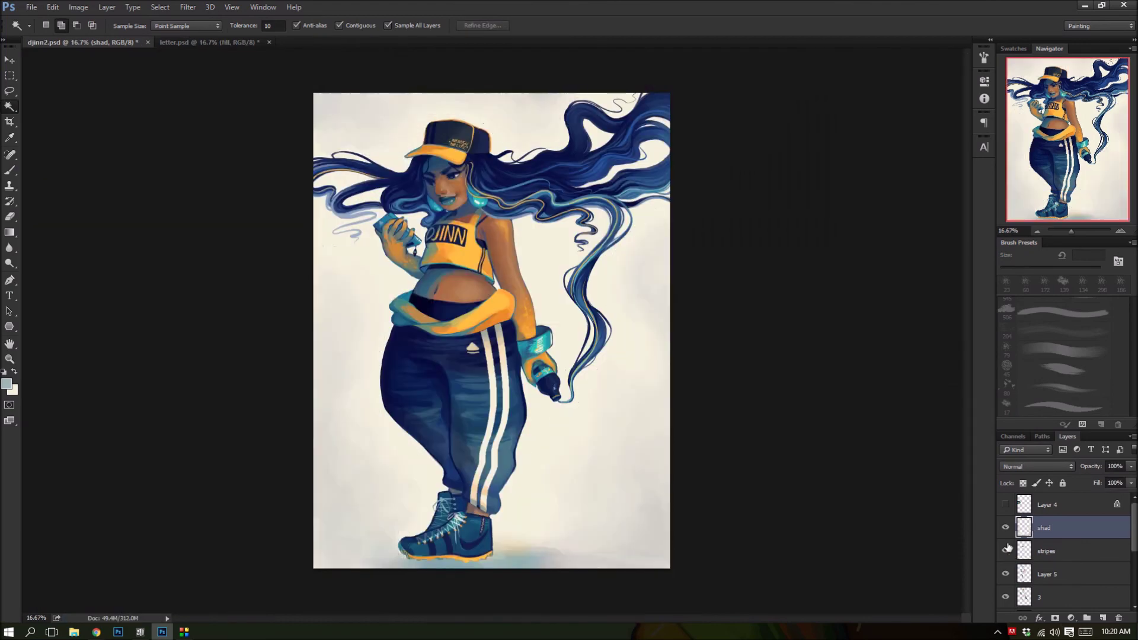
- Erase on Layer 5, then return to the shad layer with the Brush
click(1047, 574)
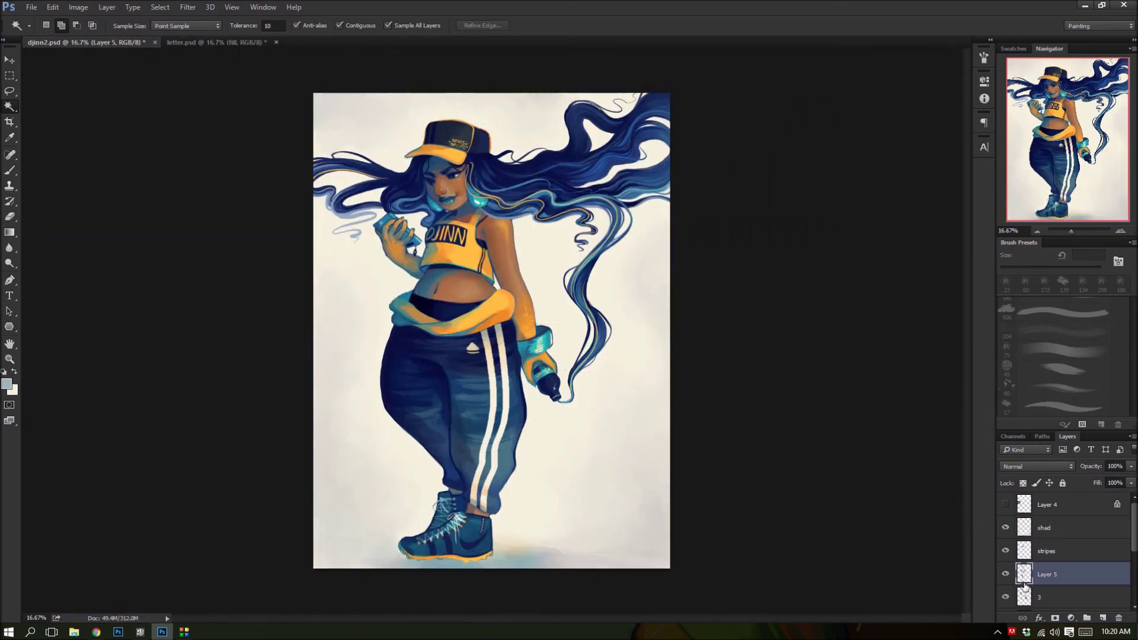
key(ctrl+plus)
key(e)
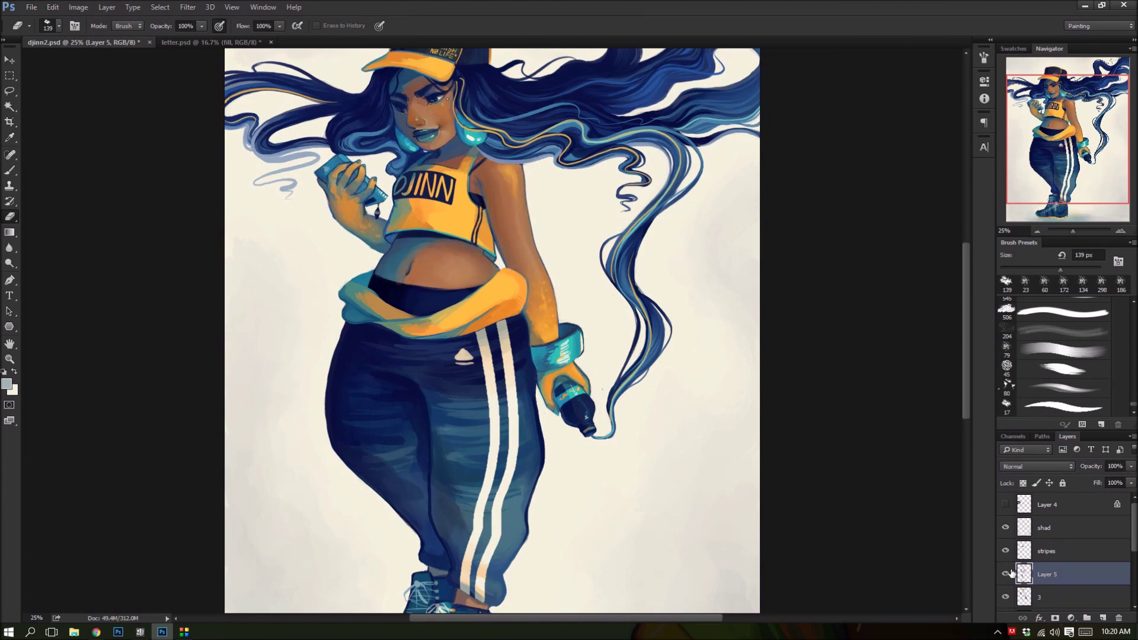
key(ctrl+minus)
key(alt+bracketright)
key(alt+bracketright)
key(ctrl+plus)
key(ctrl+plus)
key(b)
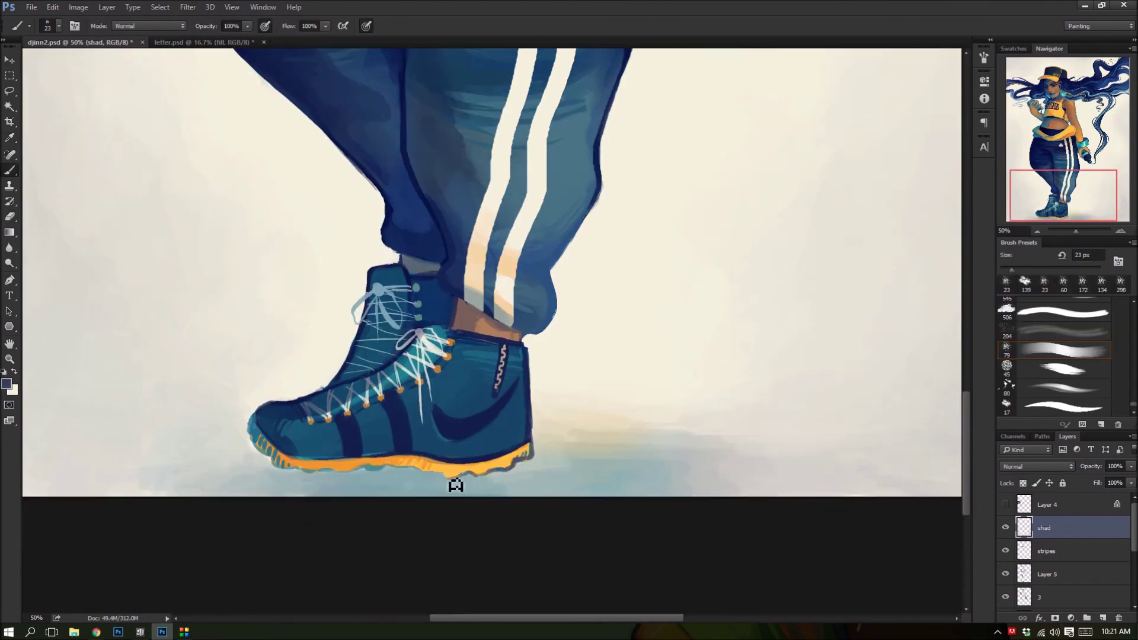
scroll(434, 479, up, 10)
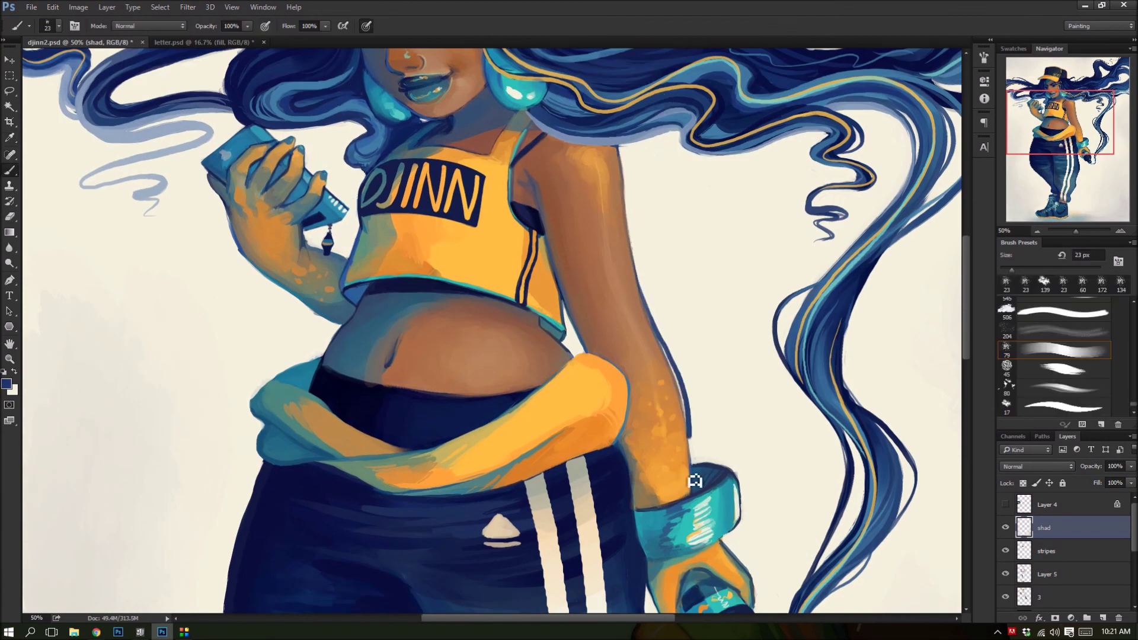
- Sample dark navy from the pants, teal from the tied jacket, and belly skin brown
alt+click(621, 452)
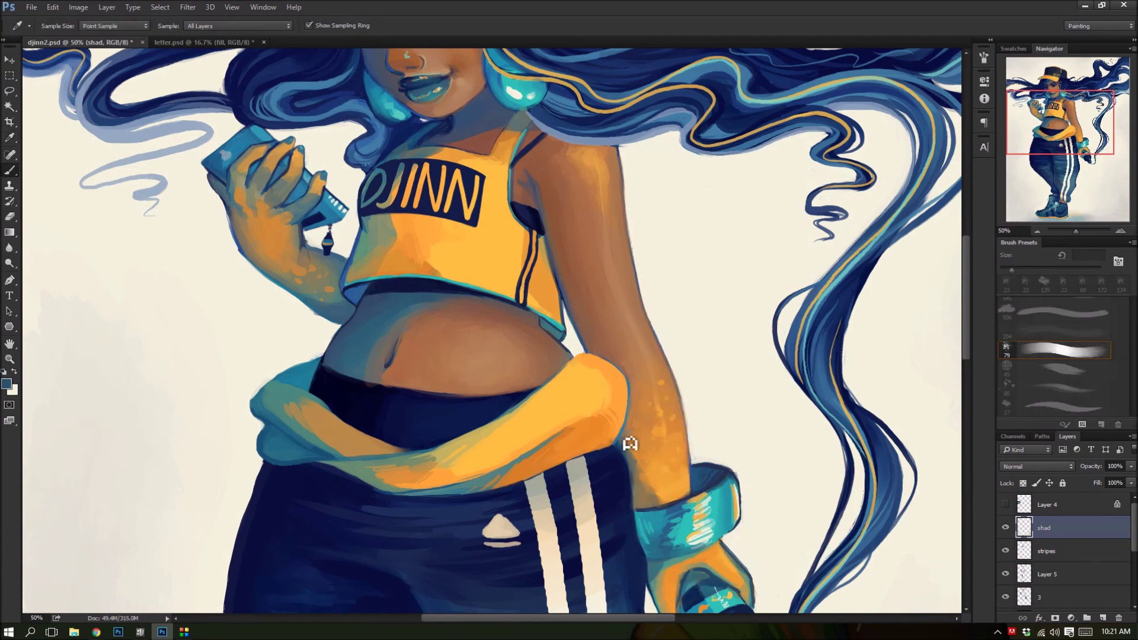
mouse_move(1023, 111)
mouse_down()
mouse_move(1023, 171)
mouse_move(1024, 152)
mouse_up()
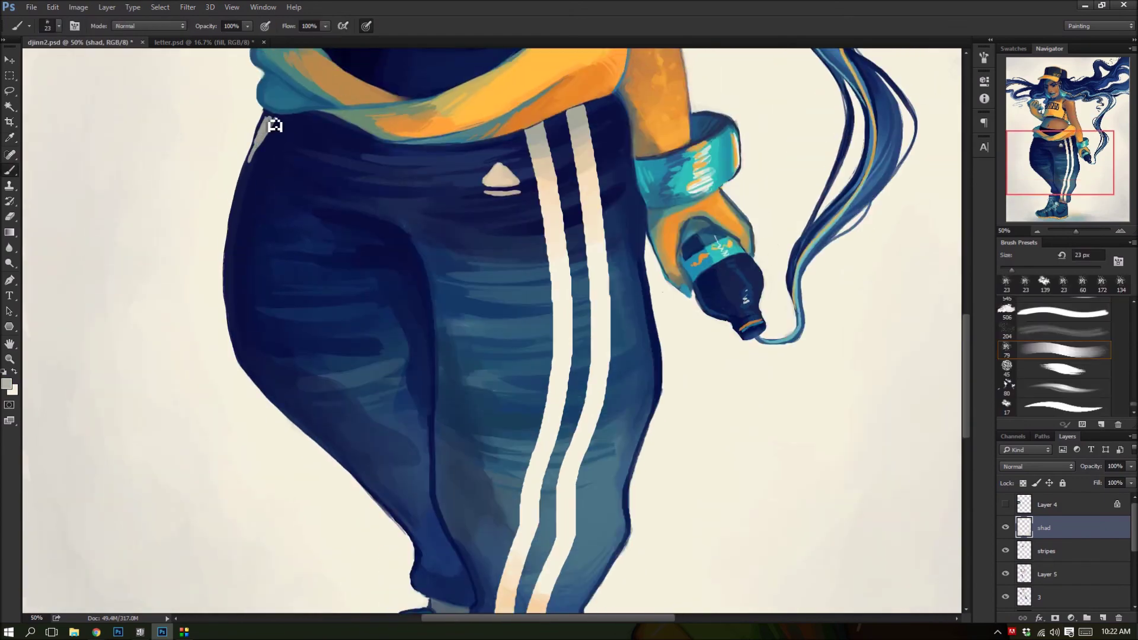
scroll(379, 296, up, 5)
alt+click(380, 404)
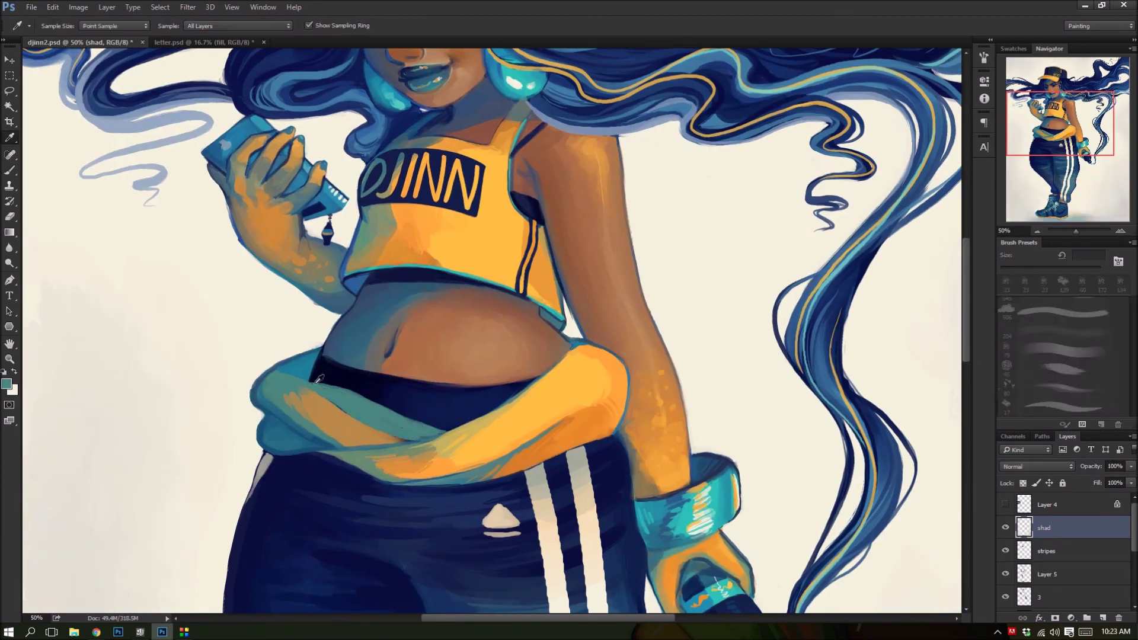
alt+click(296, 383)
alt+click(409, 342)
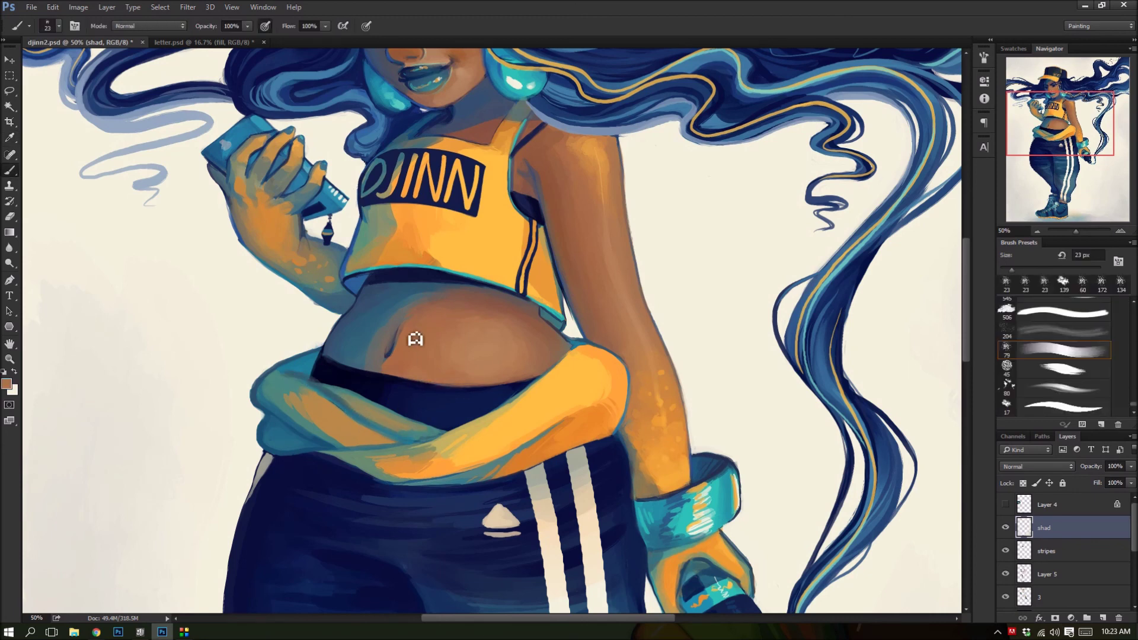
alt+click(279, 386)
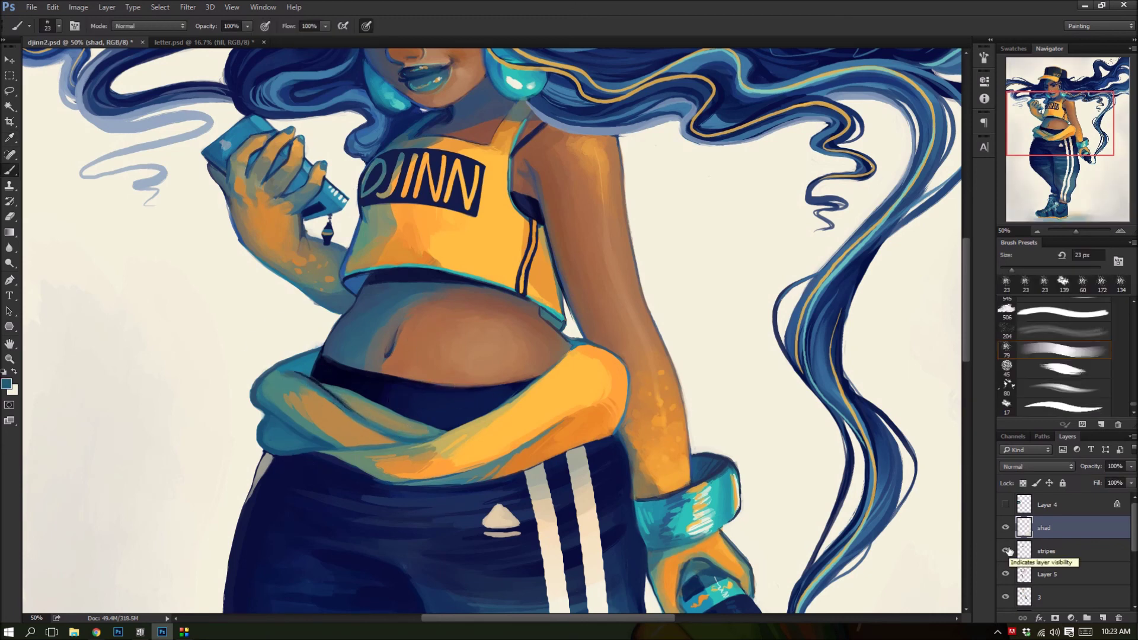
- Add Layer 6 and paint a dark belly-button stroke, then sample hair navy
key(ctrl+shift+alt+n)
drag(391, 356, 387, 370)
alt+click(393, 334)
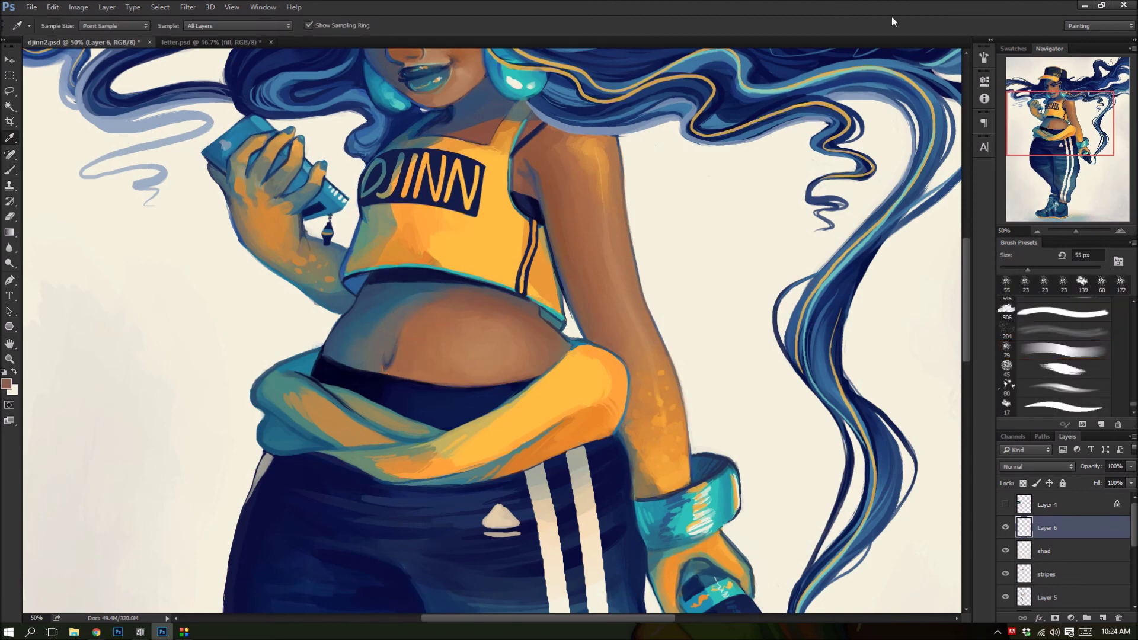
scroll(439, 255, up, 5)
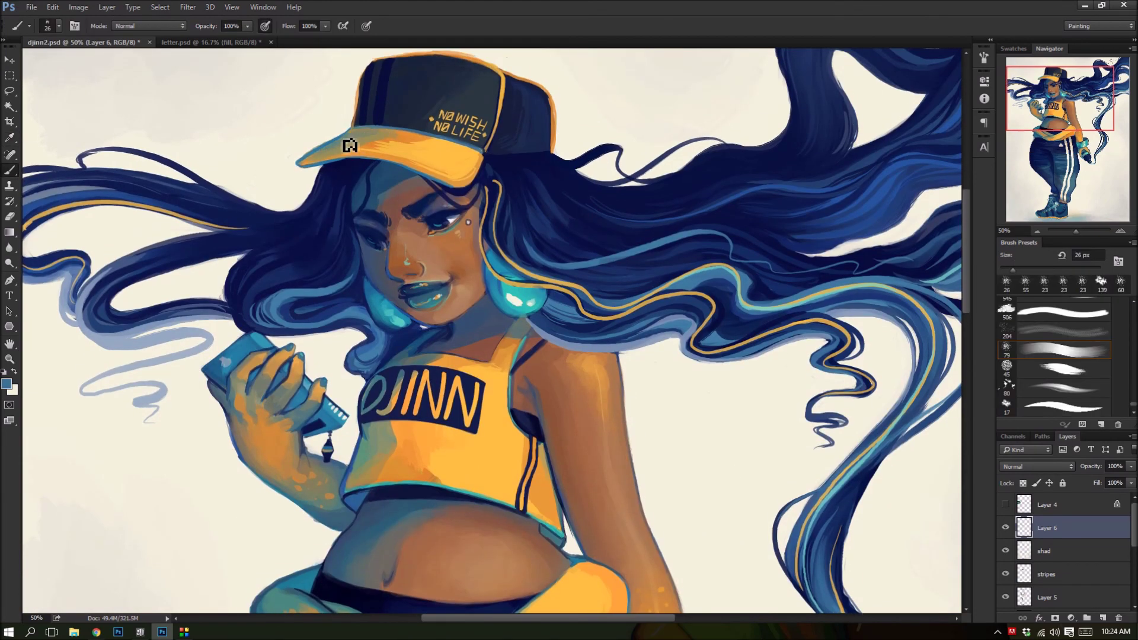
scroll(406, 140, down, 1)
scroll(407, 140, down, 2)
scroll(604, 258, up, 1)
key(i)
click(605, 258)
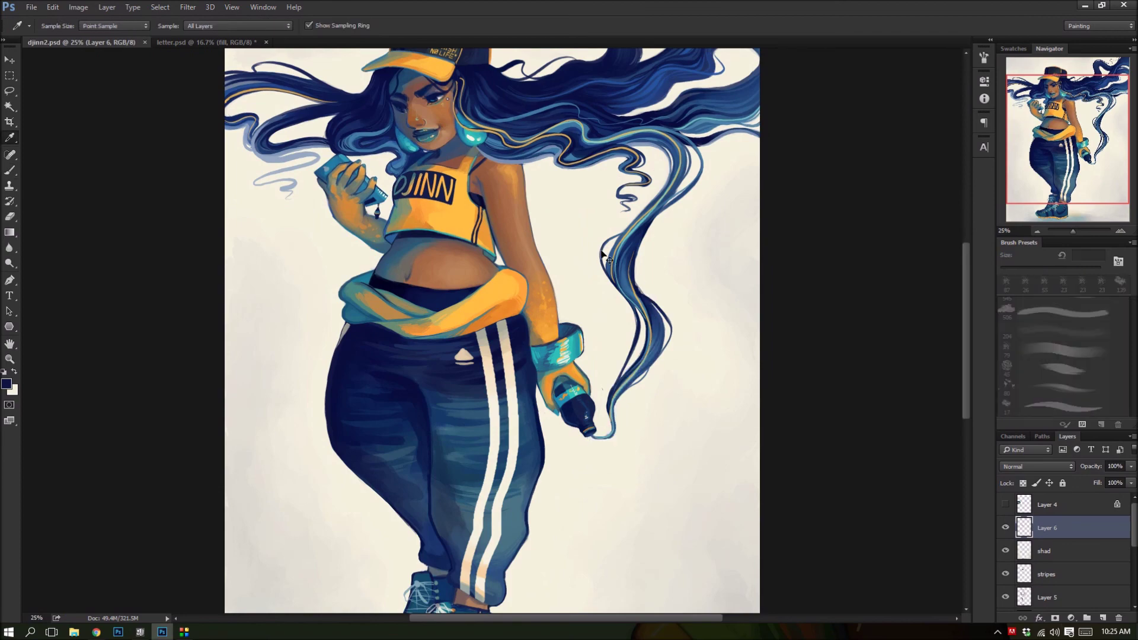